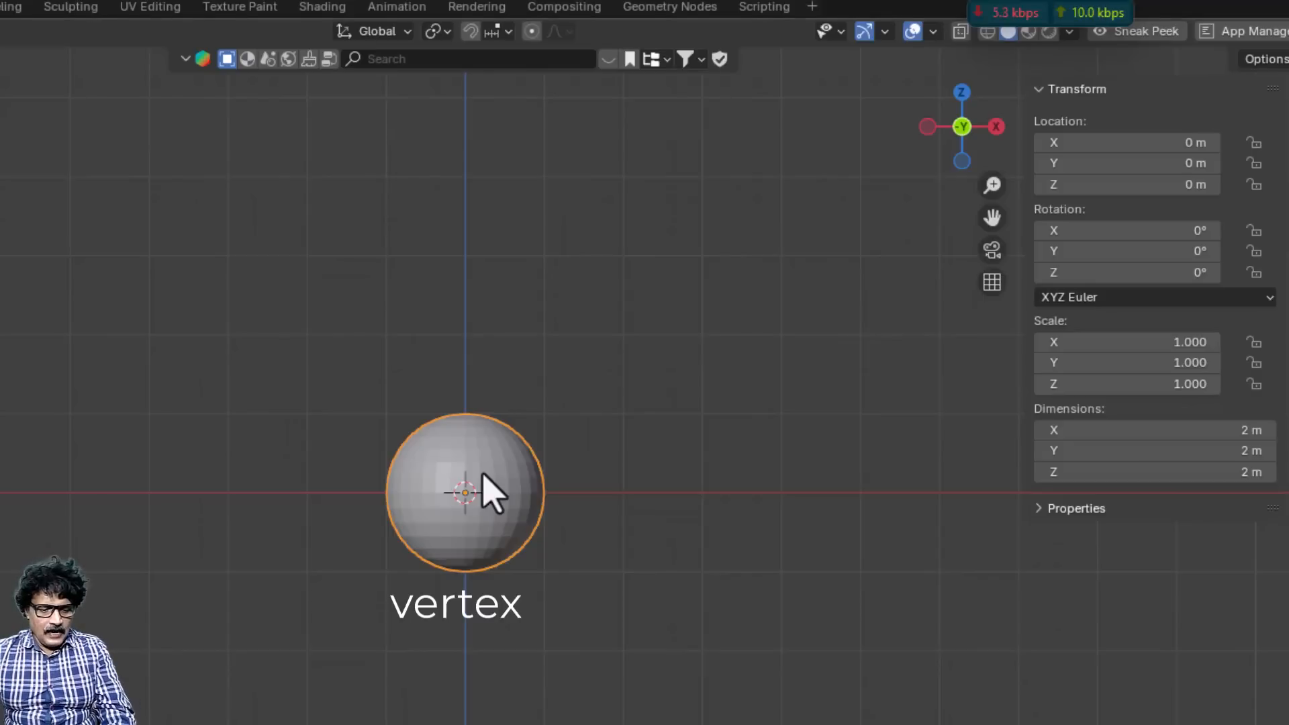
Duplicate the sphere along the X axis and join the two spheres with a thin horizontal cylinder.
key("shift+d")
key("x")
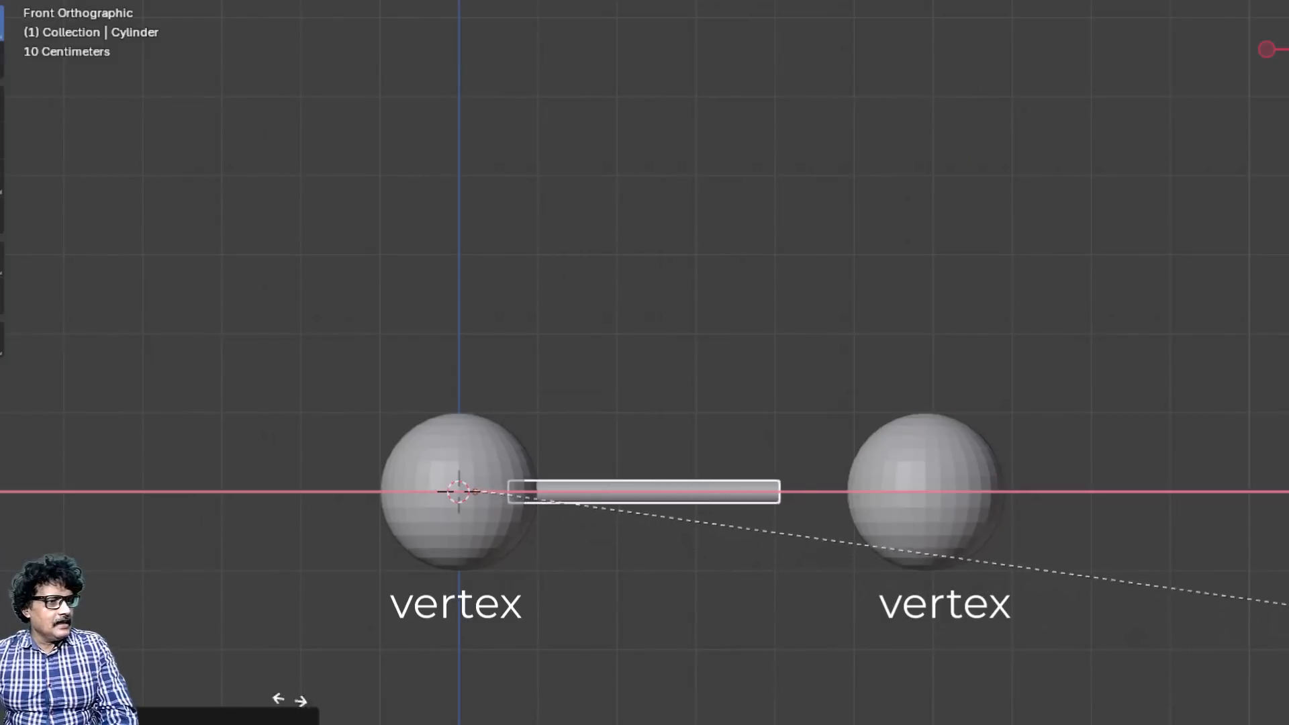
left_click(766, 699)
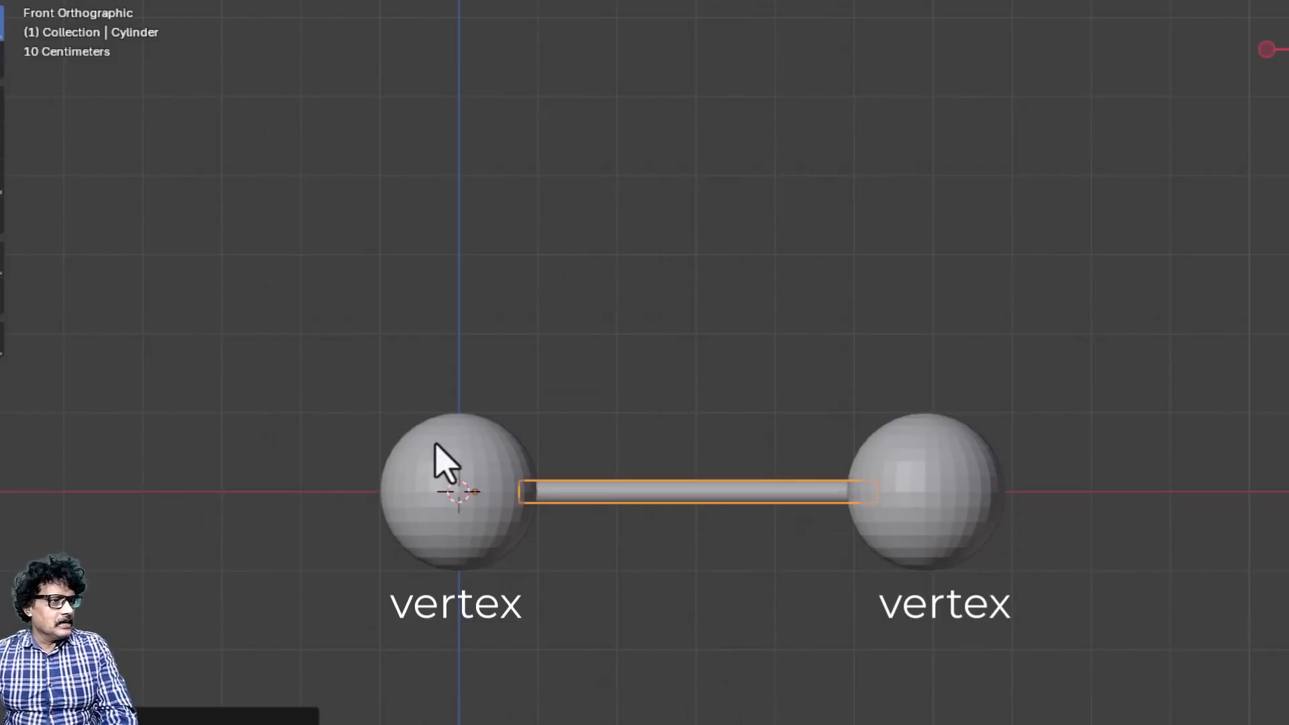
left_click(926, 510)
left_click(662, 510)
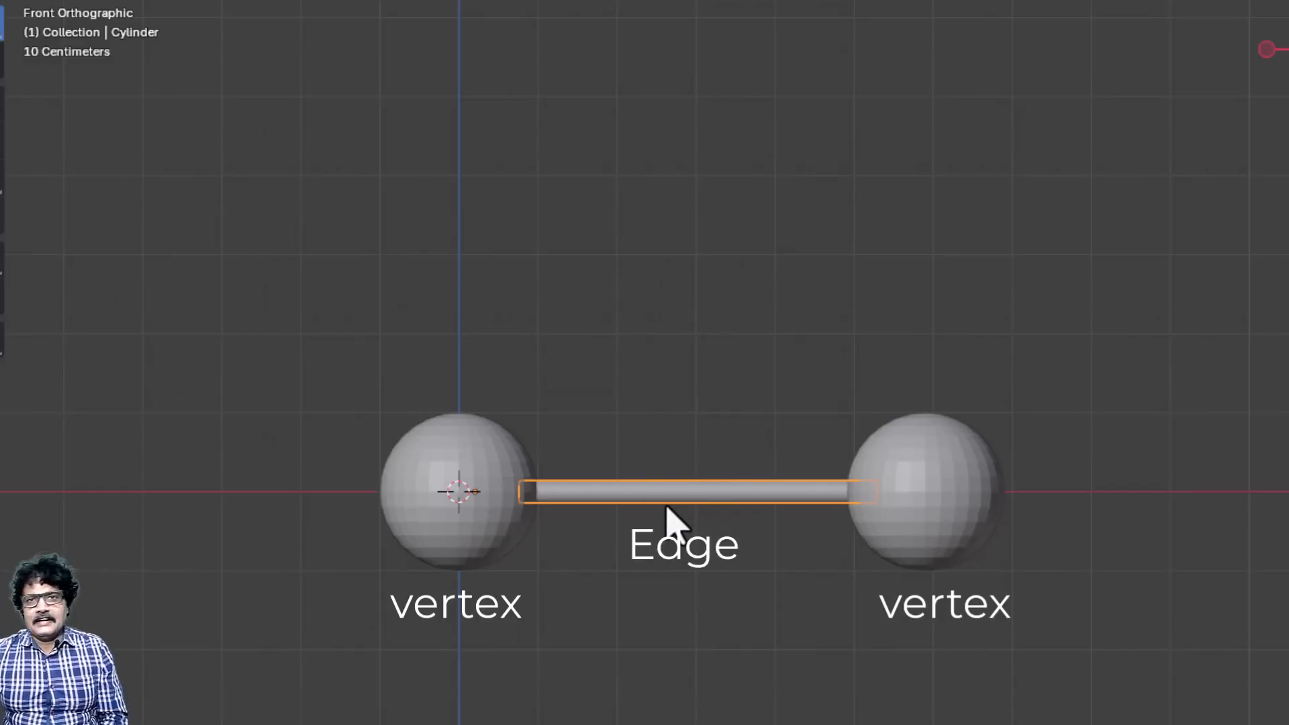
Place a third sphere above the other two and connect it to both with thin cylinders to form a triangle.
left_click(965, 505)
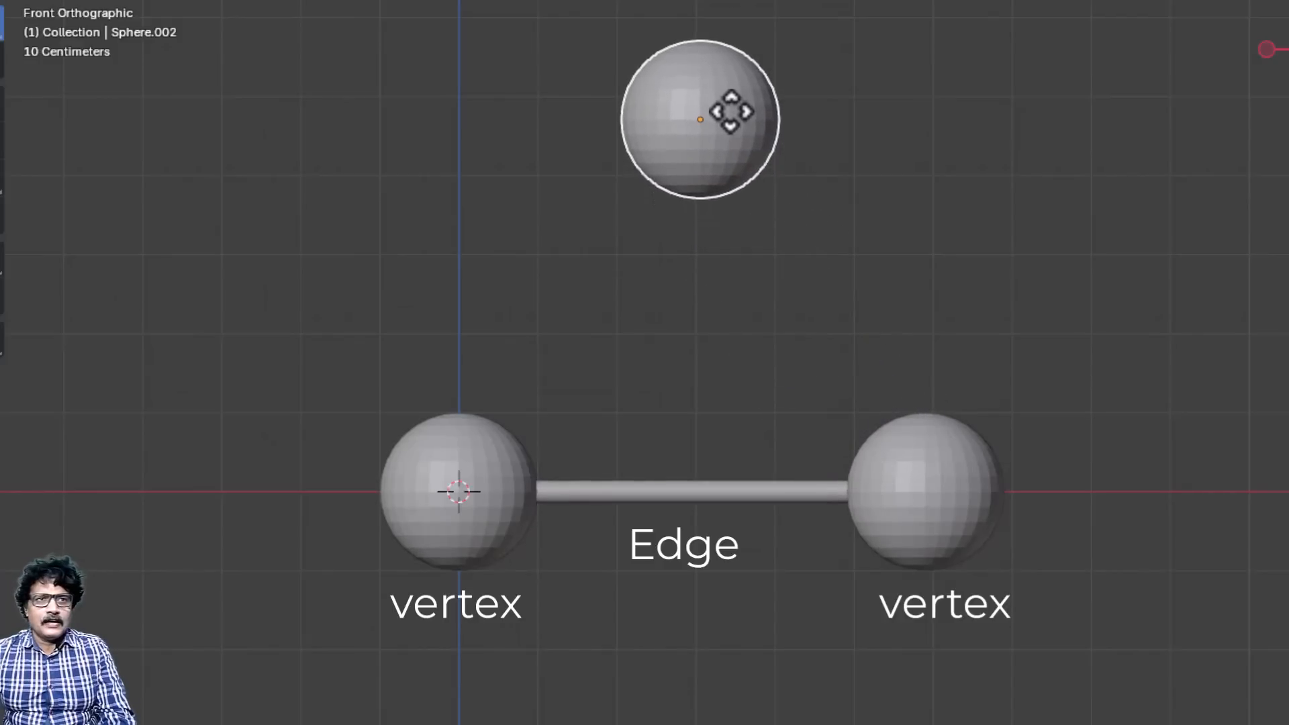
left_click(733, 128)
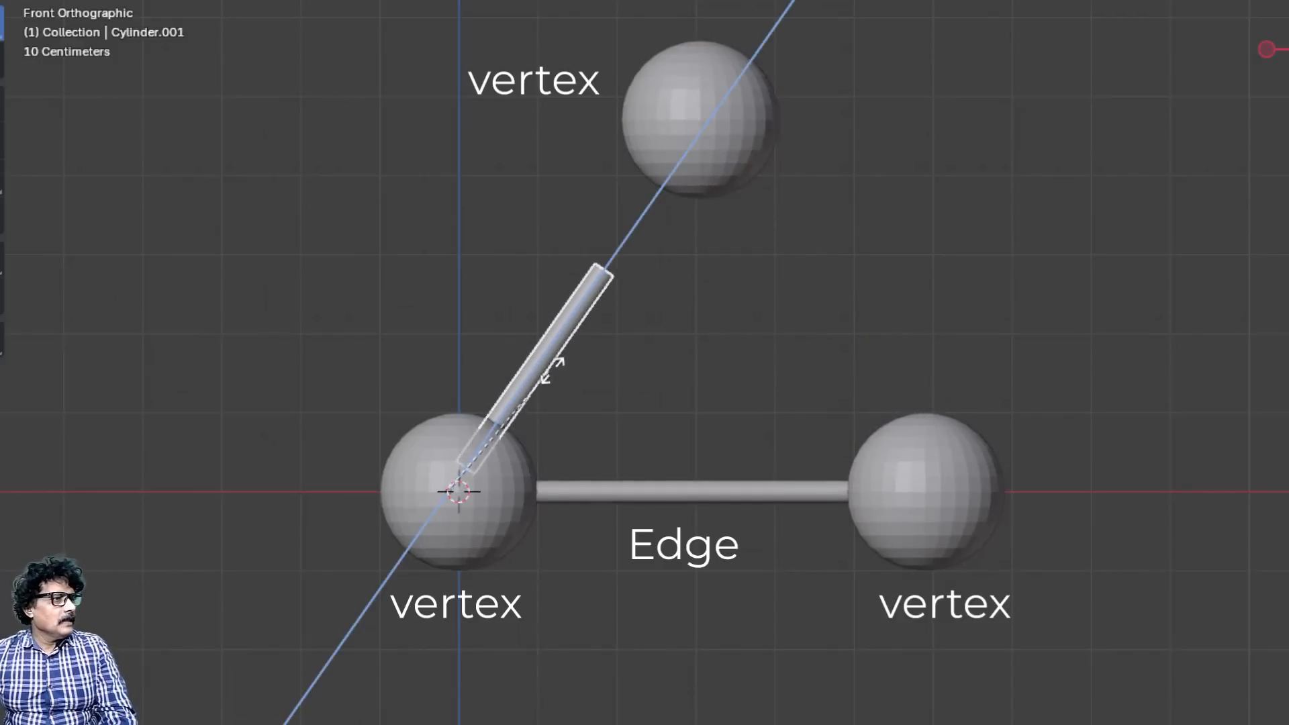
left_click(605, 310)
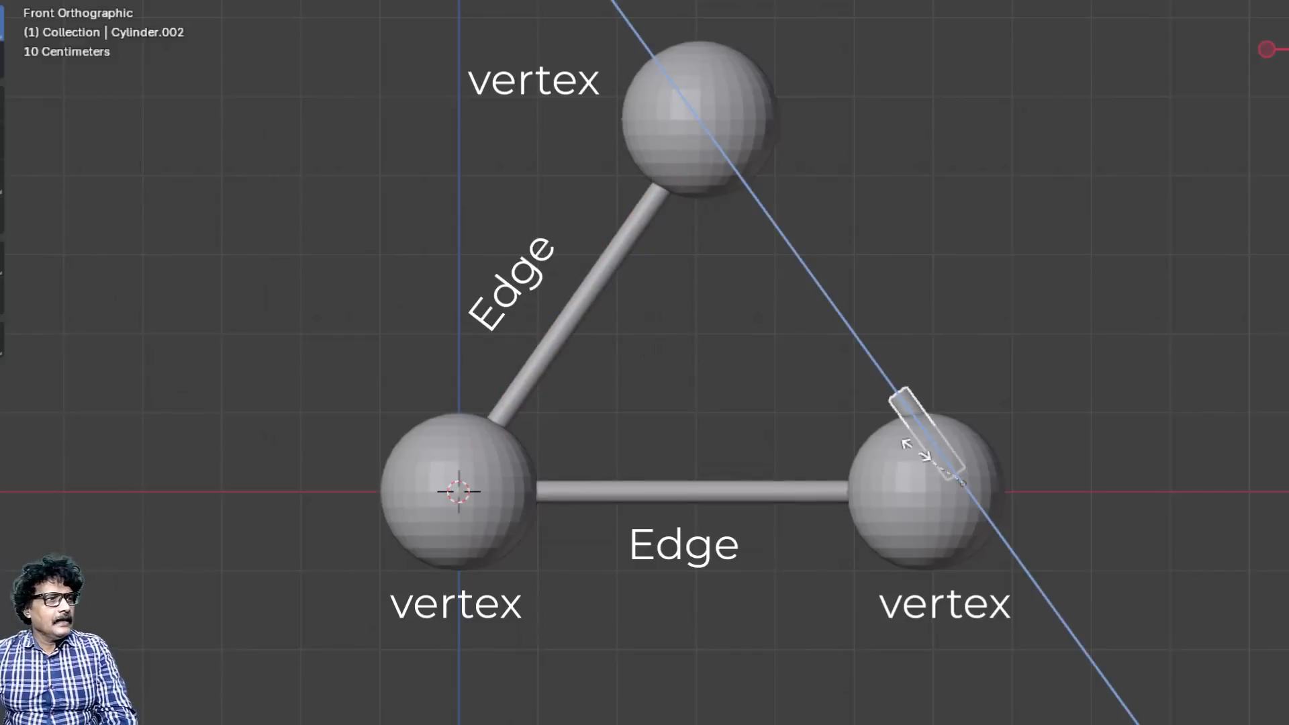
left_click(831, 356)
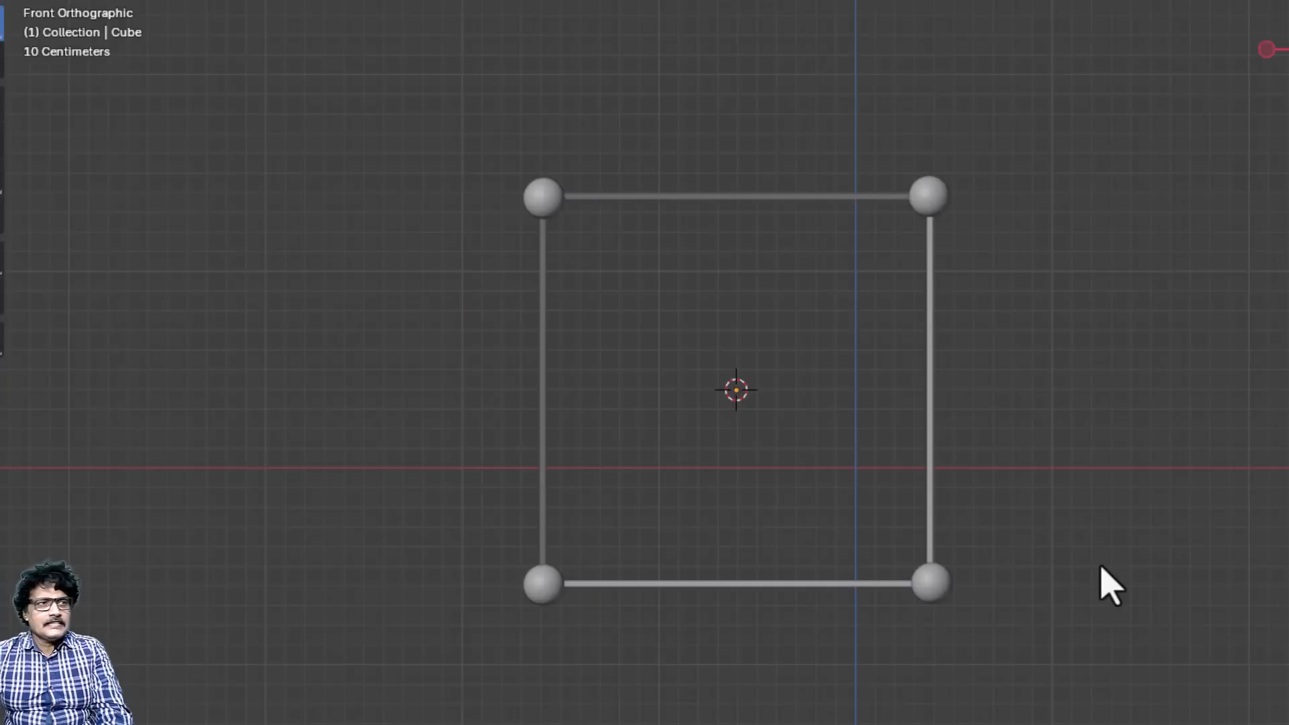
Examine the corner spheres of the square frame as vertices joined by edges.
scroll(1111, 584, "up", 2)
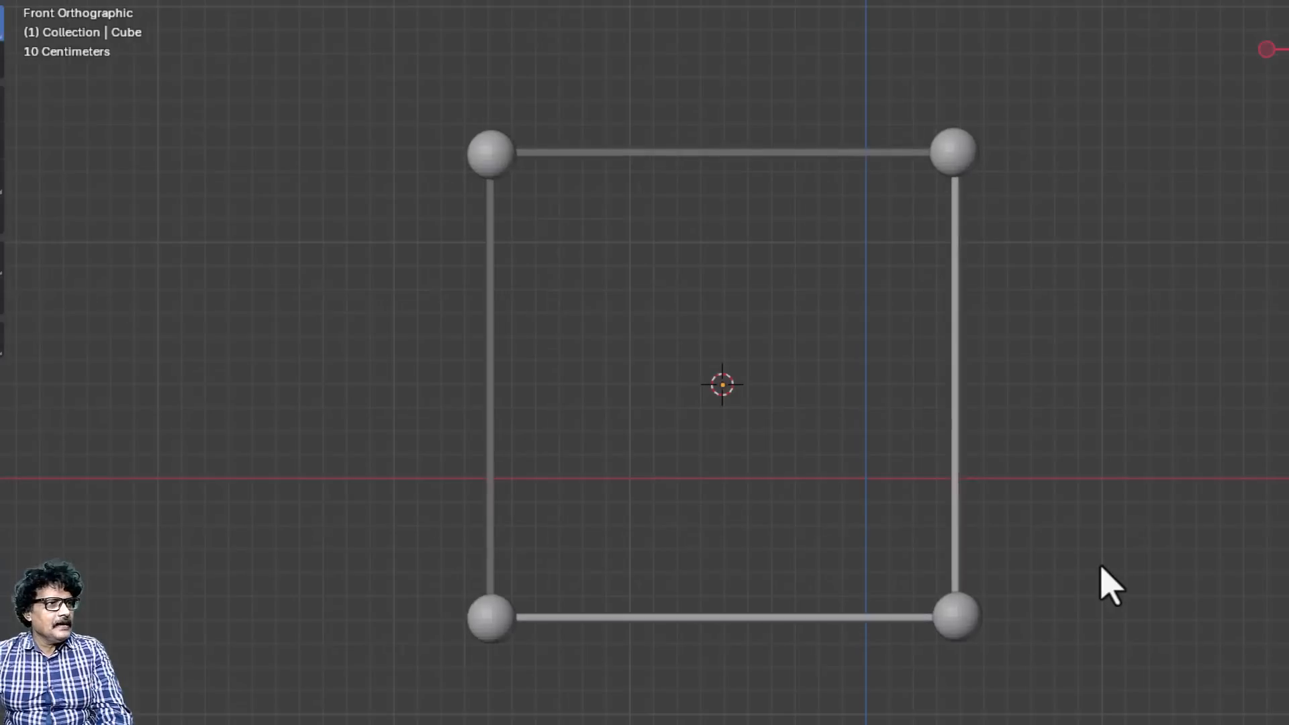
left_click(985, 101)
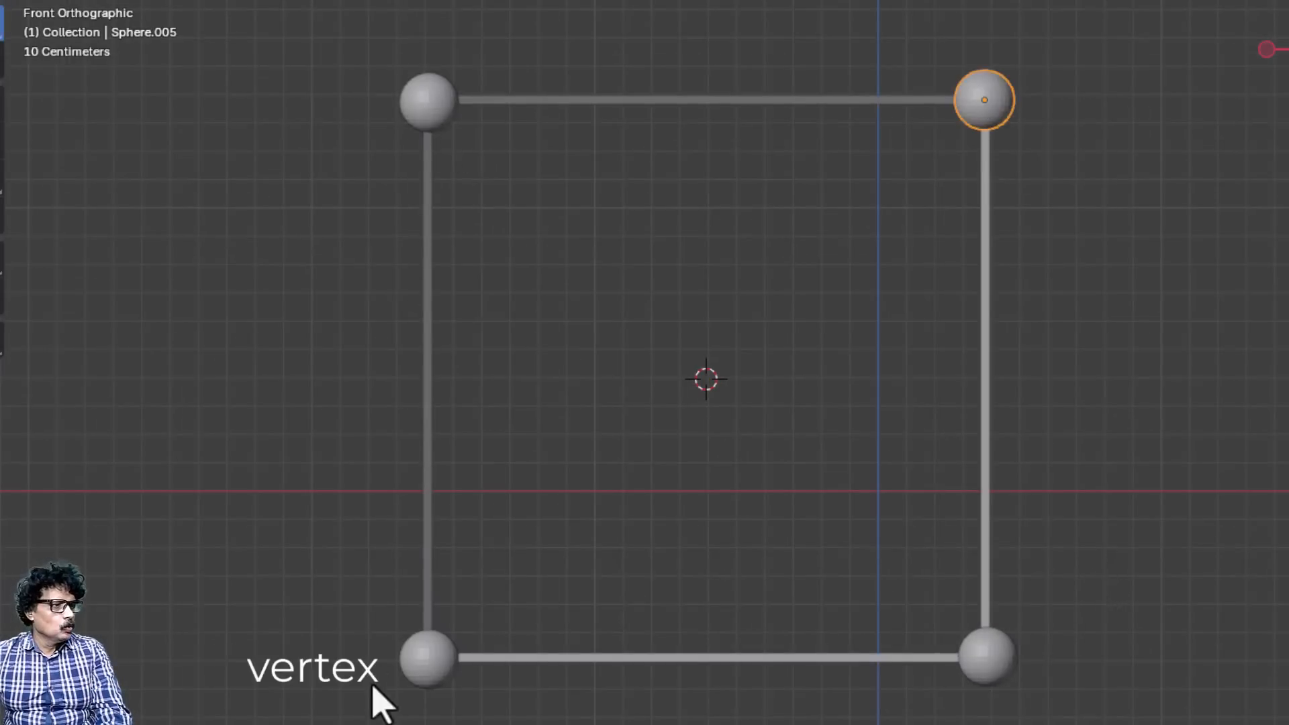
left_click(990, 614)
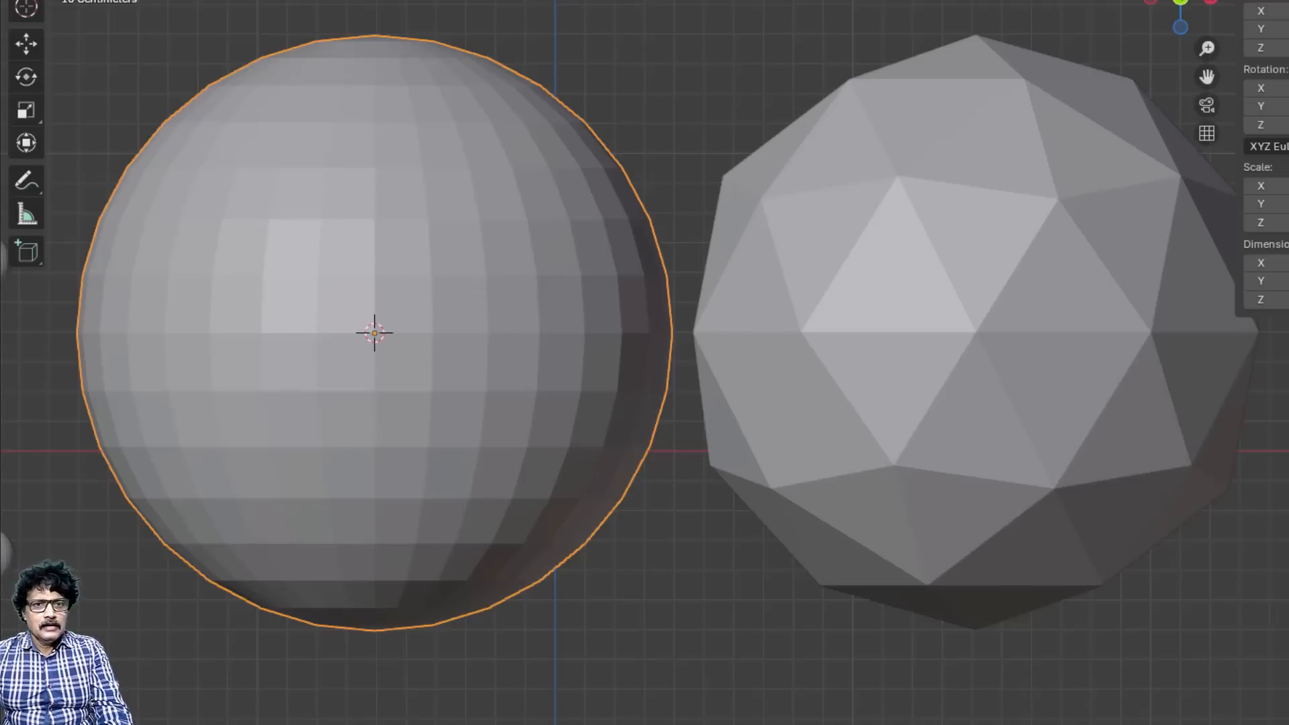
Turn the smooth sphere and the triangulated sphere beside it into wireframes to compare their edge structures.
scroll(406, 237, "up", 2)
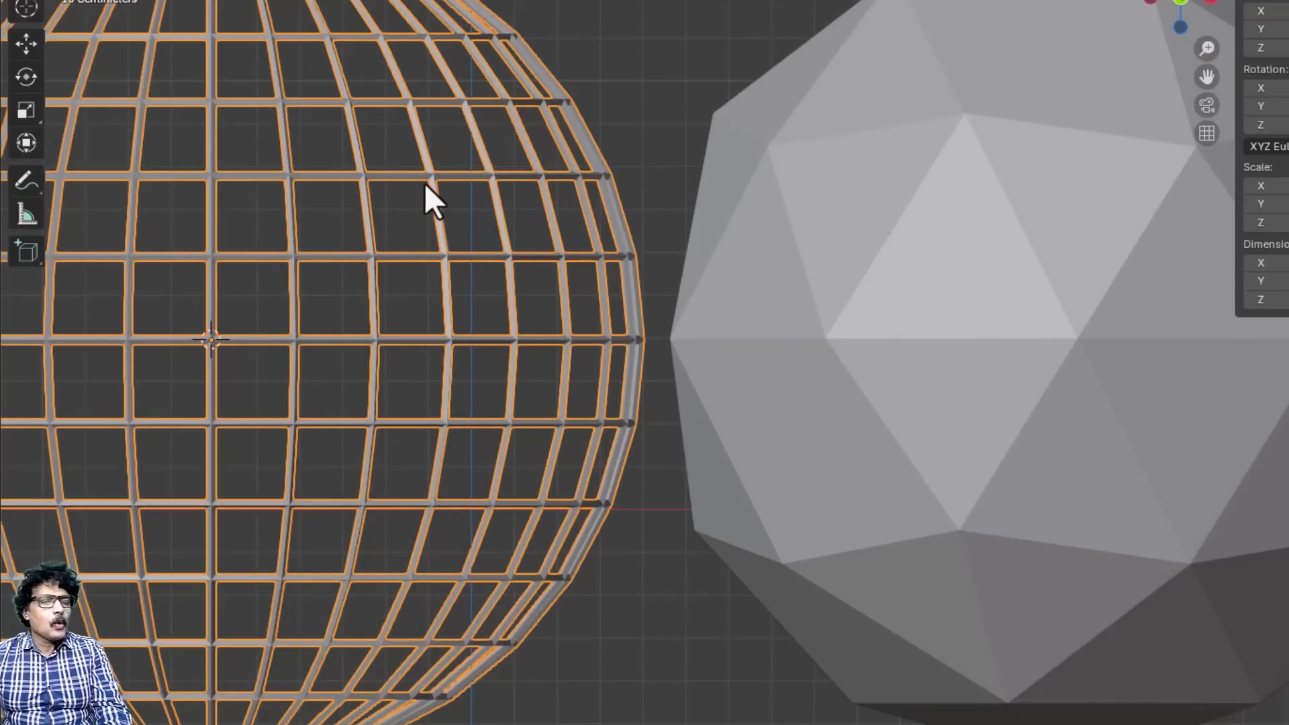
left_click(1045, 314)
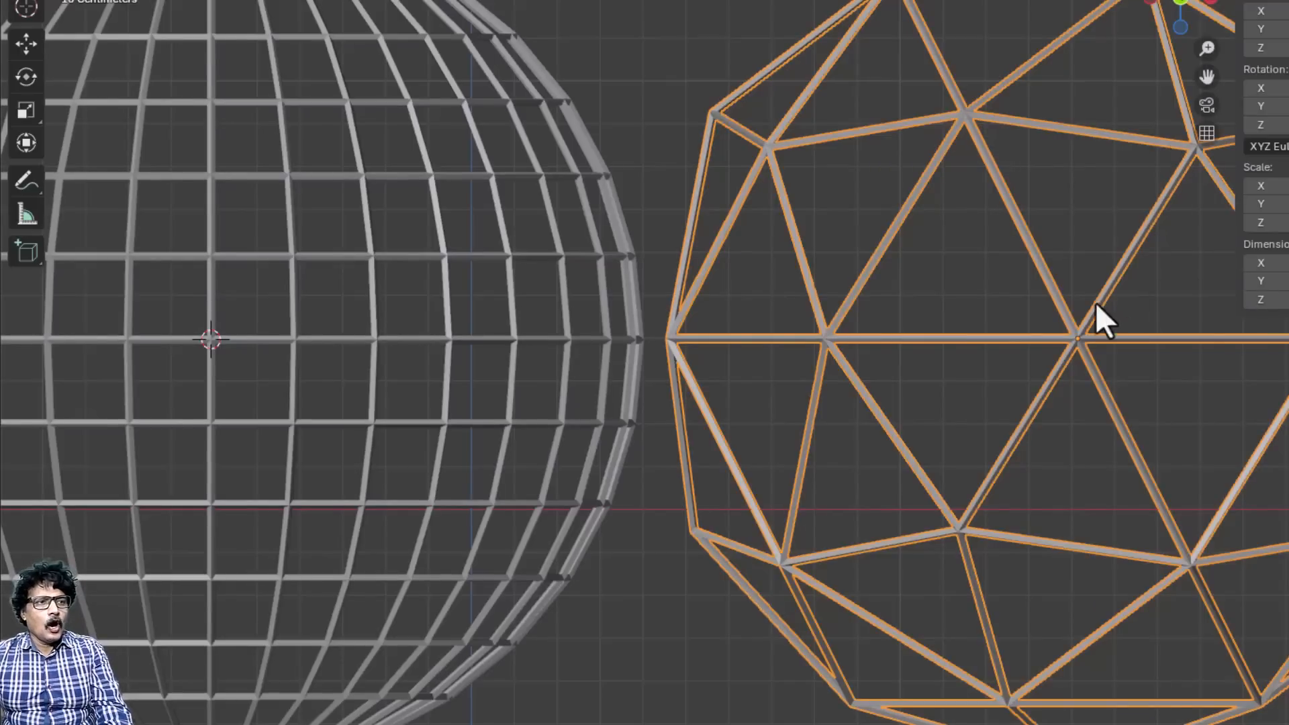
scroll(962, 142, "down", 3)
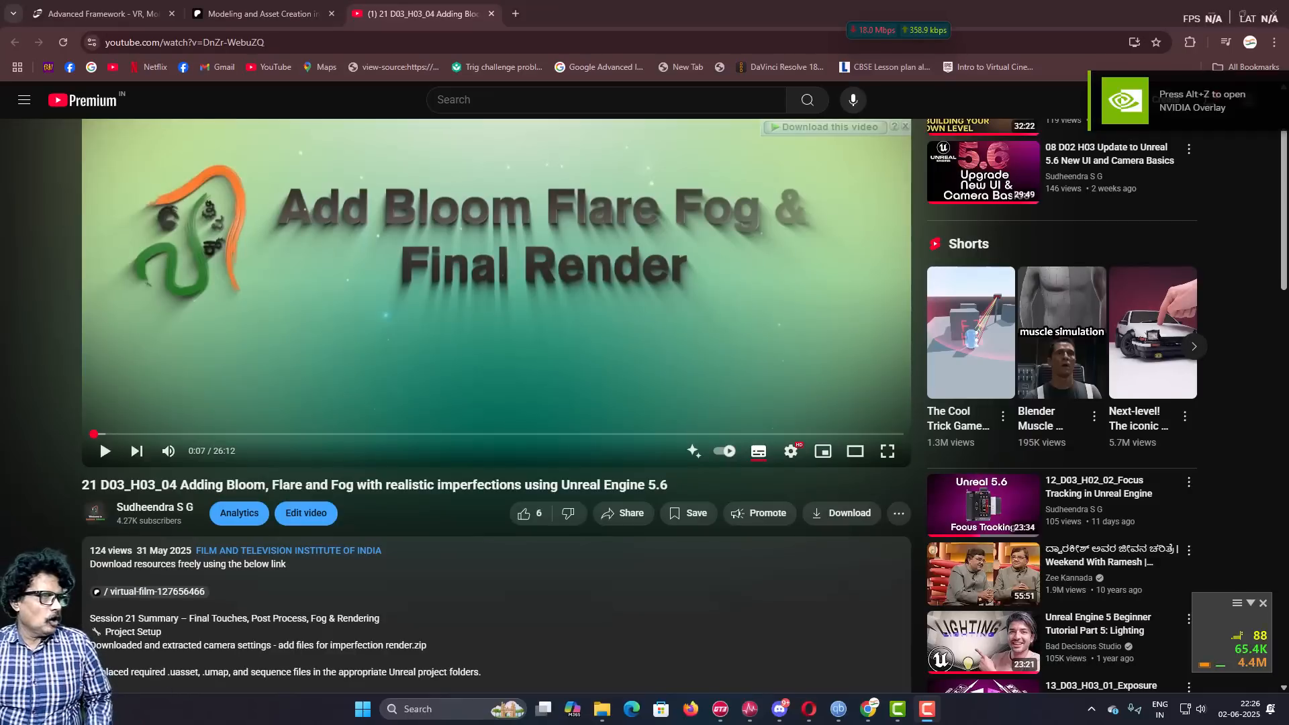
Switch to the browser, open the virtual-film resource link in the video description, and review the Modeling and Asset Creation post on Patreon.
scroll(531, 403, "up", 2)
scroll(532, 401, "down", 1)
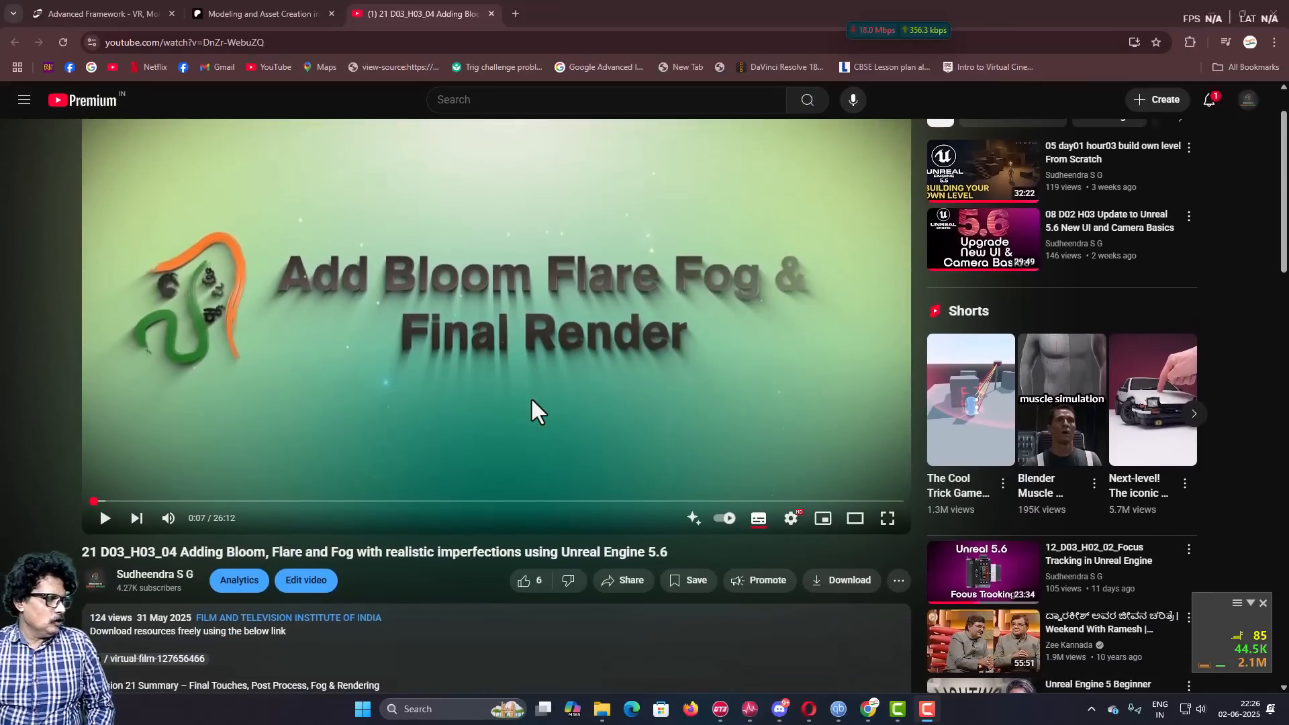
scroll(532, 408, "down", 3)
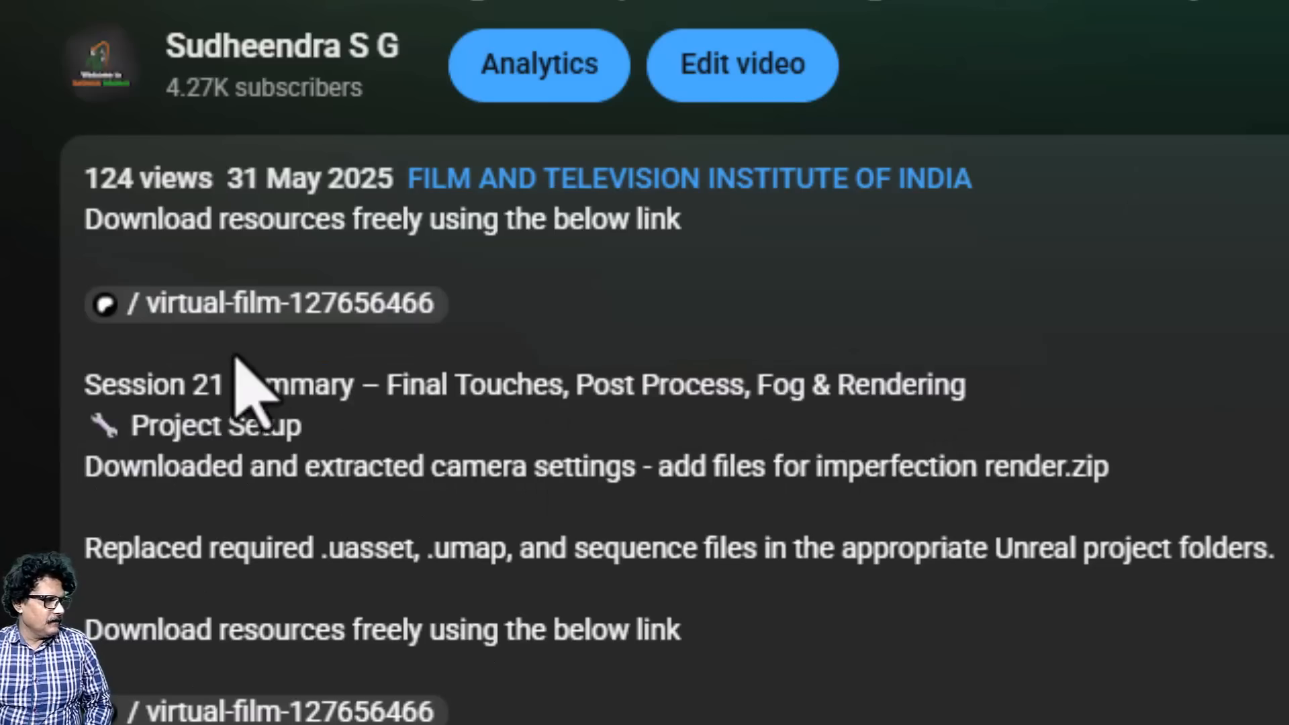
left_click(336, 309)
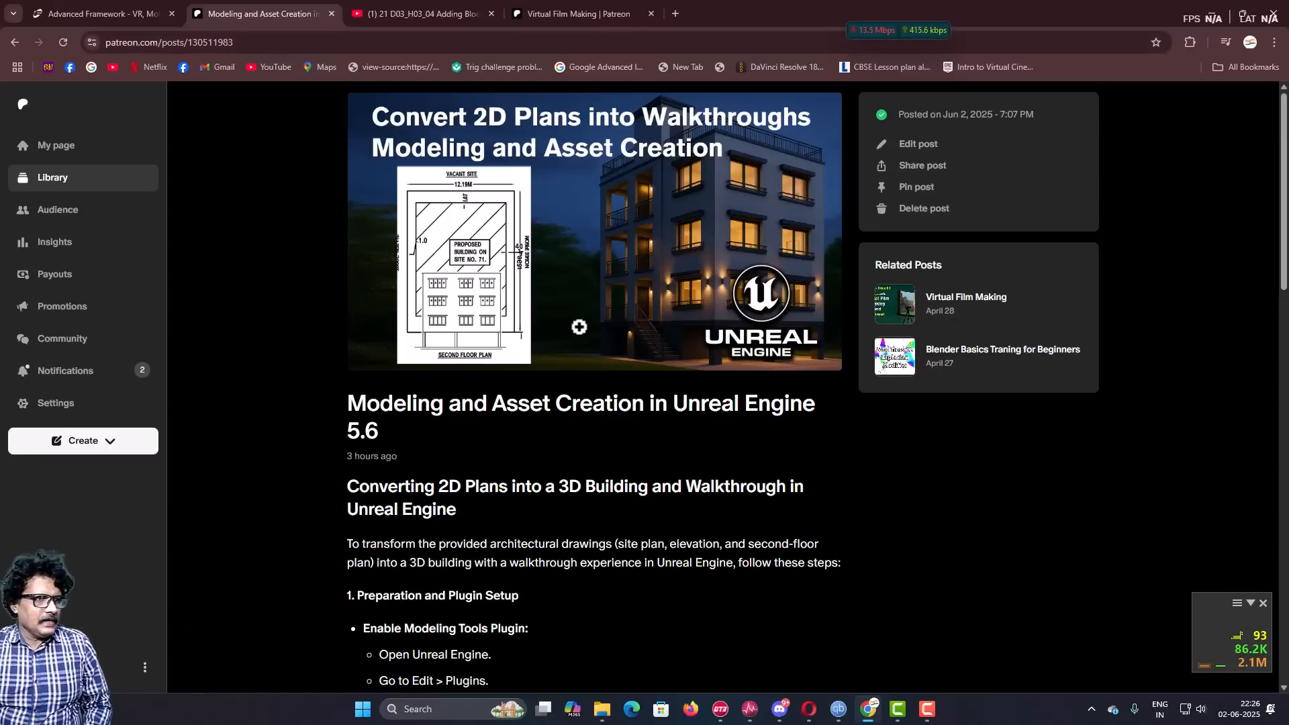
scroll(579, 327, "down", 15)
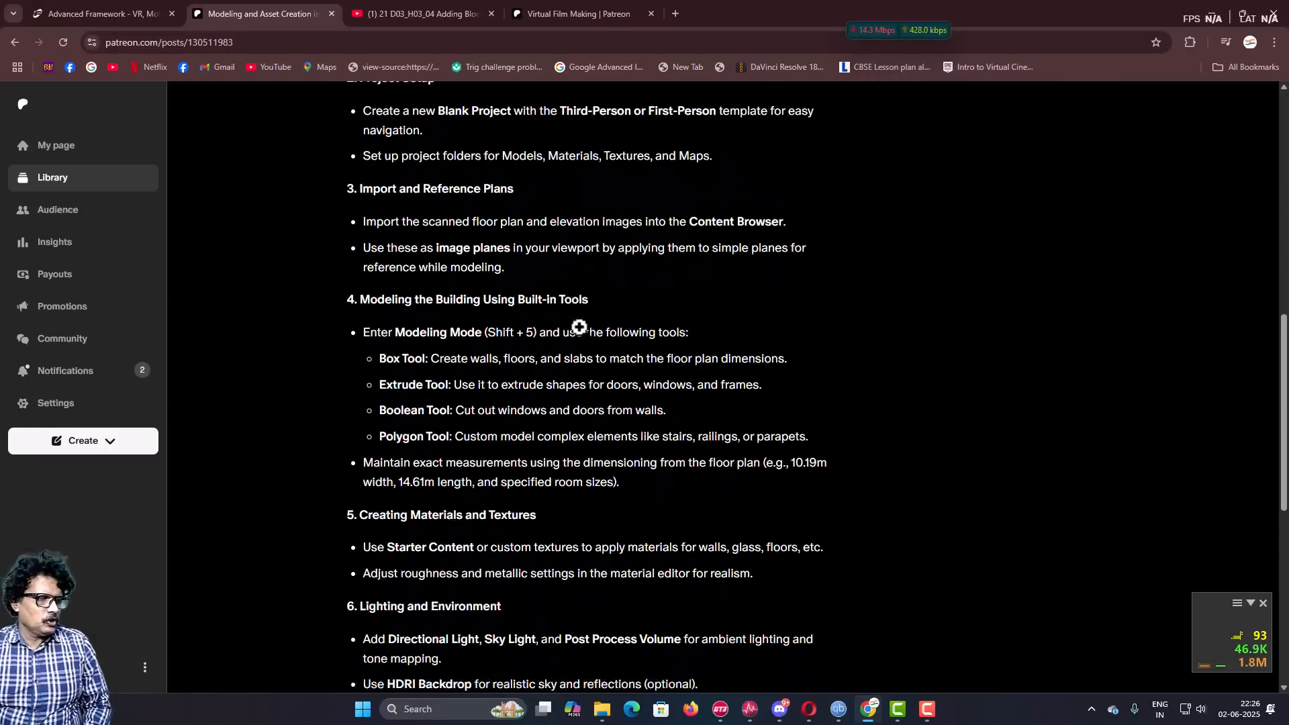
scroll(579, 327, "down", 1)
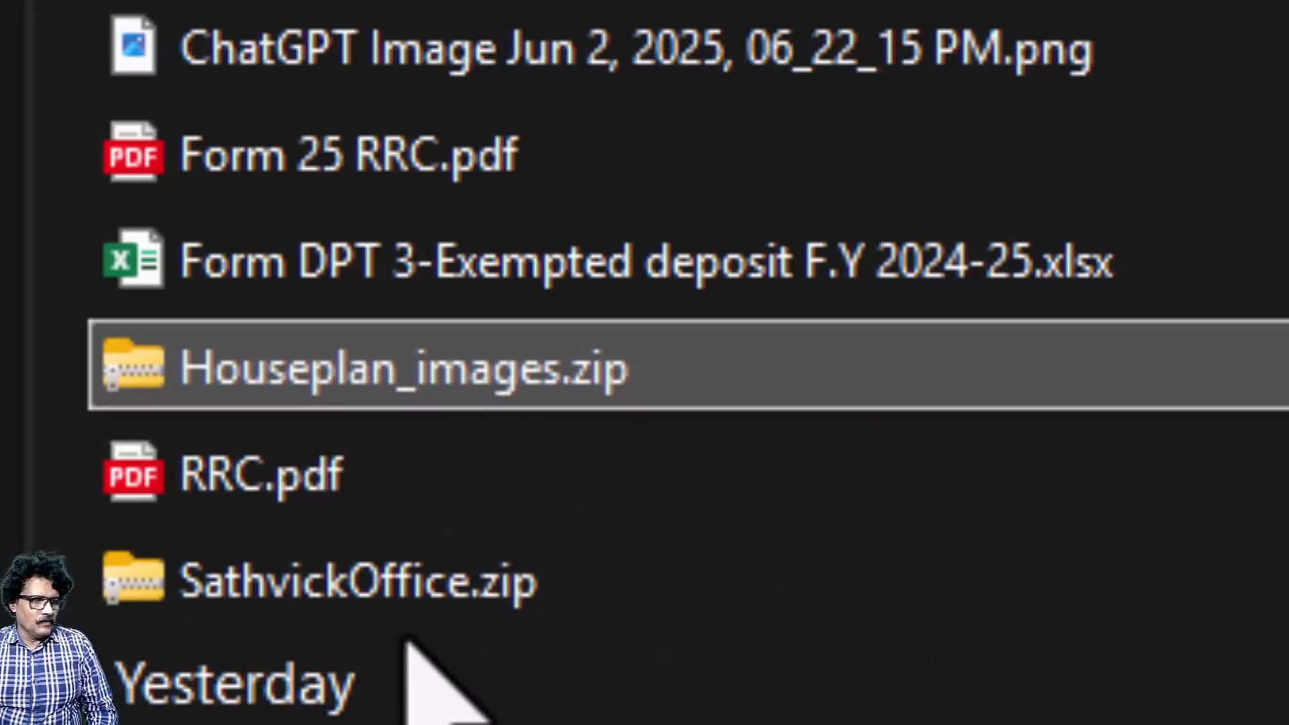
Copy the SathvickOffice.zip archive from the Downloads folder.
mouse_move(470, 391)
left_click(417, 591)
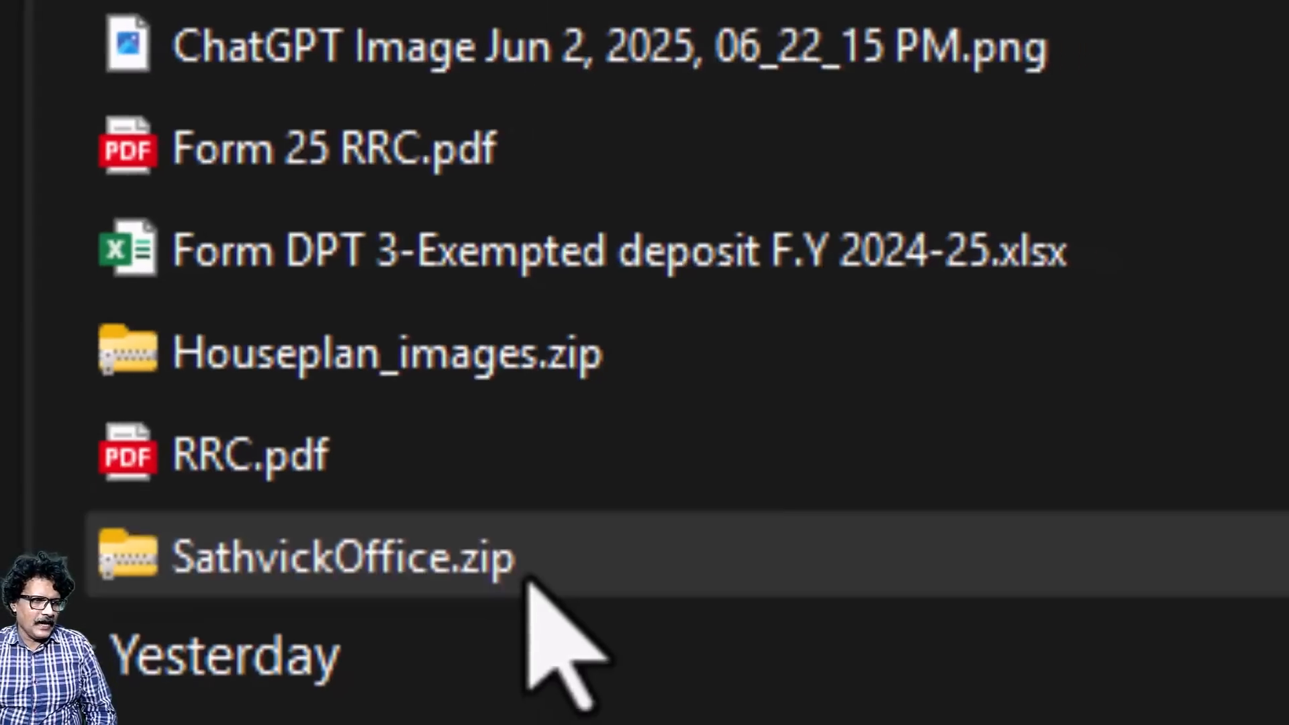
right_click(552, 605)
left_click(511, 570)
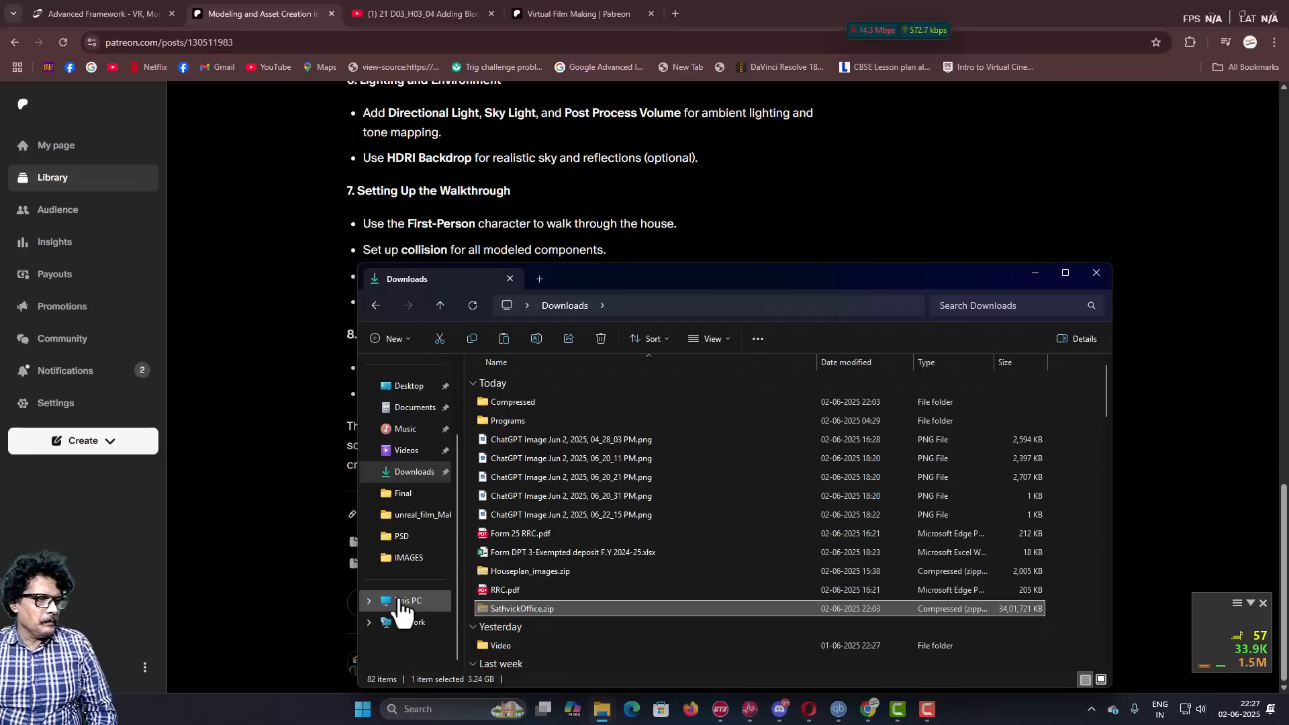
Paste the copied archive into the unreal_projects folder on the Shala_D (D:) drive.
left_click(403, 601)
double_click(711, 392)
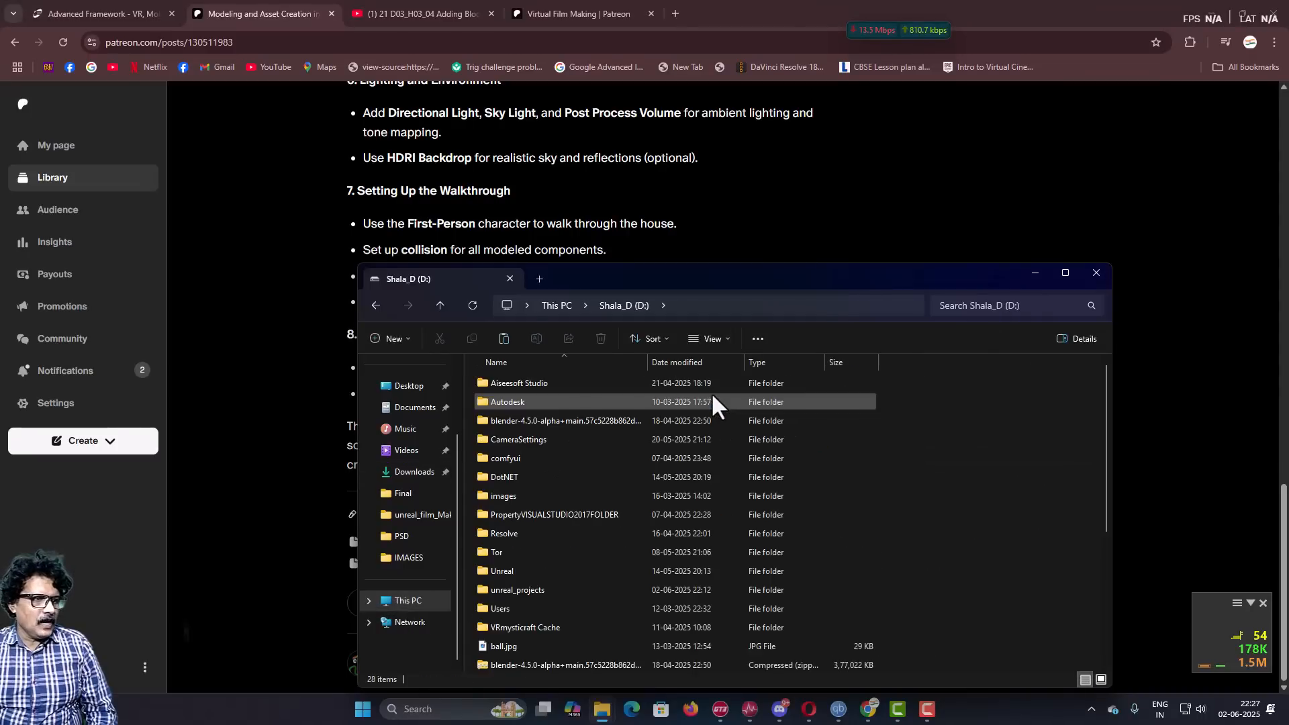
scroll(604, 530, "down", 2)
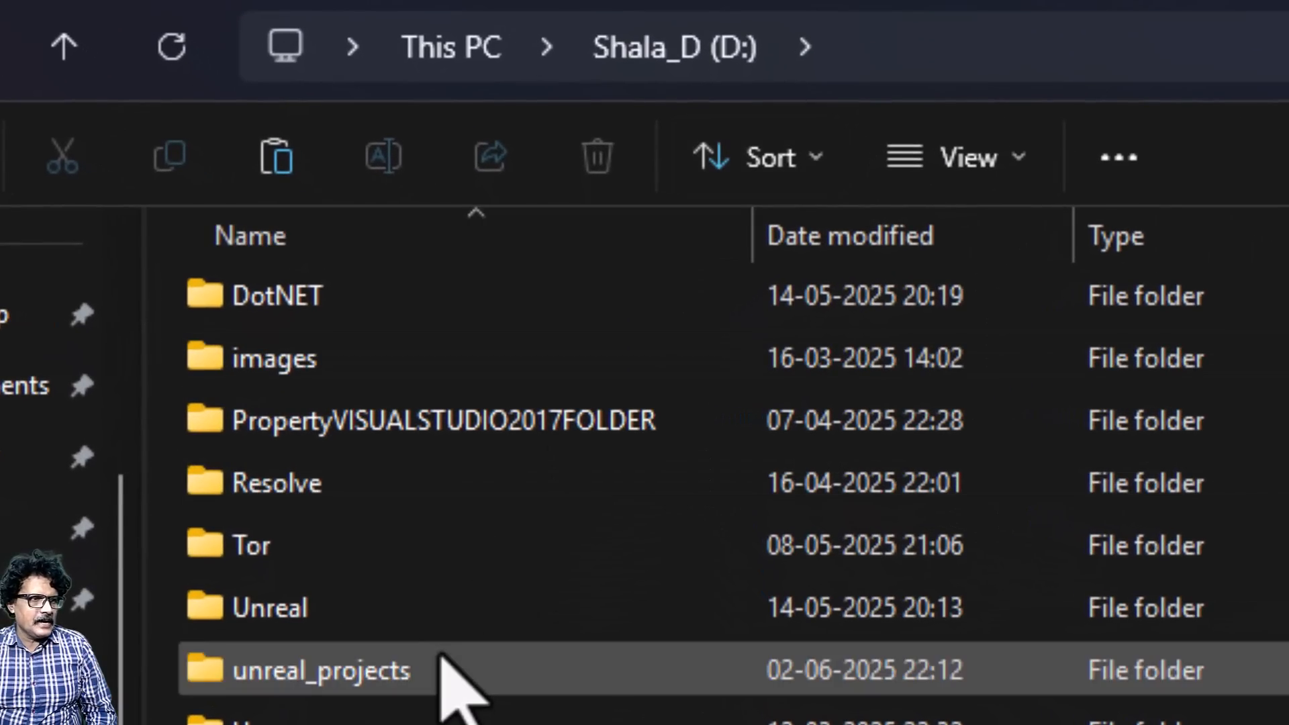
double_click(545, 509)
right_click(311, 679)
left_click(356, 702)
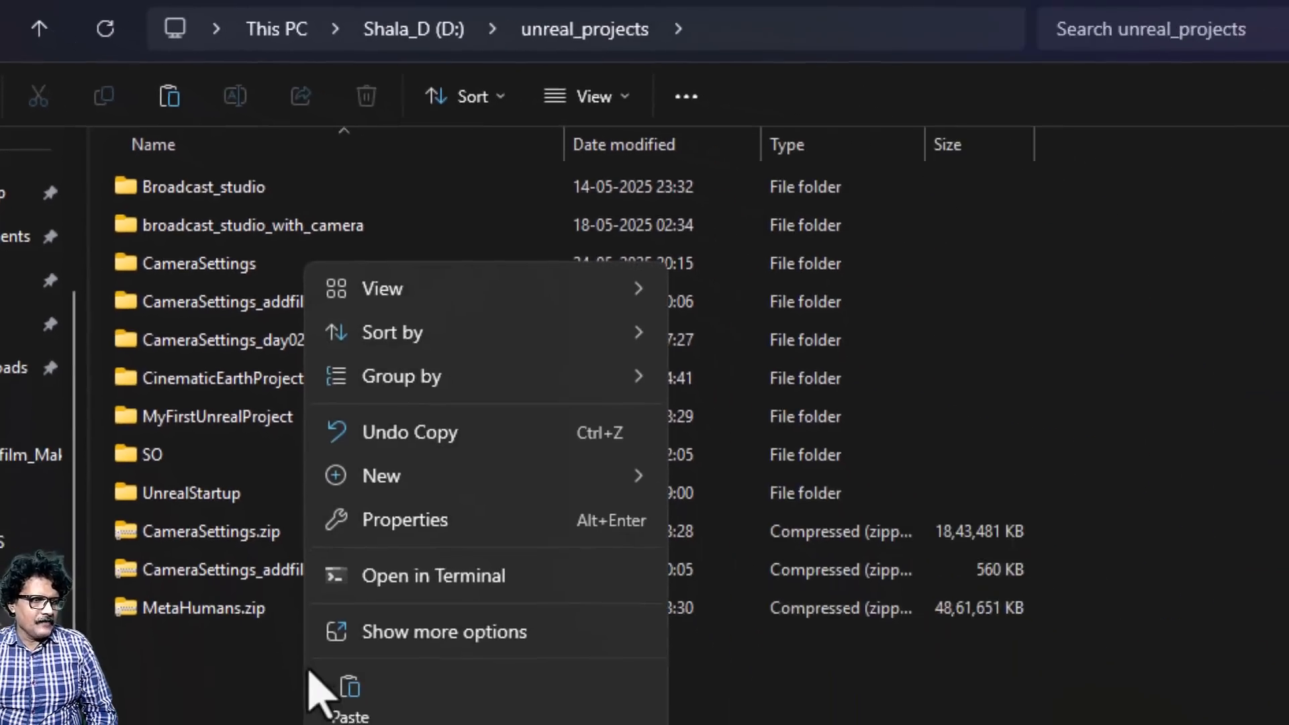
Extract SathvickOffice.zip to D:\unreal_projects\SathvickOffice and open the extracted folder.
right_click(196, 596)
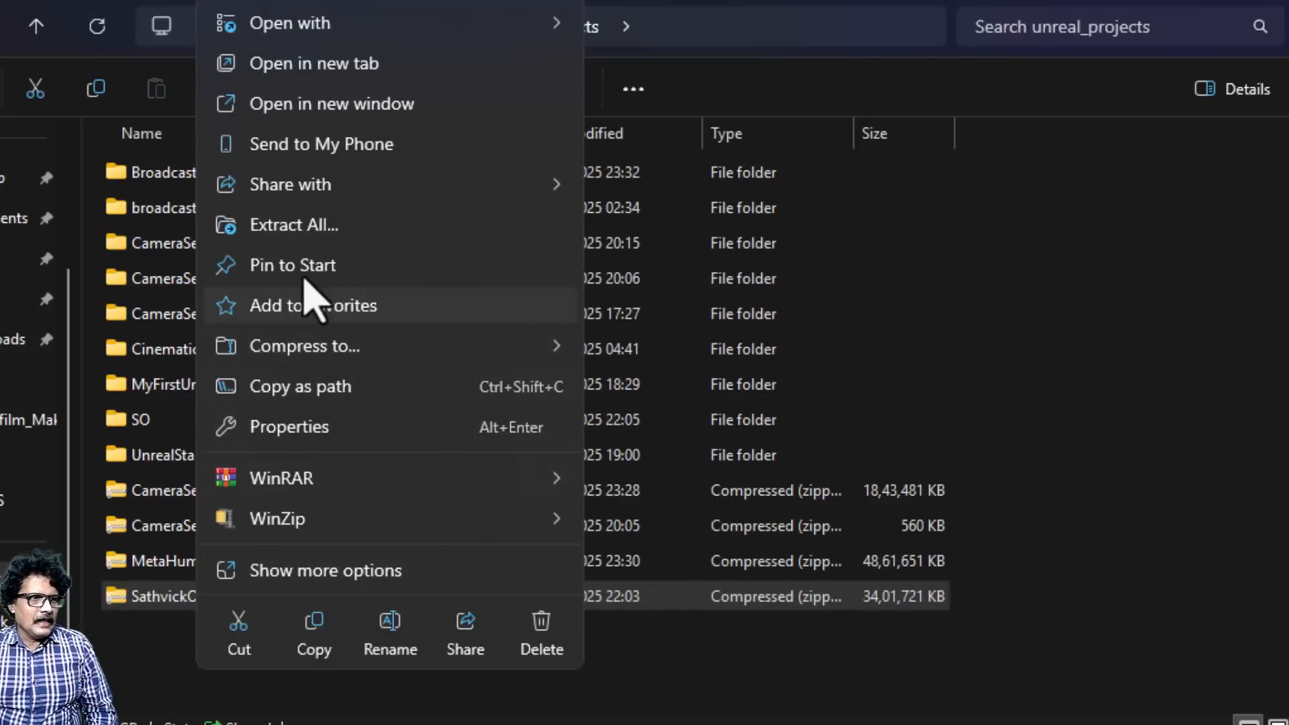
left_click(313, 227)
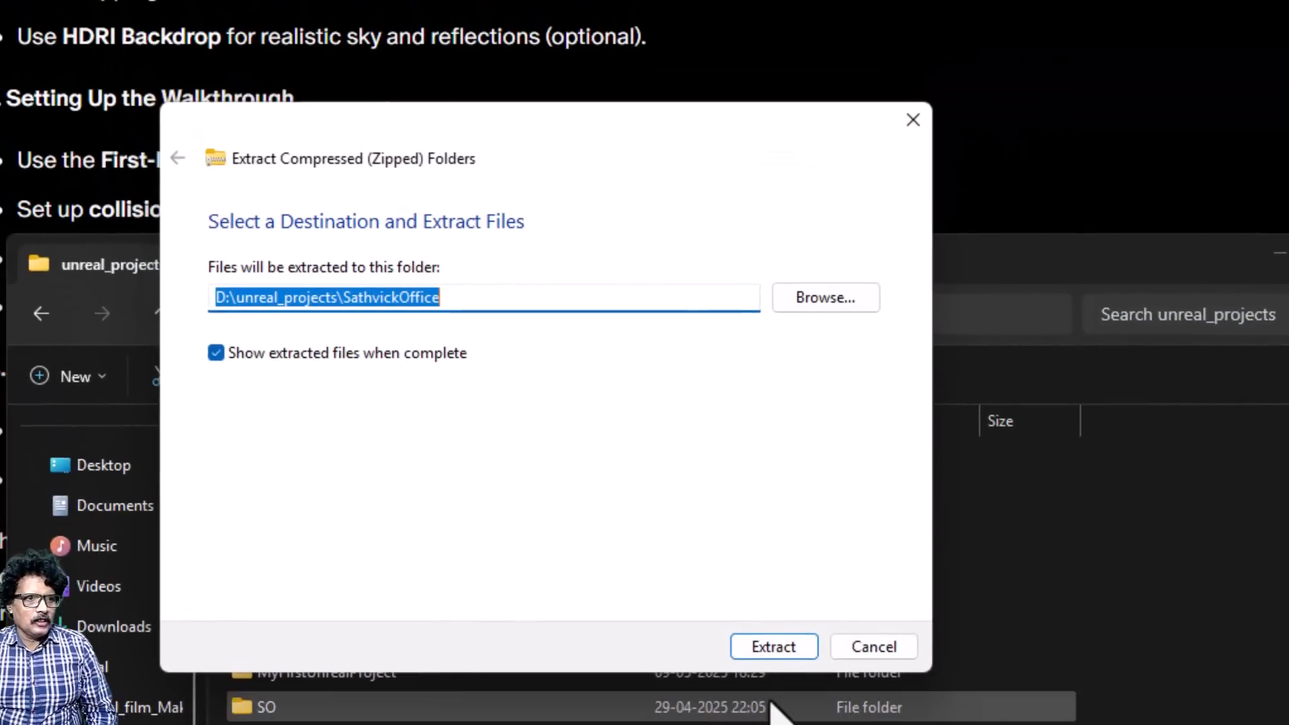
left_click(772, 645)
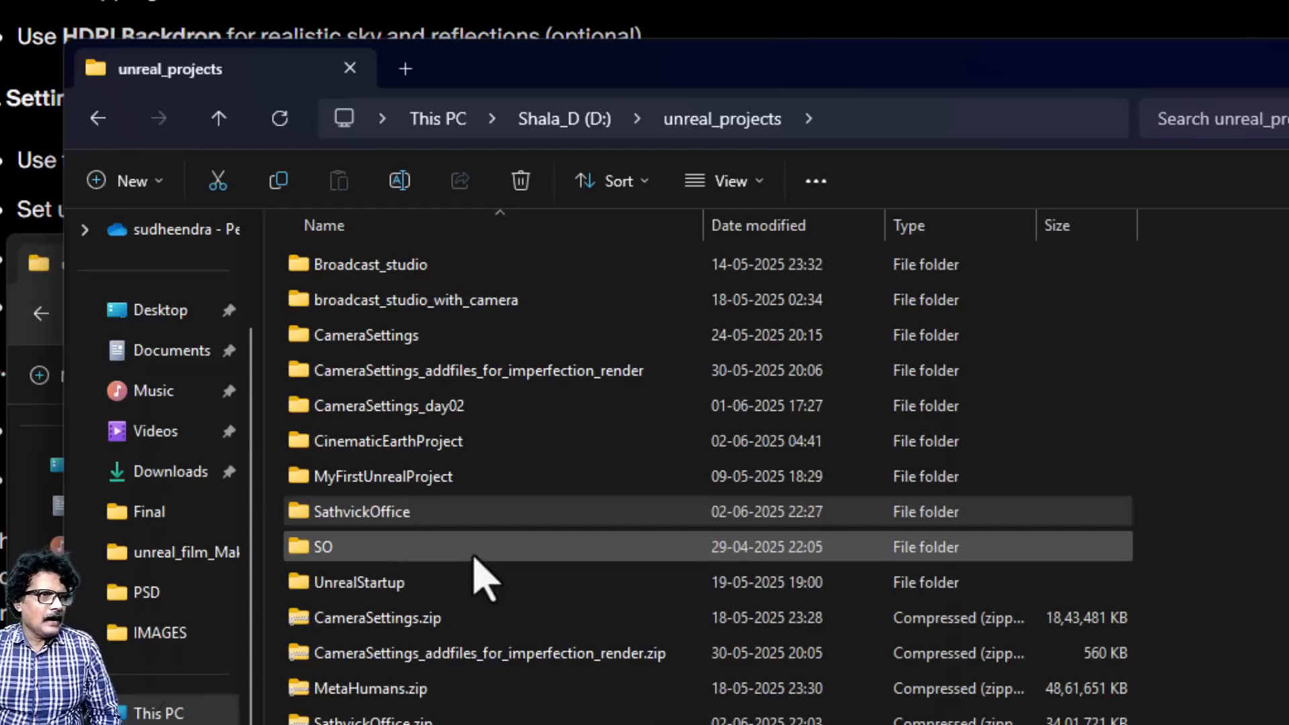
left_click(413, 514)
double_click(413, 514)
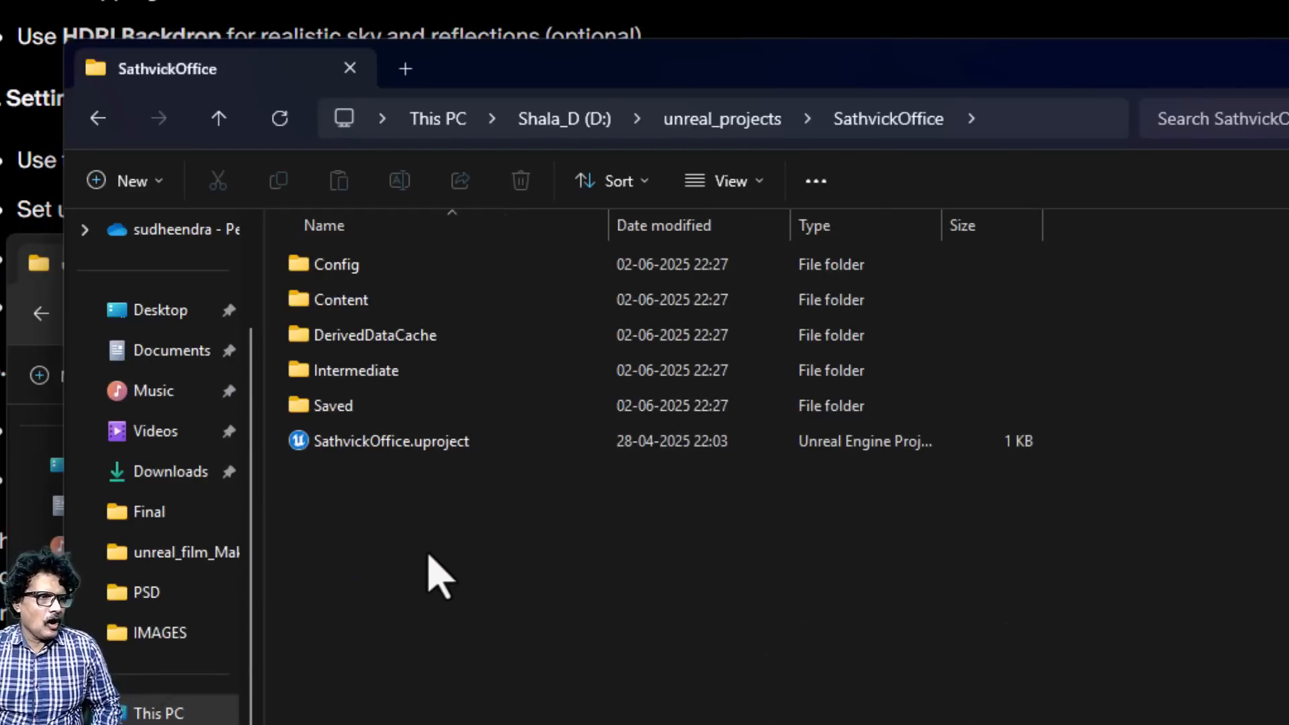
Switch the Unreal Engine version of SathvickOffice.uproject to 5.6.
left_click(380, 444)
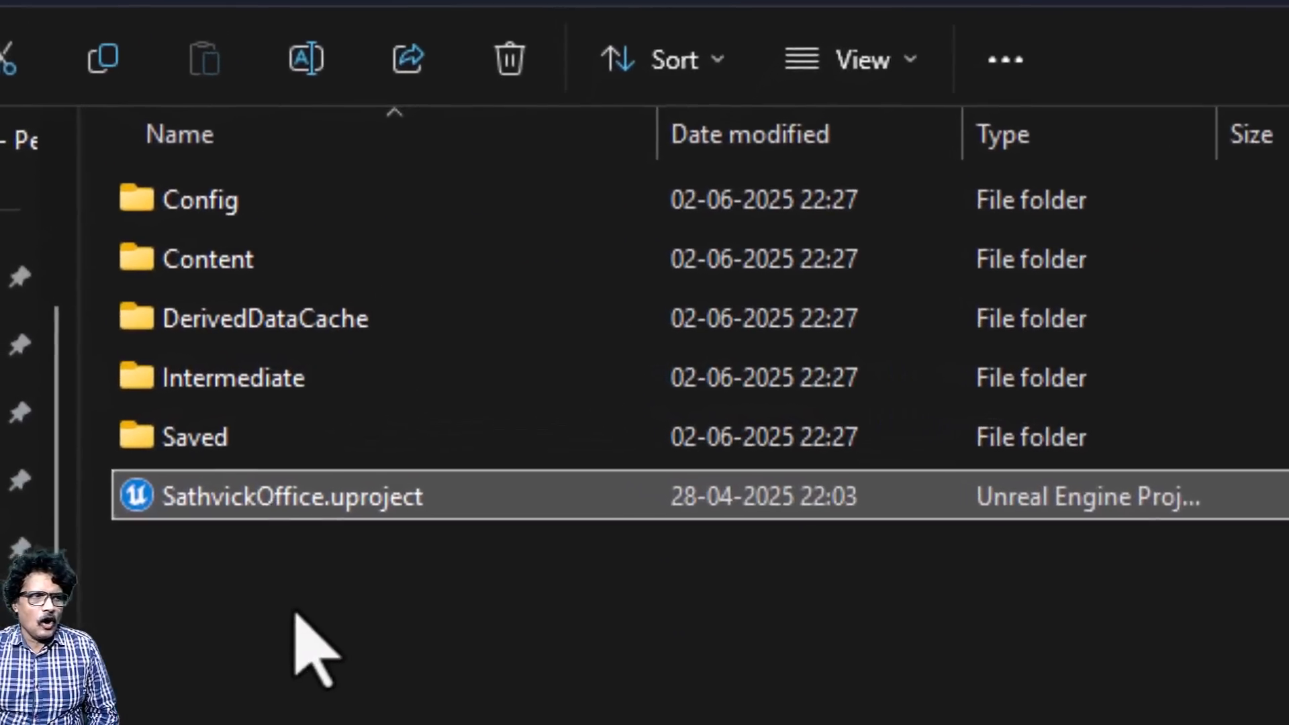
right_click(222, 500)
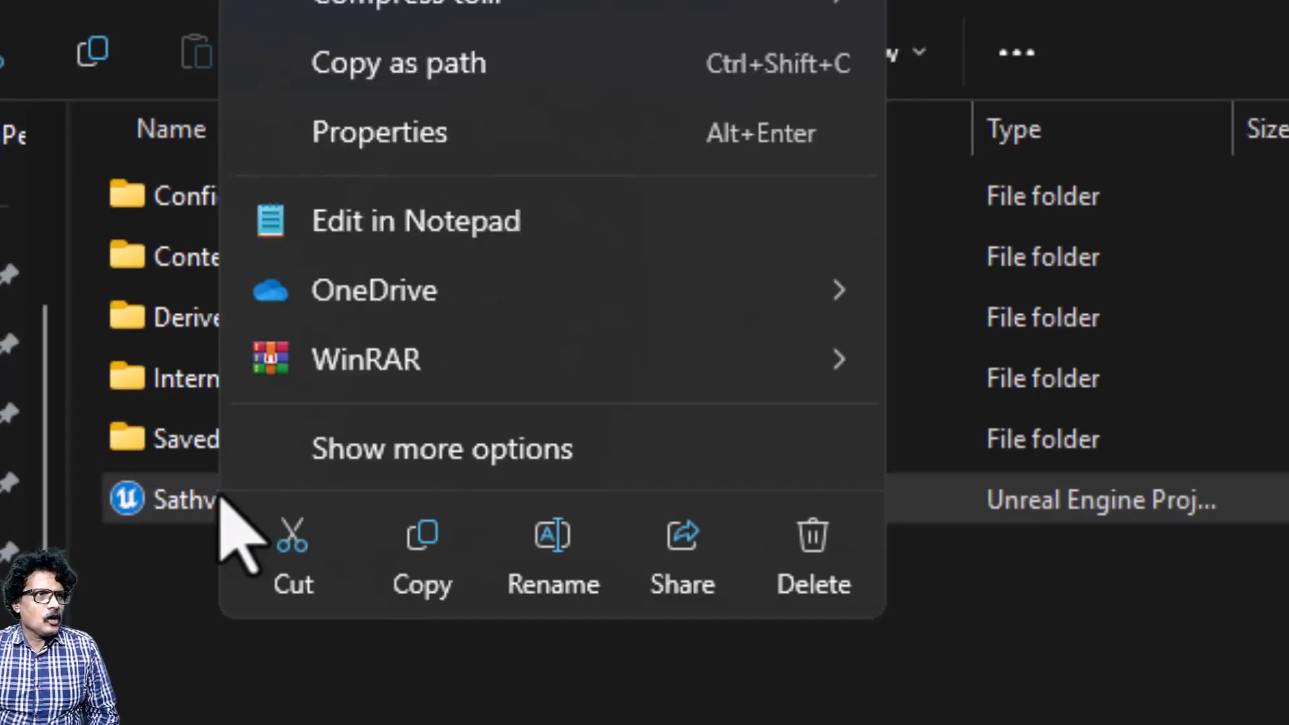
left_click(321, 468)
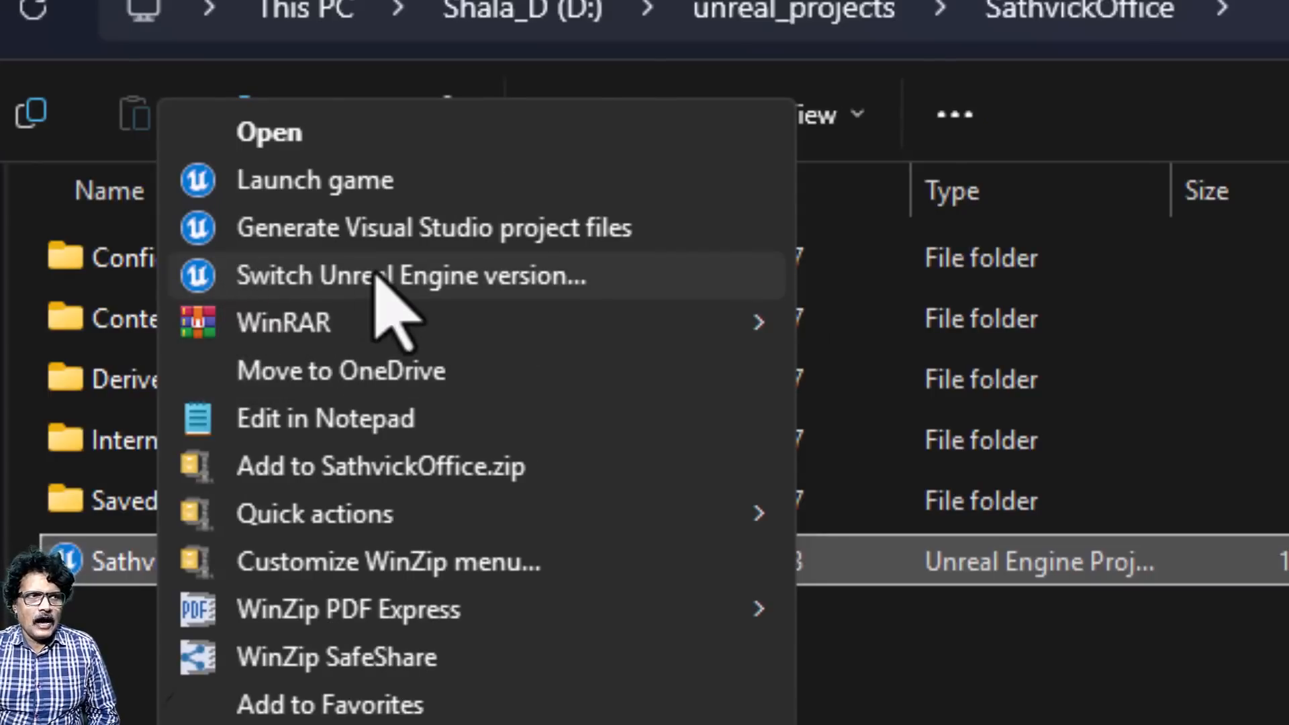
left_click(378, 273)
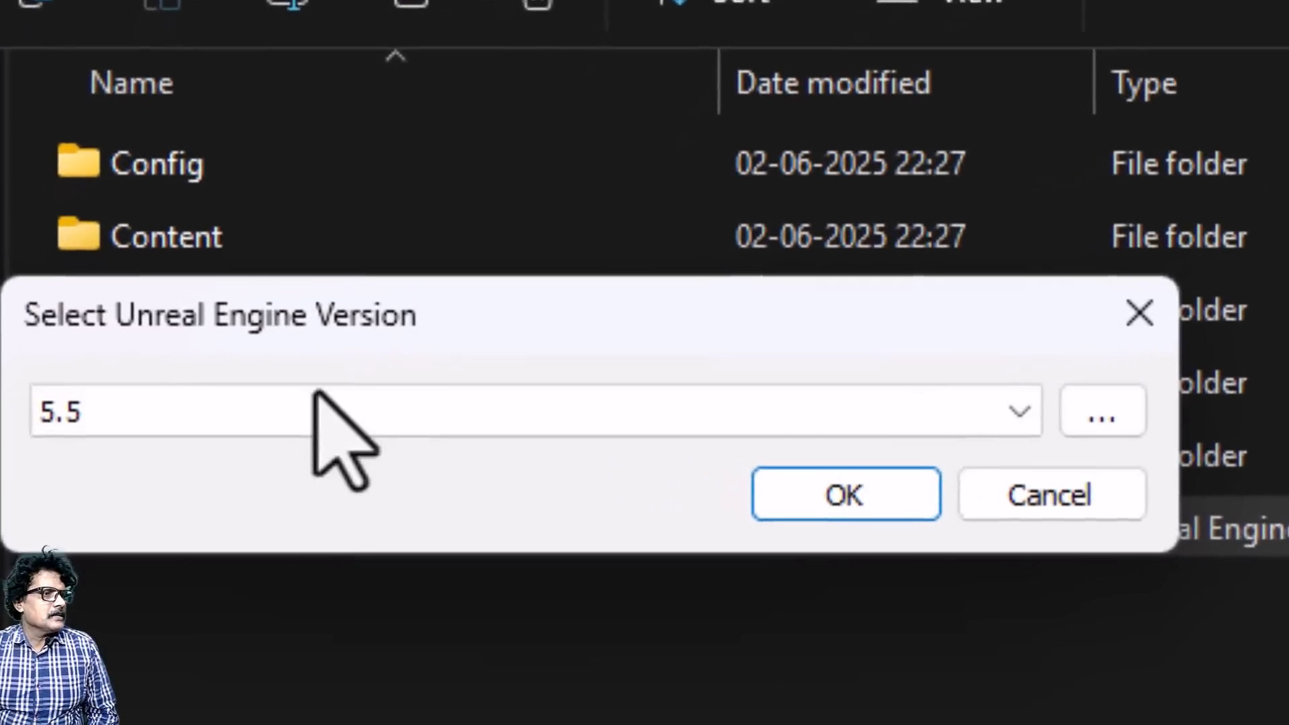
left_click(254, 464)
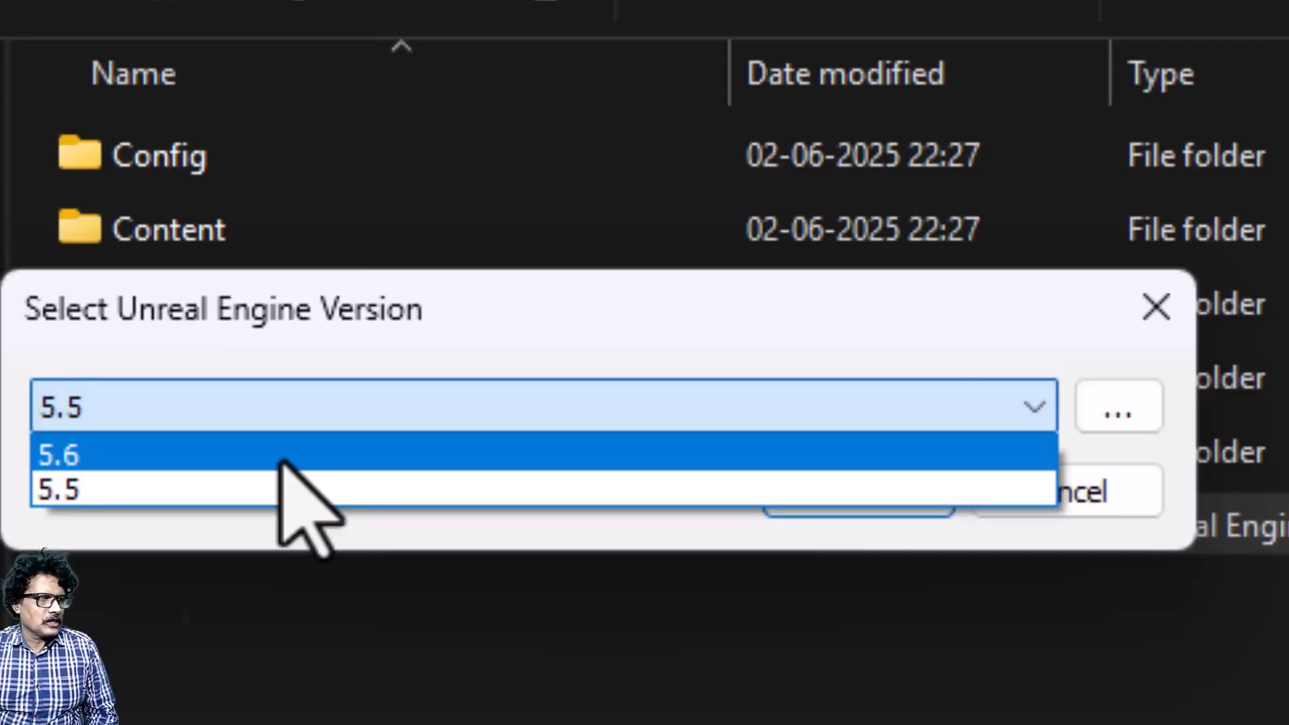
left_click(281, 462)
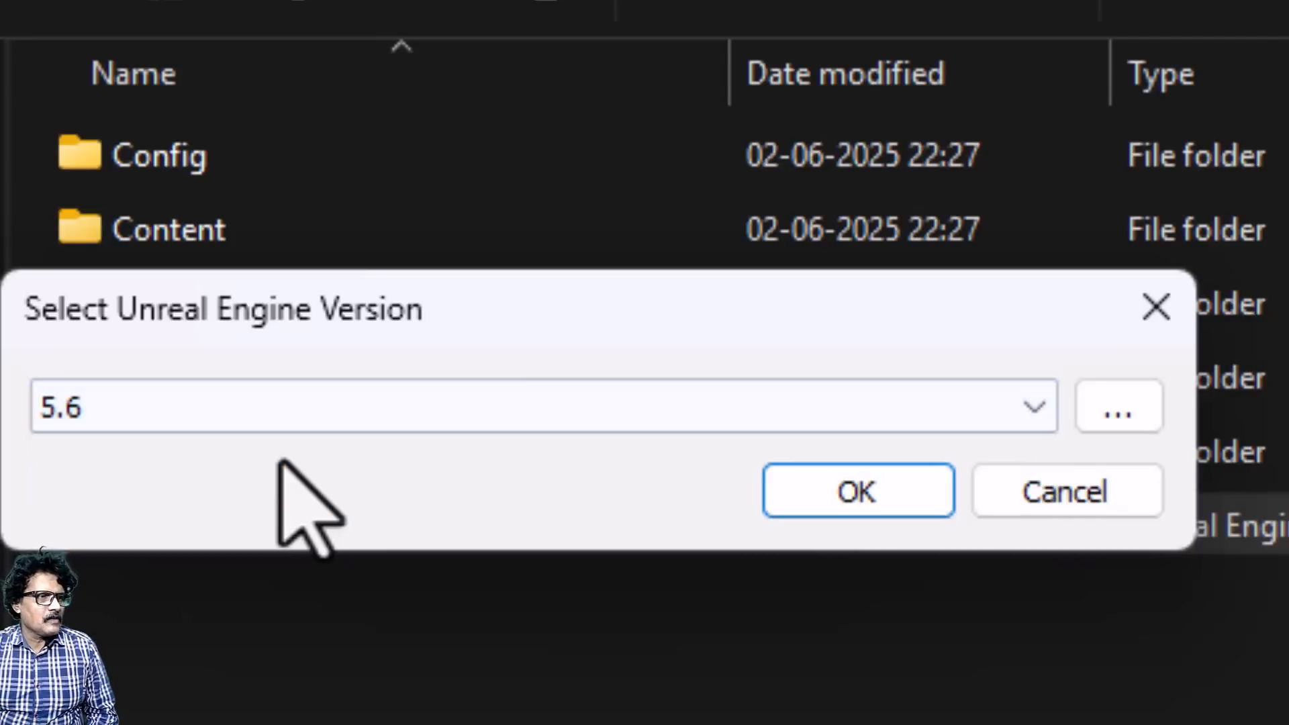
left_click(830, 509)
Open the Epic Games Launcher and show the Unreal Engine library with the installed engine versions and projects.
double_click(46, 306)
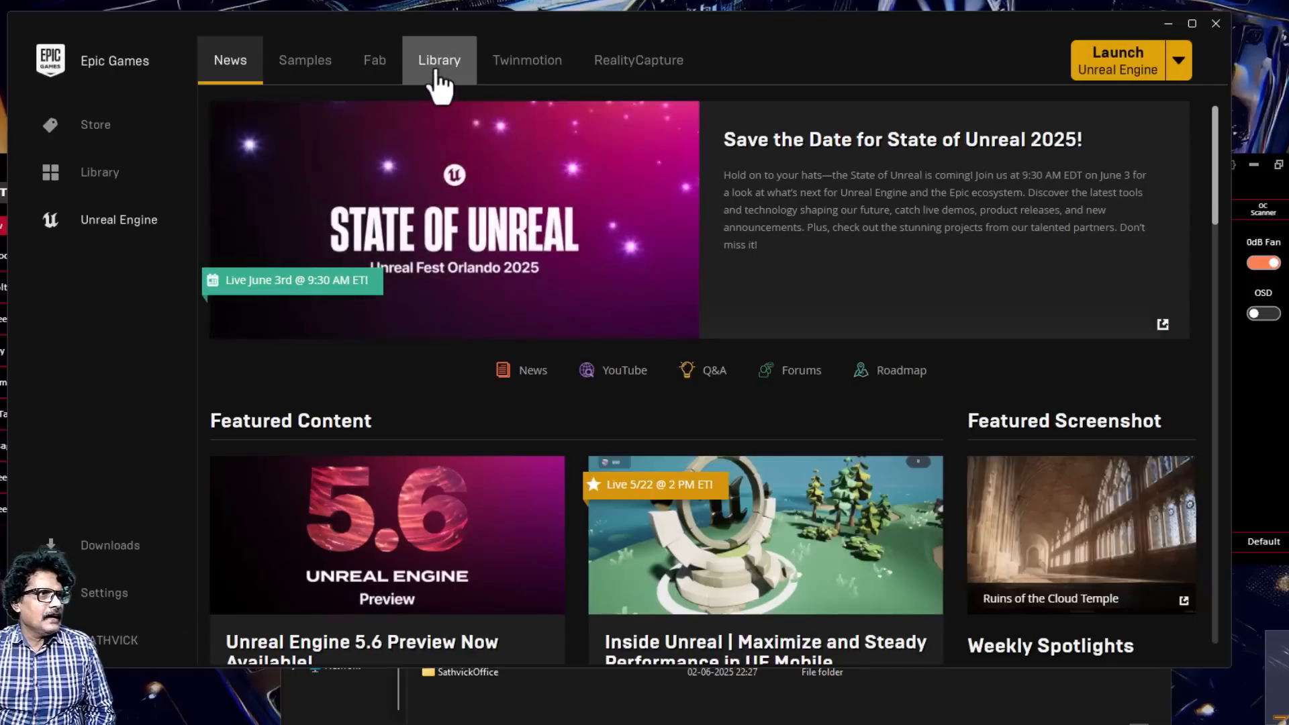
left_click(451, 72)
scroll(591, 375, "down", 1)
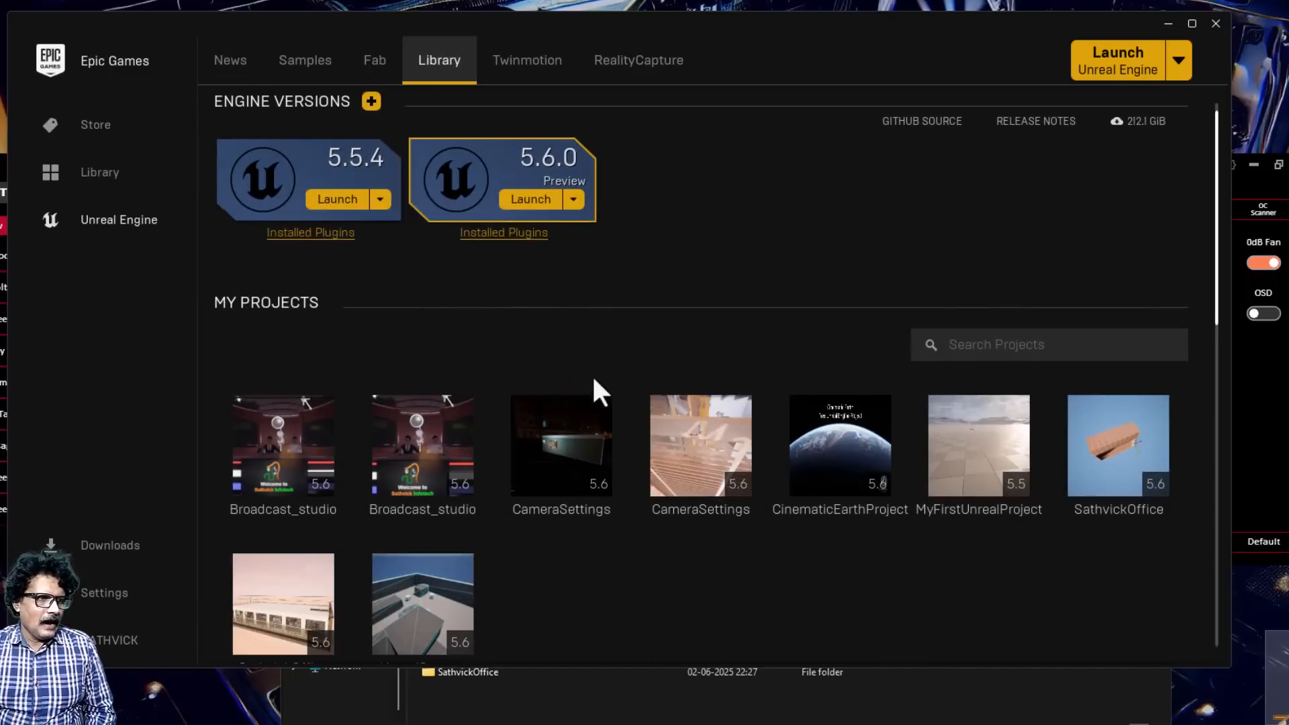
Open the SathvickOffice project from D:/unreal_projects/SathvickOffice in Unreal Engine 5.6, then clear and close the message log.
scroll(263, 578, "down", 2)
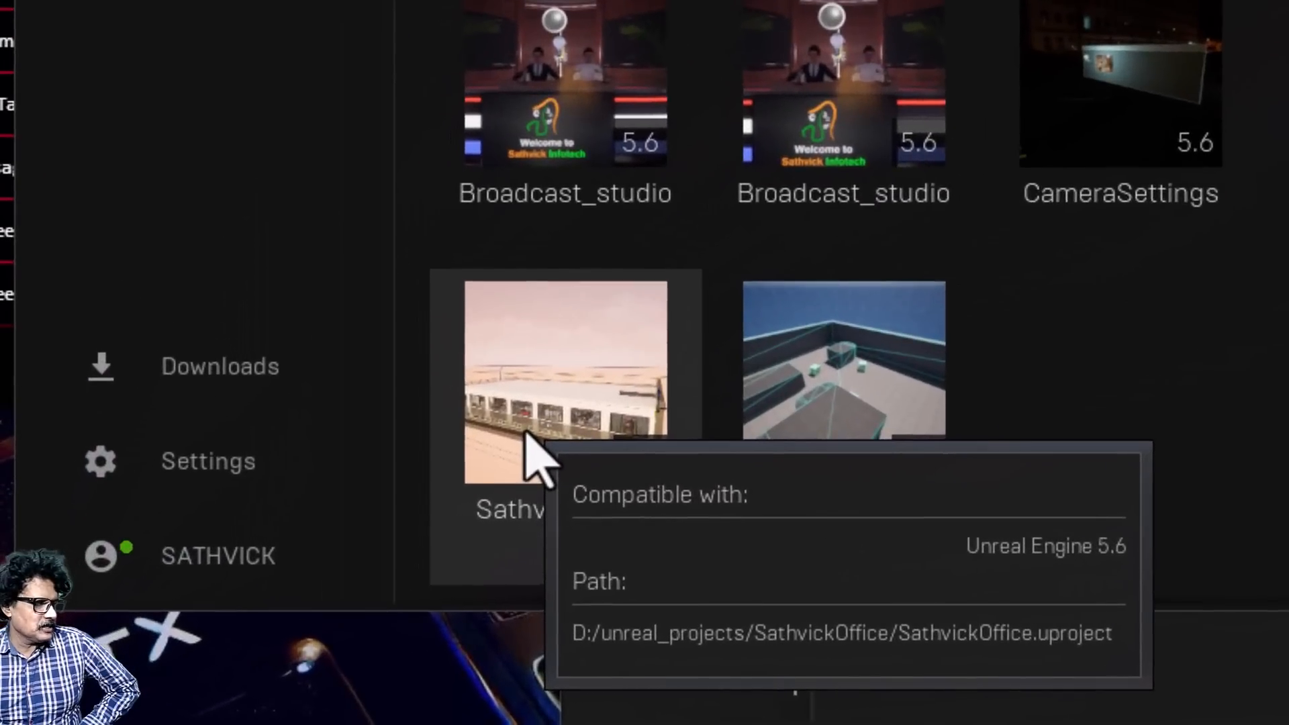
double_click(264, 578)
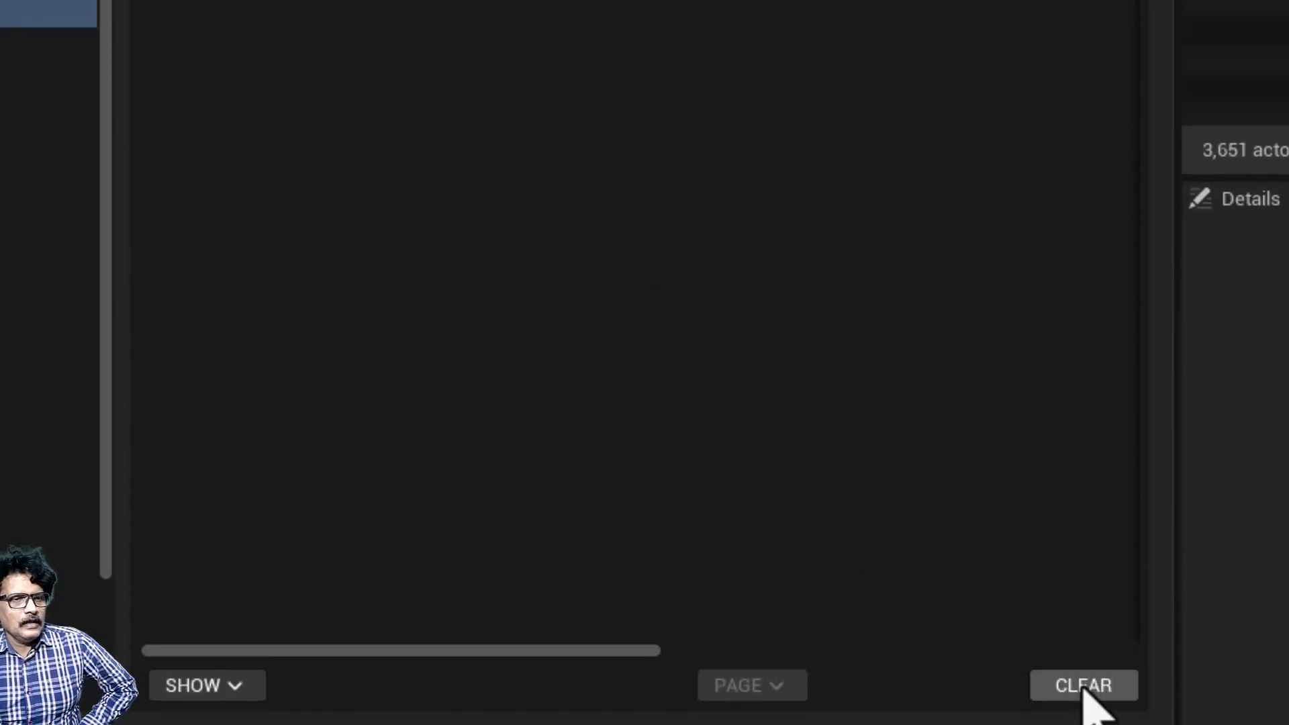
left_click(1083, 692)
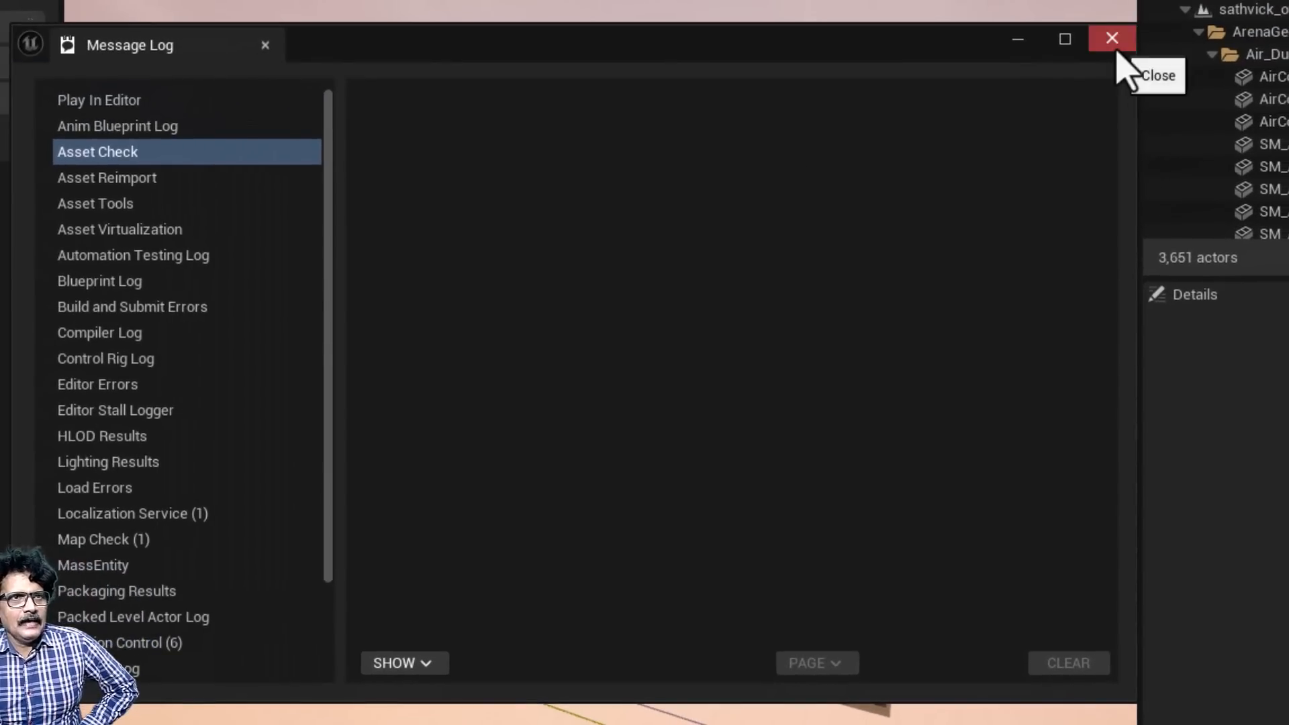
left_click(1112, 40)
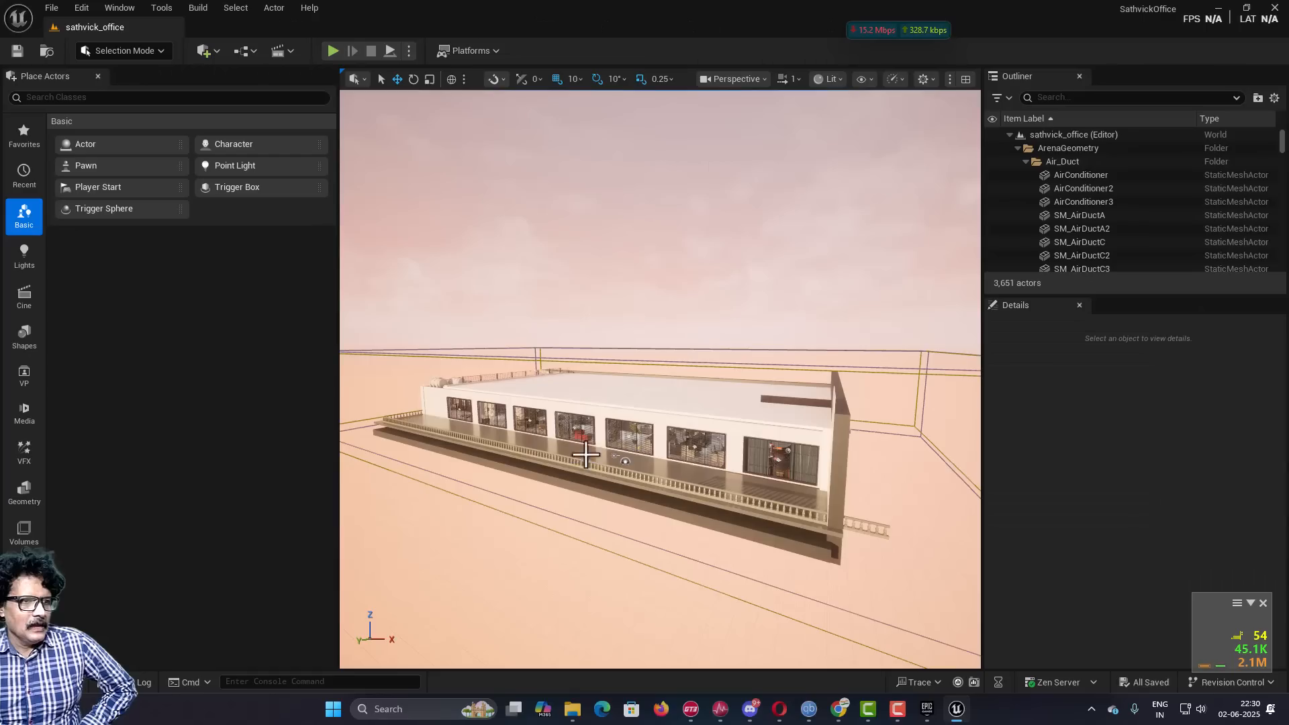
right_click_drag(598, 424, 564, 414)
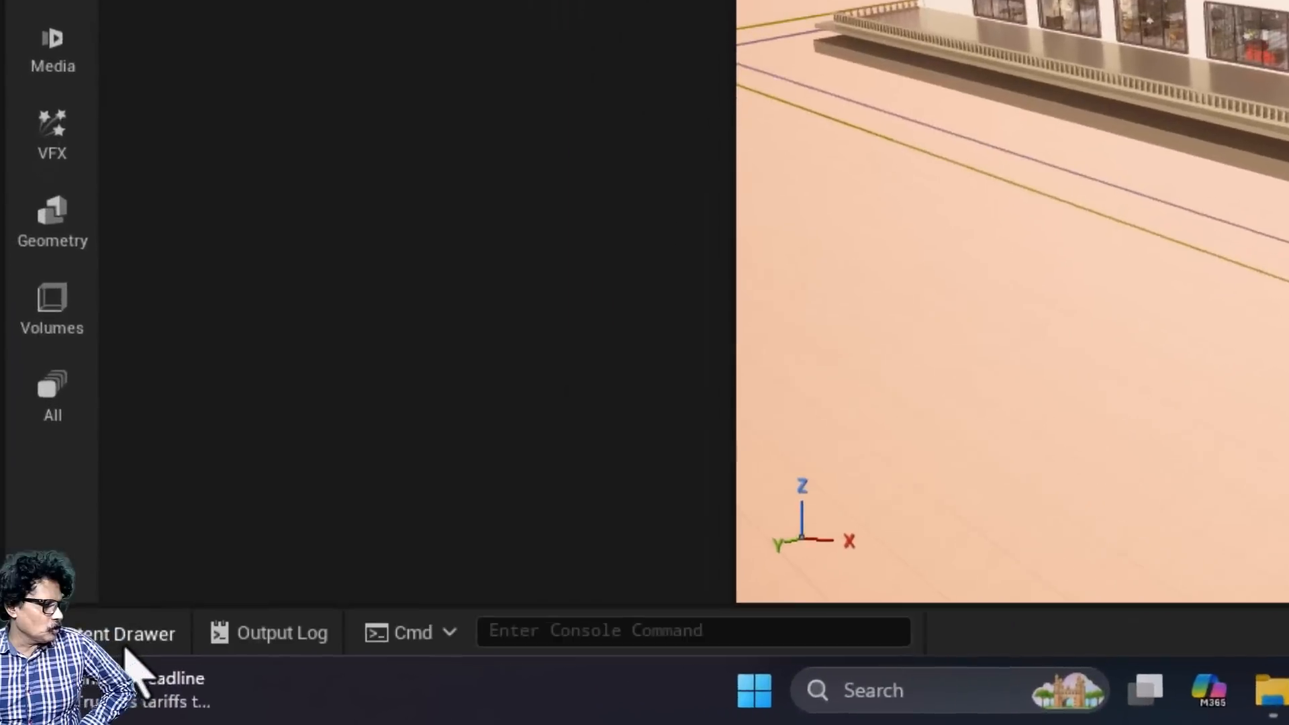
Create a new folder named Maps directly inside the project's Content folder.
left_click(42, 683)
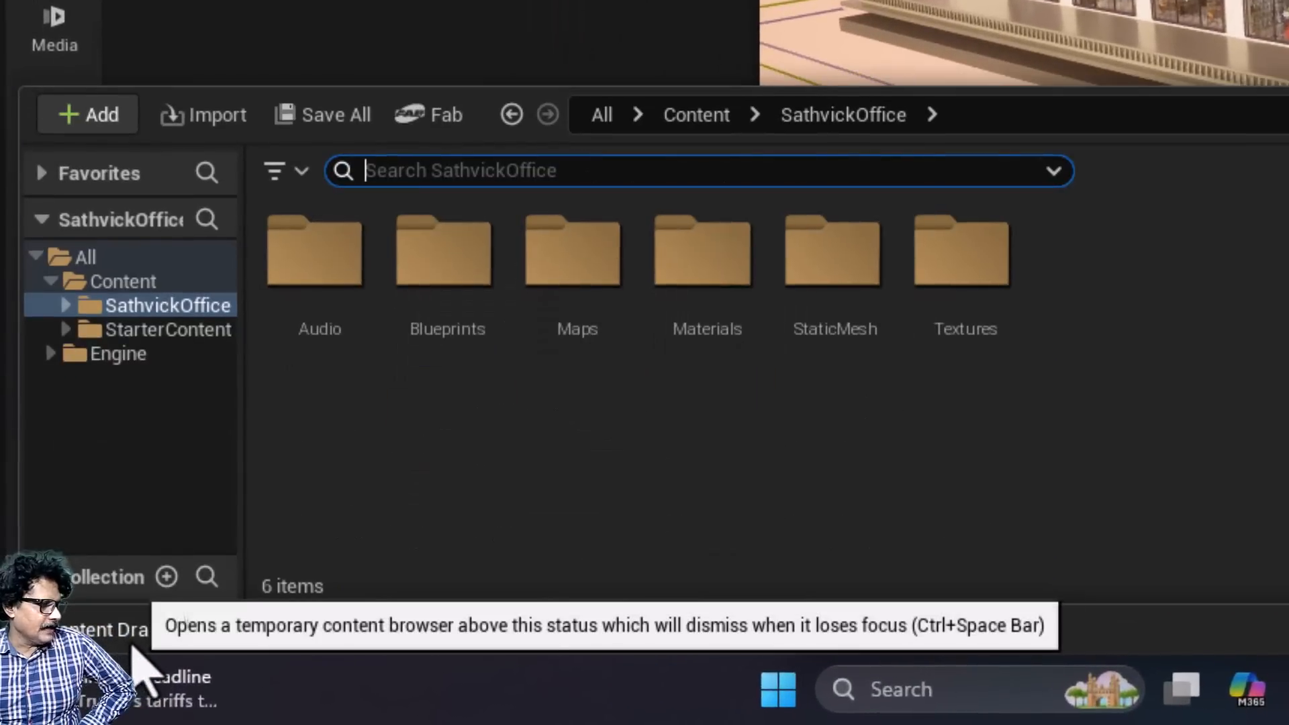
left_click(144, 282)
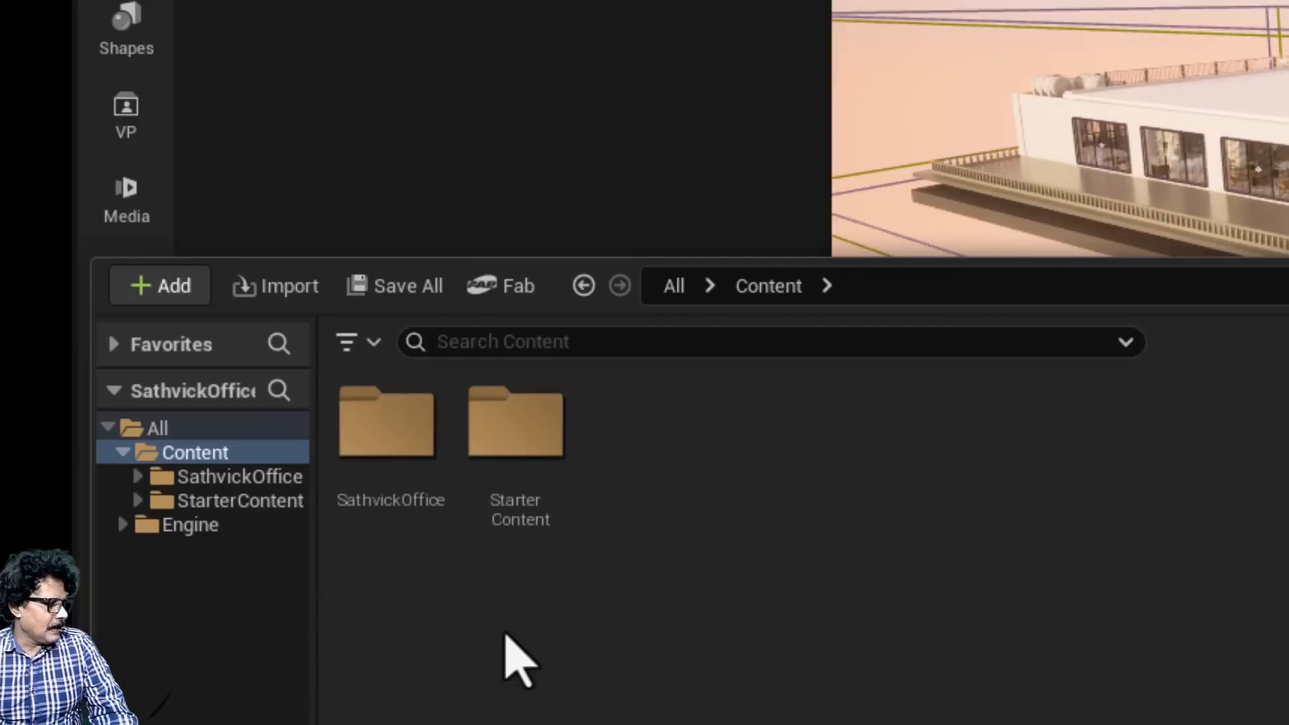
right_click(434, 486)
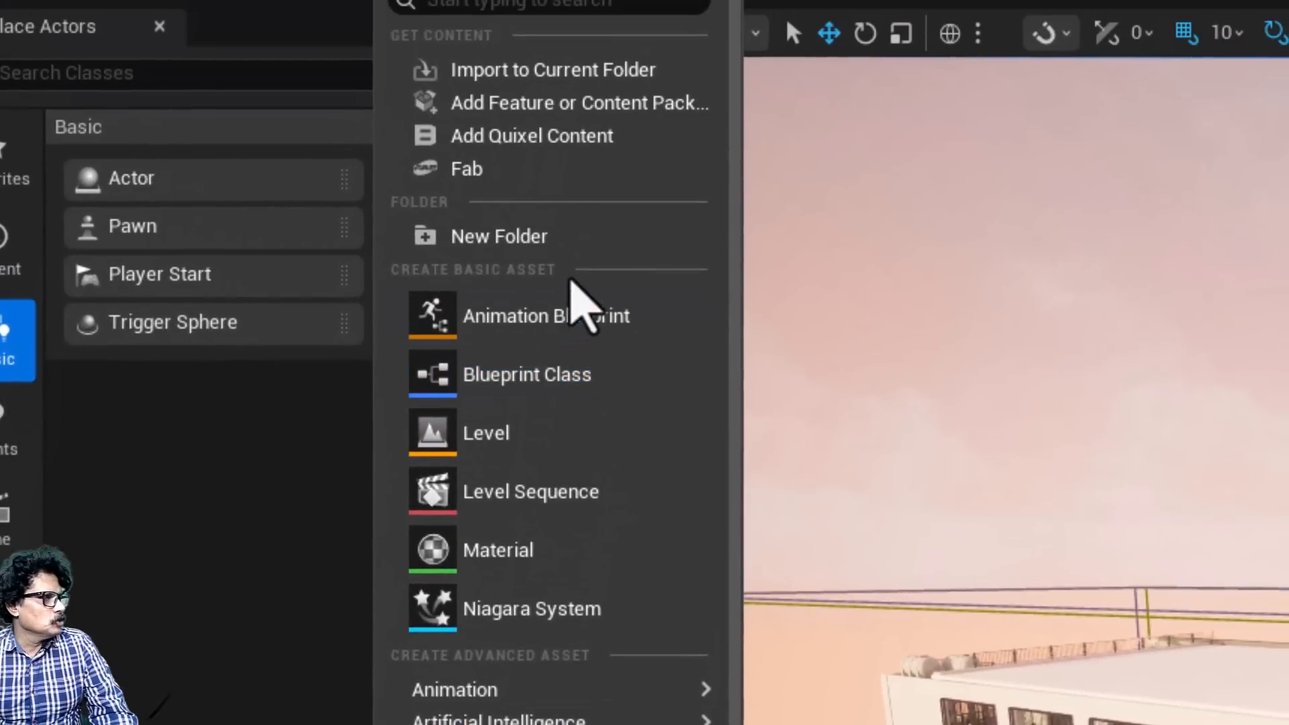
left_click(644, 26)
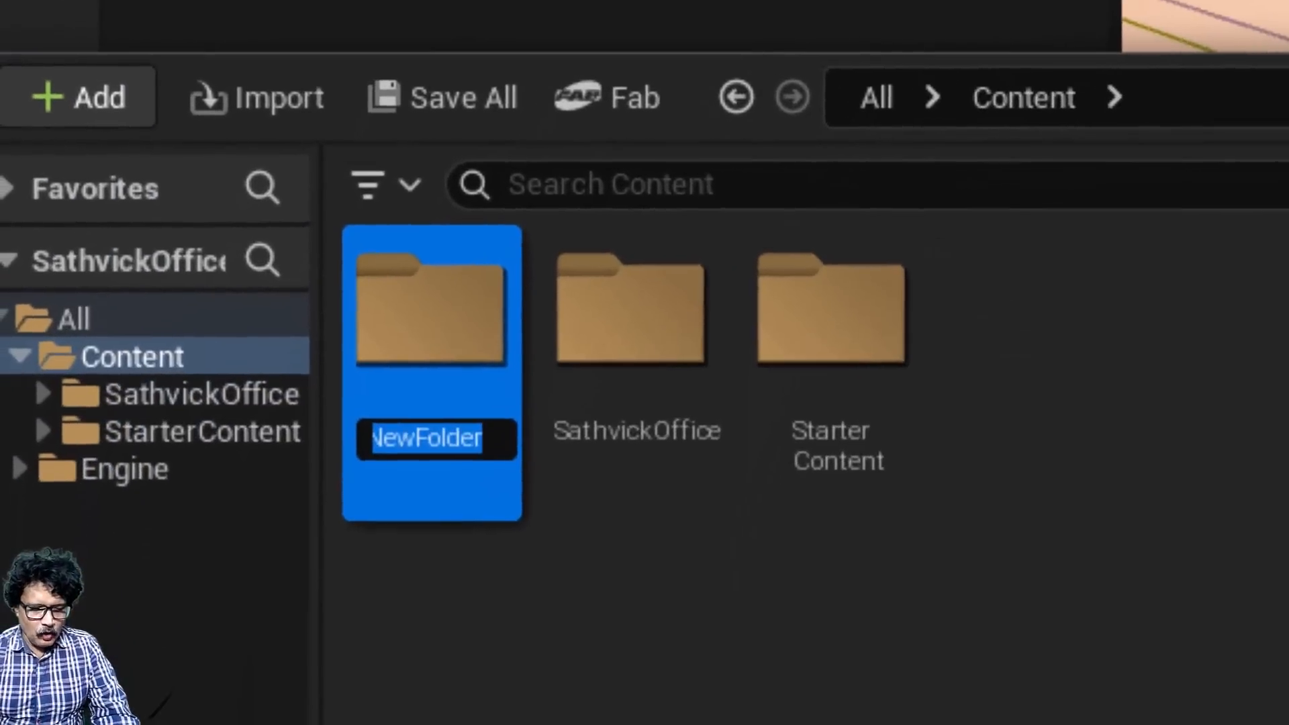
type("Maps")
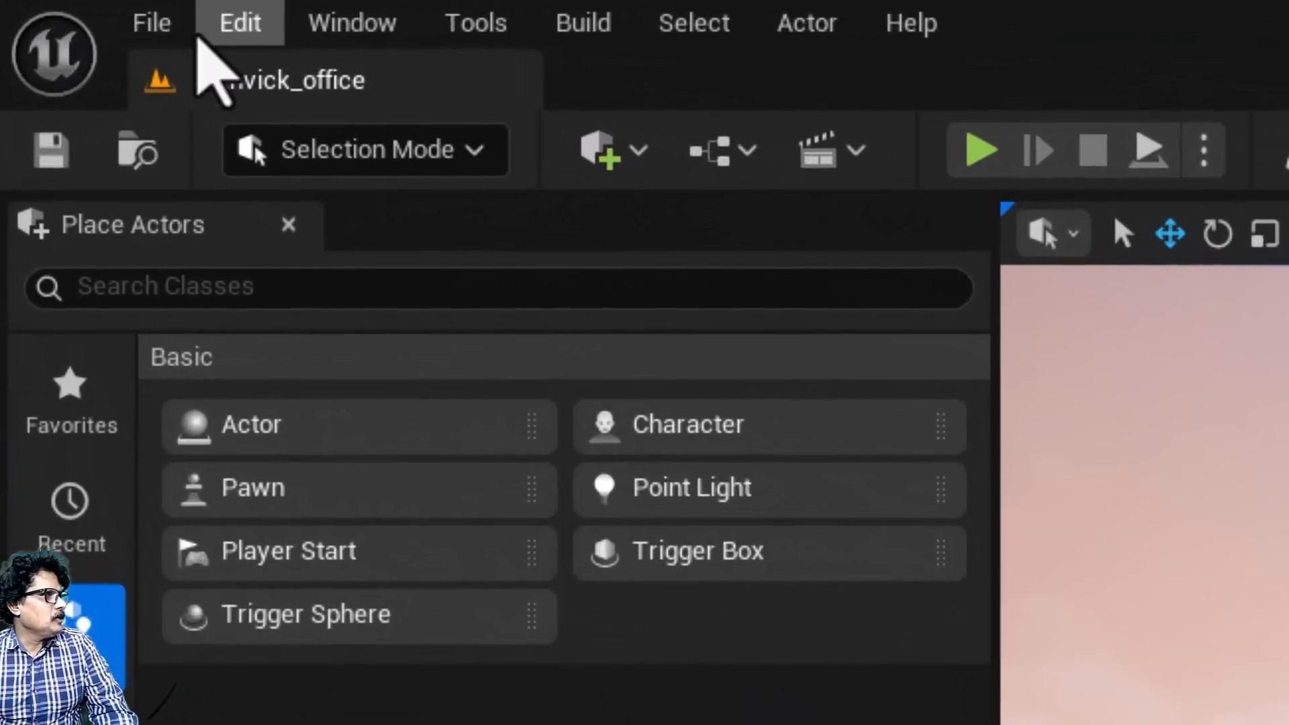
Create a new level from the Empty Level template.
left_click(153, 24)
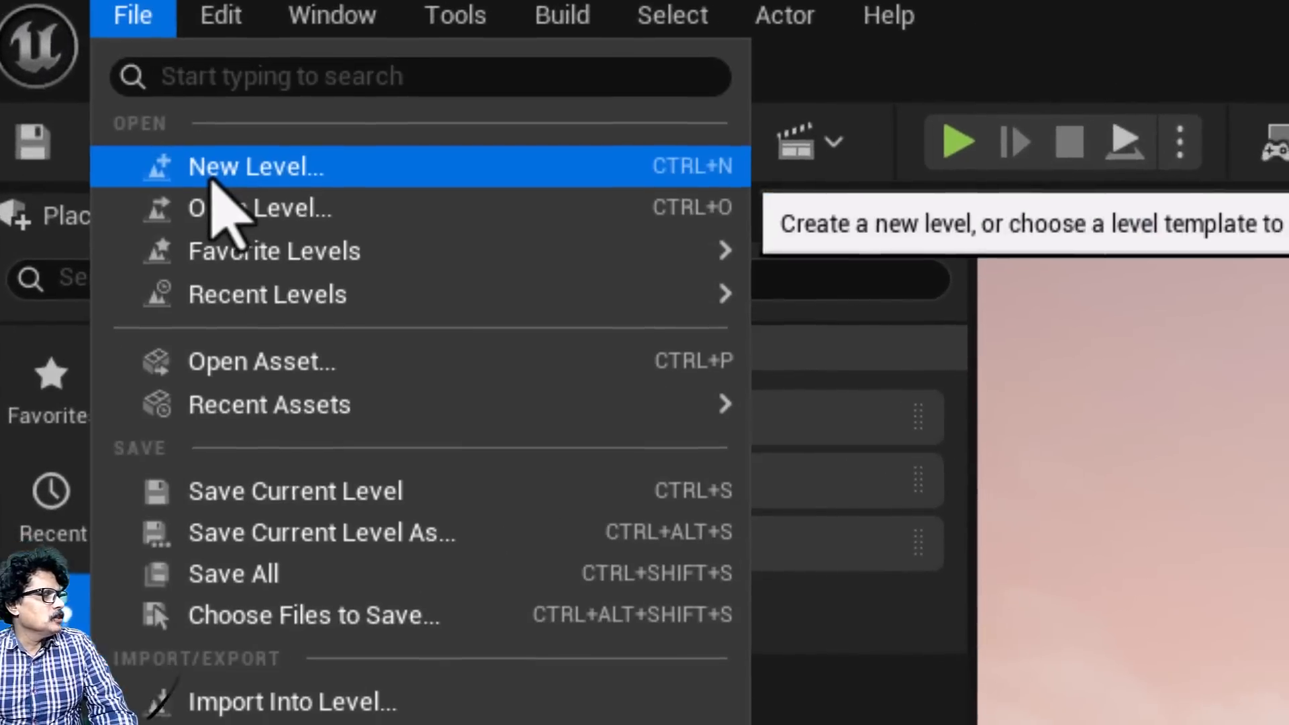
left_click(222, 178)
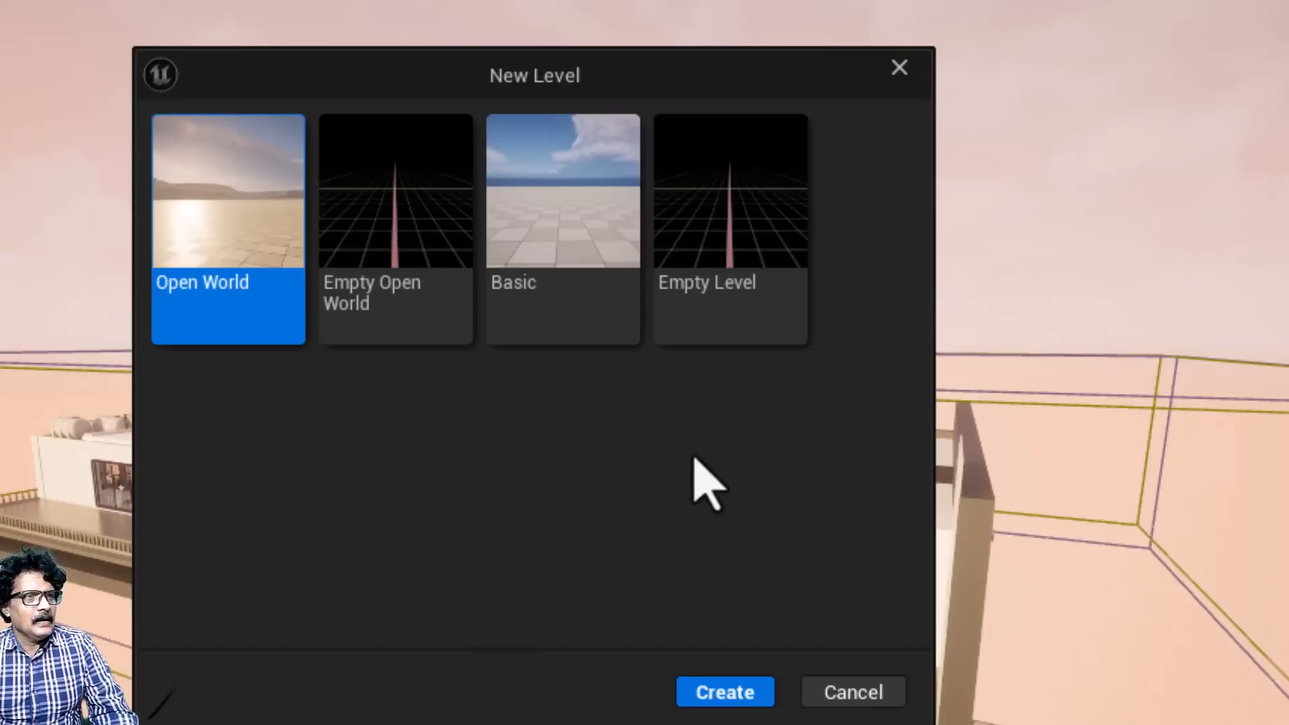
left_click(713, 255)
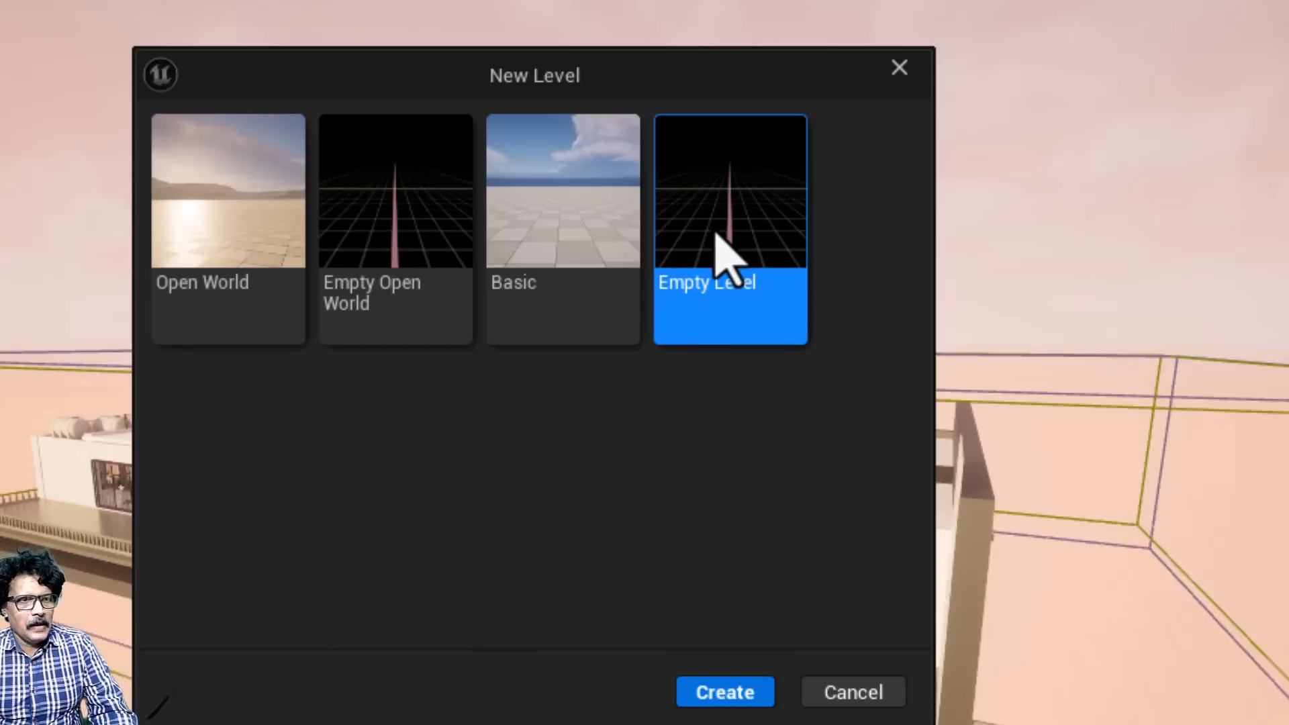
left_click(724, 695)
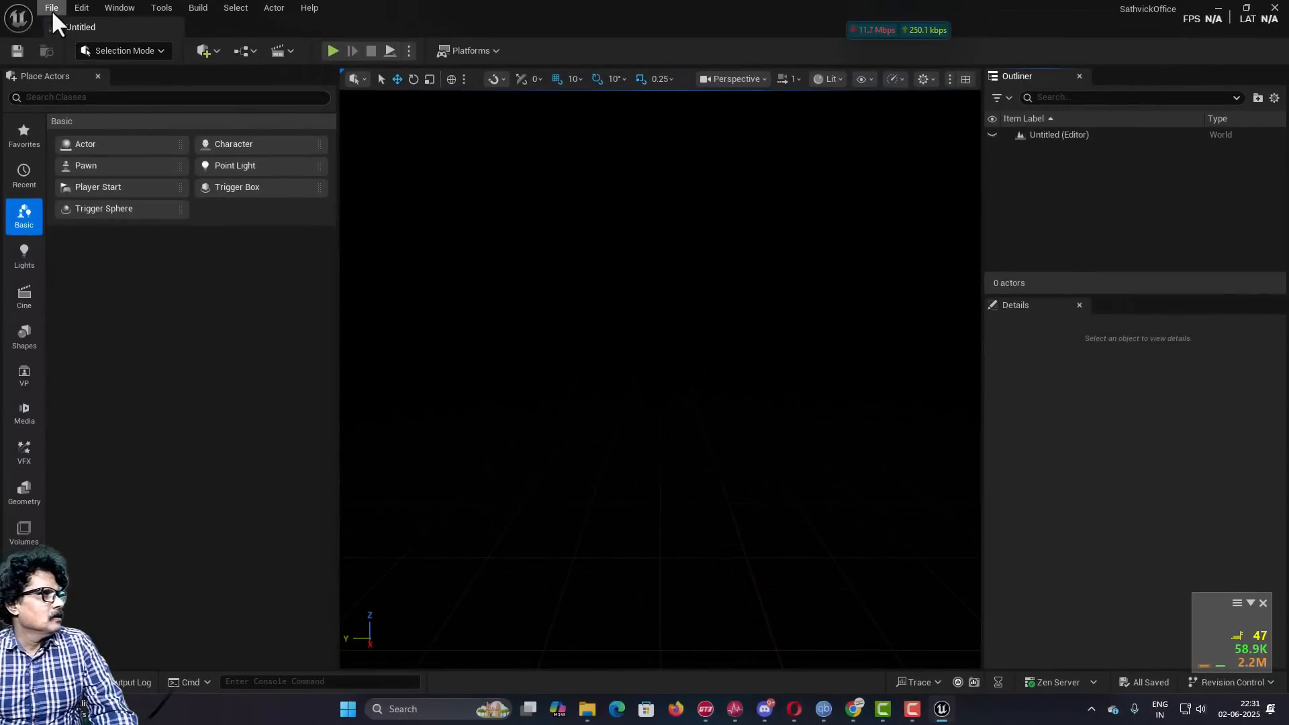
Save the new level as Modeling_Practice in the Content/Maps folder.
left_click(53, 12)
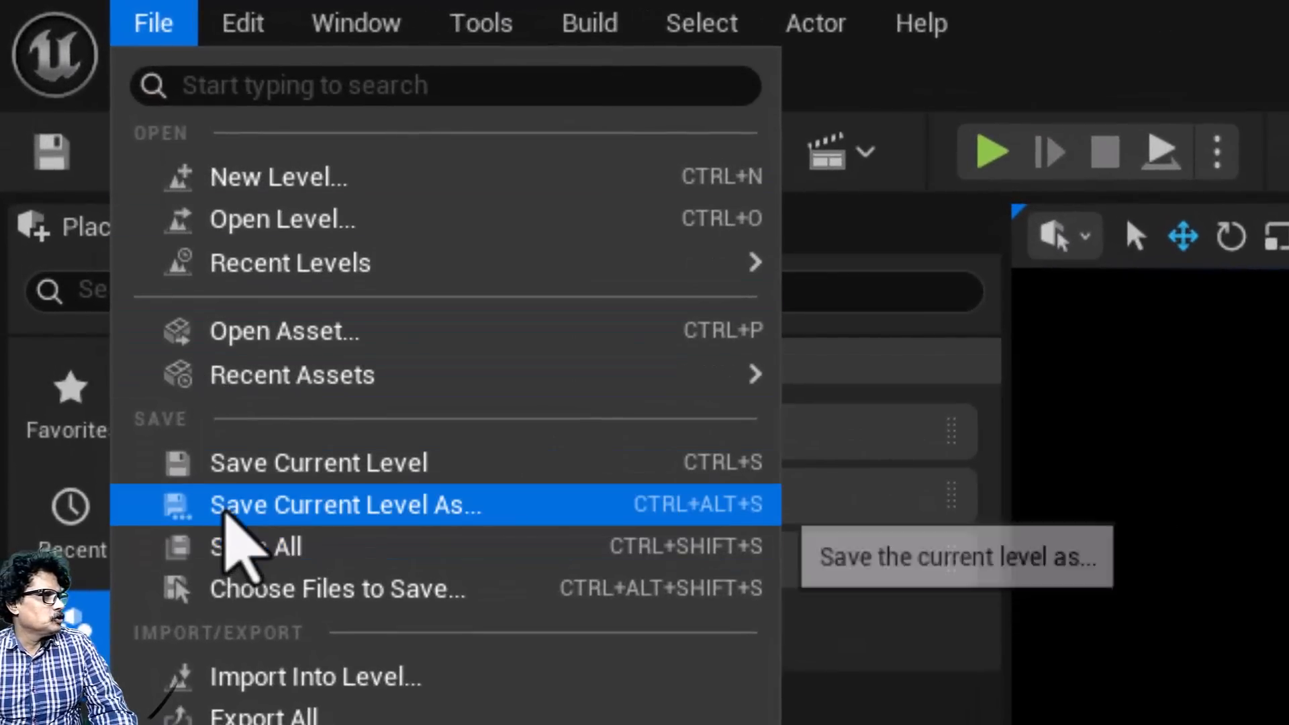
left_click(228, 514)
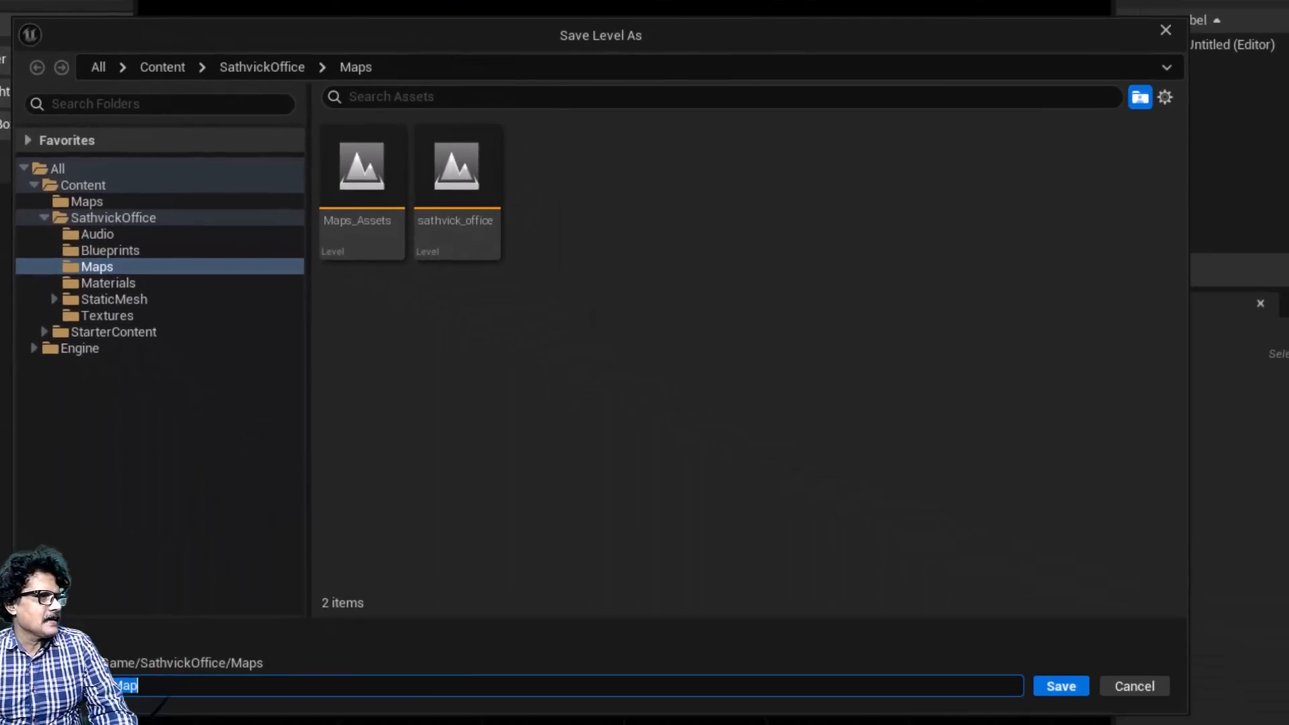
left_click(115, 187)
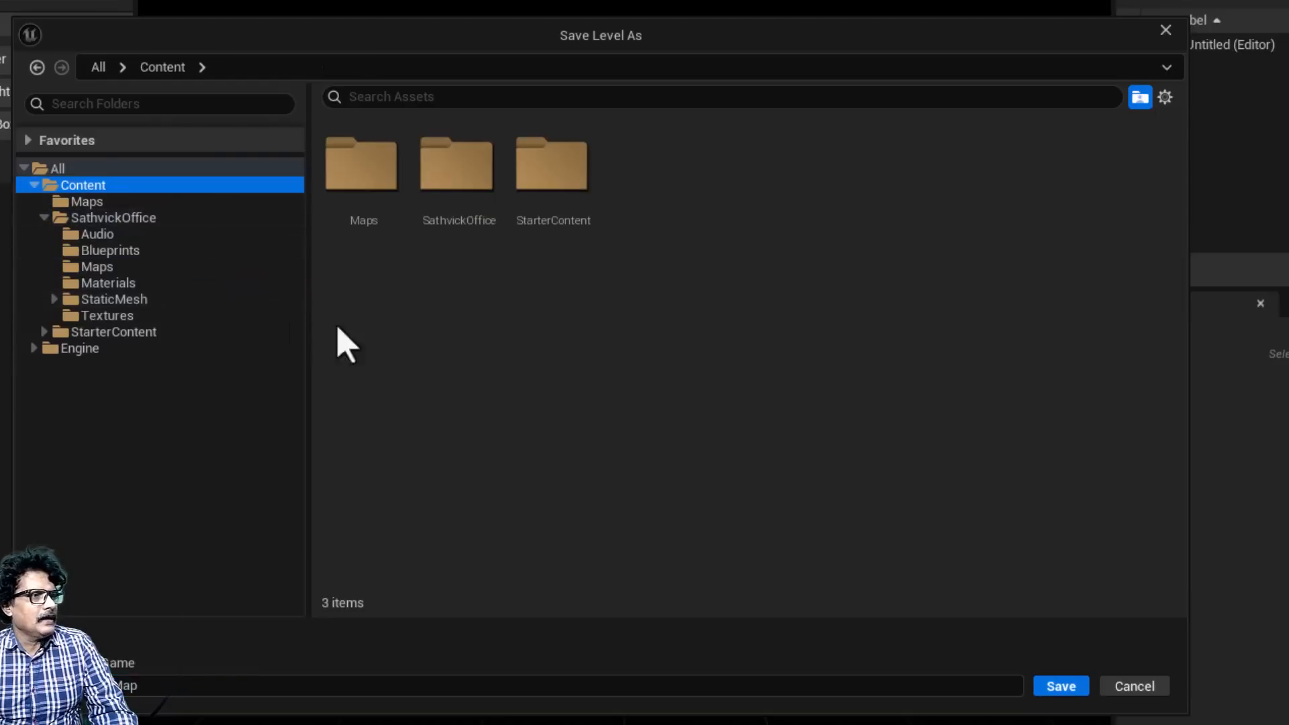
double_click(376, 189)
left_click(204, 693)
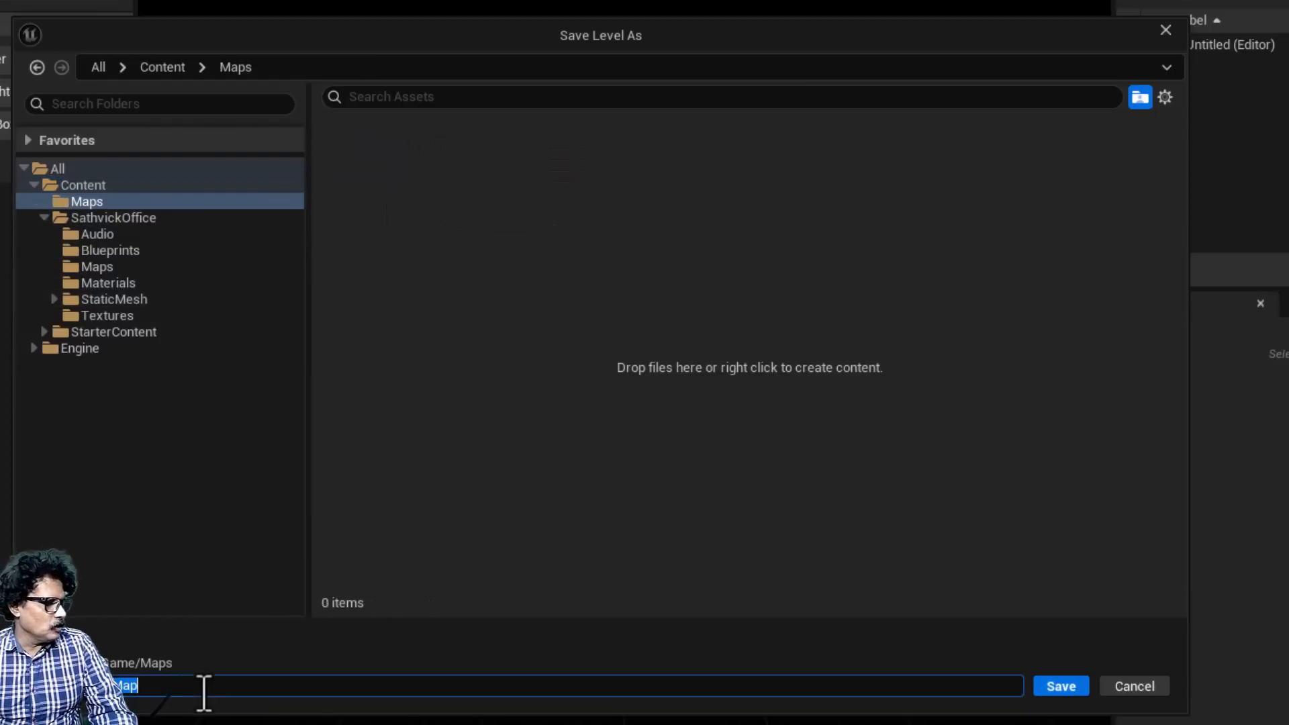
type("Modeliong")
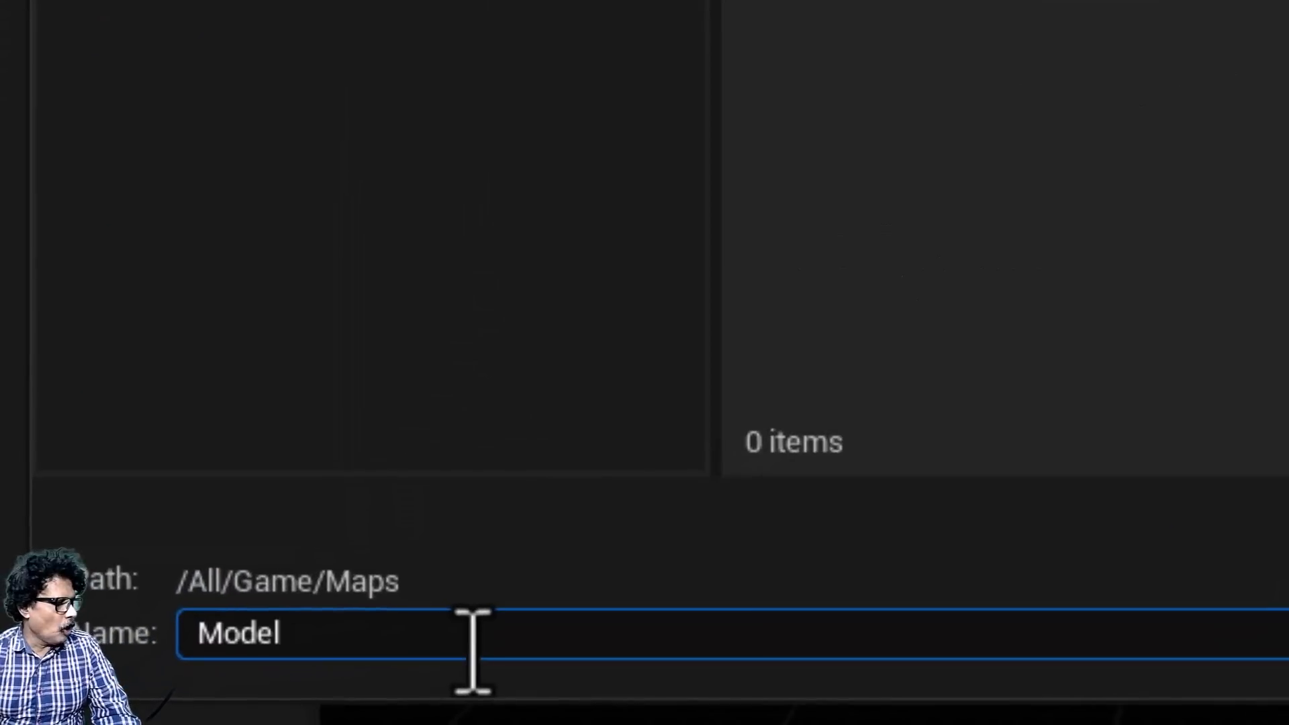
key("BackSpace")
key("BackSpace")
key("BackSpace")
type("ng_Practice")
key("Return")
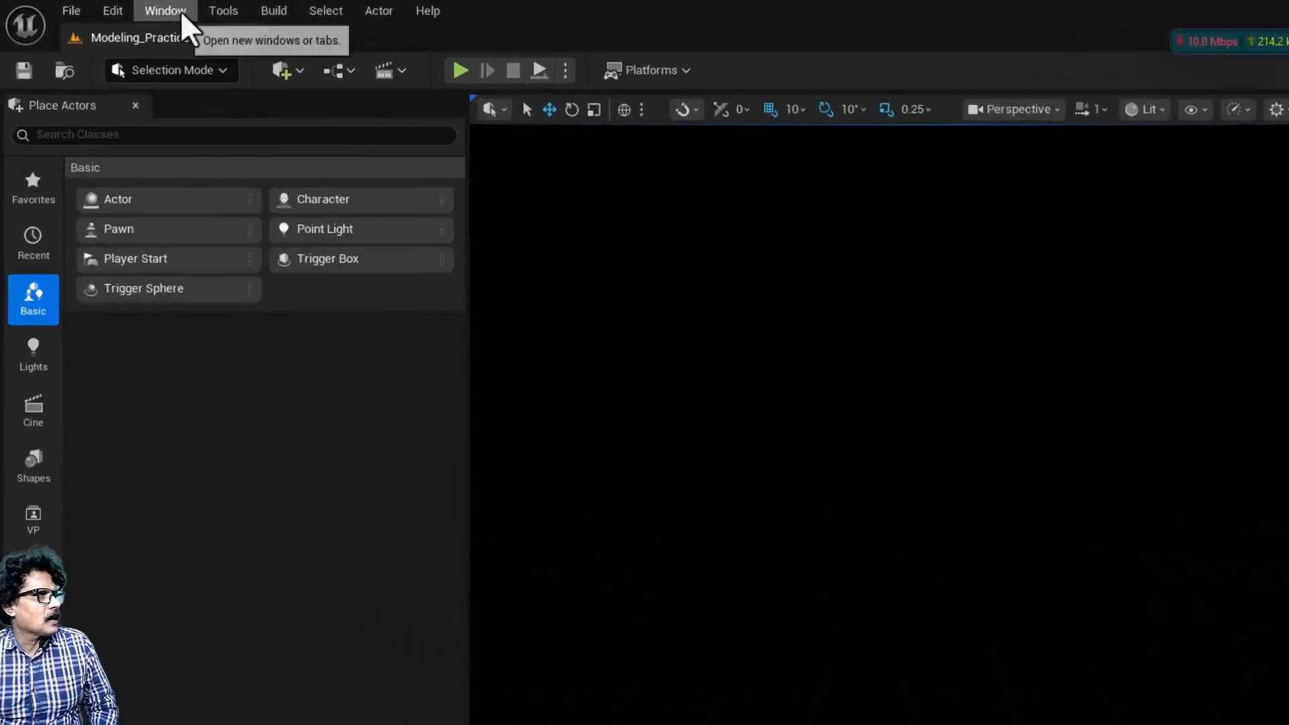
Add a sky light, directional light, sky atmosphere, volumetric cloud and height fog with the Env. Light Mixer, and save all changes.
left_click(120, 8)
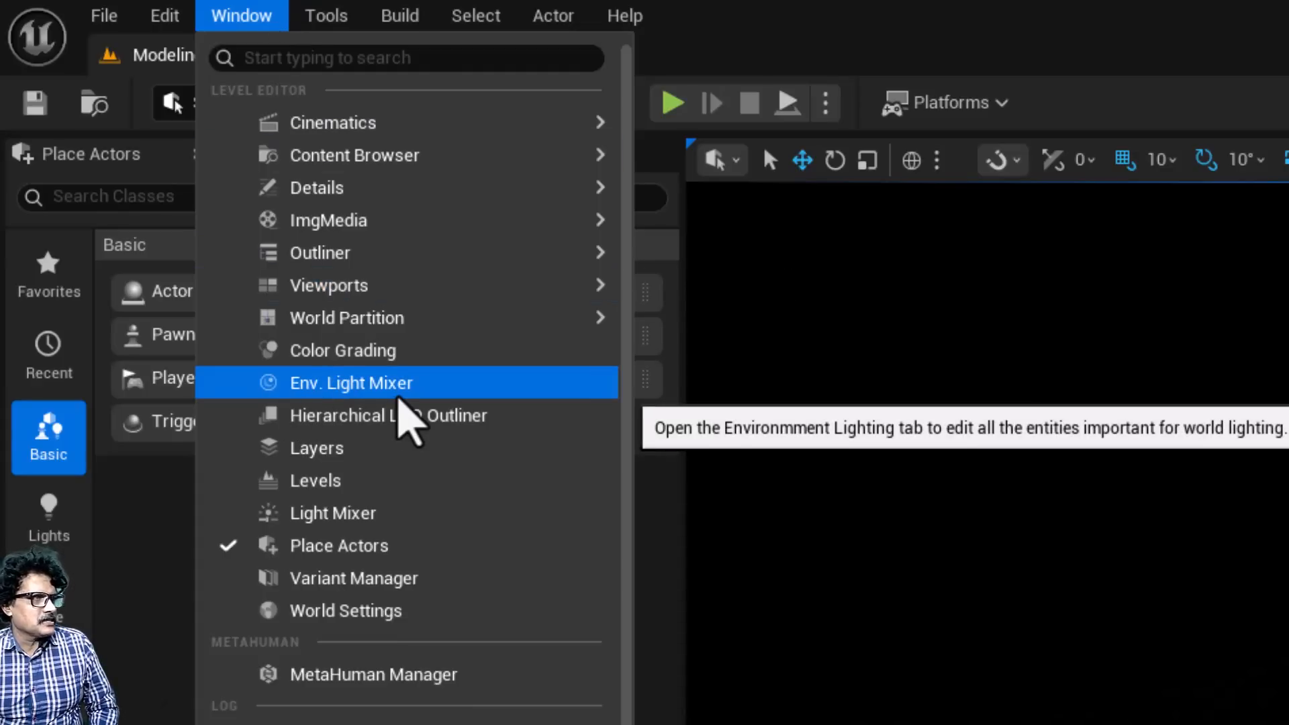
left_click(398, 395)
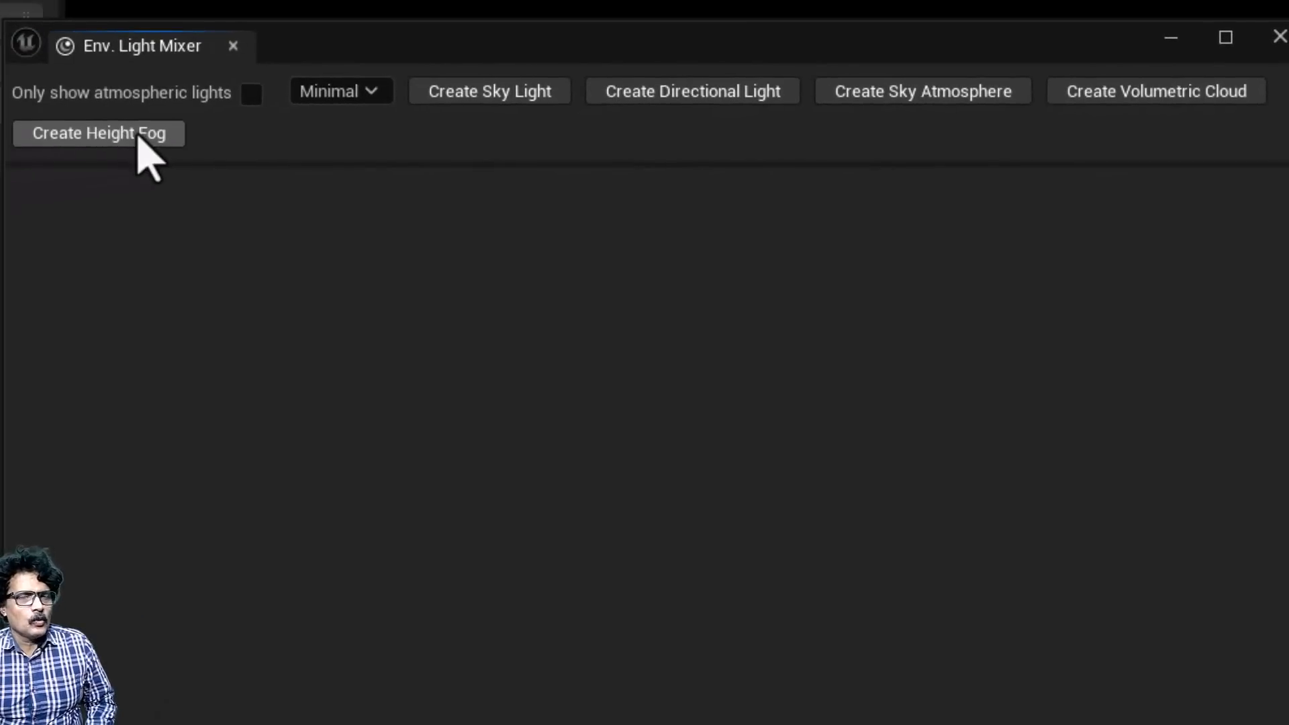
left_click(478, 96)
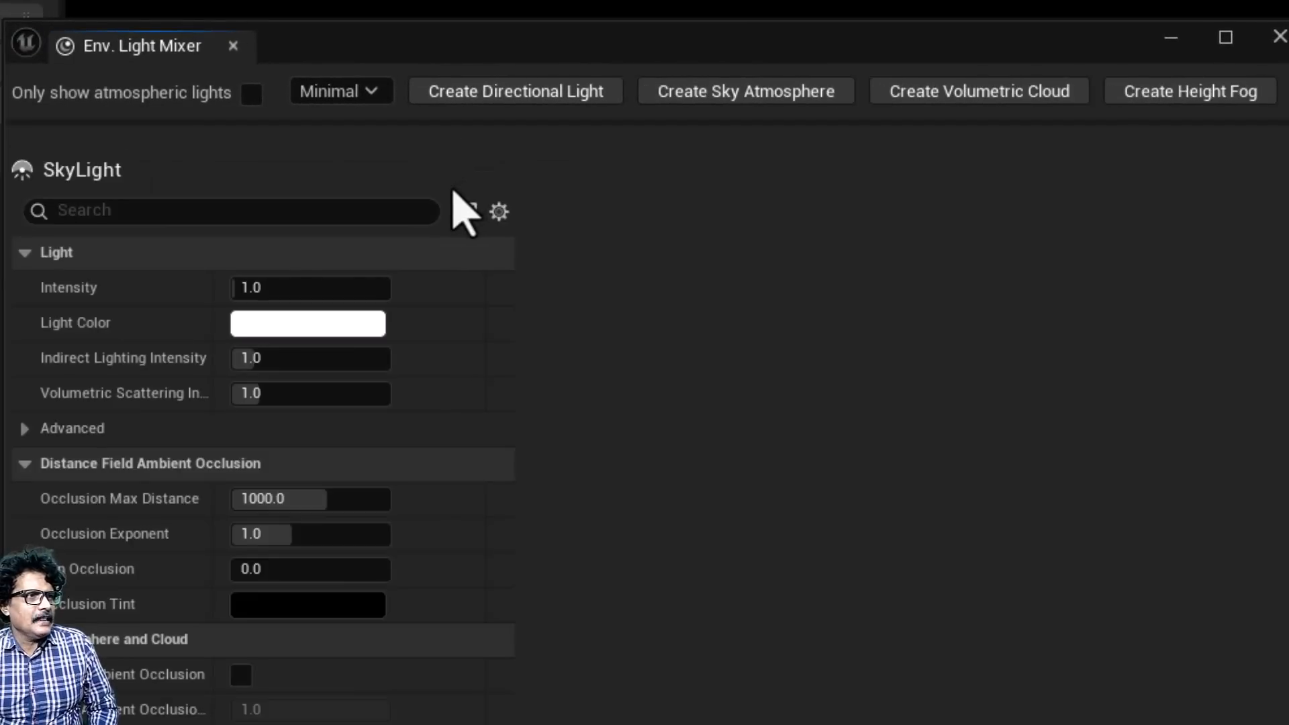
left_click(516, 92)
left_click(527, 92)
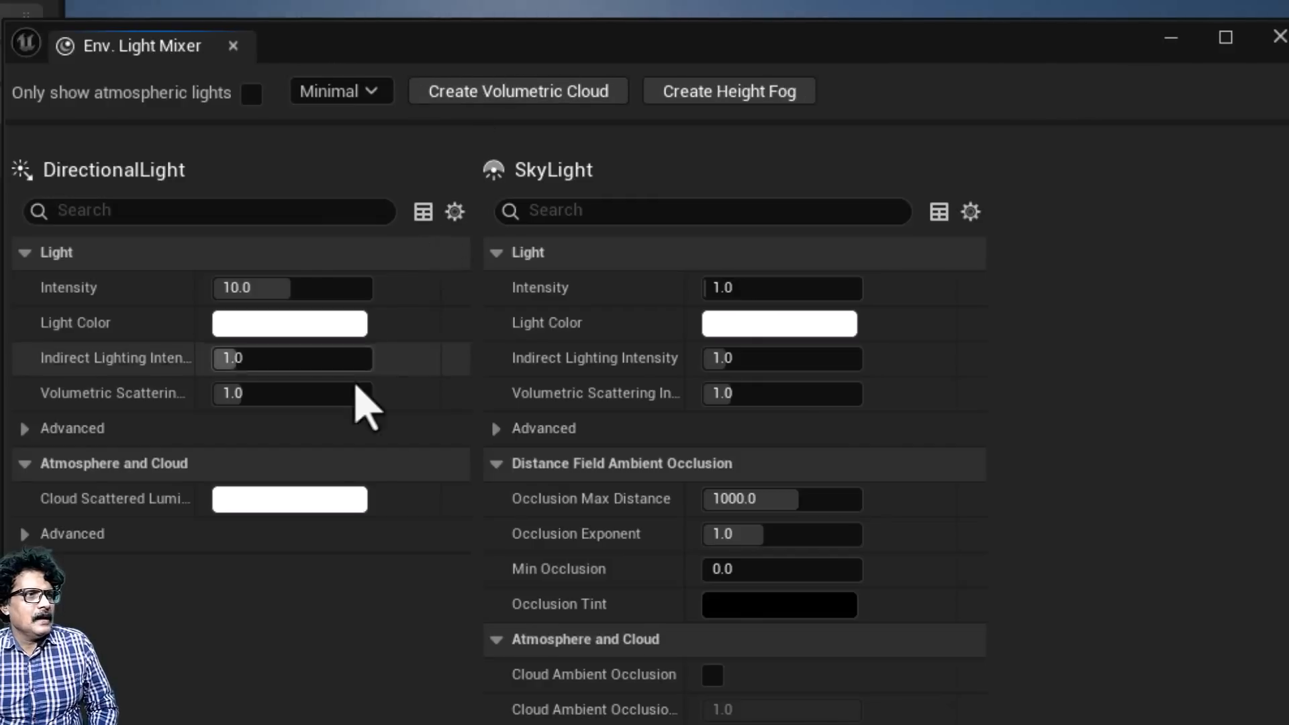
left_click(470, 96)
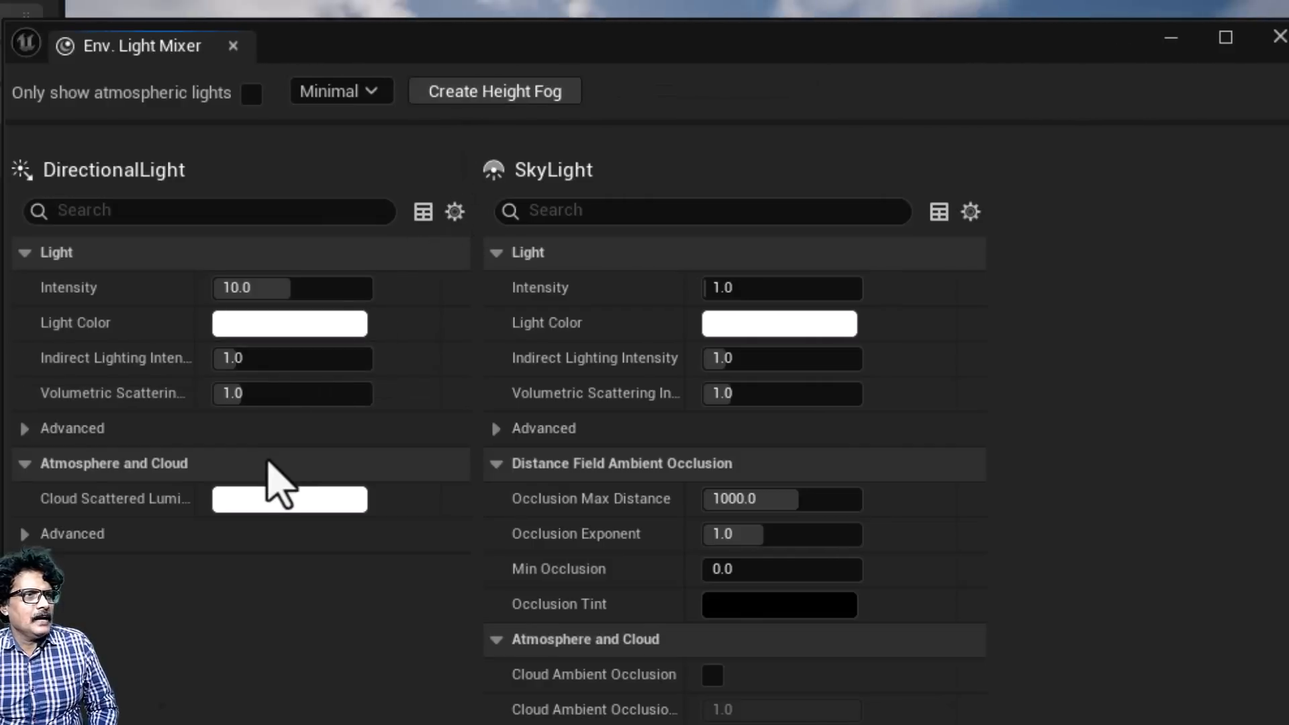
left_click(454, 94)
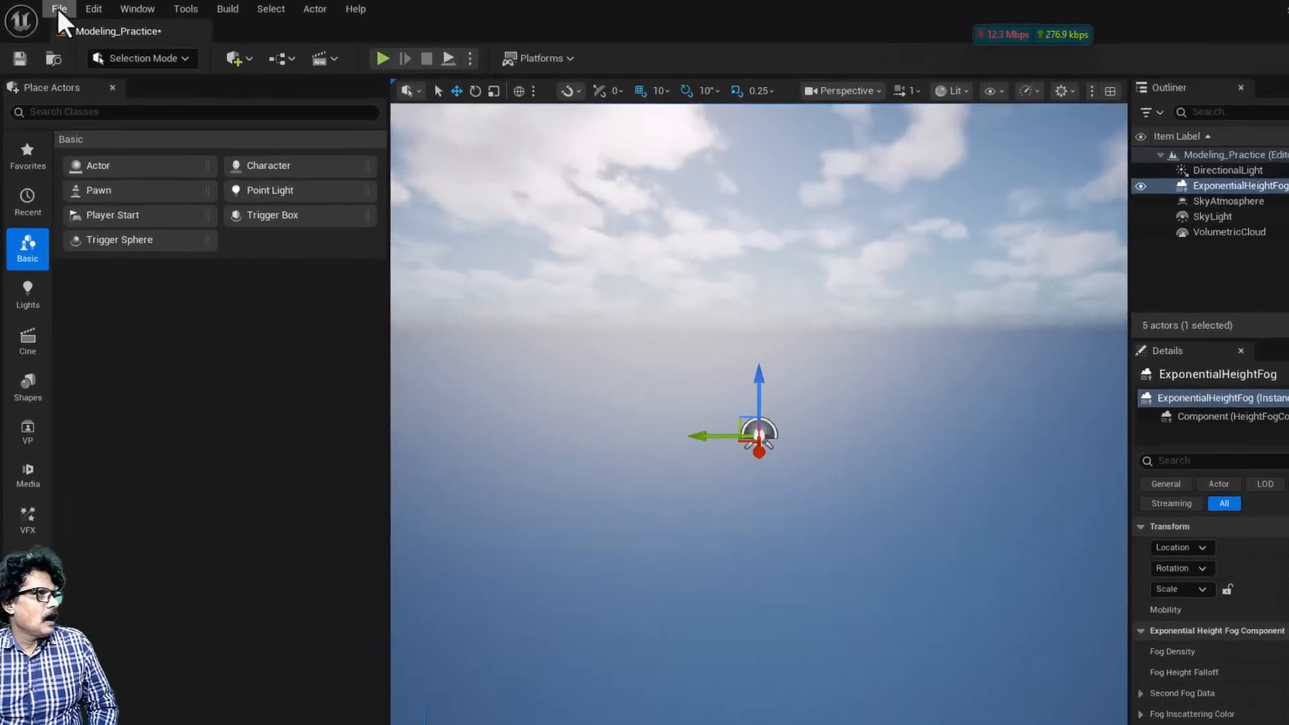
left_click(55, 12)
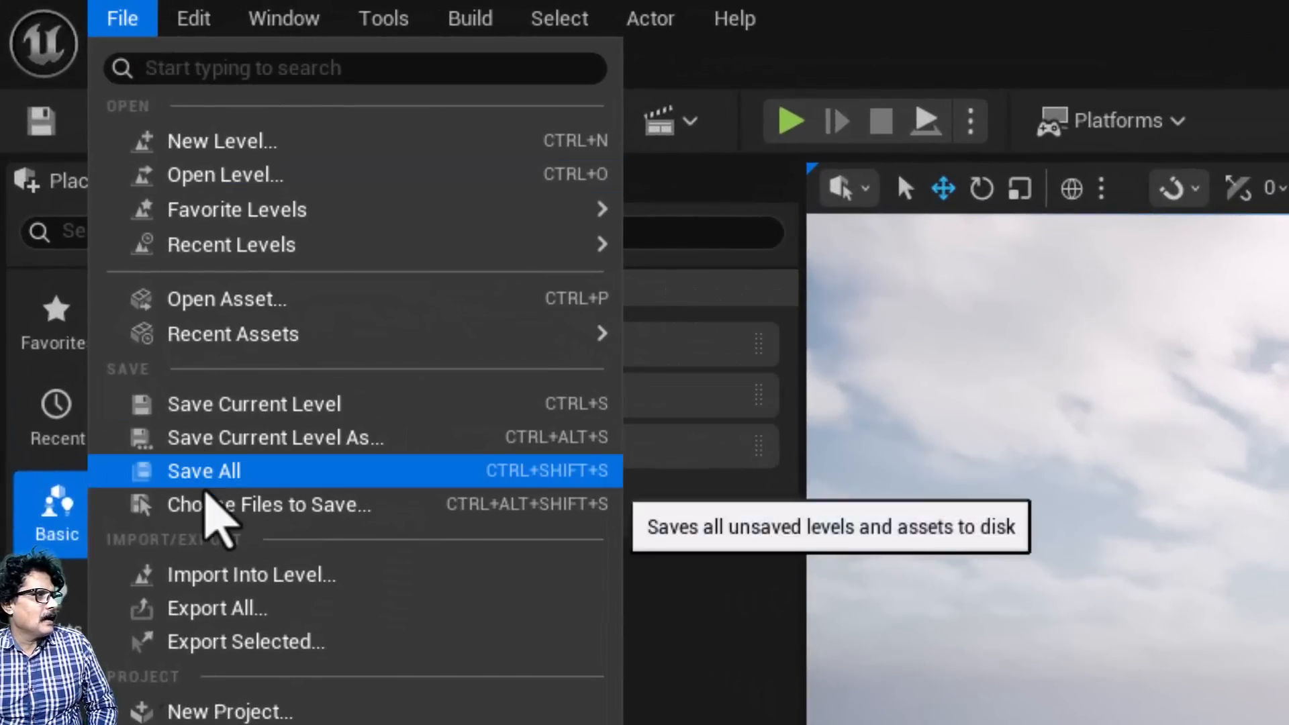
left_click(202, 476)
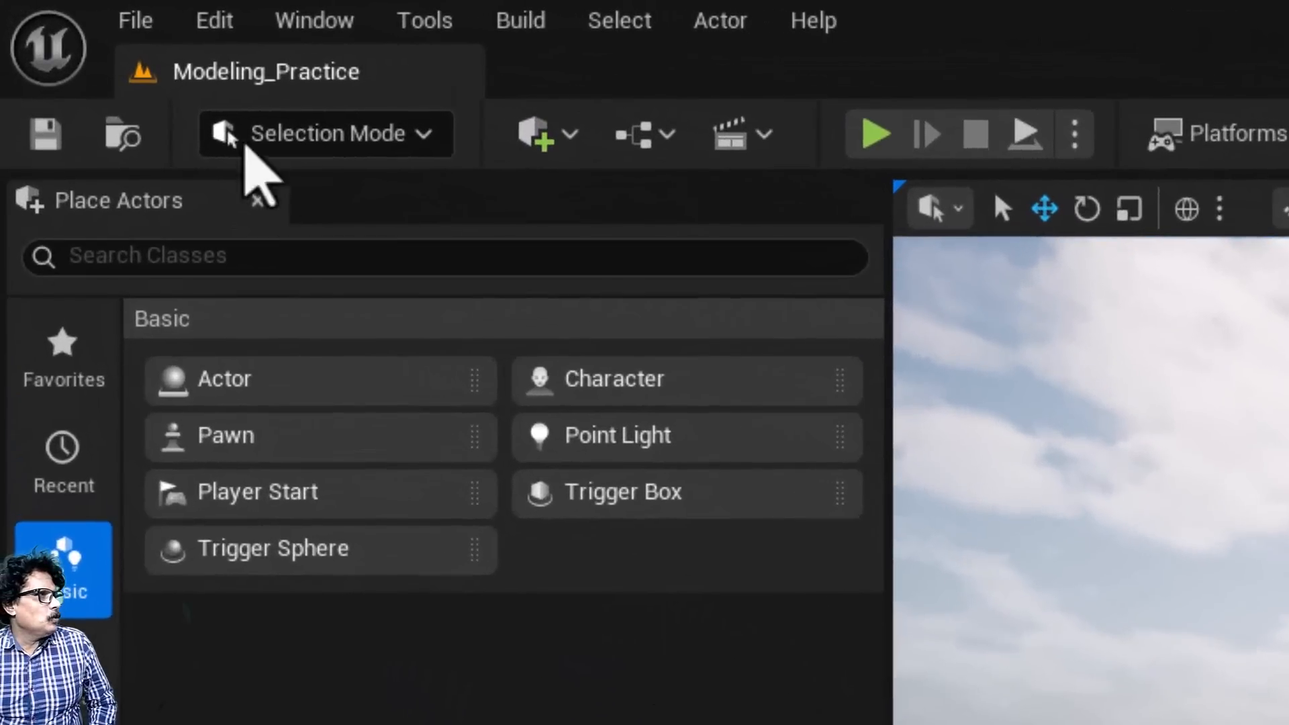
Search the plugins for "model" and enable the Static Mesh Editor Modeling Mode beta plugin.
left_click(214, 27)
left_click(285, 608)
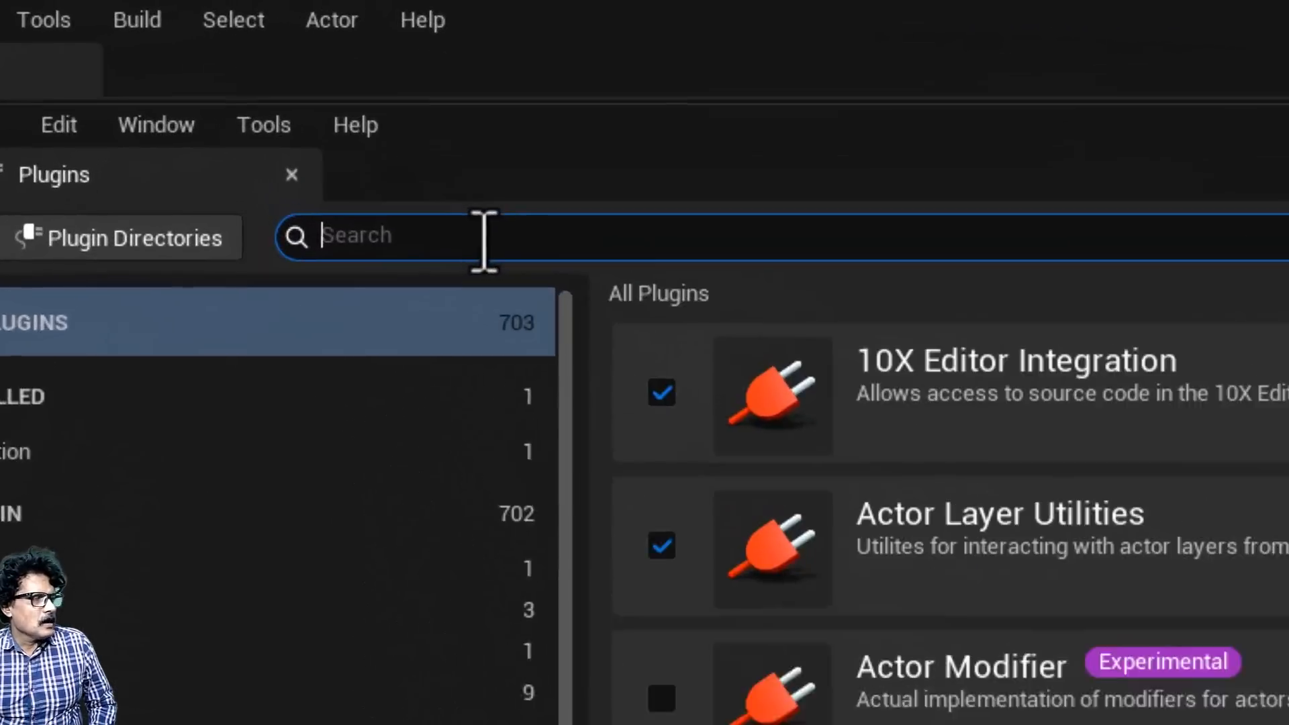
type("model")
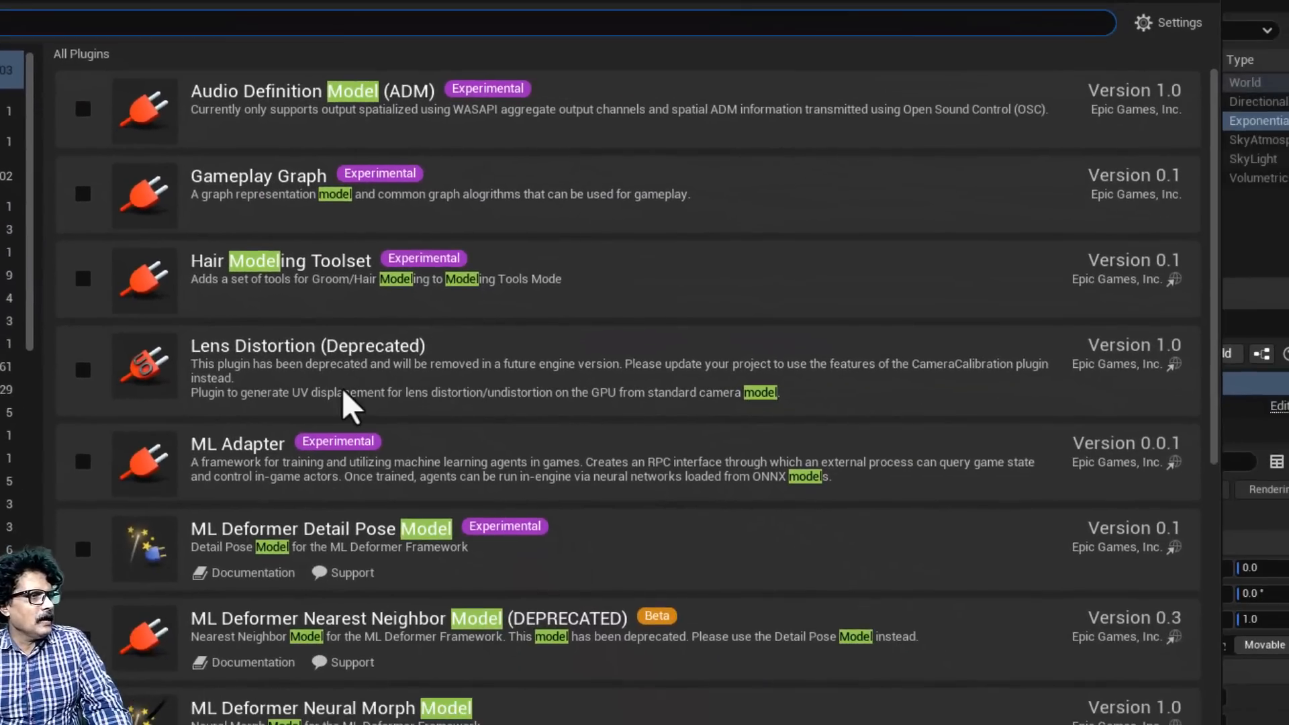
scroll(341, 403, "down", 1)
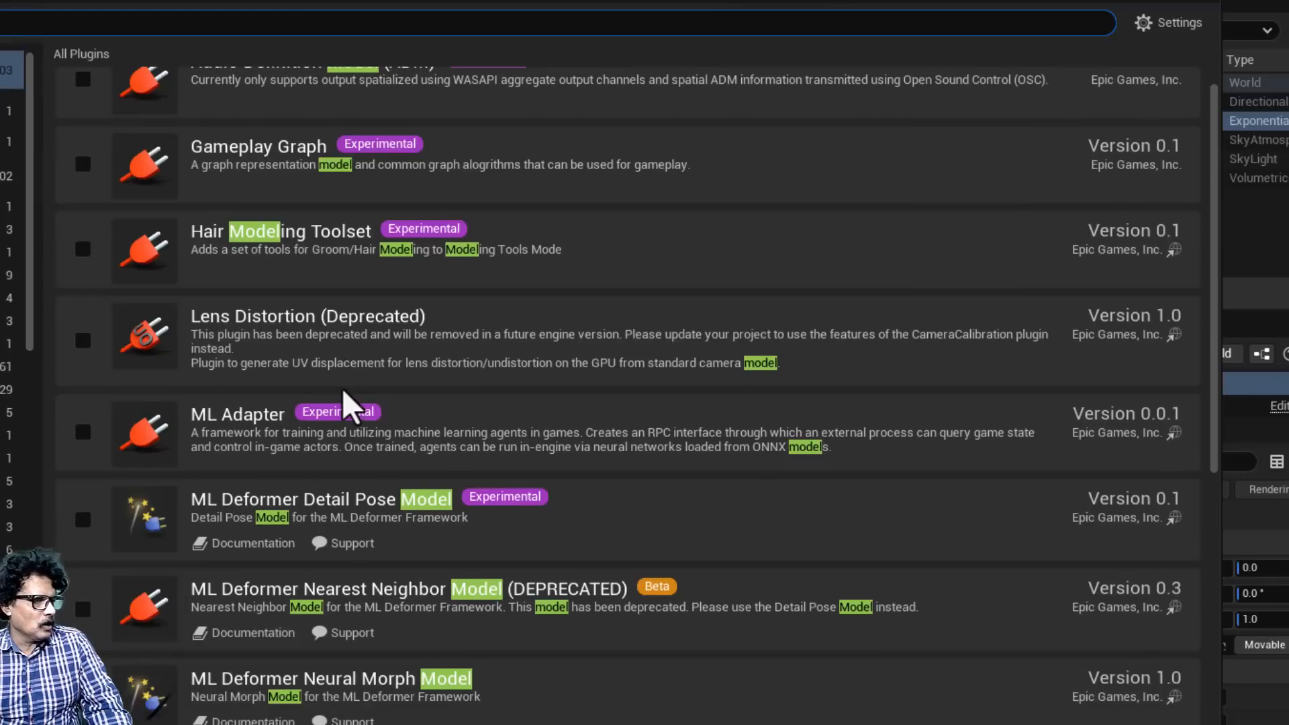
scroll(349, 570, "down", 2)
scroll(349, 570, "down", 6)
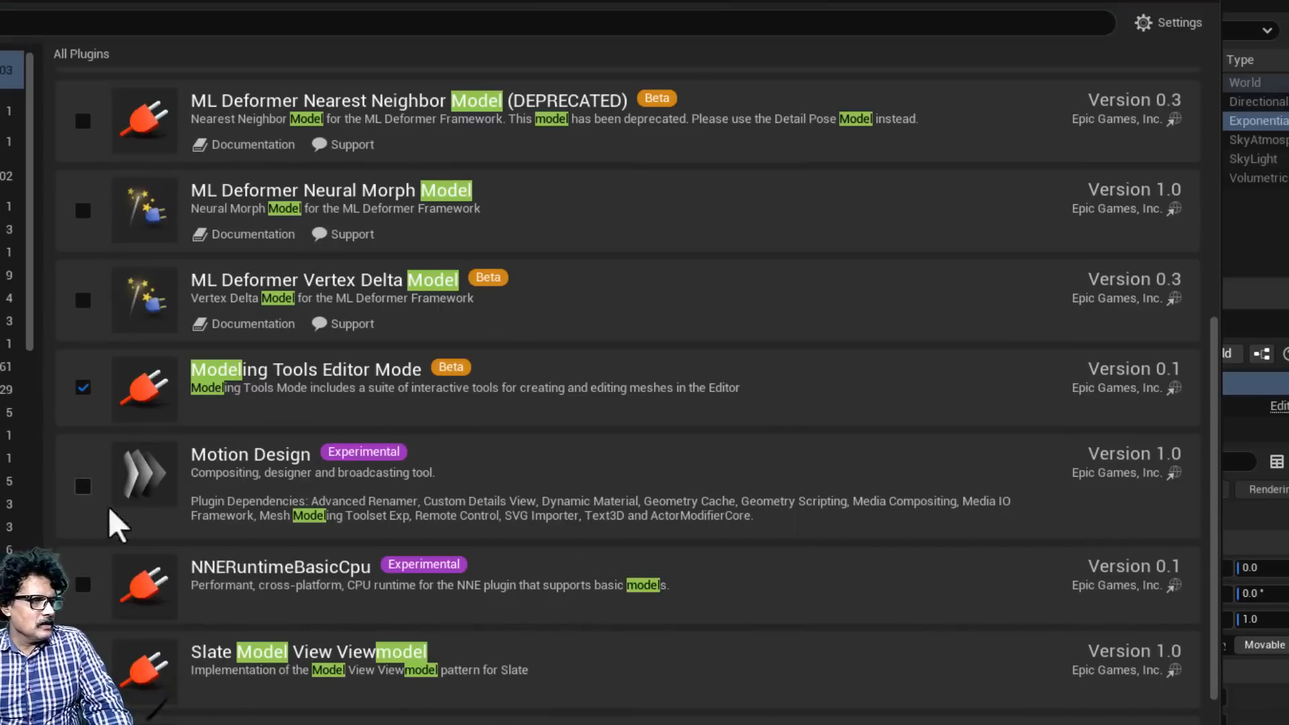
scroll(222, 544, "down", 1)
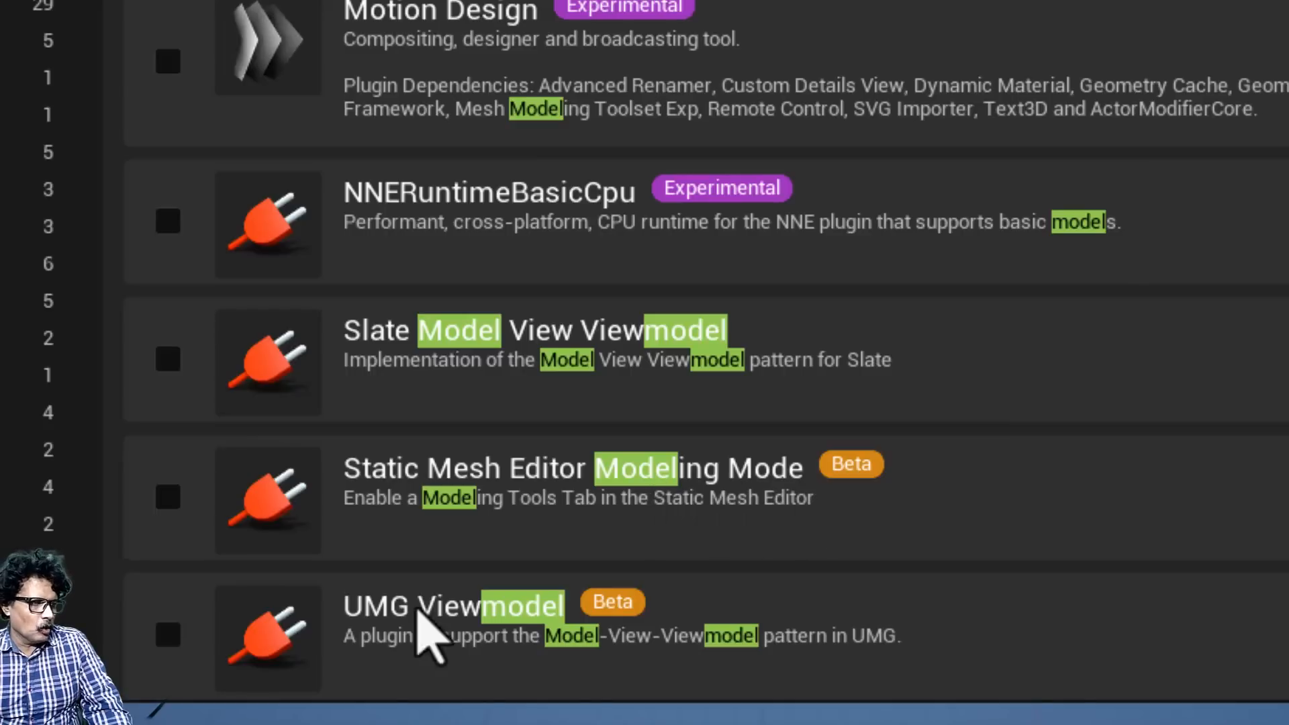
left_click(167, 498)
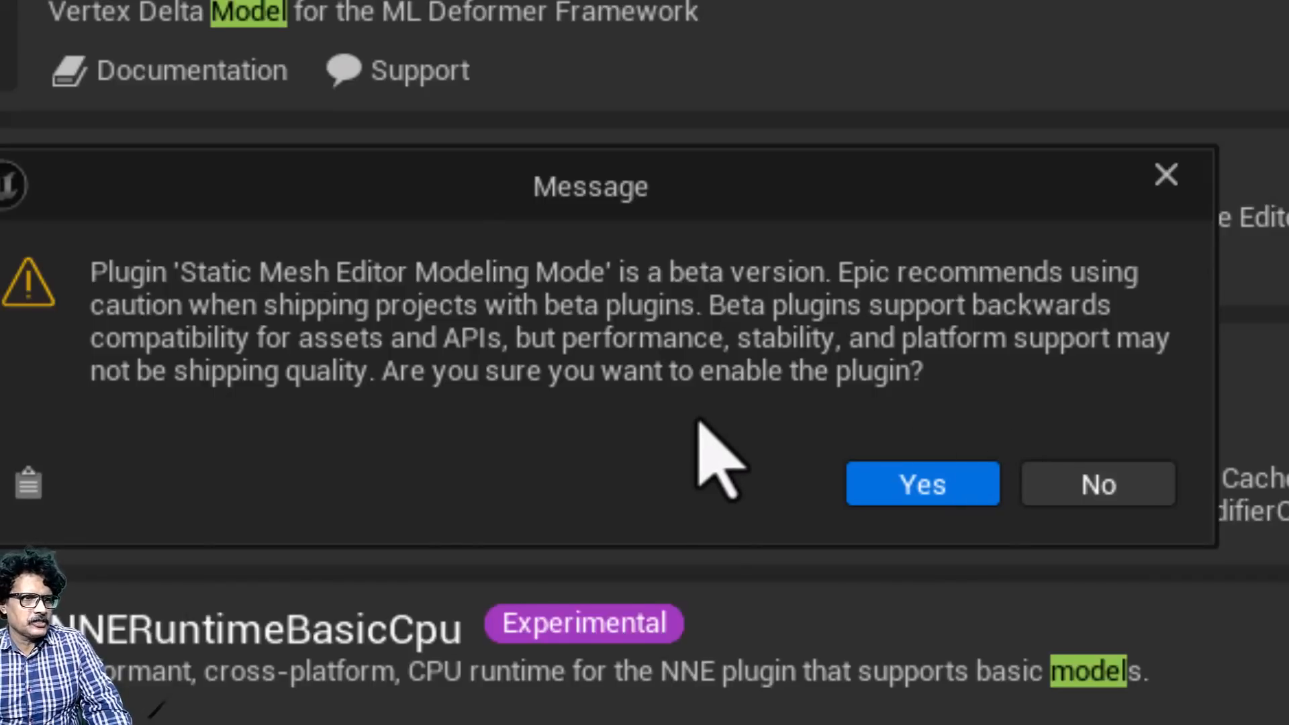
left_click(924, 483)
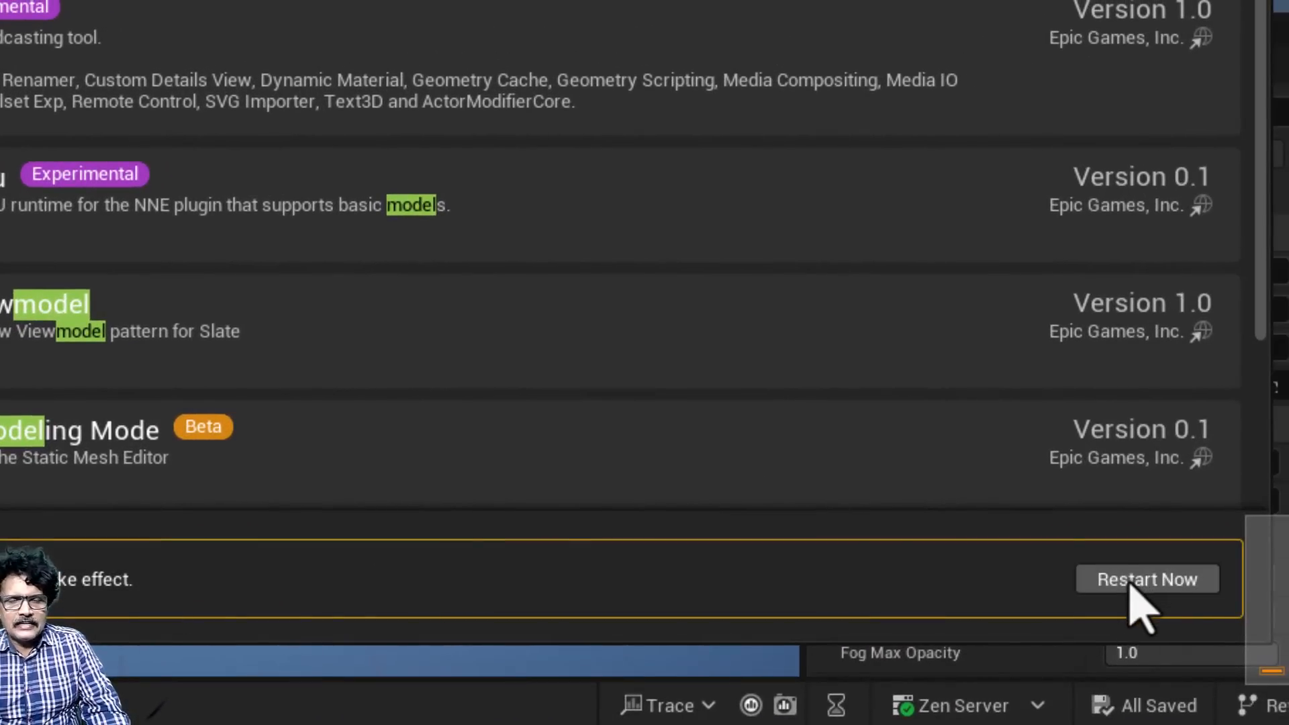
Restart the editor to apply the plugin changes, clear the message log and close the plugin browser.
left_click(1132, 580)
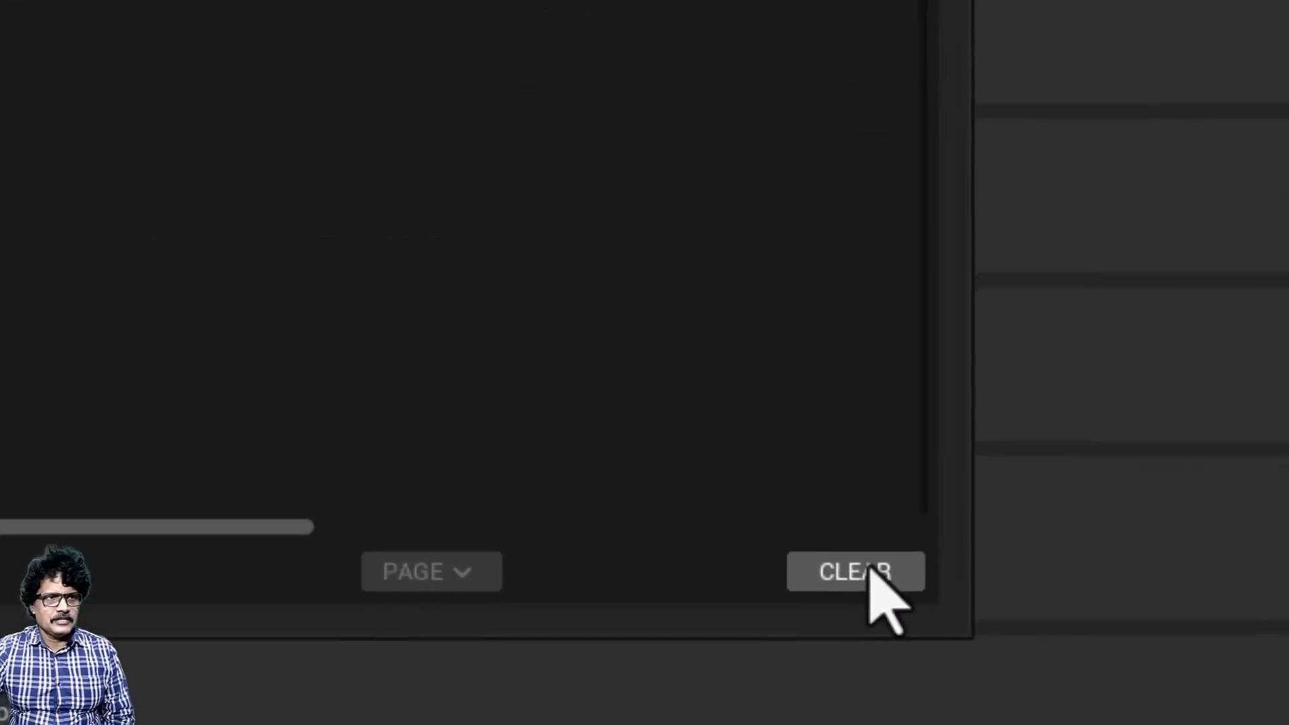
left_click(871, 572)
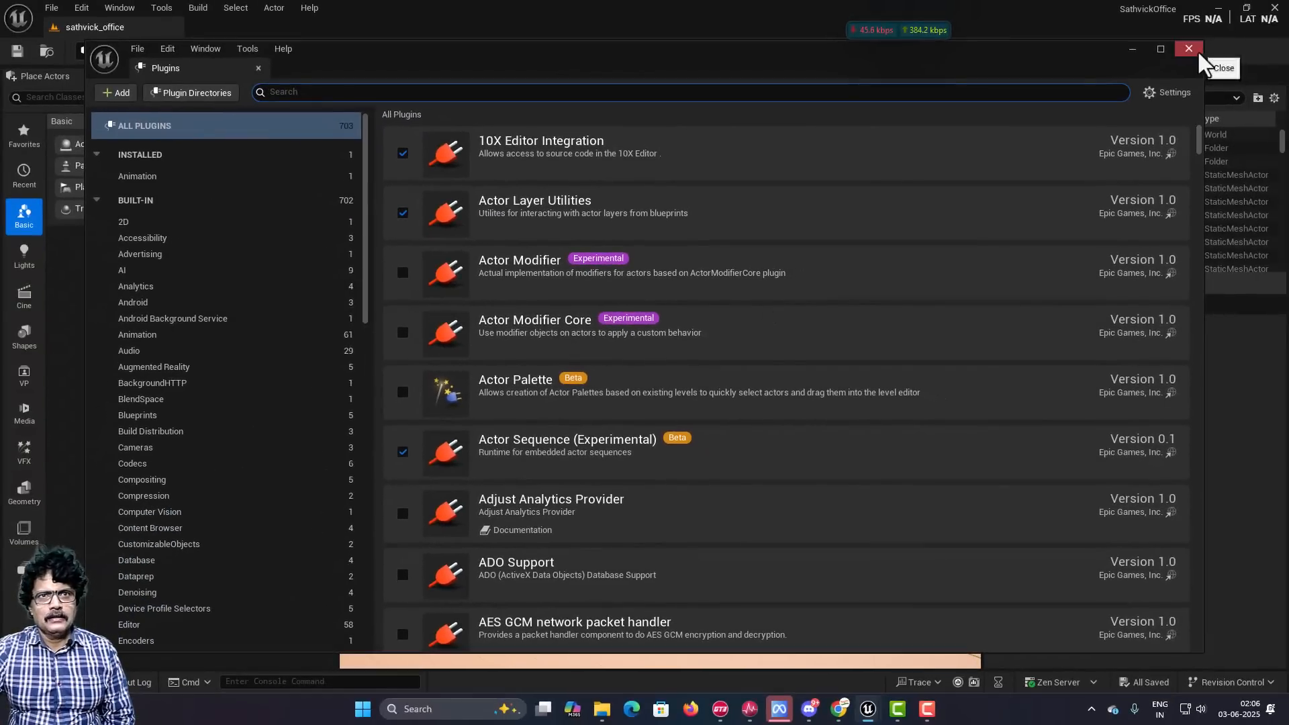
left_click(1189, 50)
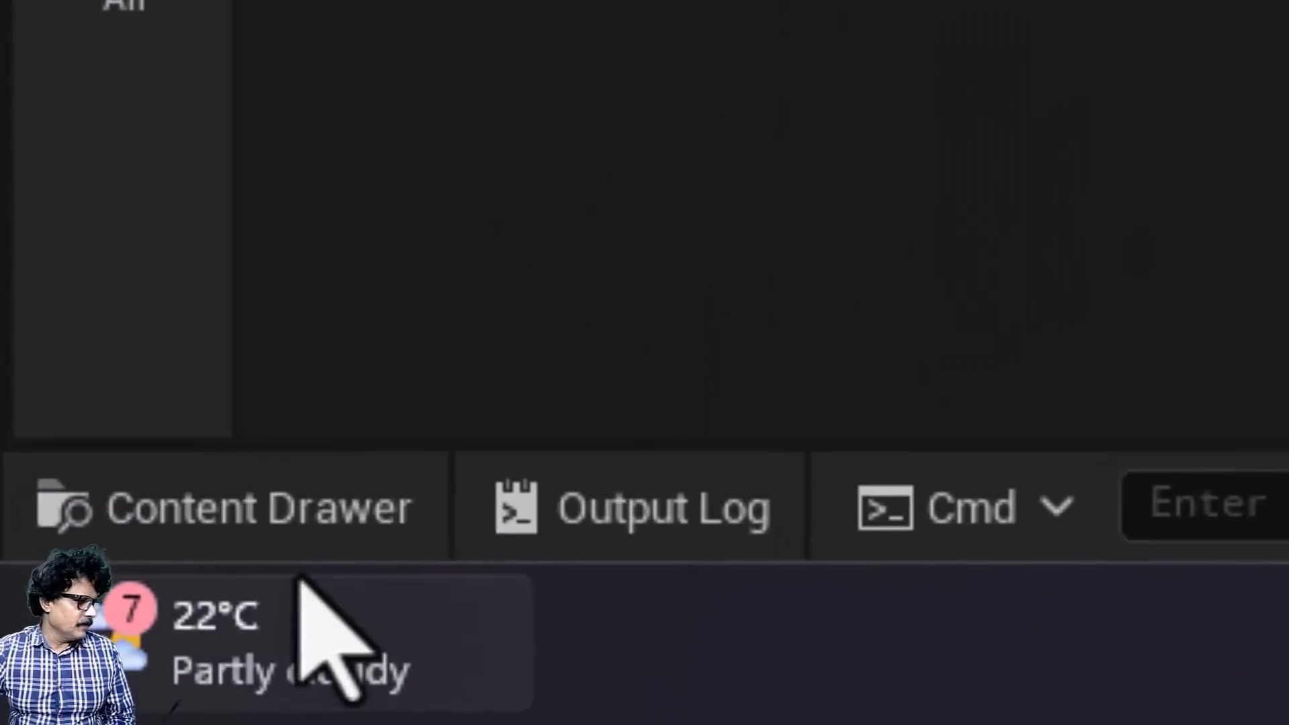
Open the Modeling_Practice level from the Content/Maps folder.
left_click(66, 682)
left_click(225, 32)
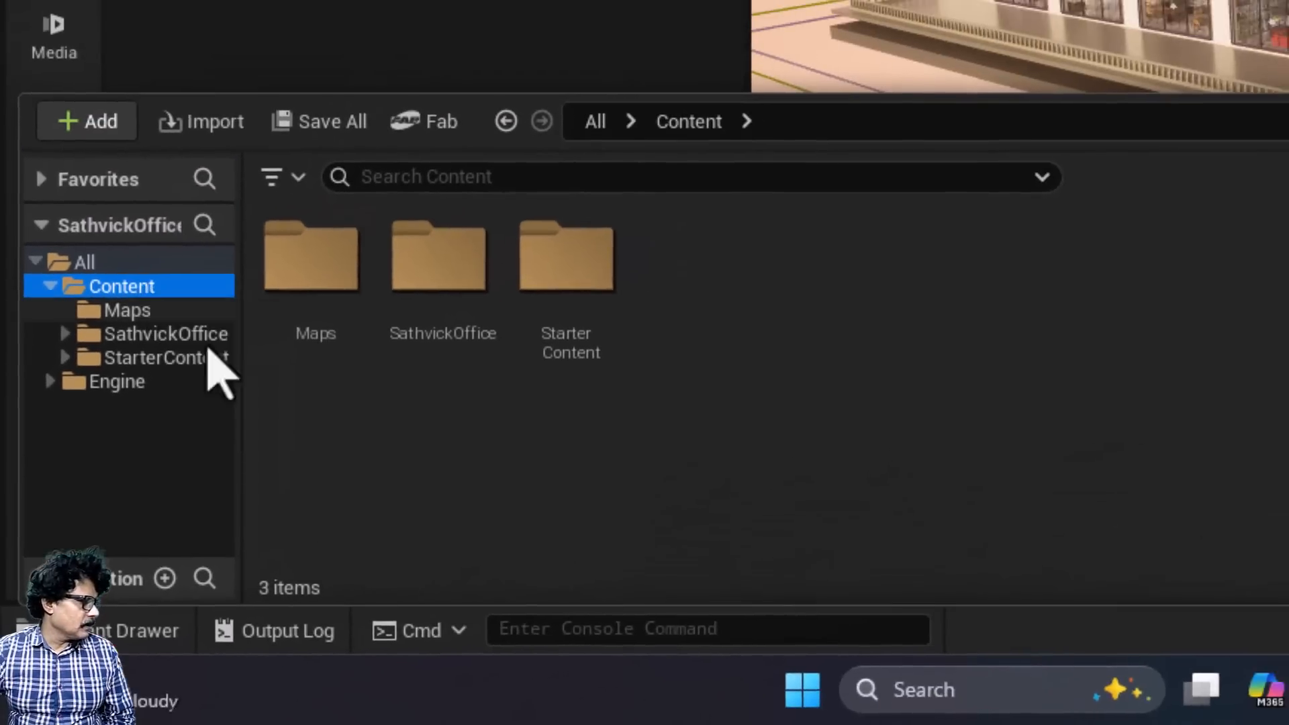
double_click(289, 263)
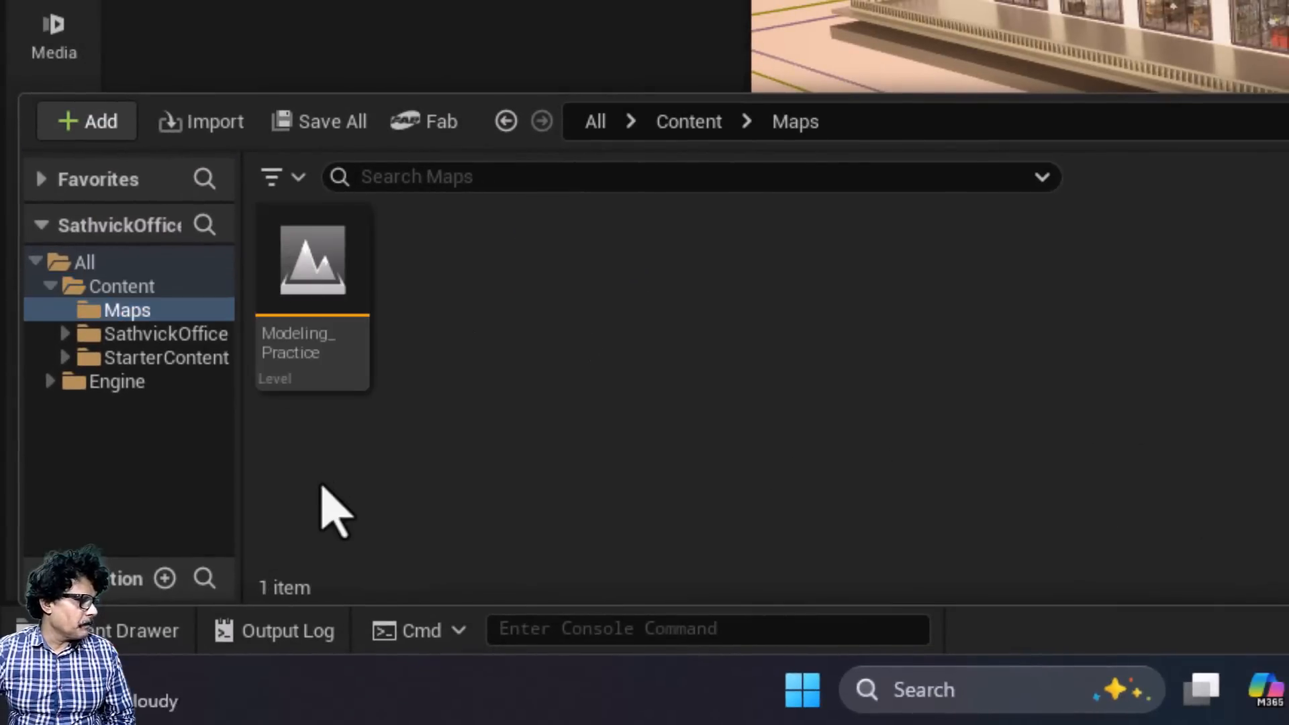
left_click(325, 295)
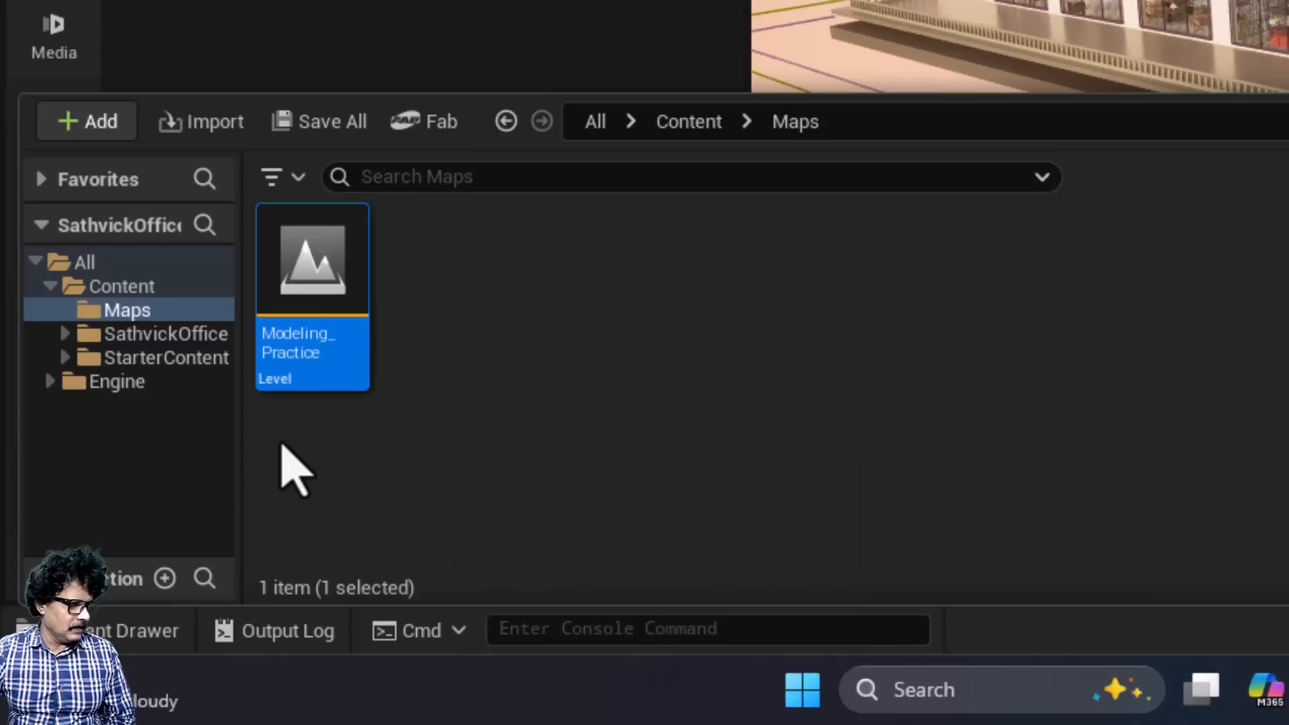
double_click(309, 263)
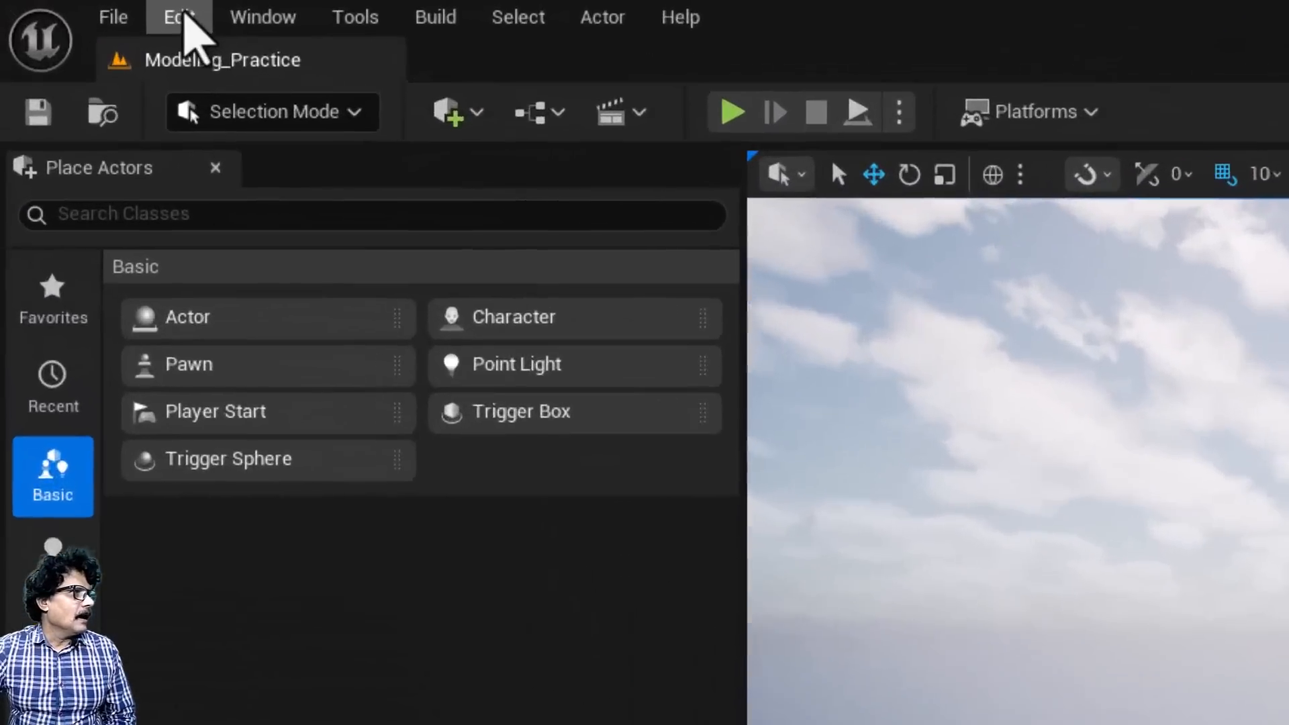
Set the project's Editor Startup Map to Modeling_Practice in the Maps & Modes settings.
left_click(84, 8)
left_click(282, 601)
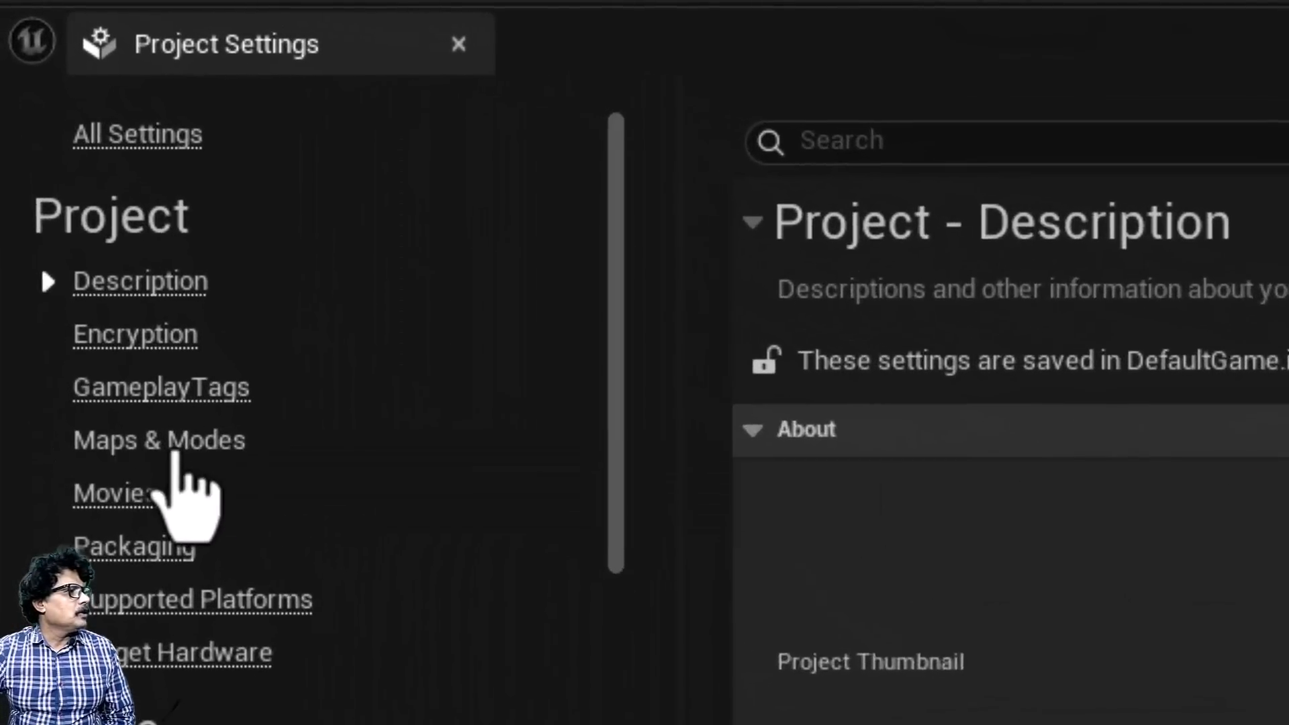
left_click(67, 172)
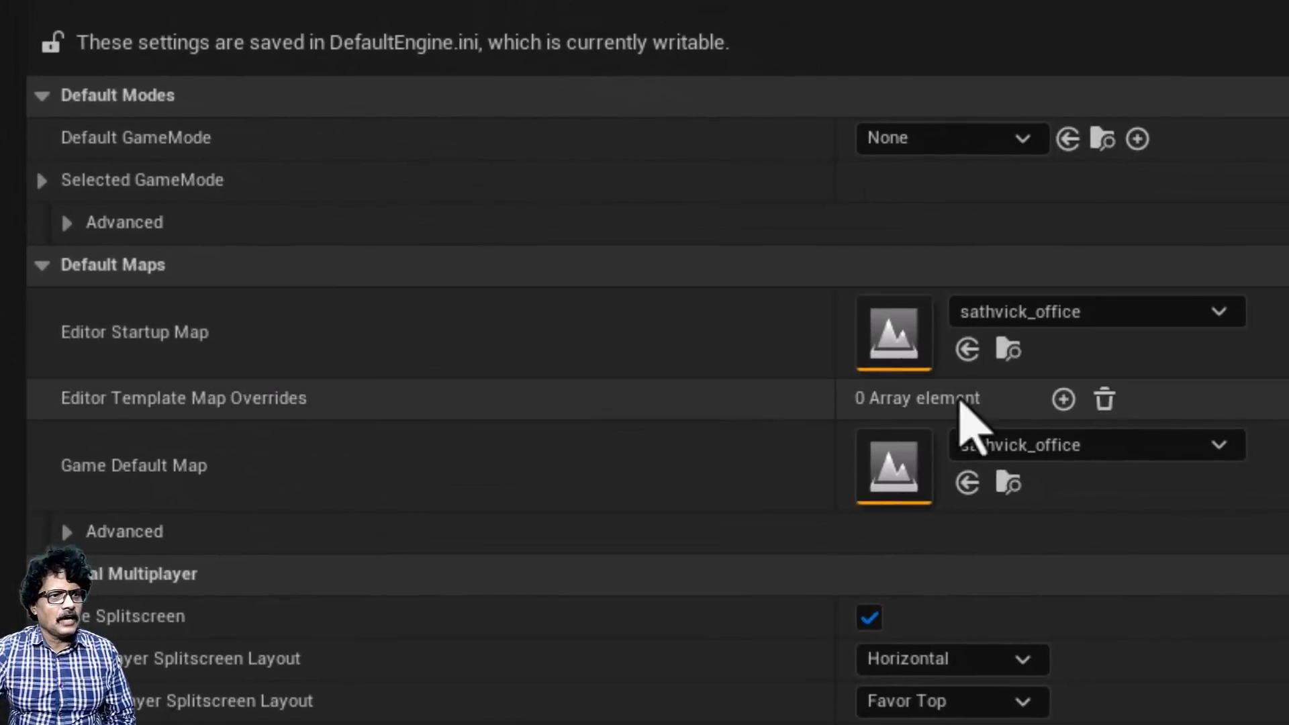
left_click(1120, 321)
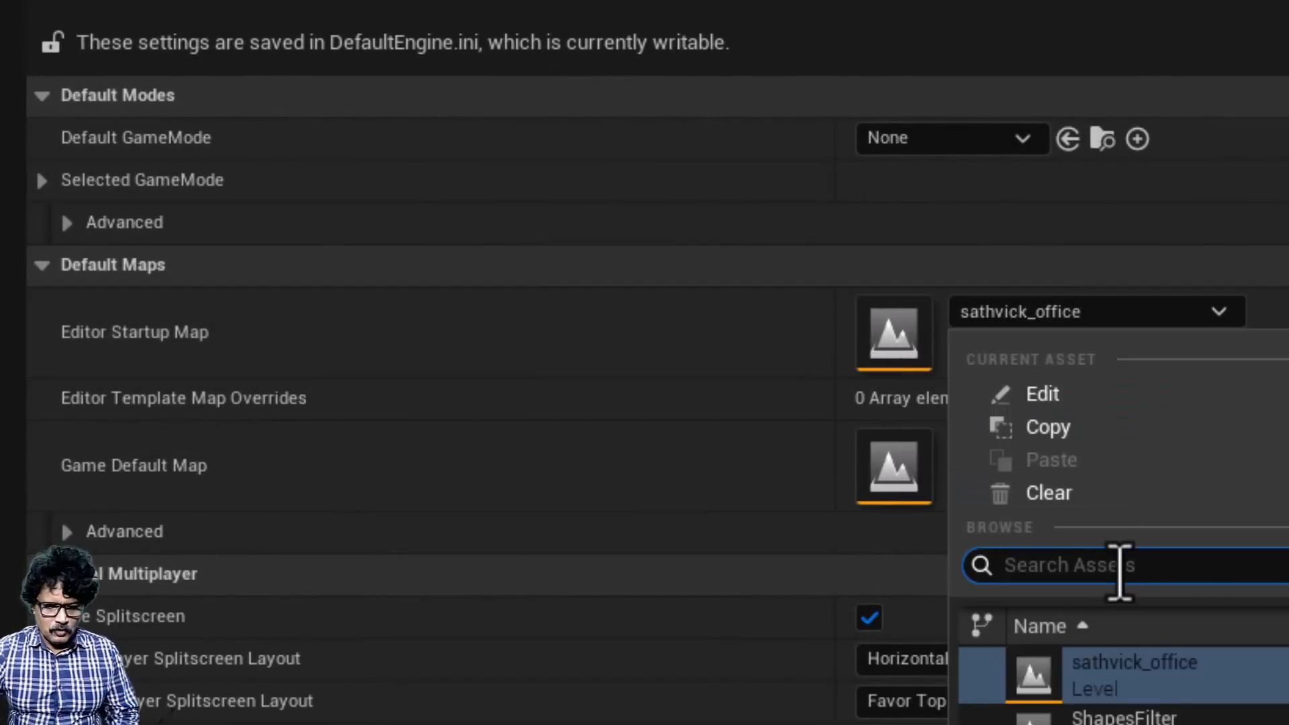
type("mode")
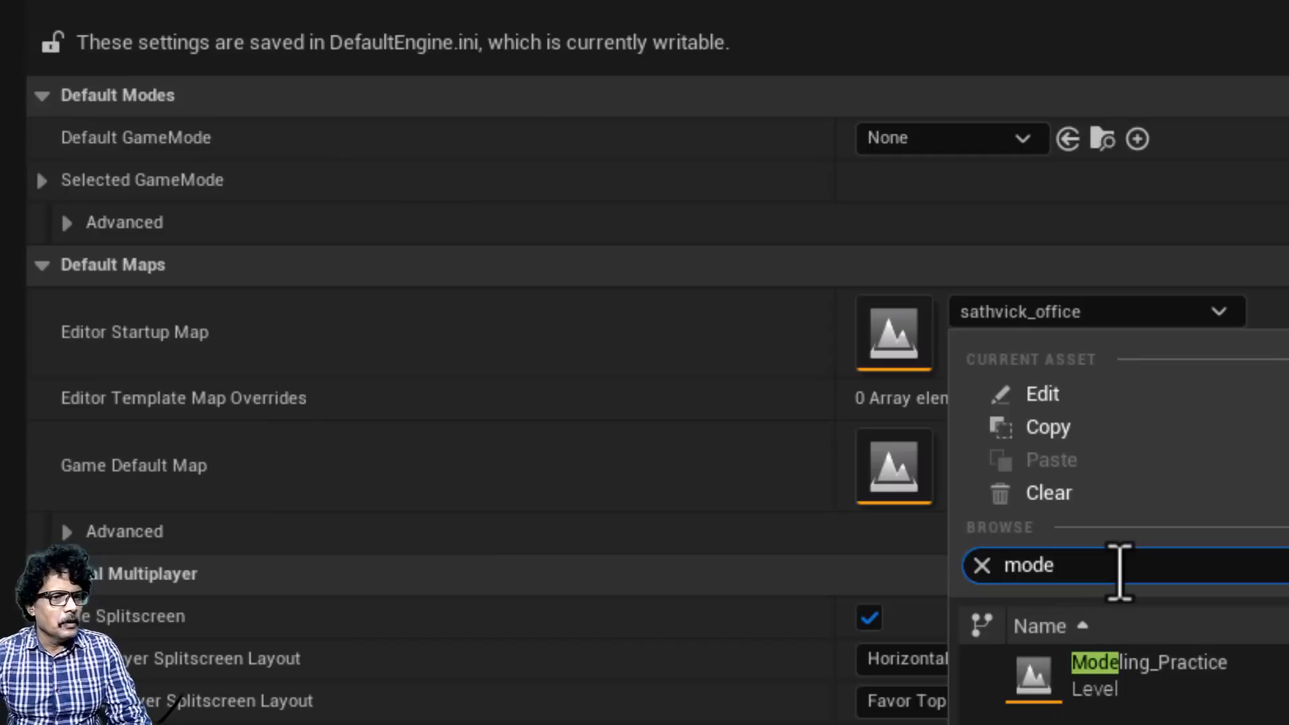
left_click(1145, 668)
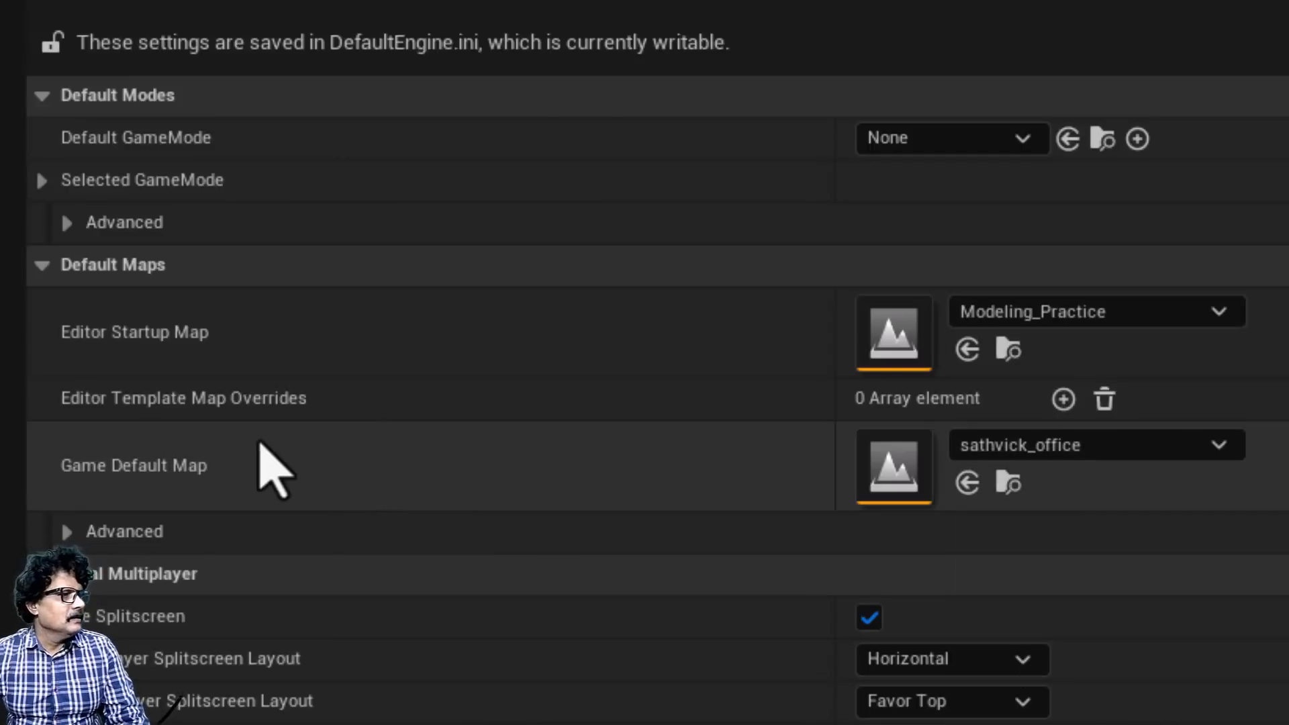
Set the Game Default Map to Modeling_Practice as well and close the project settings.
left_click(1156, 446)
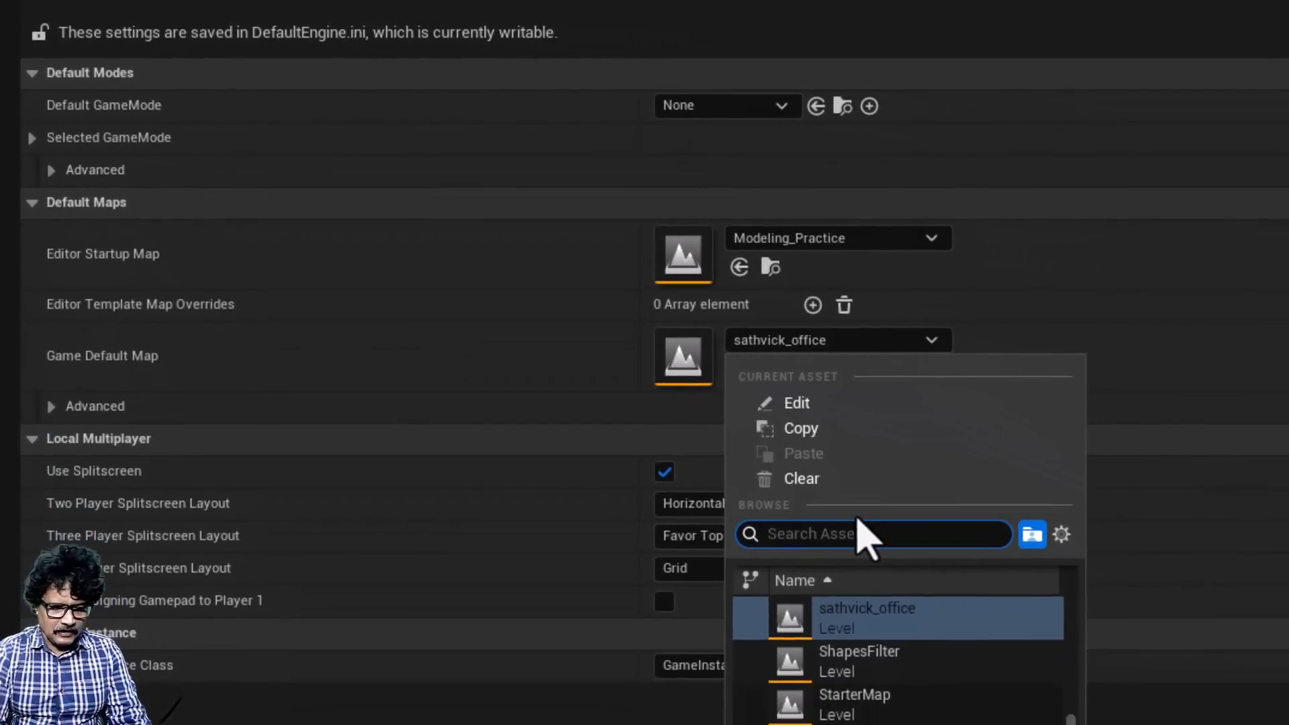
type("mode")
left_click(877, 622)
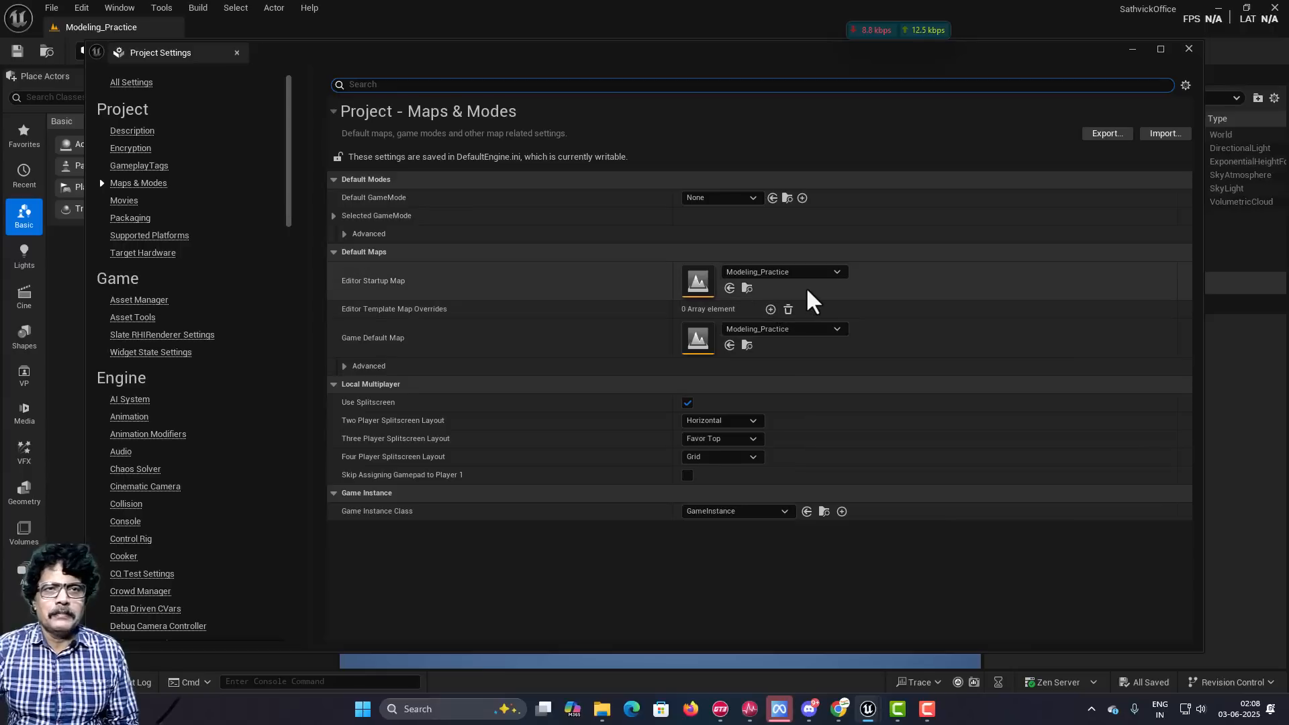
left_click(1188, 49)
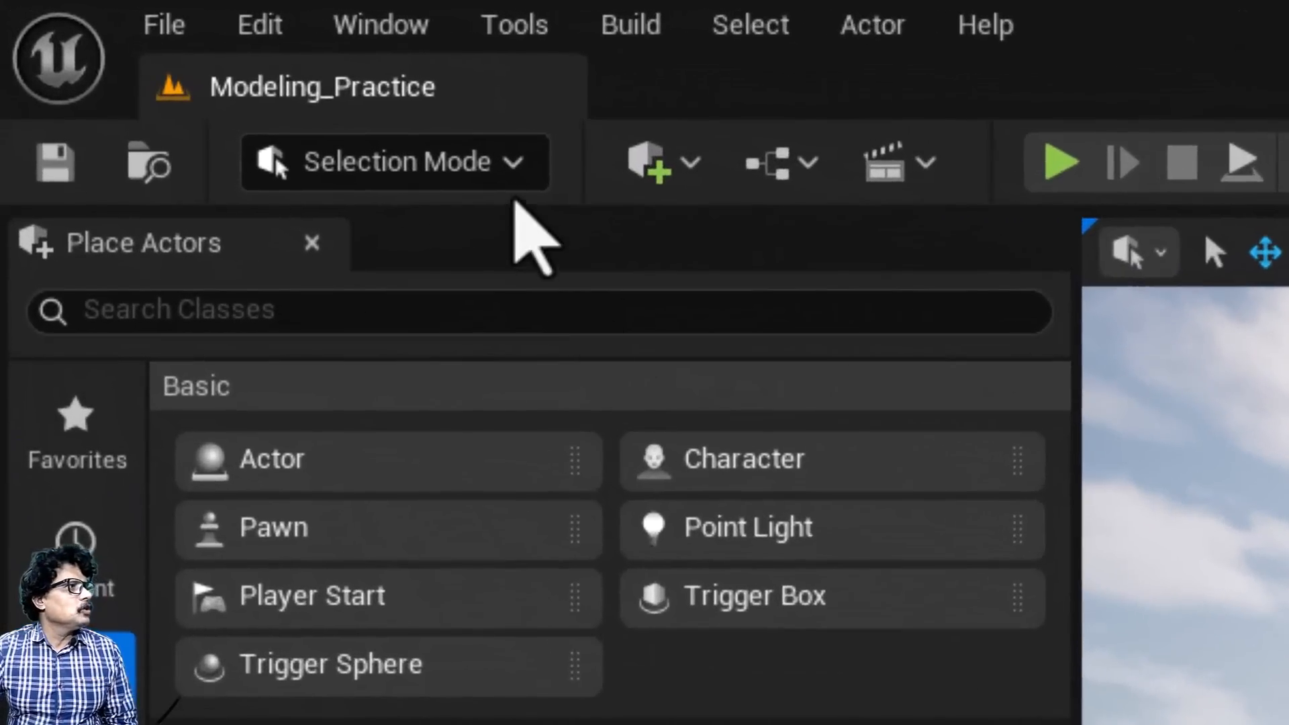
Switch the editor from Selection mode to Modeling mode.
left_click(514, 164)
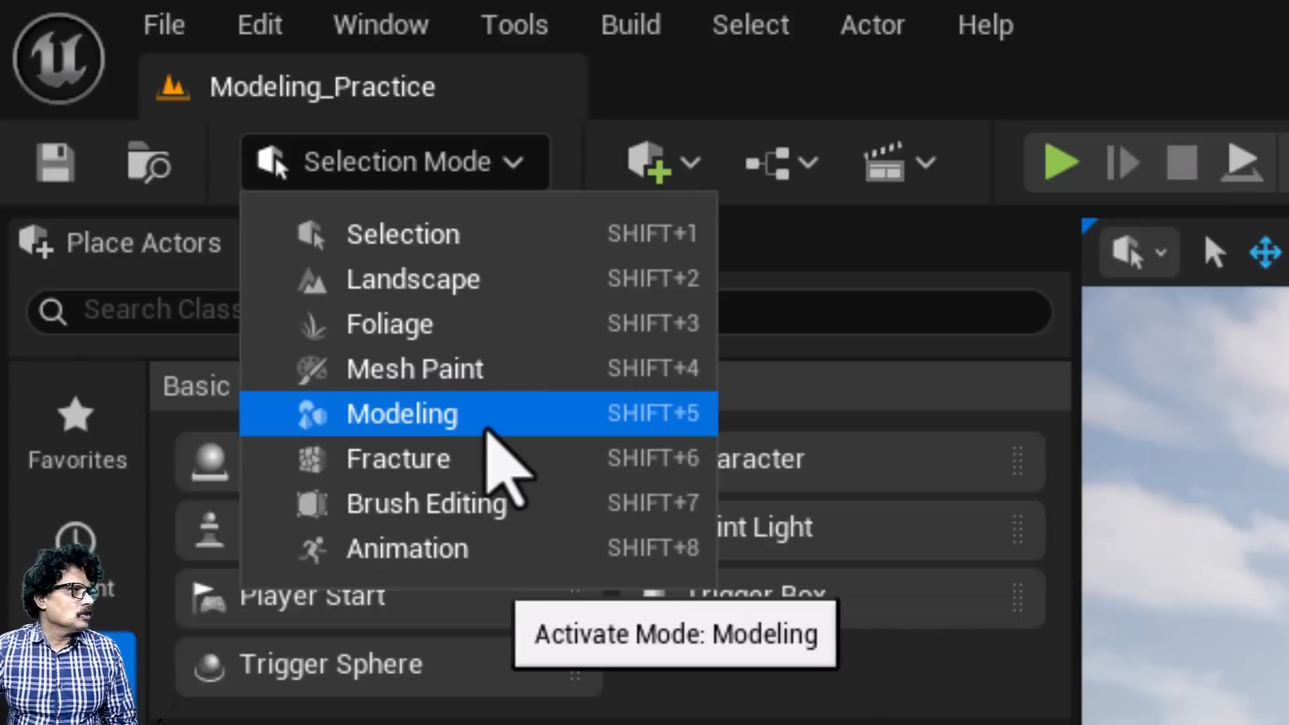
left_click(487, 431)
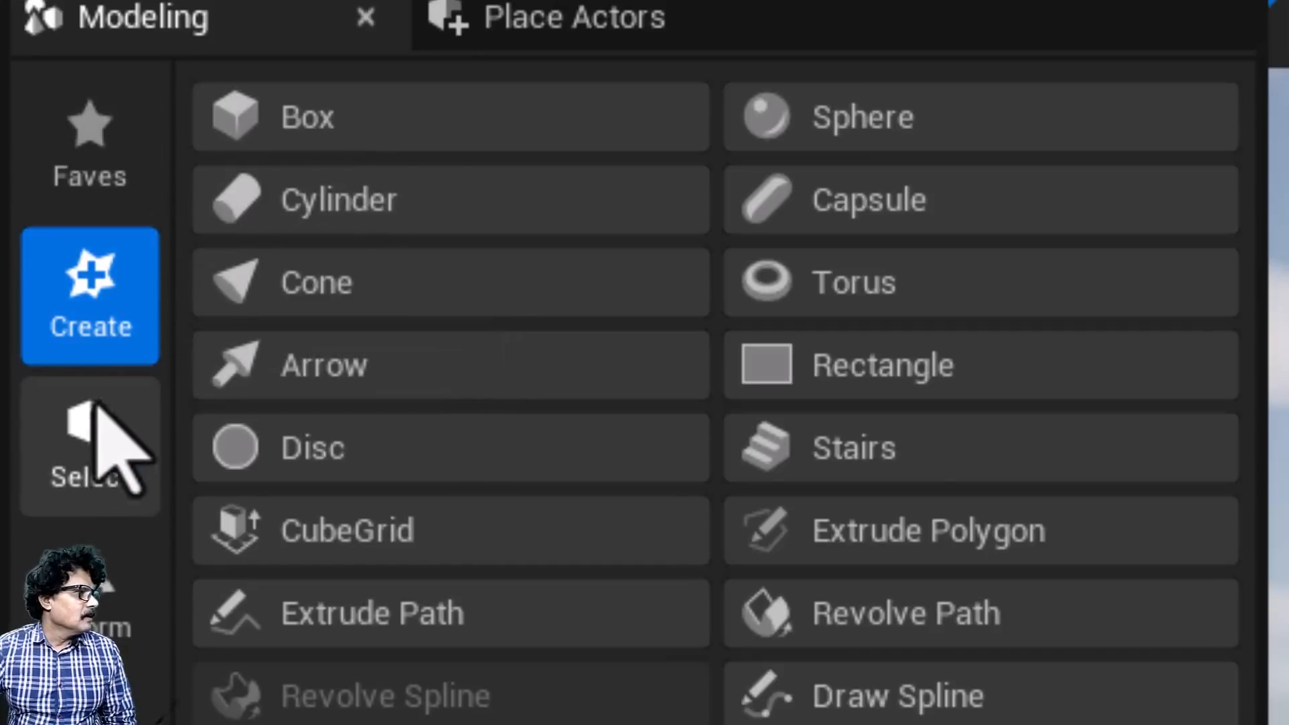
Review the tools in each modeling category, from Select, XForm, Deform, Model and Mesh through Voxel, Bake, UVs, Attribs and Misc.
left_click(96, 396)
left_click(100, 638)
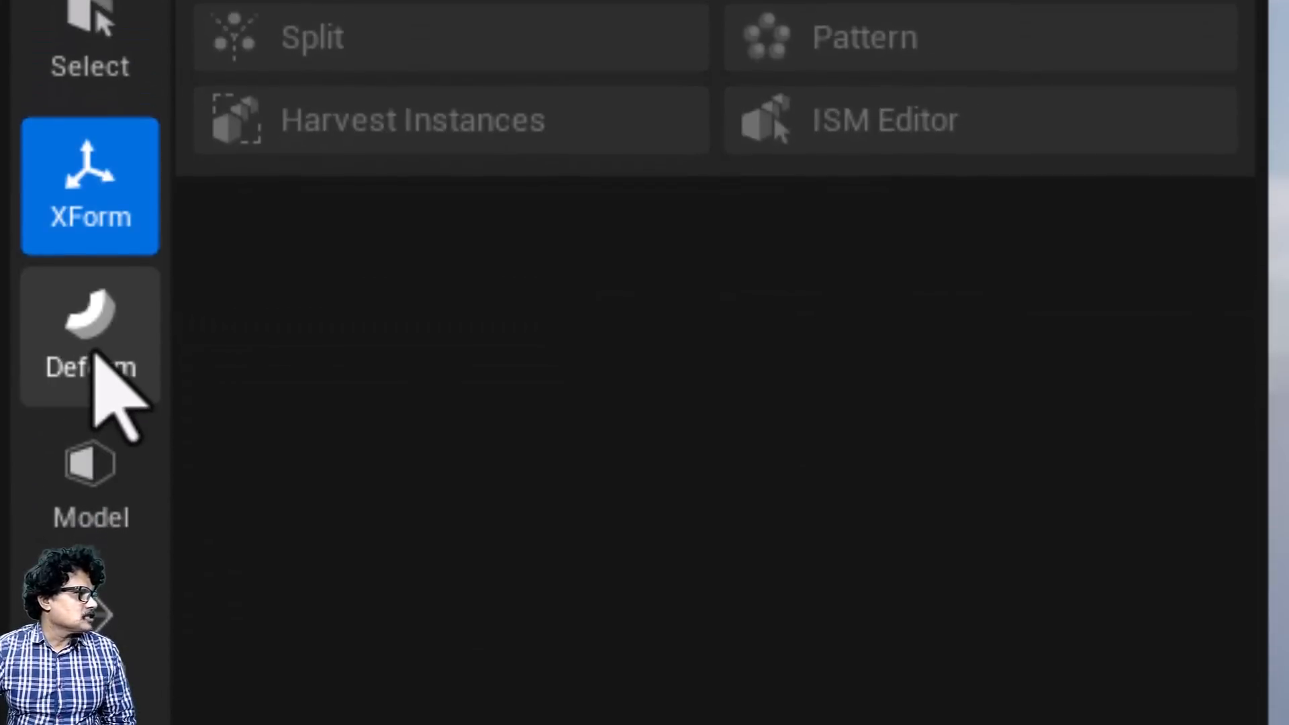
left_click(94, 352)
left_click(87, 517)
left_click(88, 665)
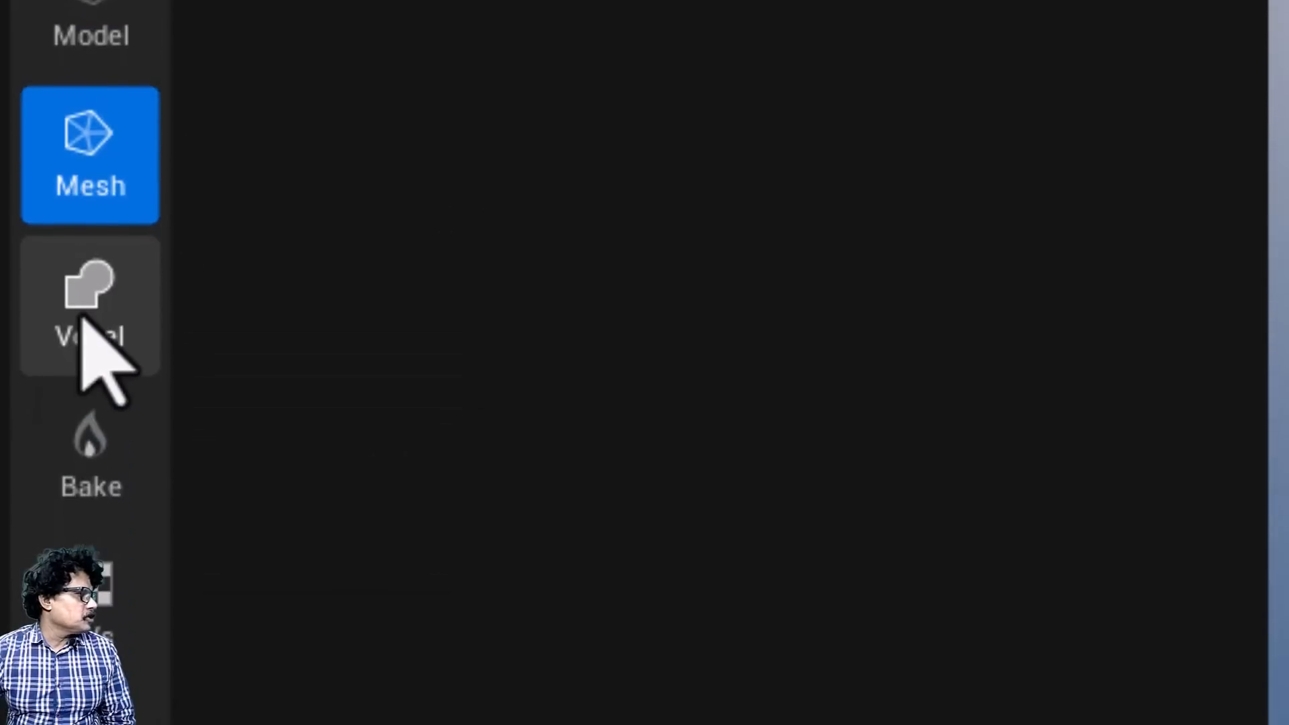
left_click(82, 317)
left_click(87, 463)
left_click(84, 601)
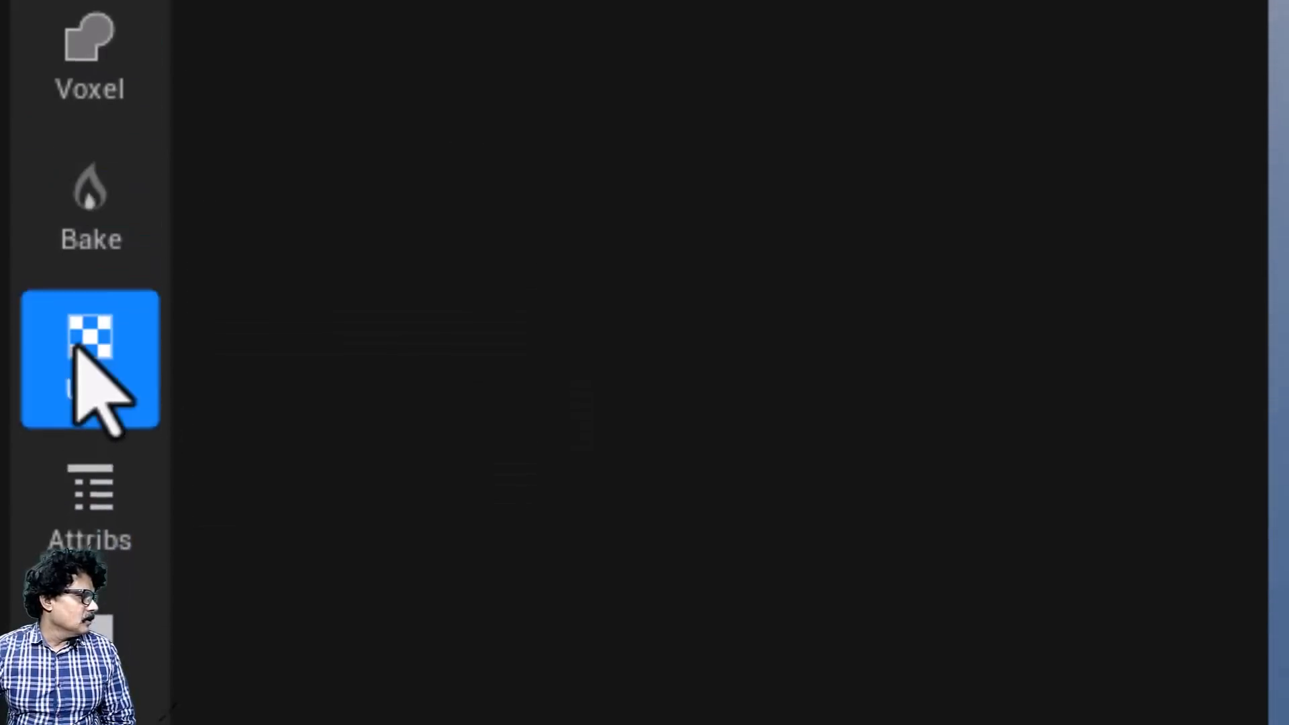
left_click(77, 505)
left_click(81, 682)
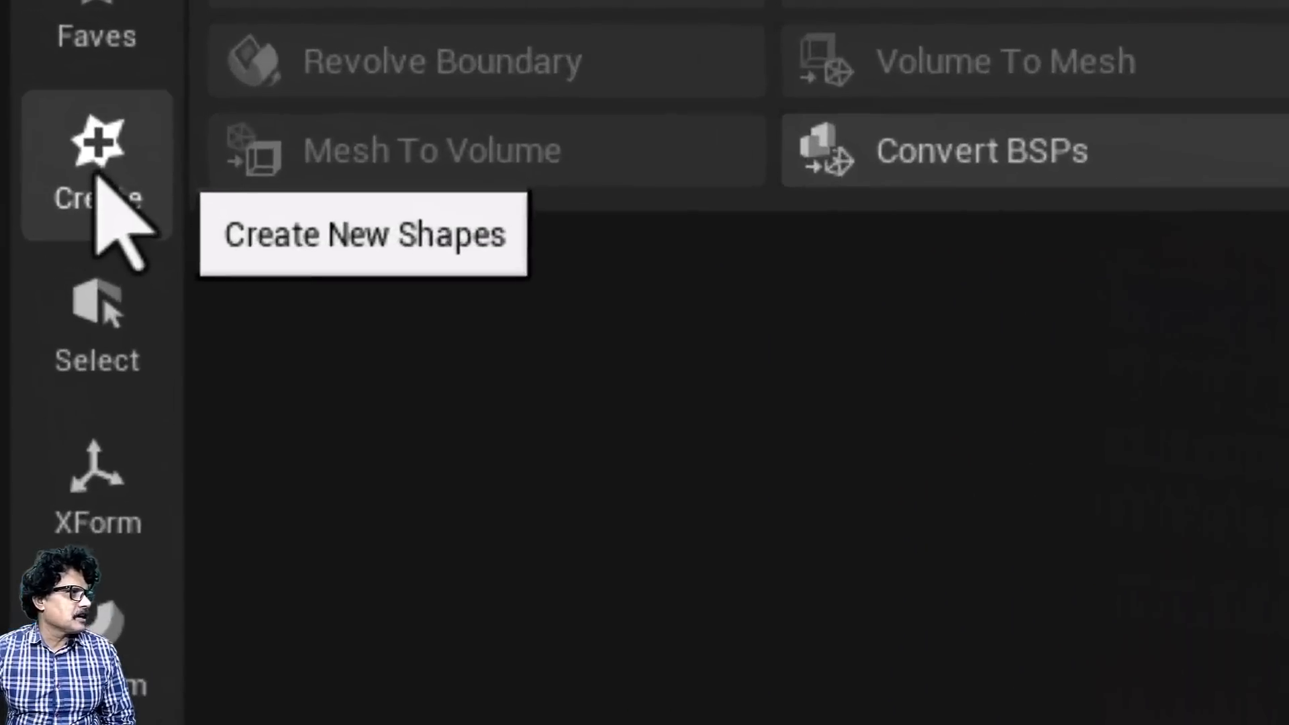
Start a new box shape with Static Mesh output, look at the output type options, and place it in the scene at about 570, -20, 0.
left_click(33, 62)
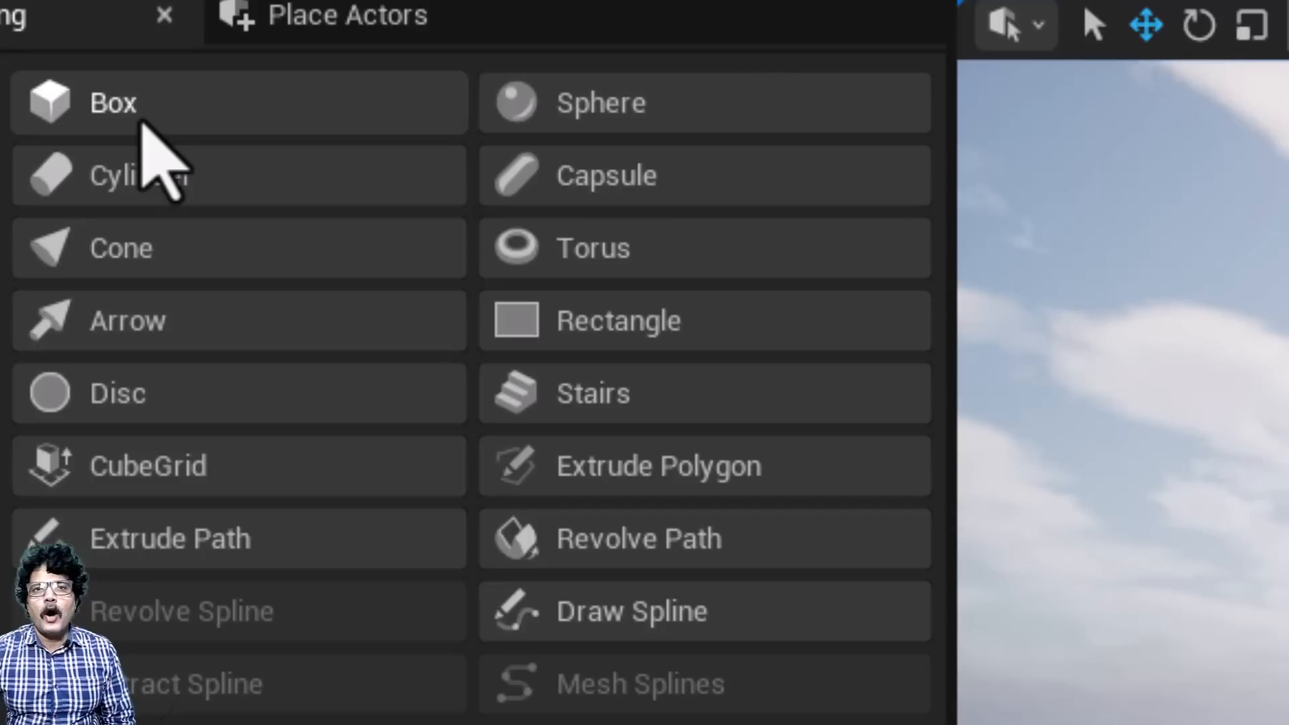
left_click(143, 122)
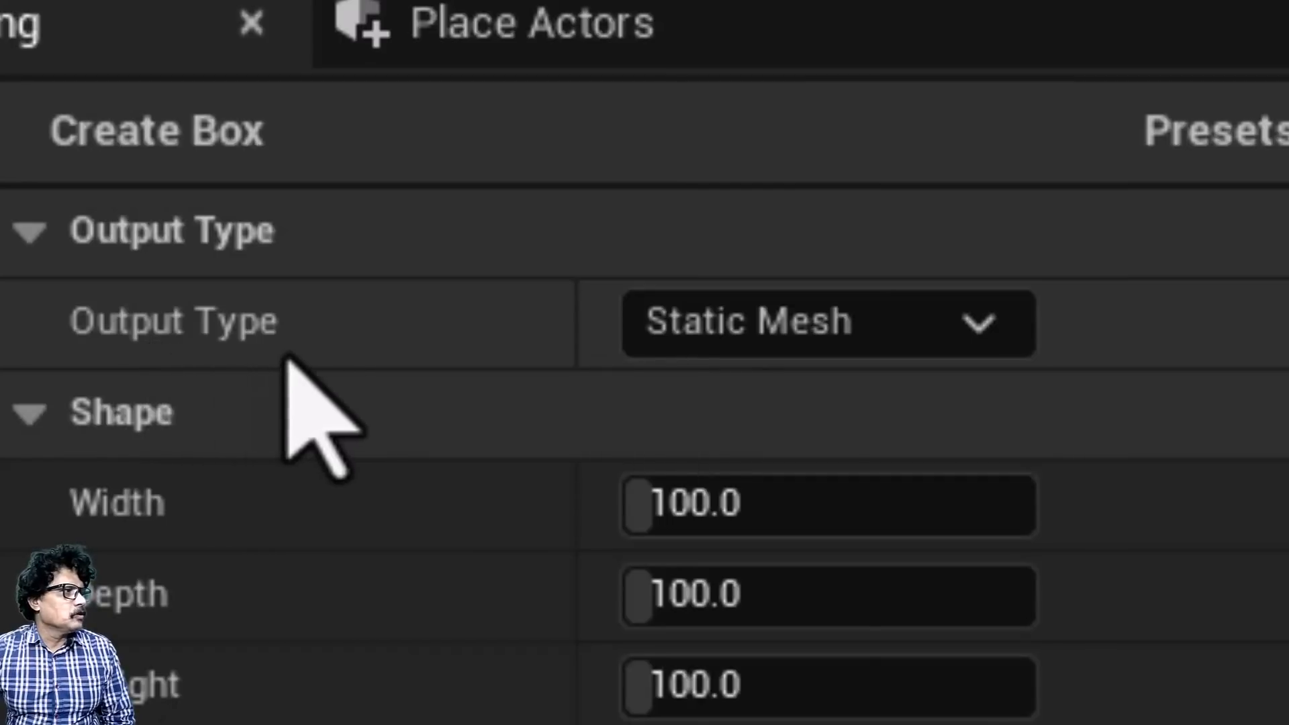
left_click(797, 342)
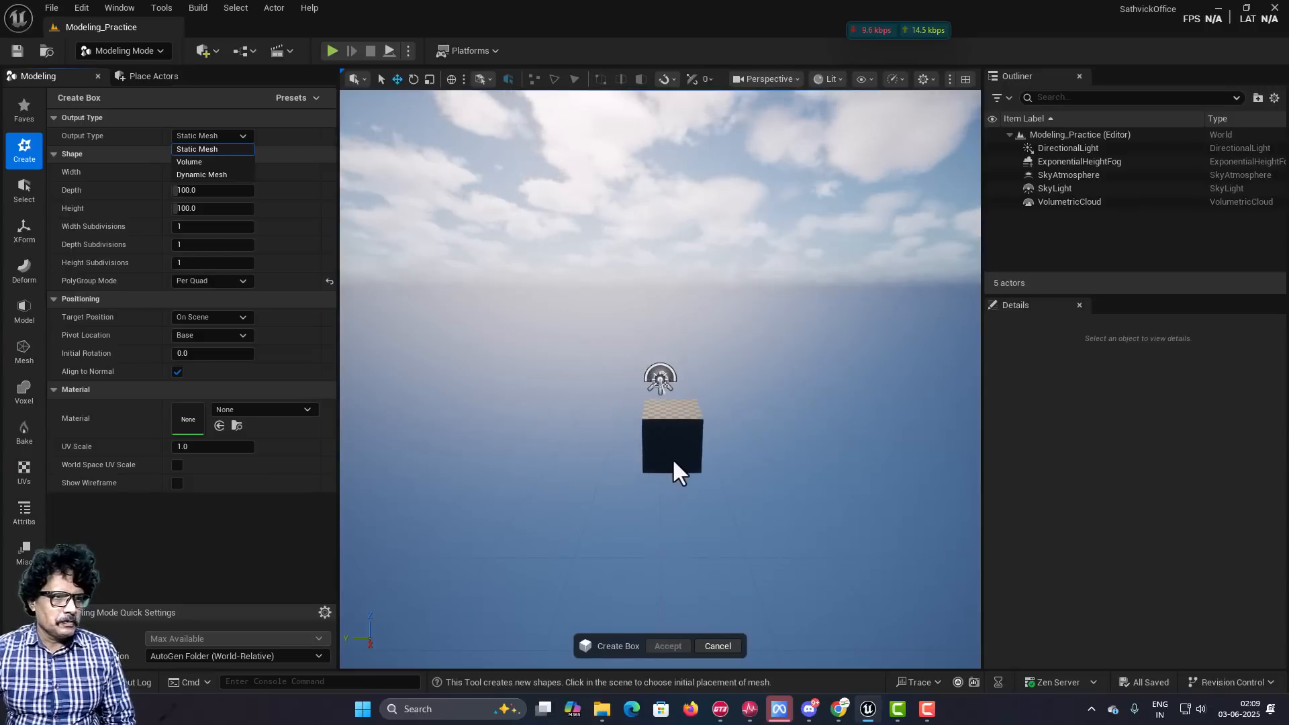
left_click(672, 460)
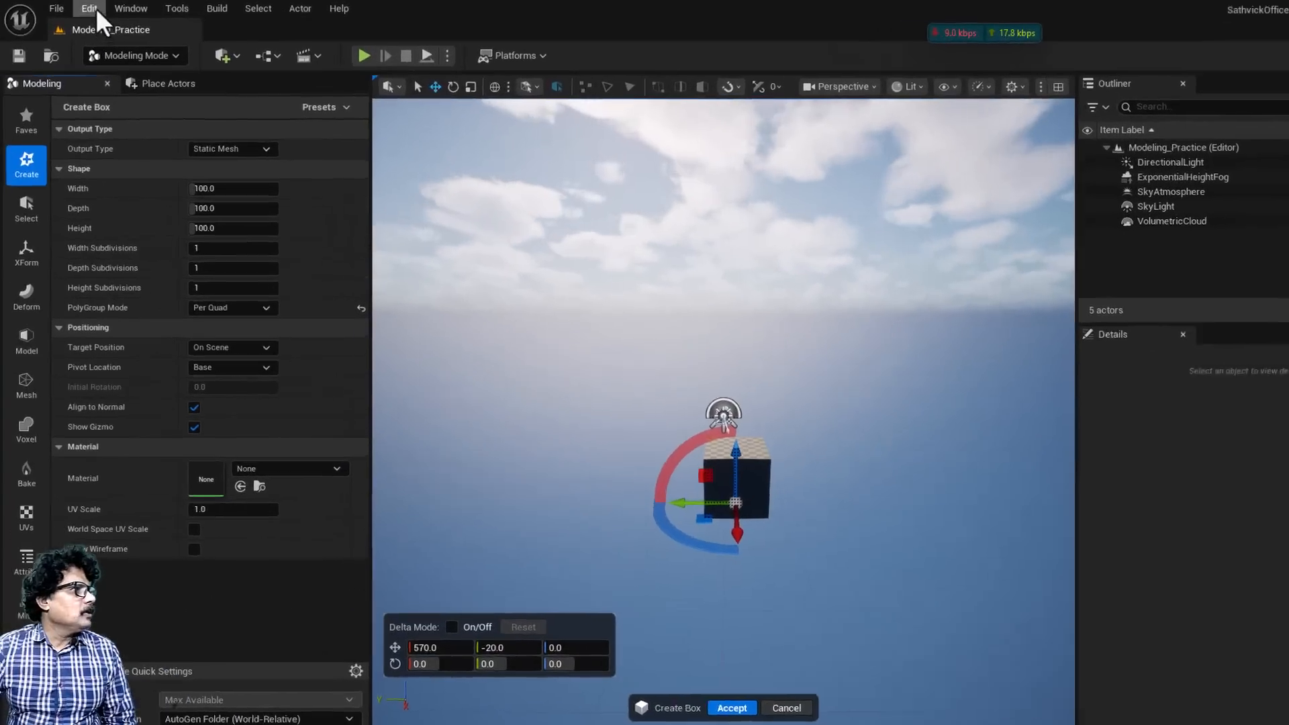
Set the default mesh object type to Static Mesh Asset in the project's Modeling Mode plugin settings.
left_click(83, 9)
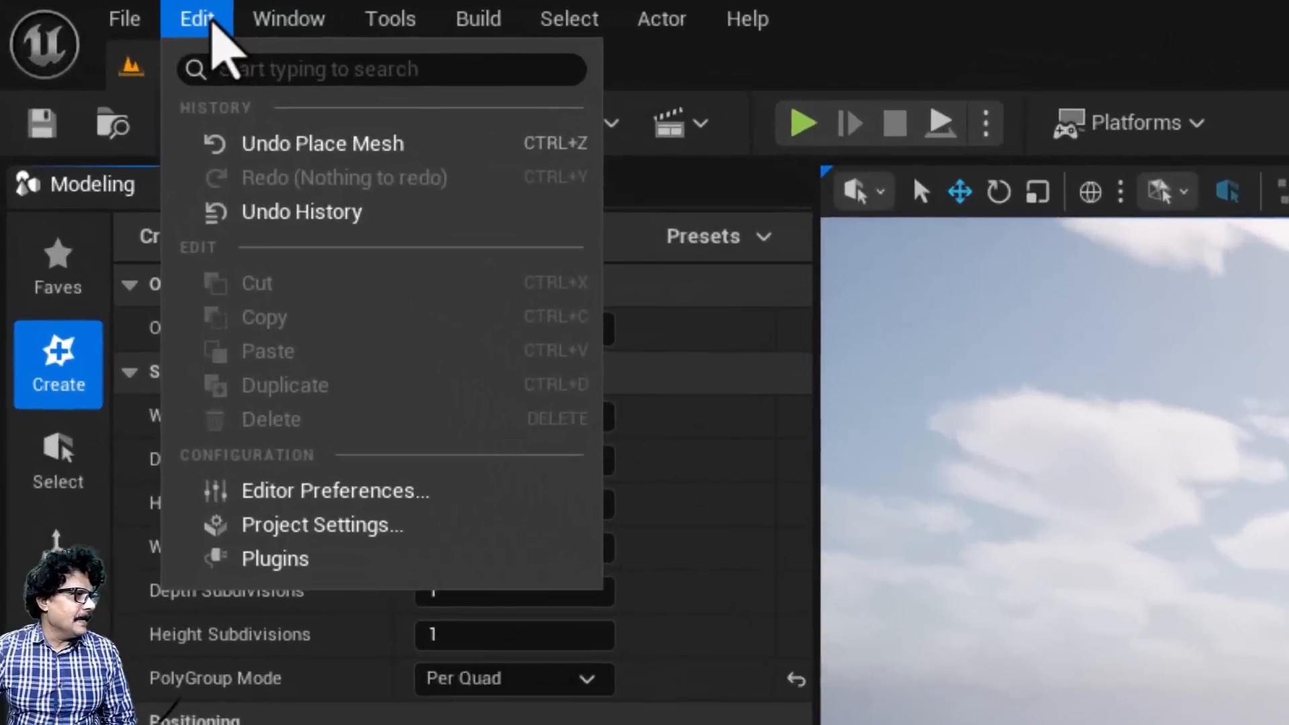
left_click(292, 509)
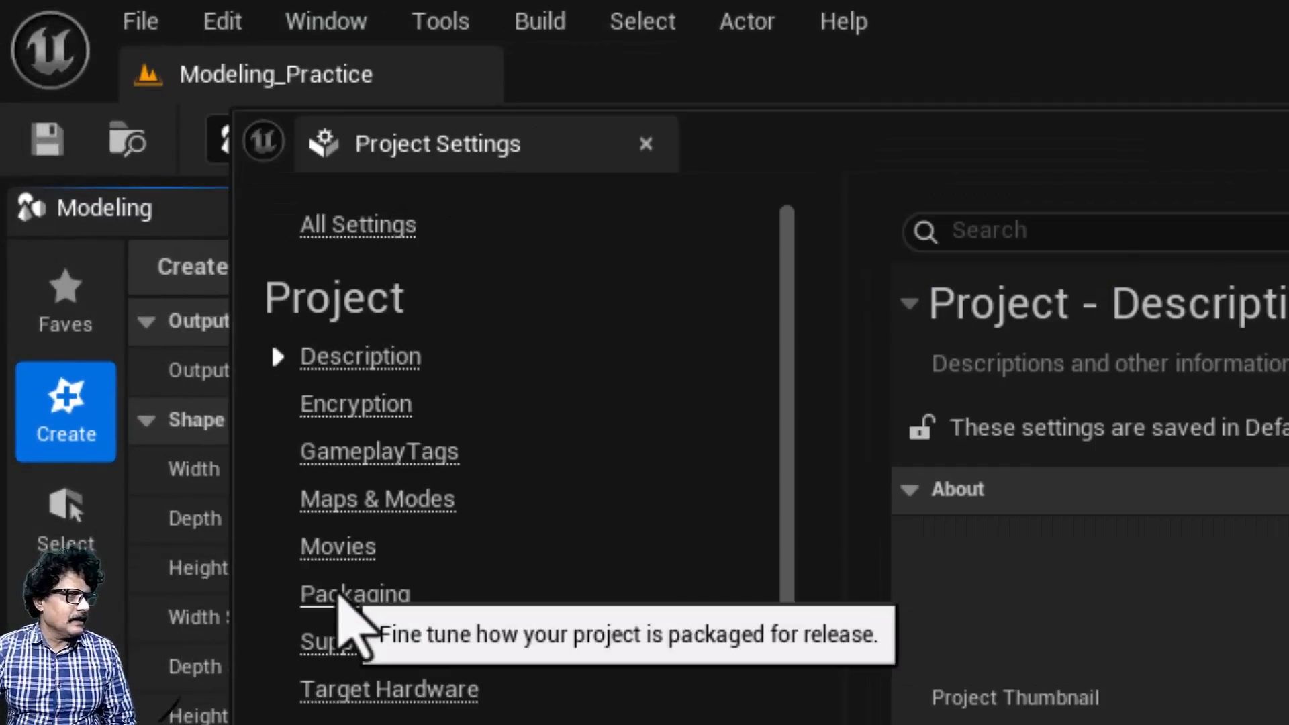
left_click_drag(786, 569, 787, 724)
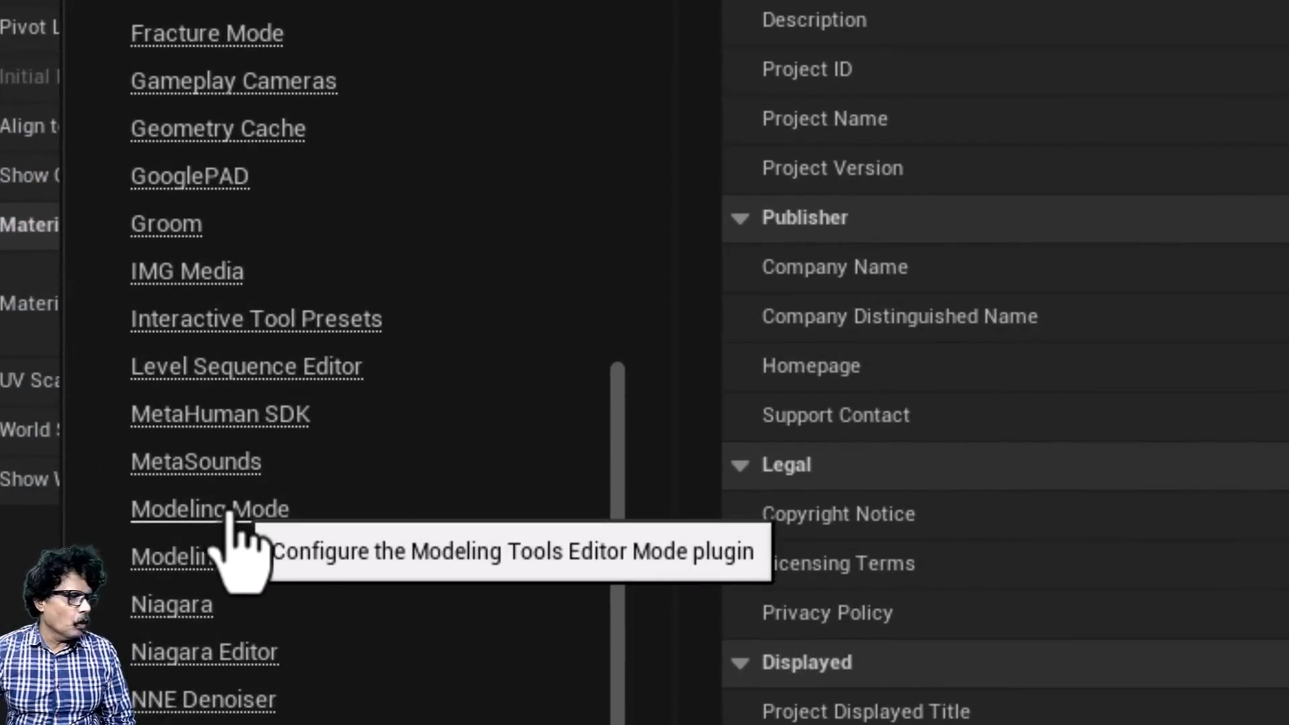
left_click(229, 513)
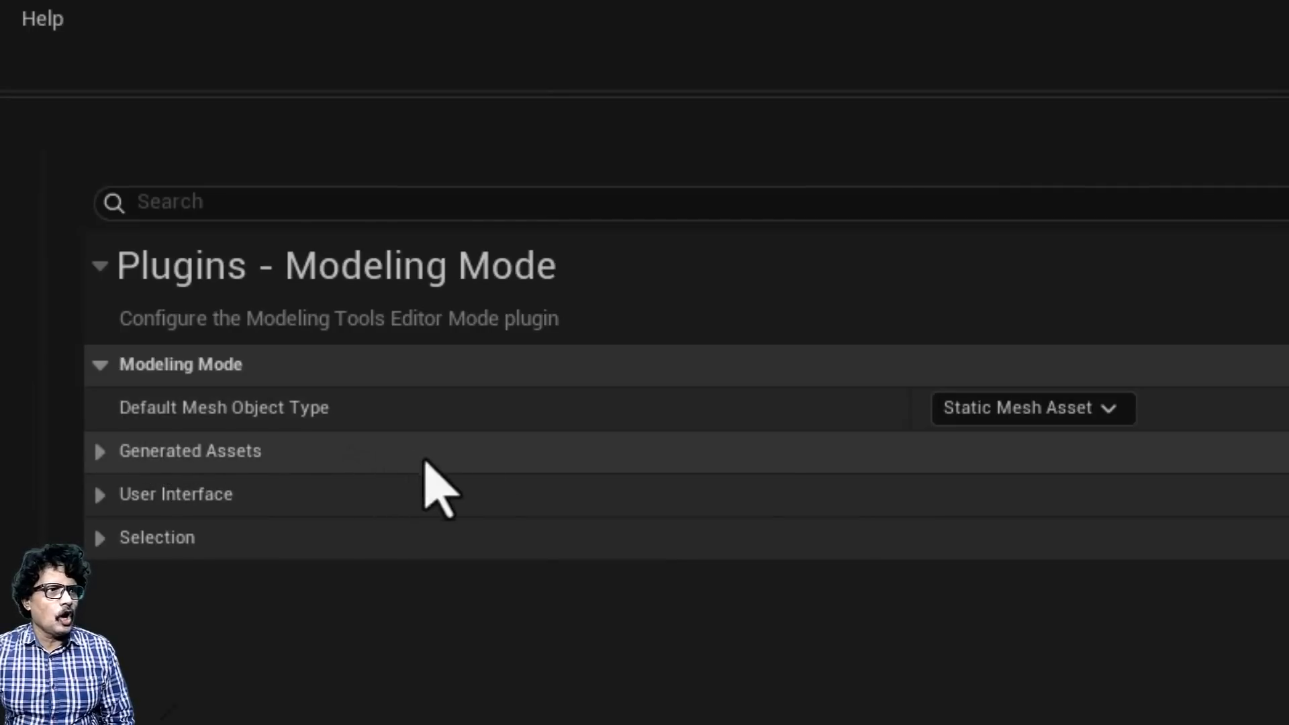
left_click(1093, 410)
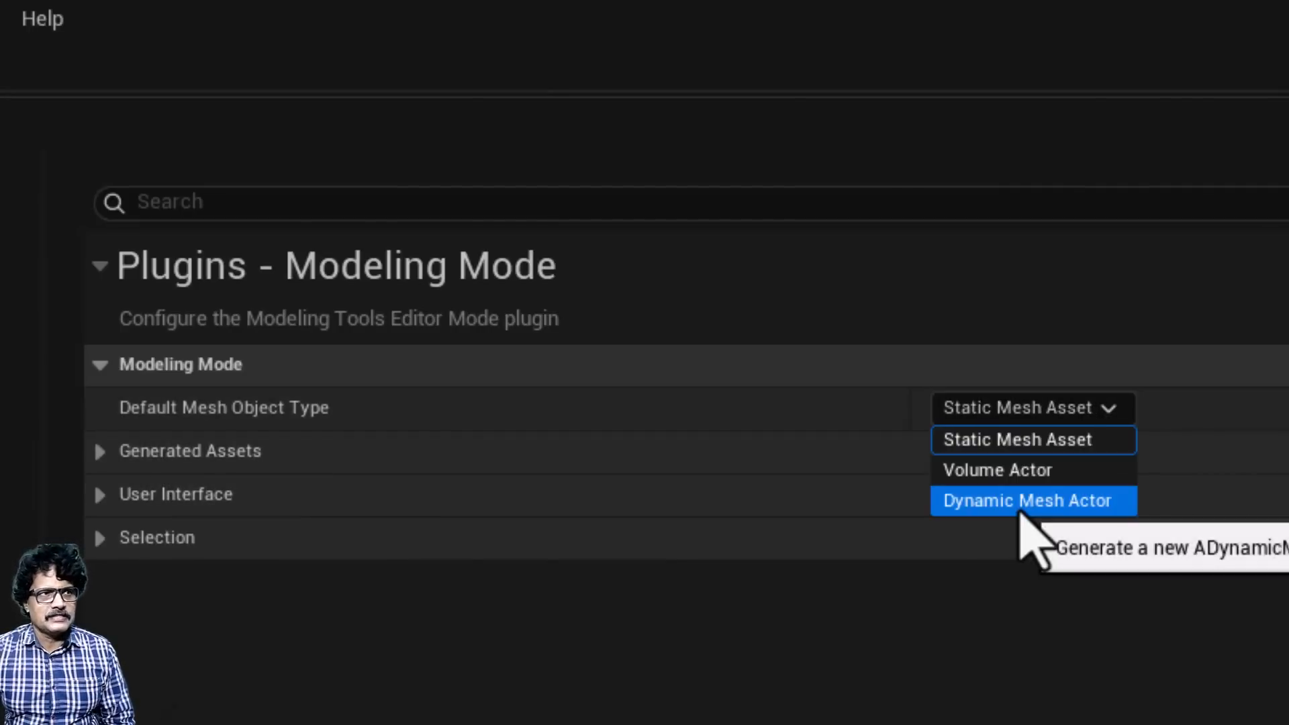
left_click(1017, 442)
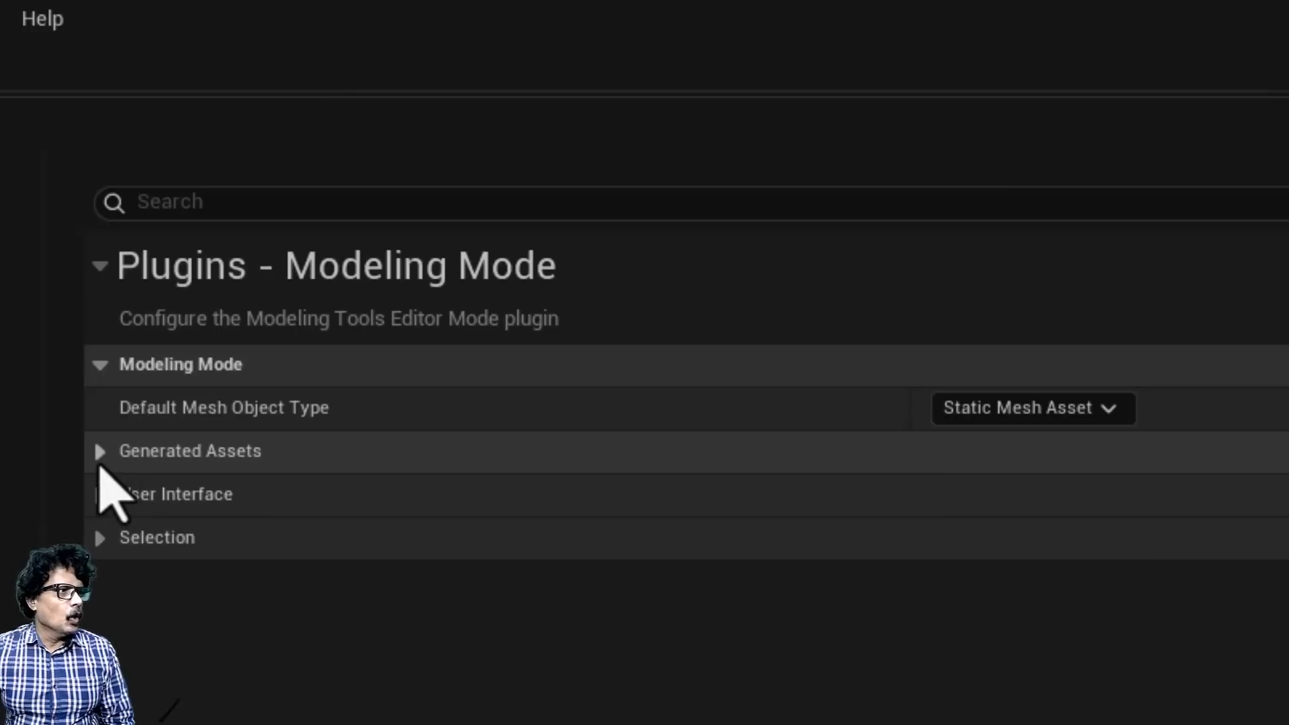
Set the auto generated asset path for Modeling Mode's generated assets to My_Created_Models and close the project settings.
left_click(99, 451)
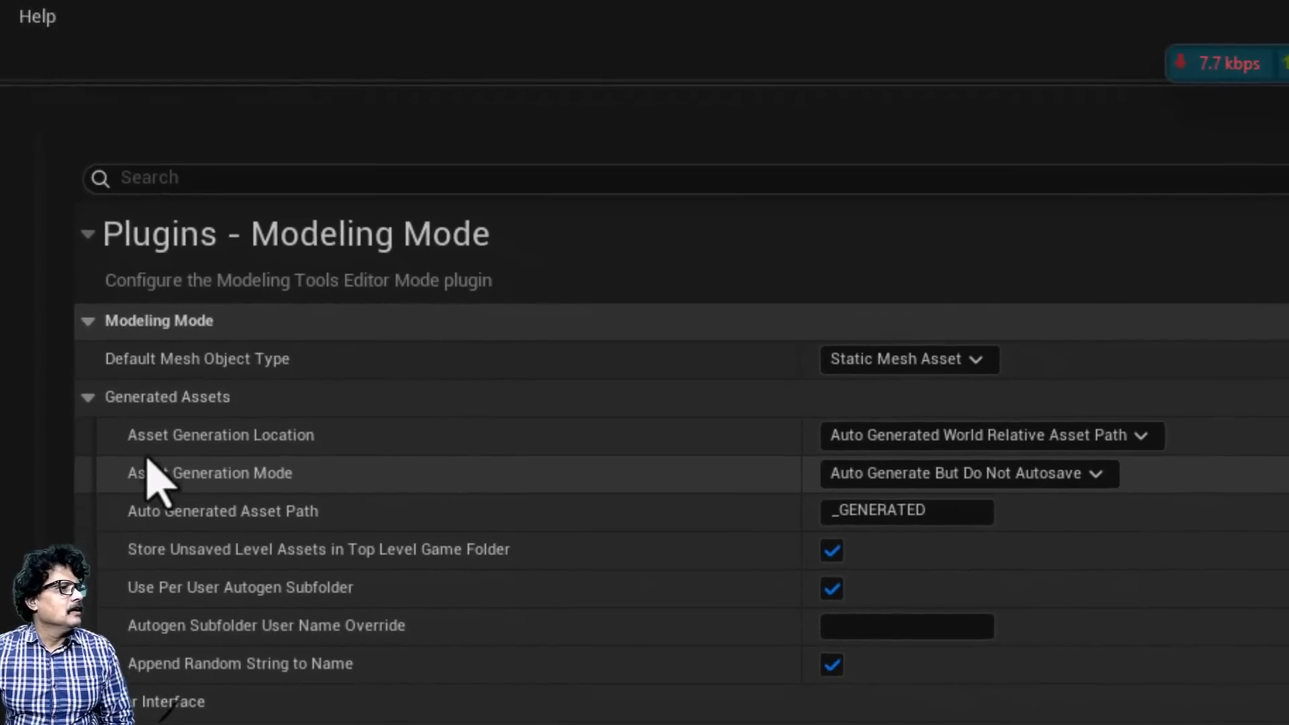
mouse_move(258, 445)
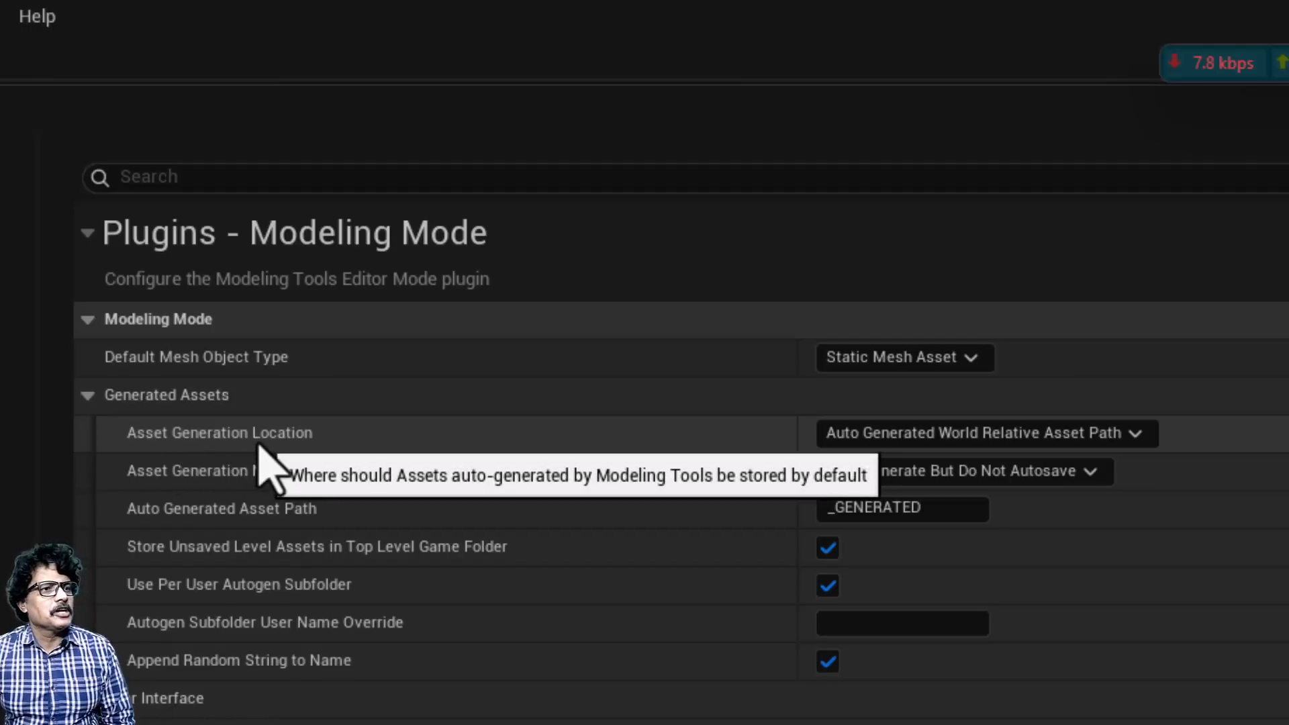
mouse_move(1059, 432)
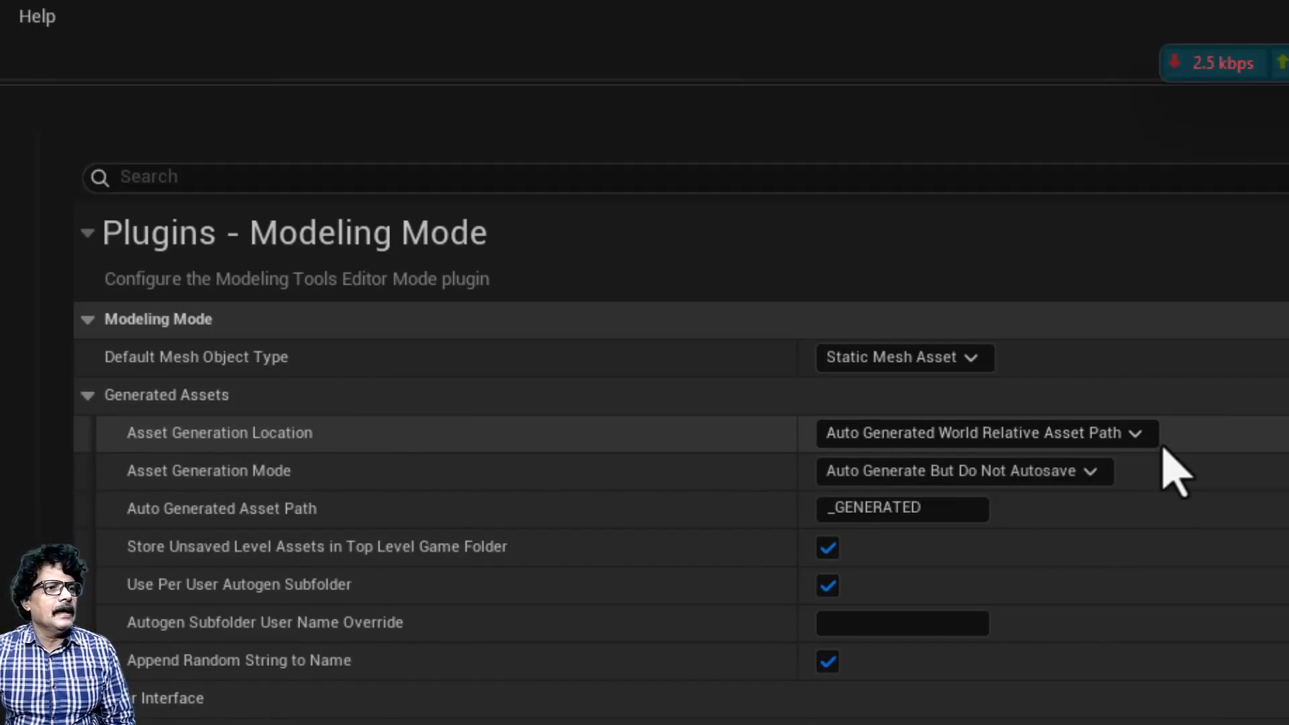
mouse_move(1082, 481)
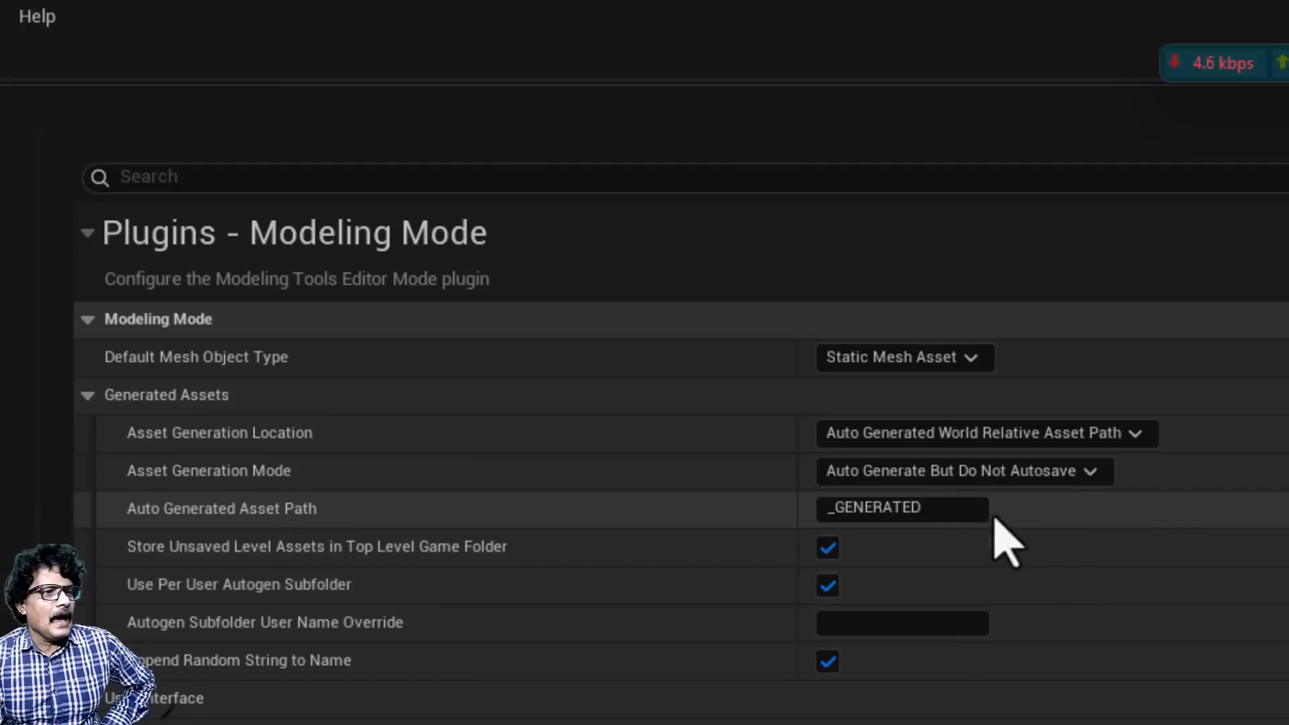
left_click_drag(957, 510, 805, 515)
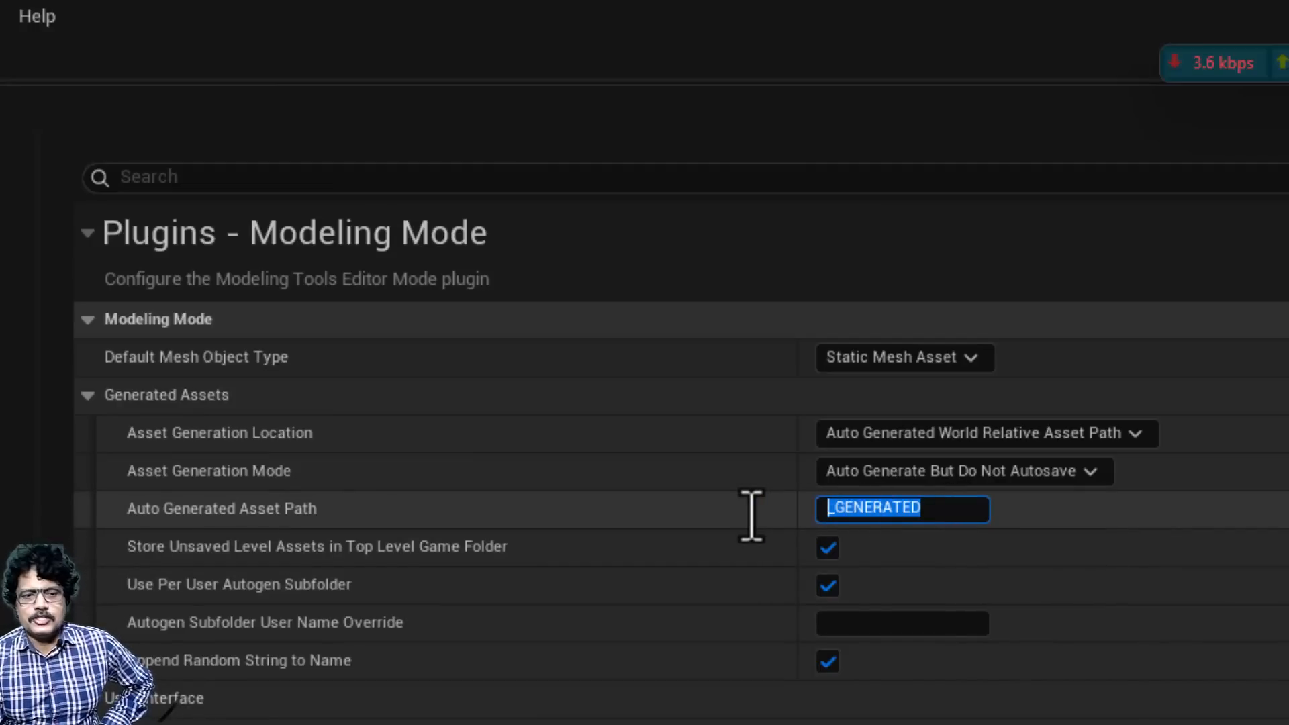
left_click(949, 512)
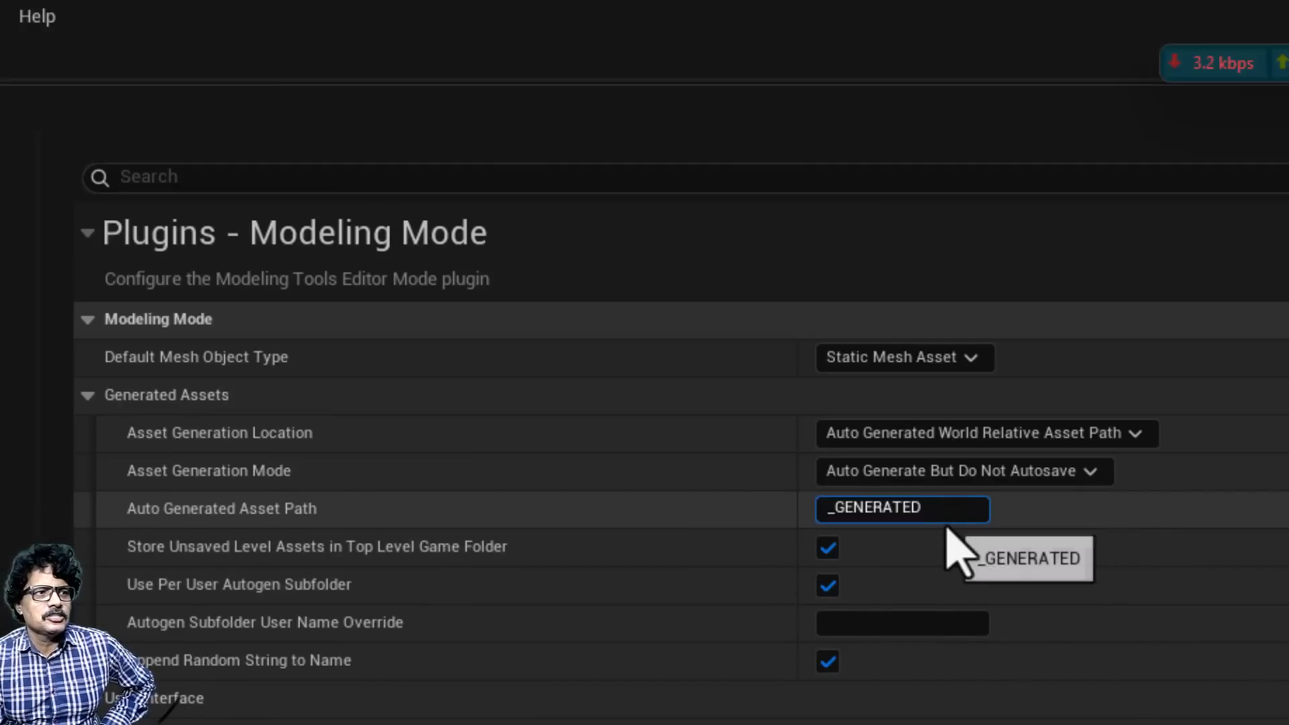
left_click_drag(944, 508, 650, 521)
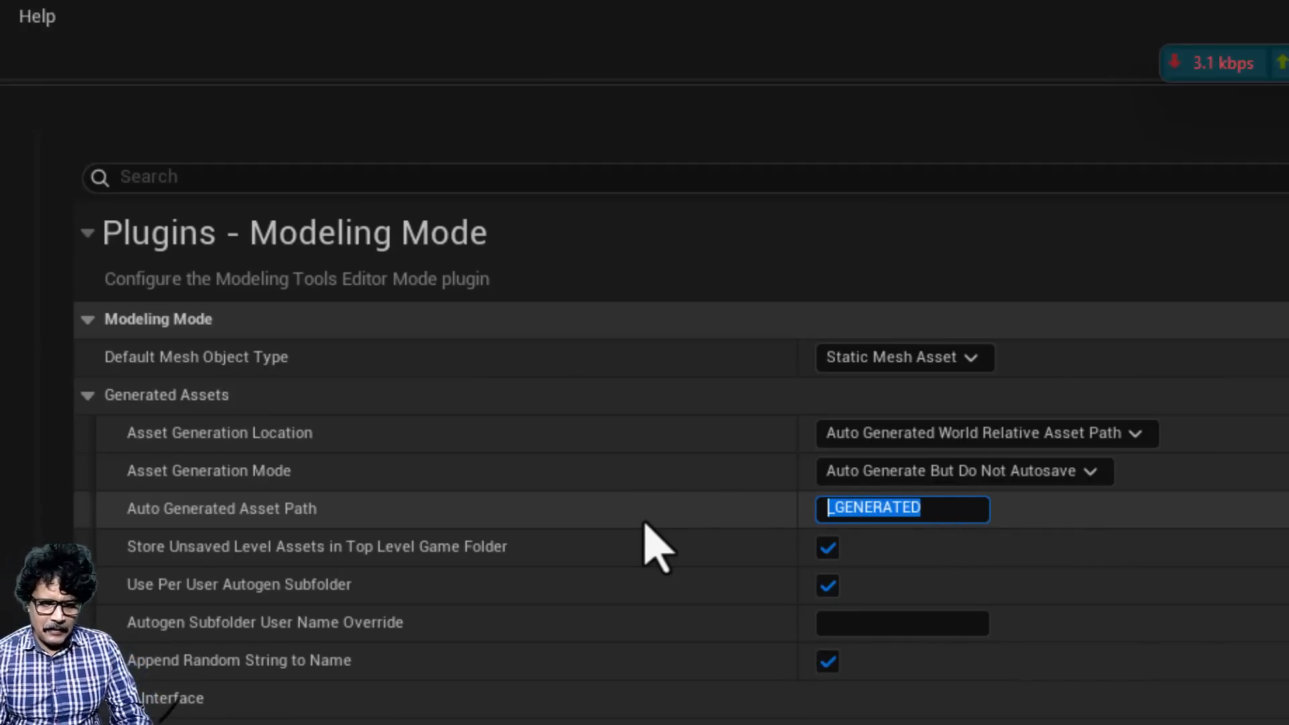
type("My_Created_Models")
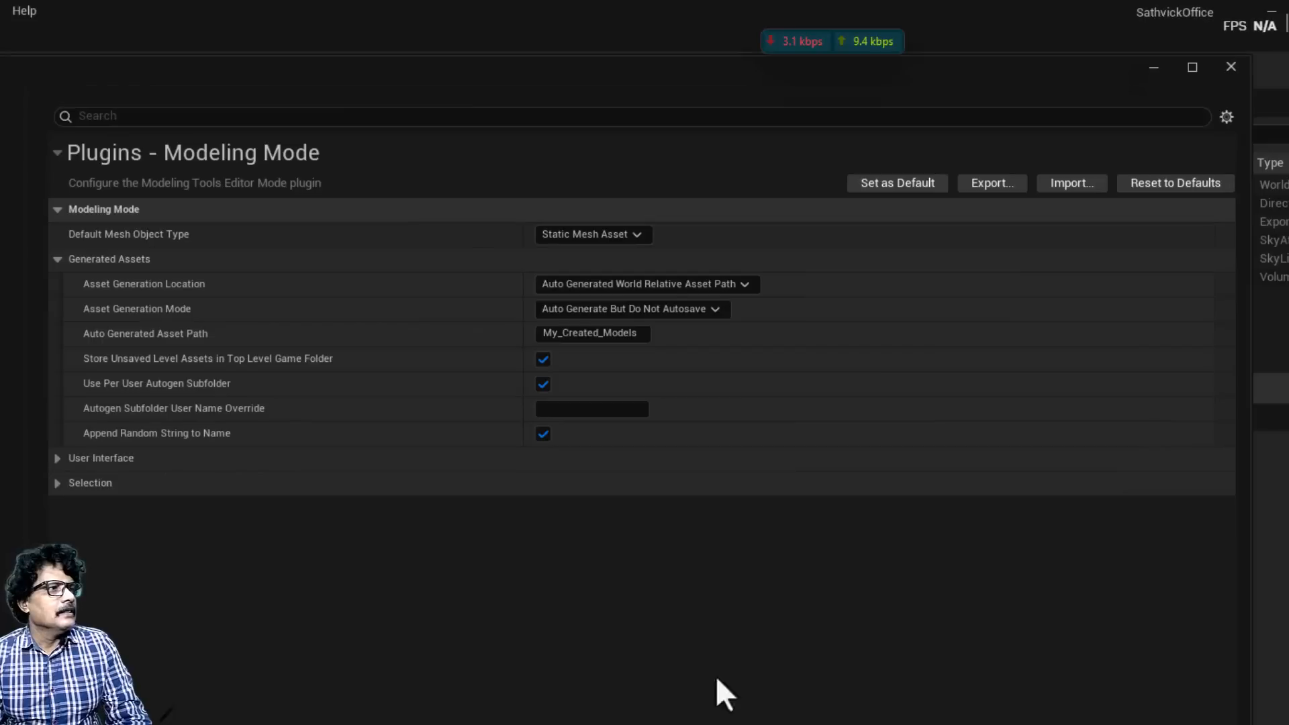
left_click(1233, 69)
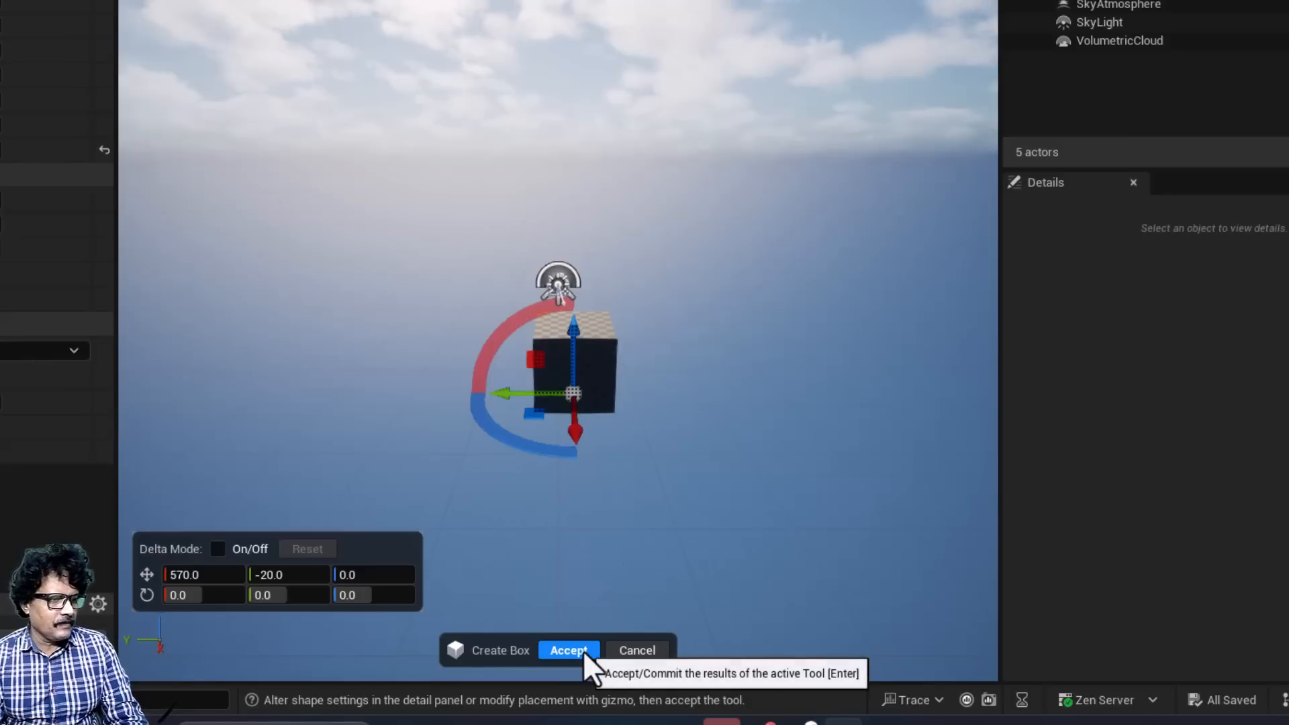
Accept the placed box and locate its static mesh asset in the per-user subfolder of Maps/My_Created_Models.
left_click(581, 651)
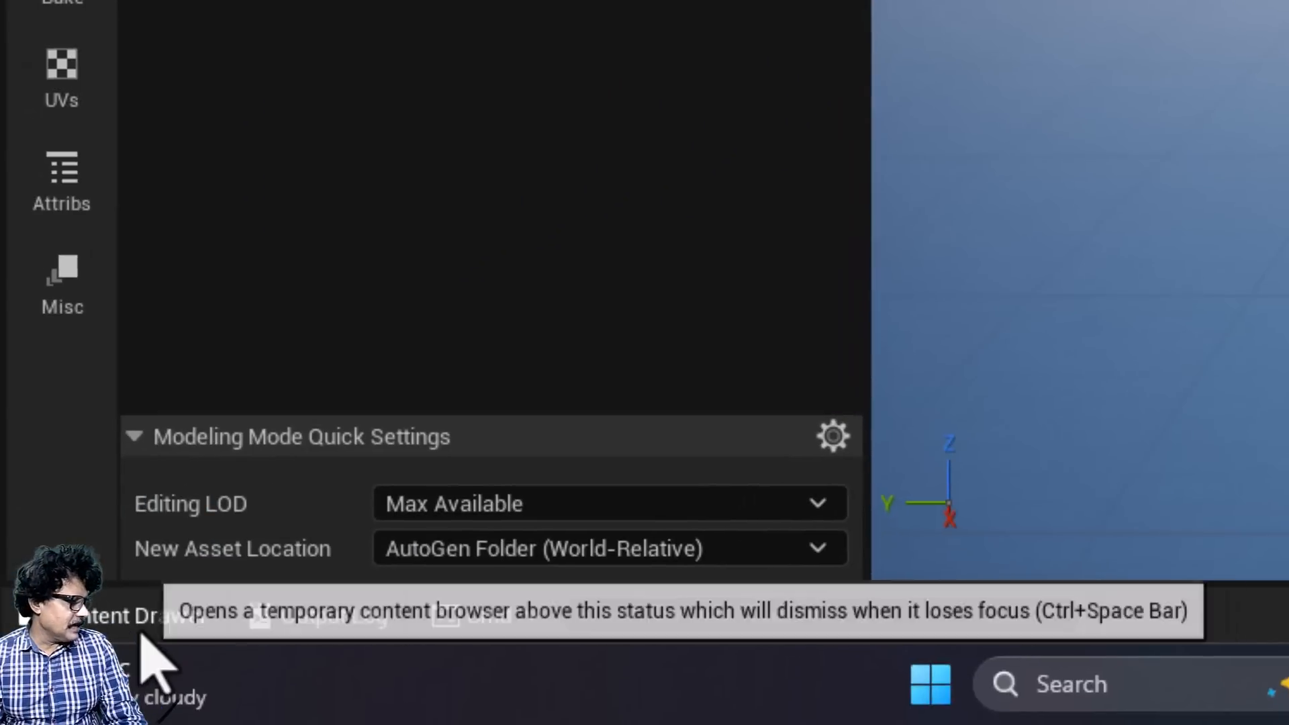
left_click(139, 637)
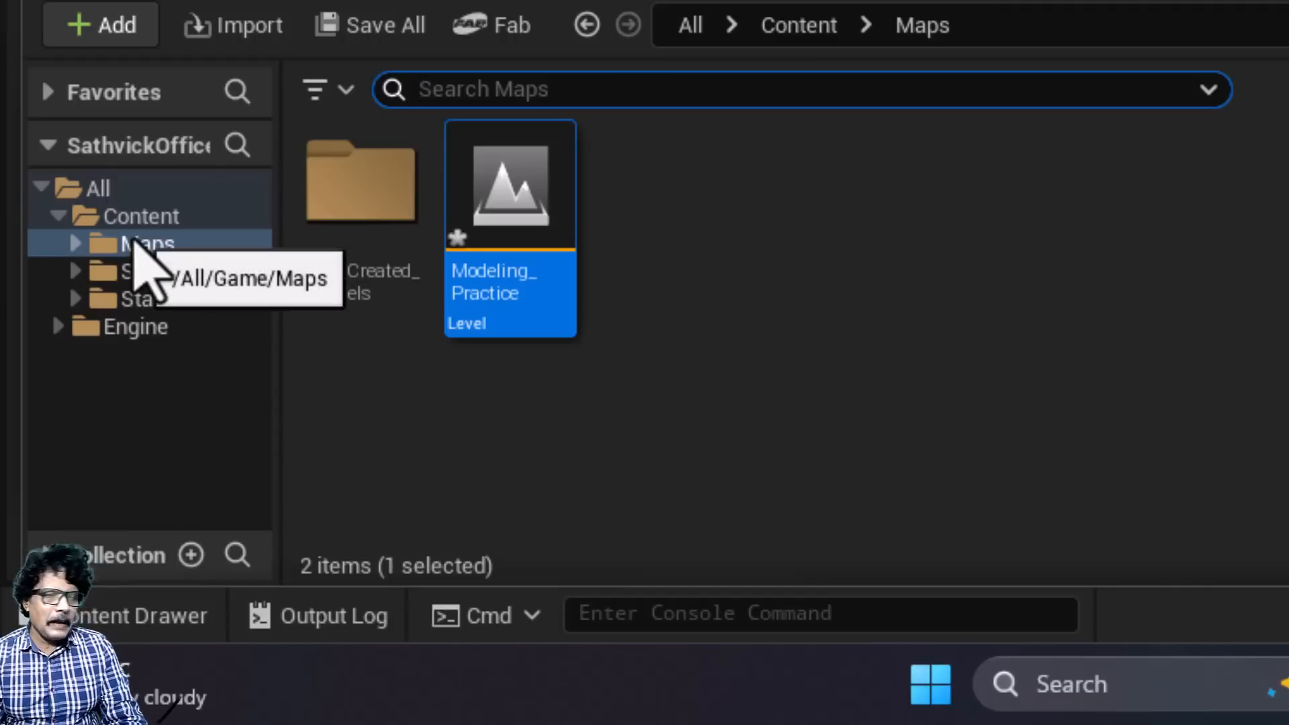
left_click(356, 161)
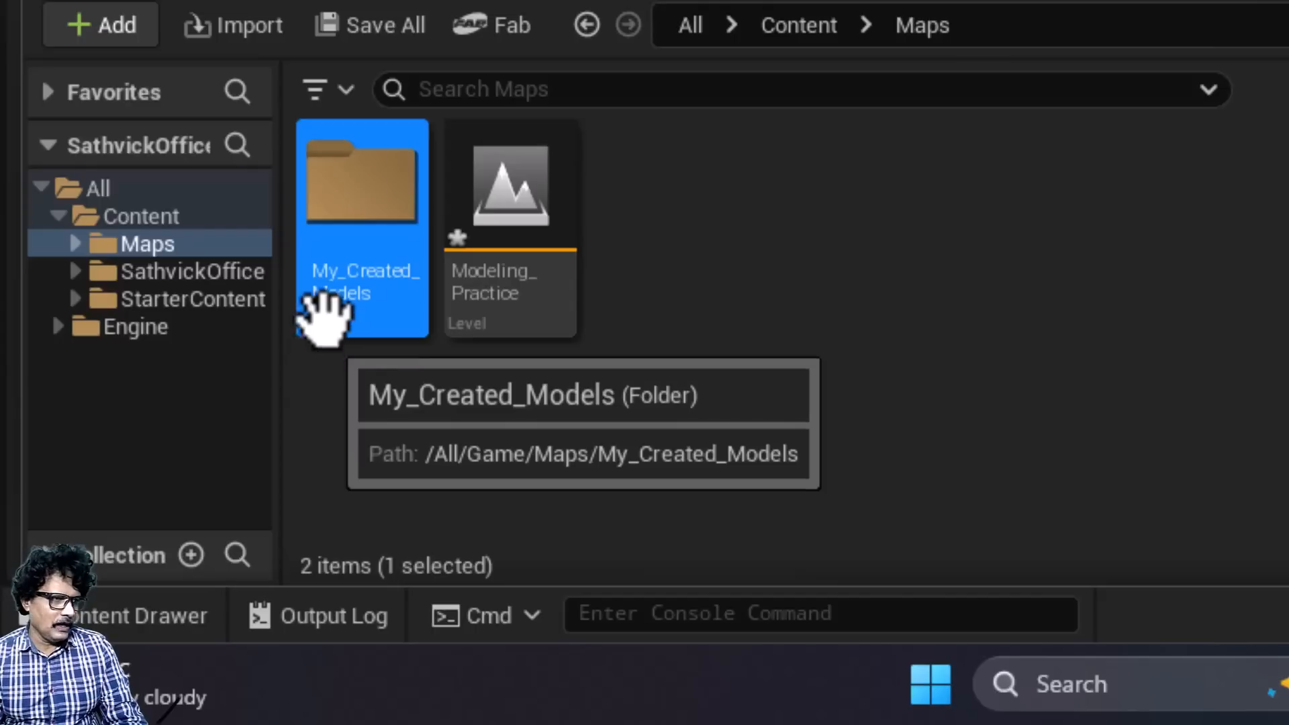
double_click(345, 195)
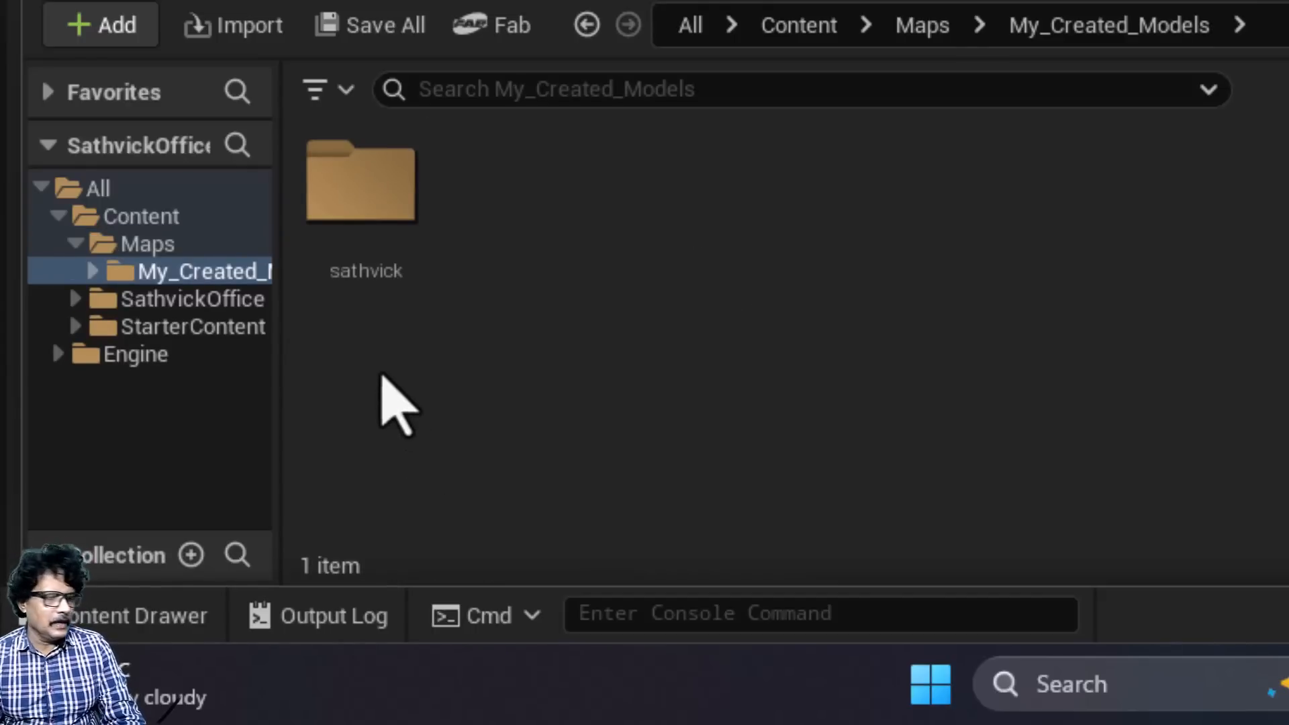
double_click(366, 208)
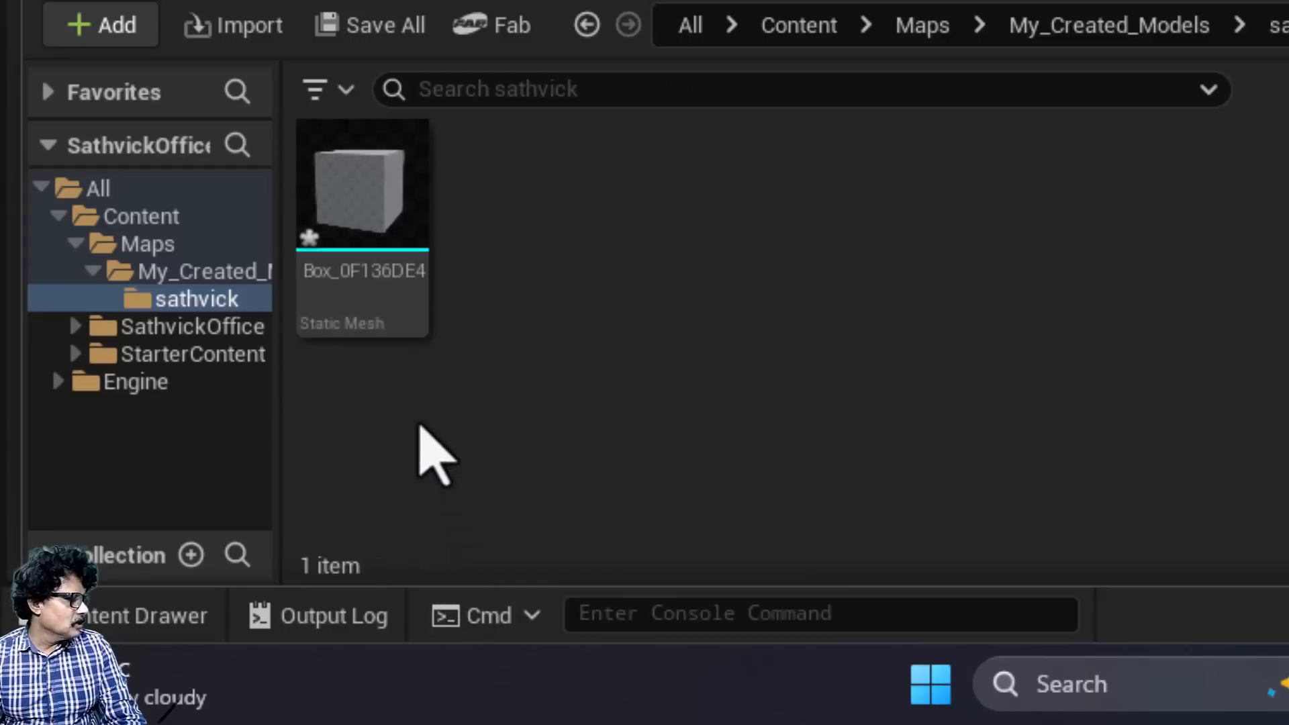
left_click(356, 195)
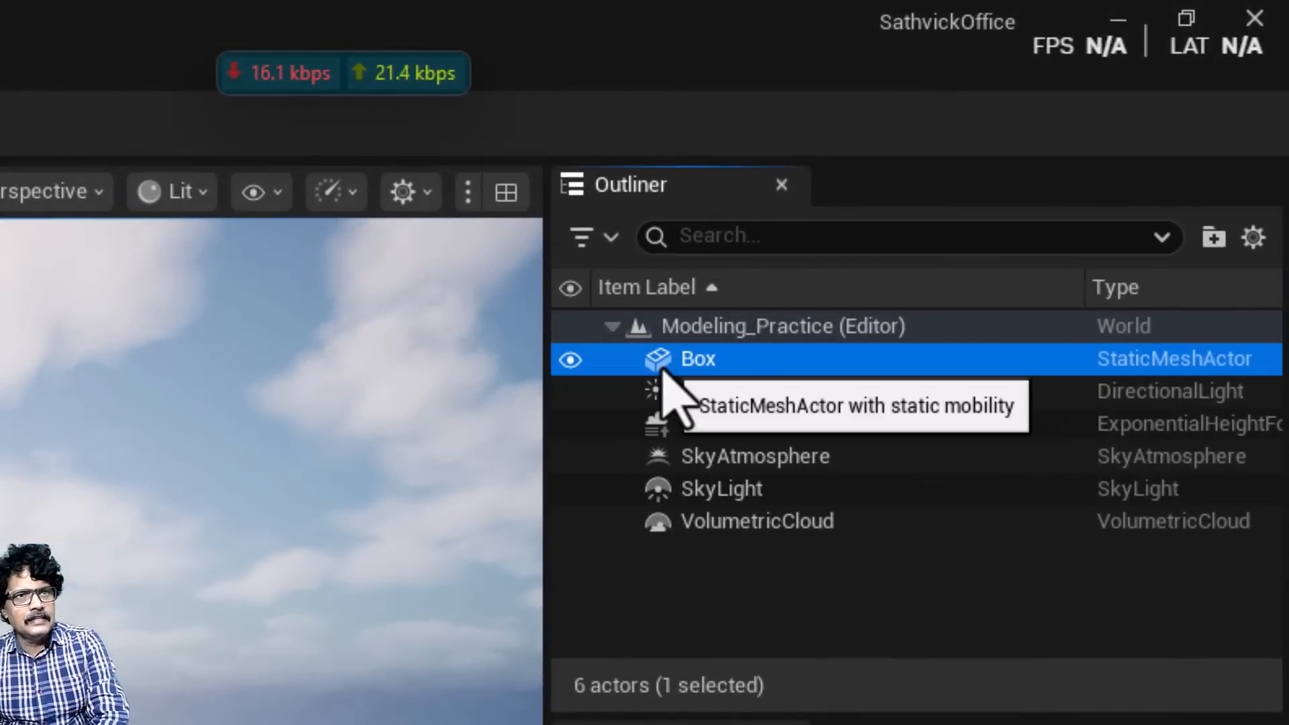
Delete the Box actor from the level and permanently delete its static mesh asset from the My_Created_Models user subfolder.
key("Delete")
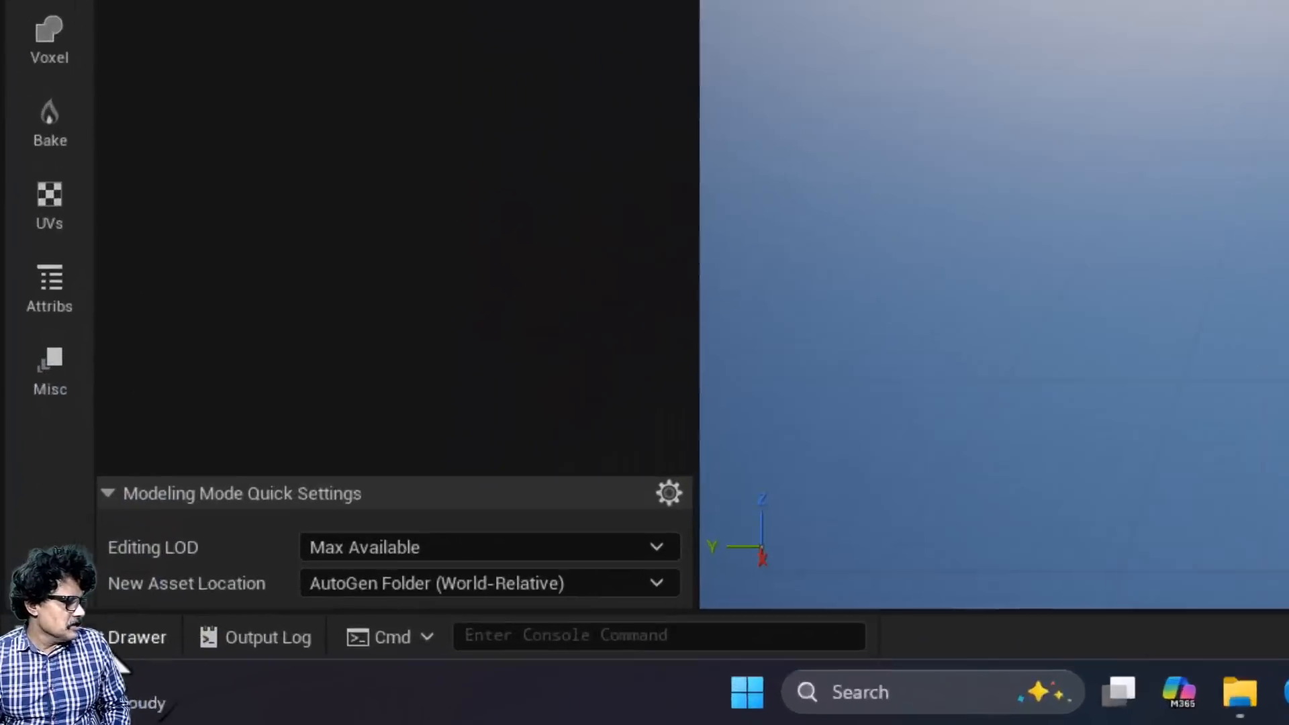
left_click(51, 685)
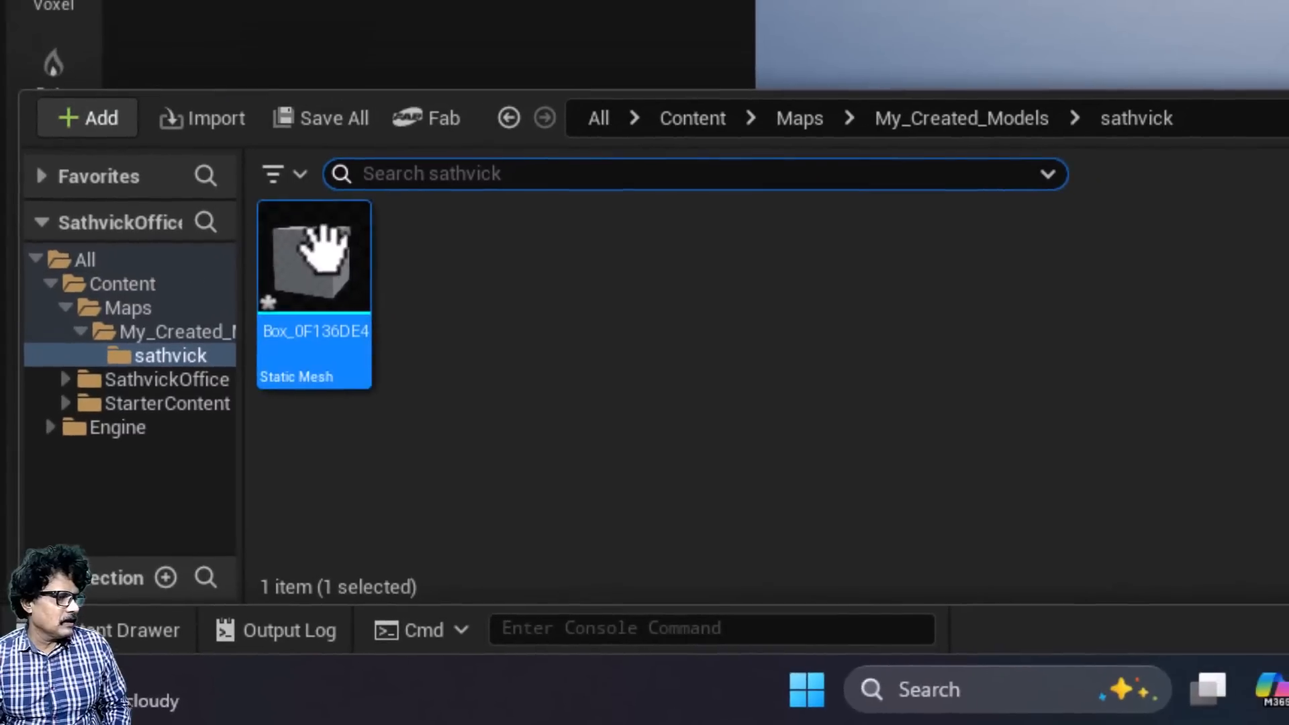
mouse_move(400, 161)
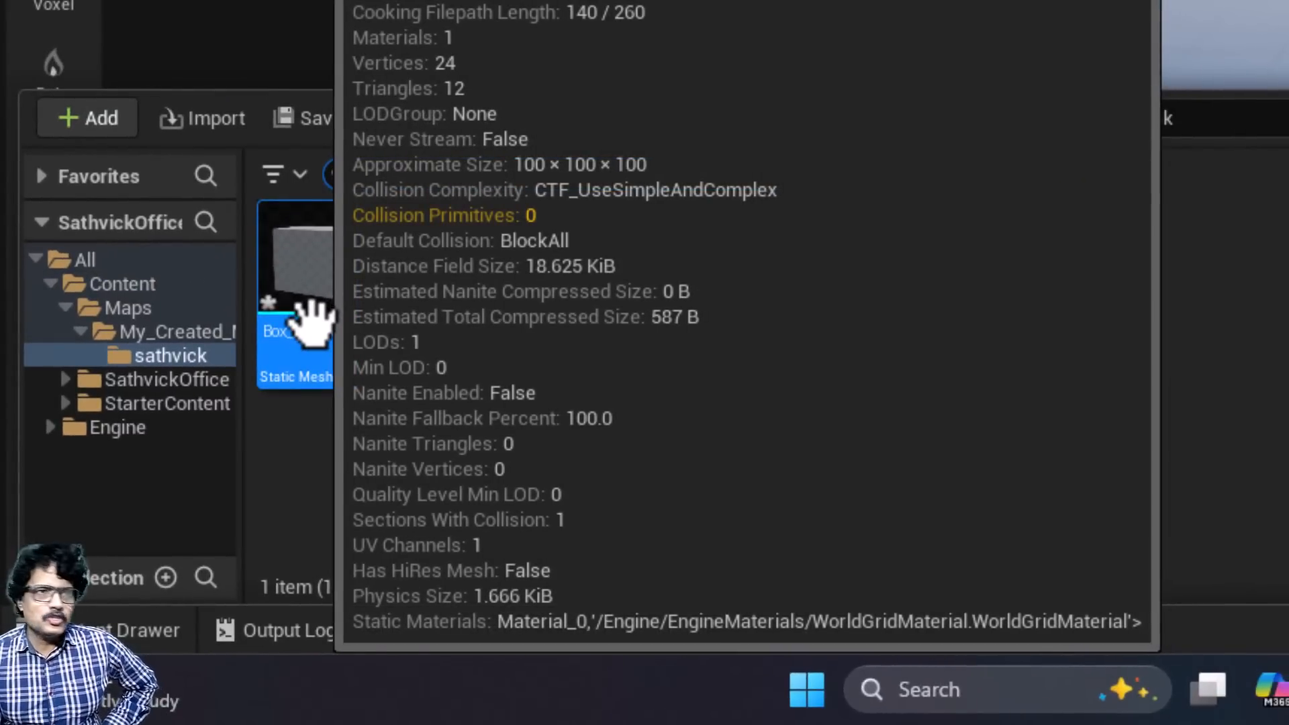
mouse_move(289, 286)
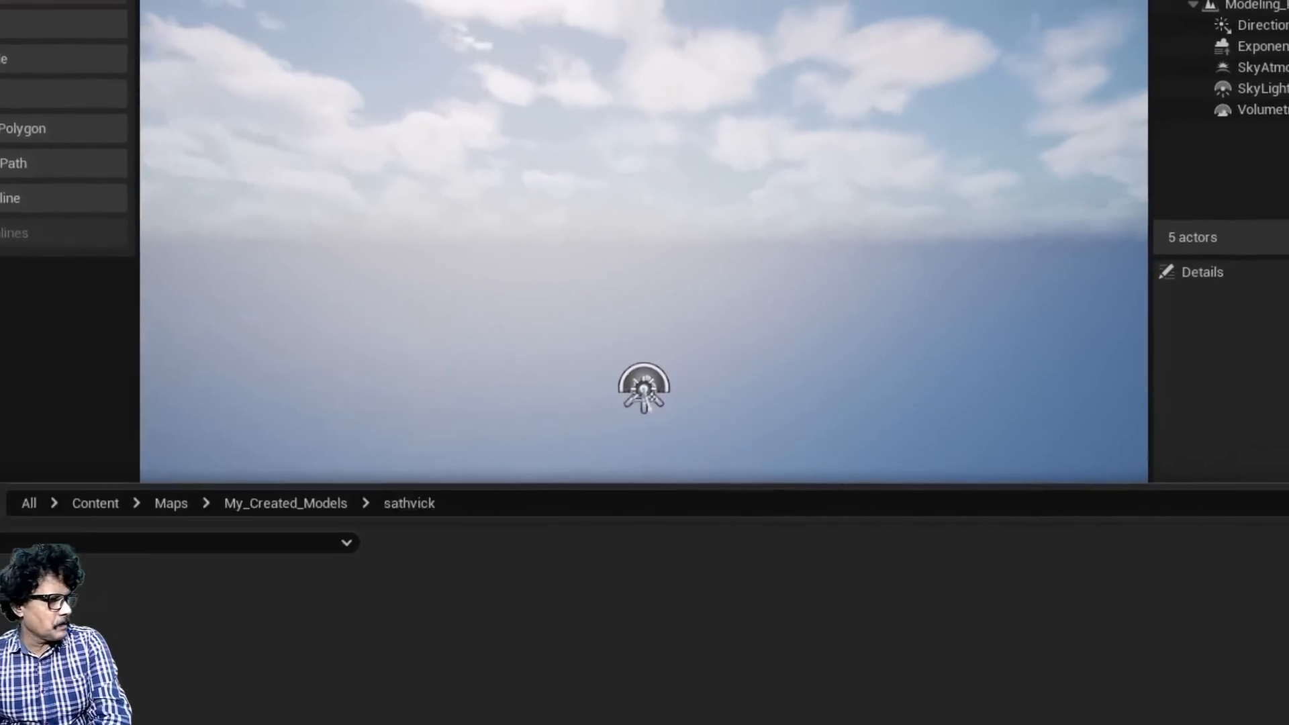
key("Delete")
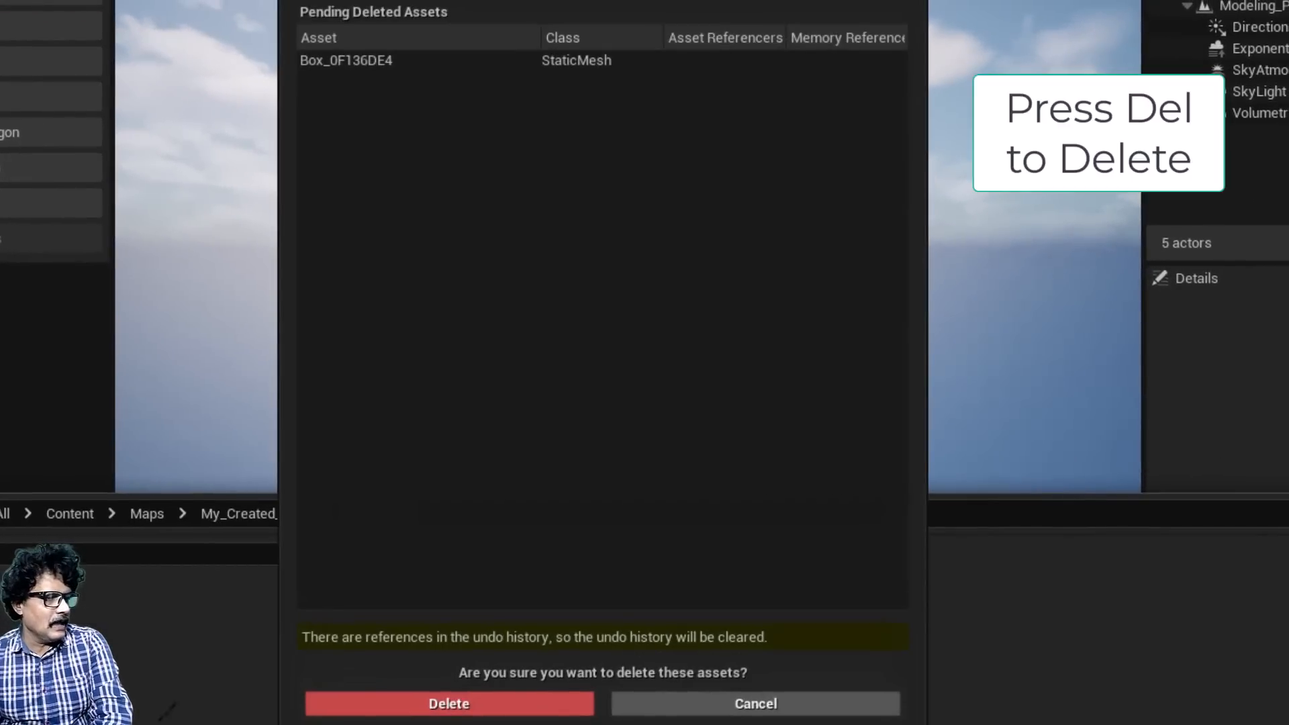
left_click(494, 710)
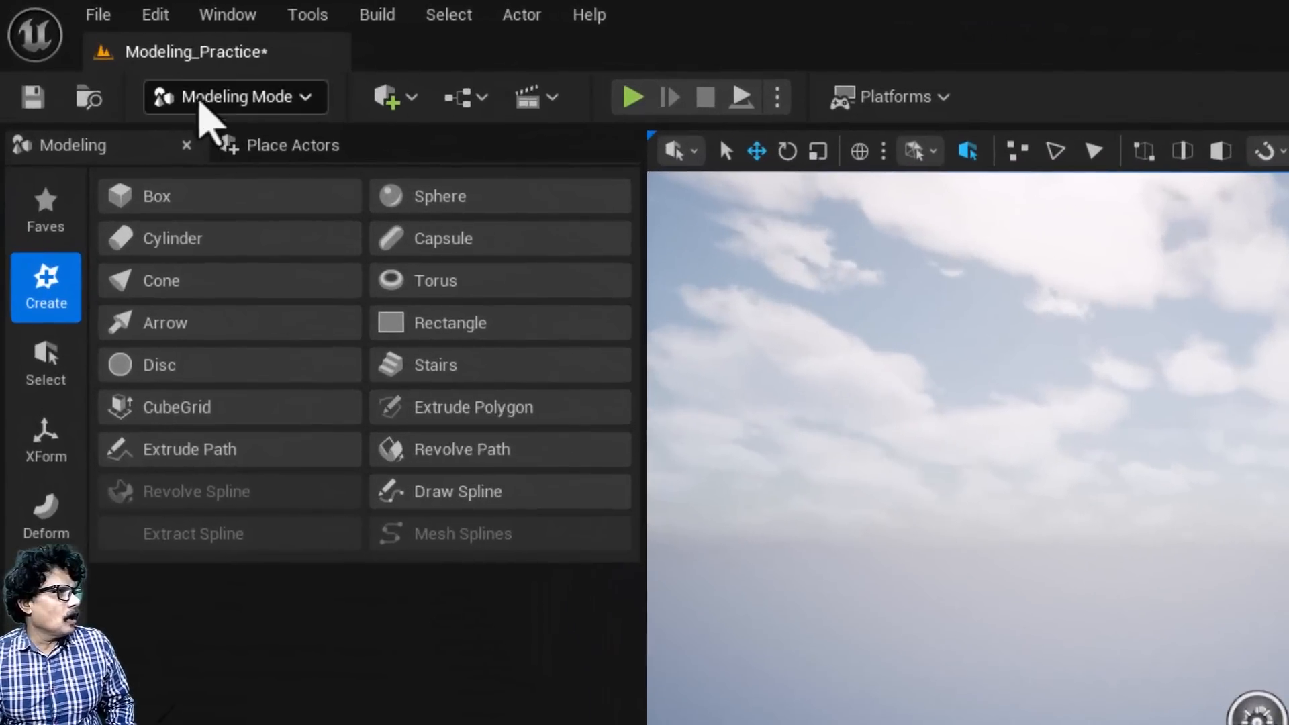
Create a box with Volume output at about 580, 20, 0, accept it, and delete the resulting blocking volume.
left_click(190, 201)
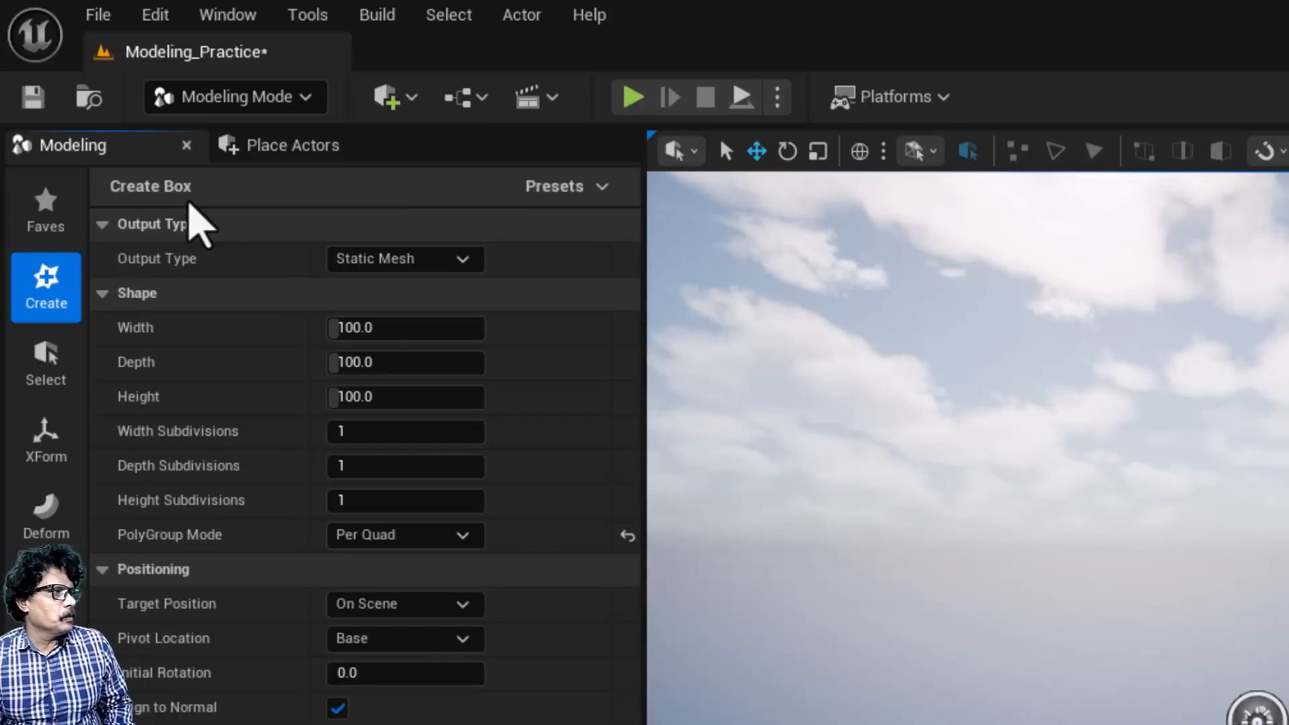
left_click(410, 261)
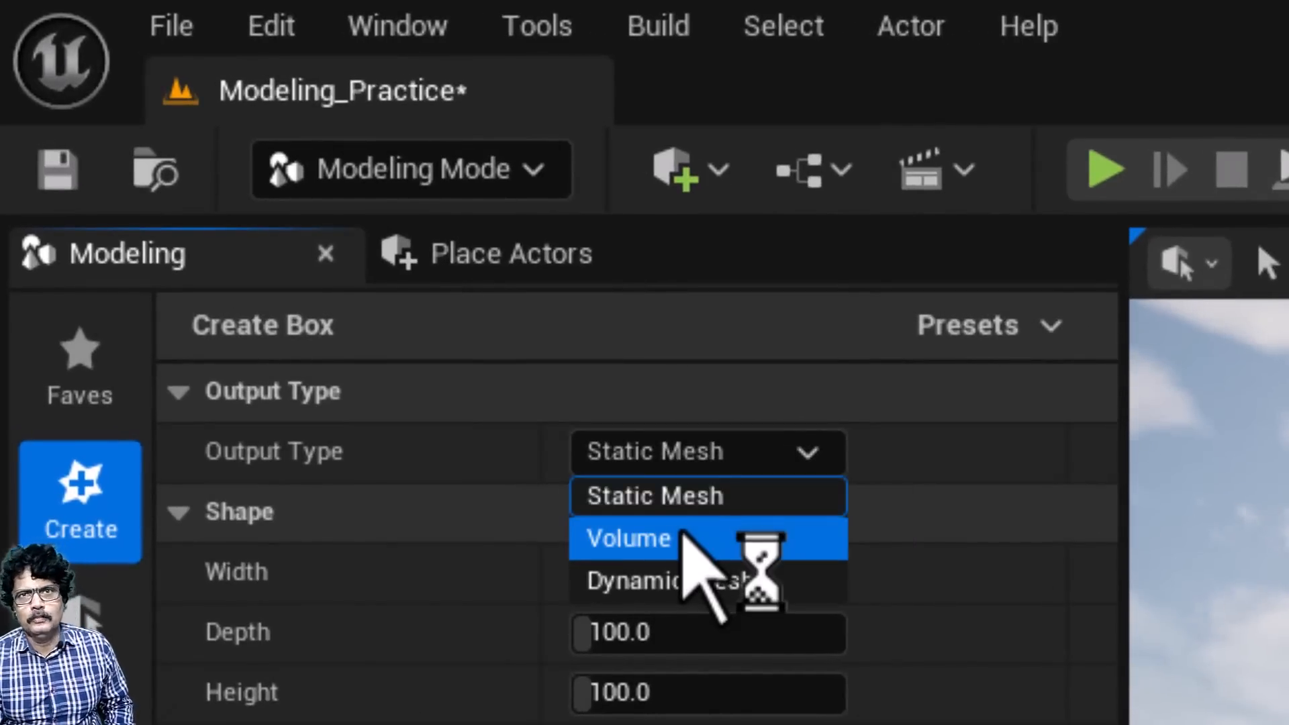
left_click(682, 537)
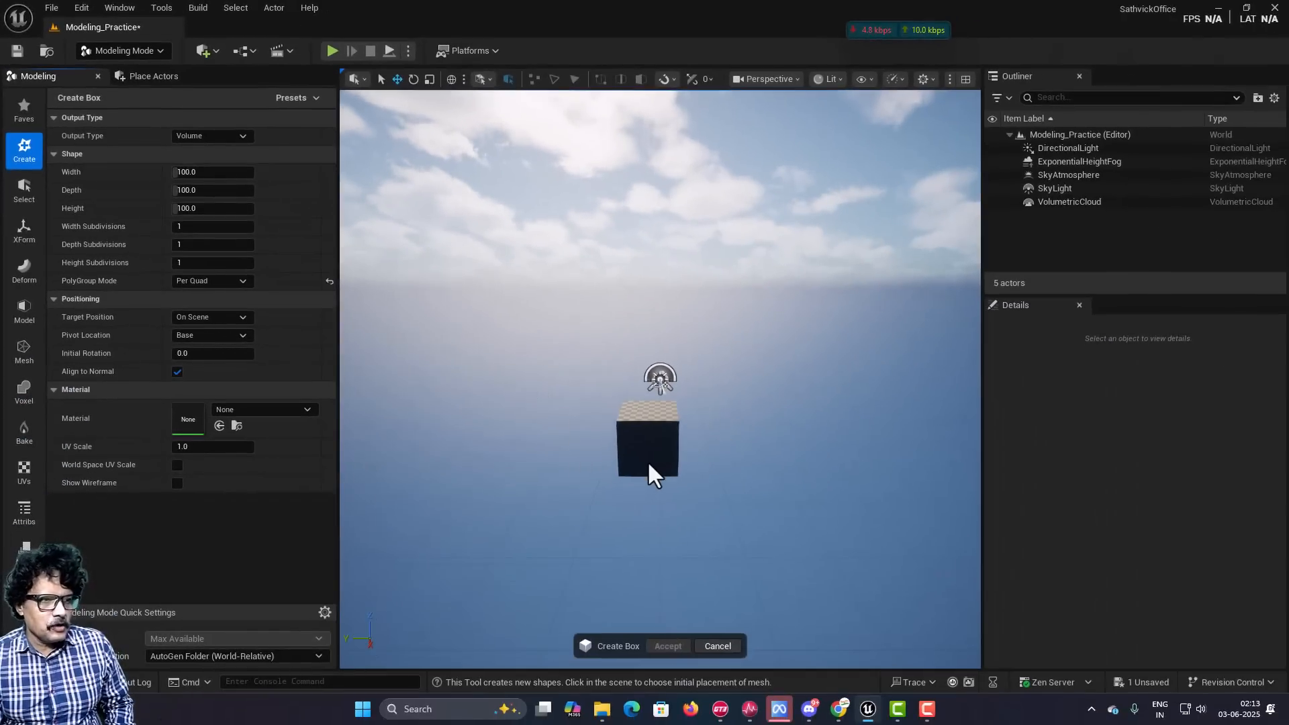
left_click(647, 464)
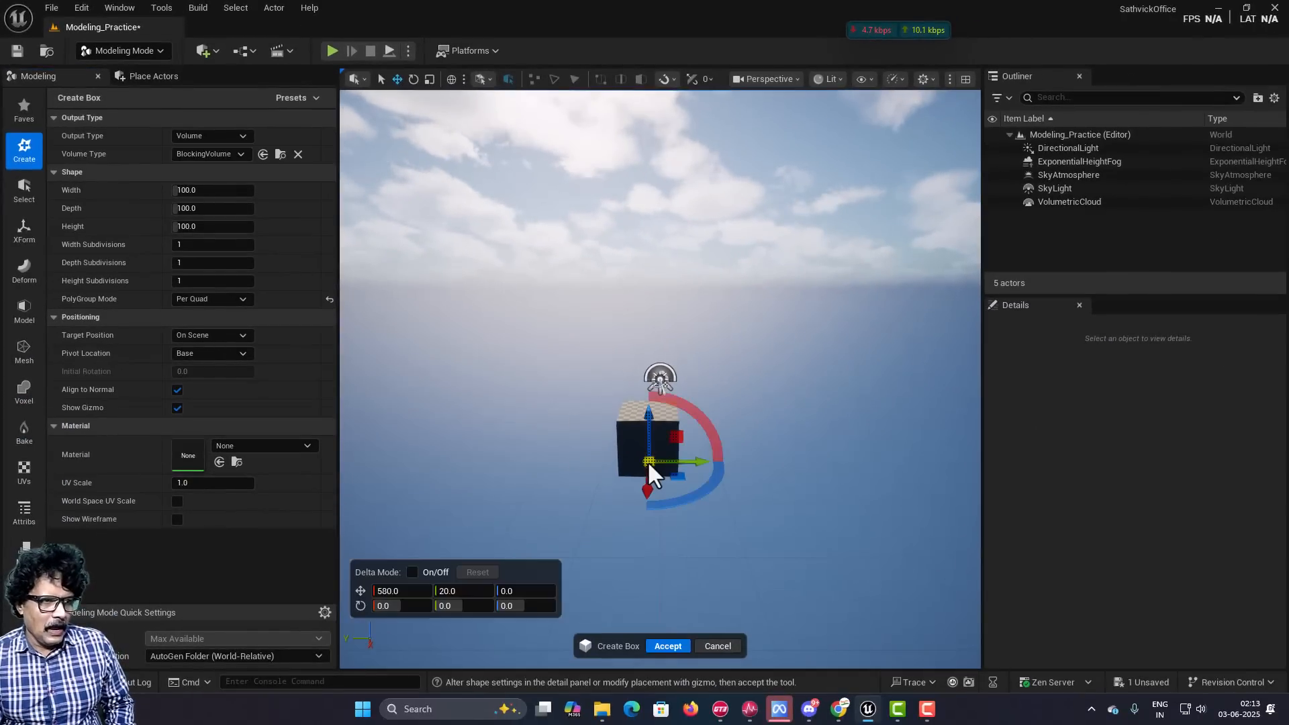
left_click(666, 644)
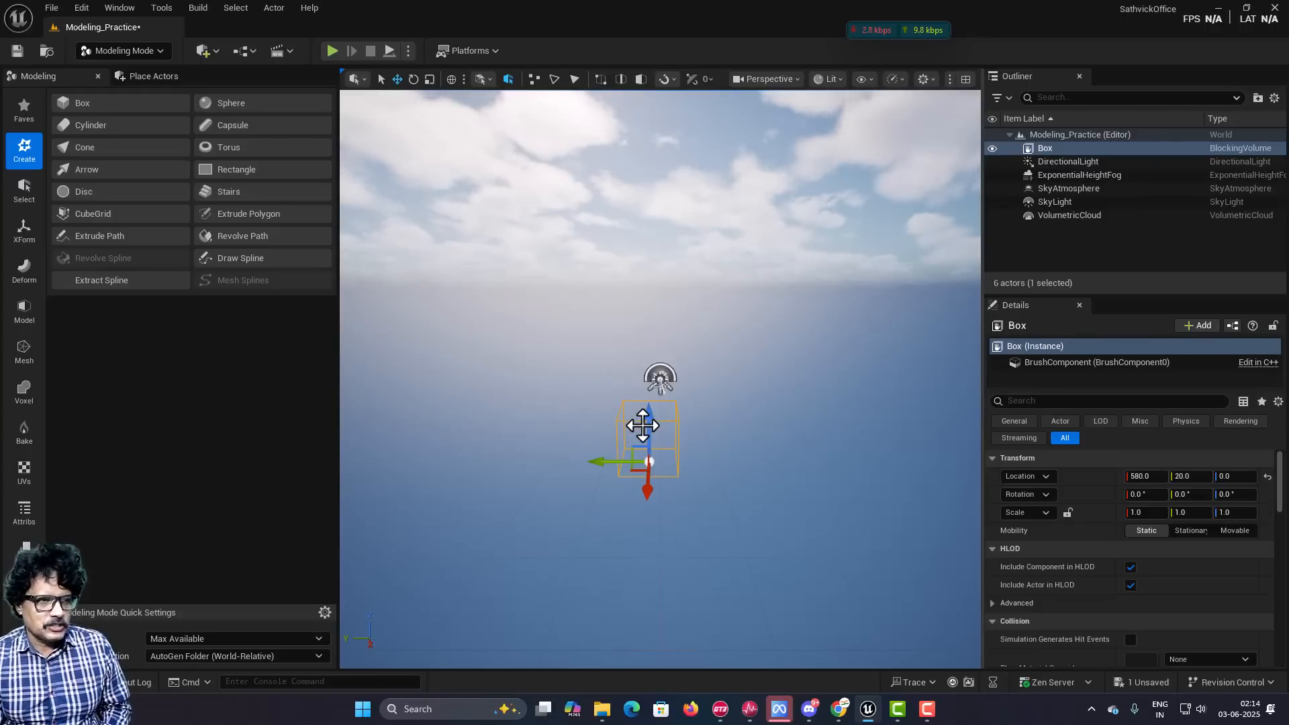
key("Delete")
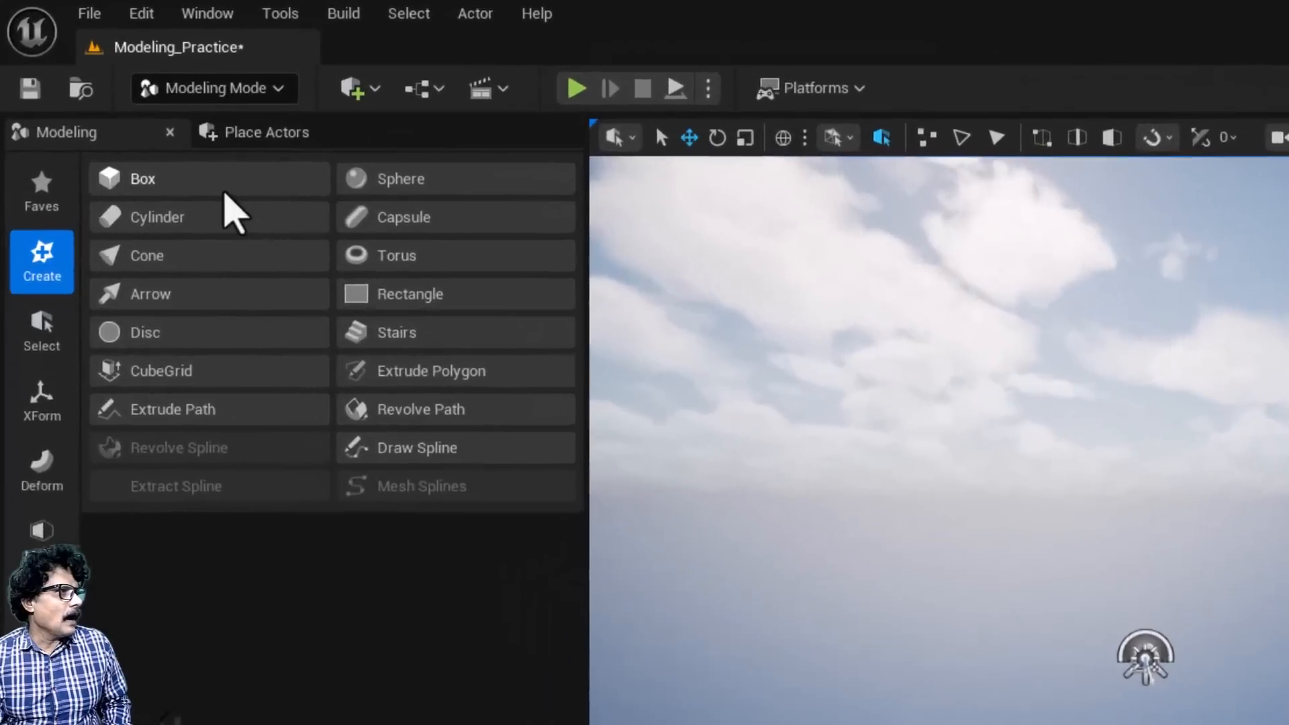
Start a new box shape and review the available volume types, keeping BlockingVolume.
left_click(136, 110)
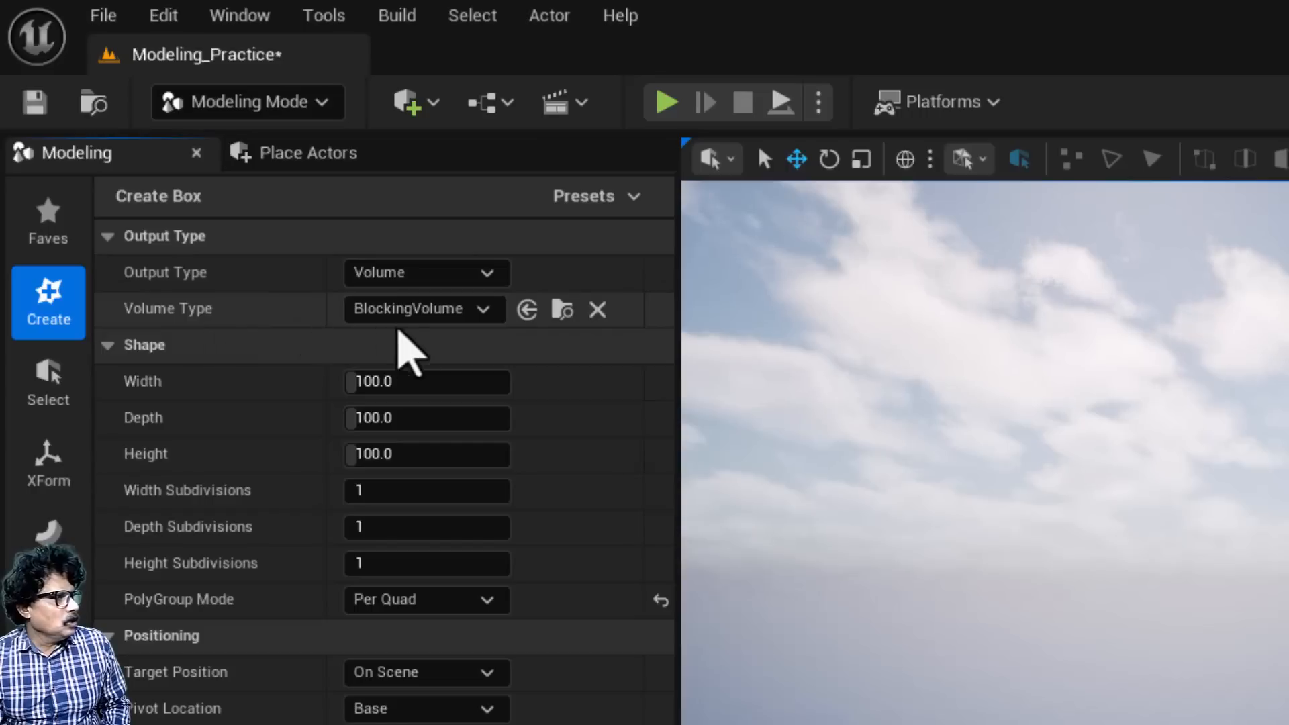
left_click(421, 316)
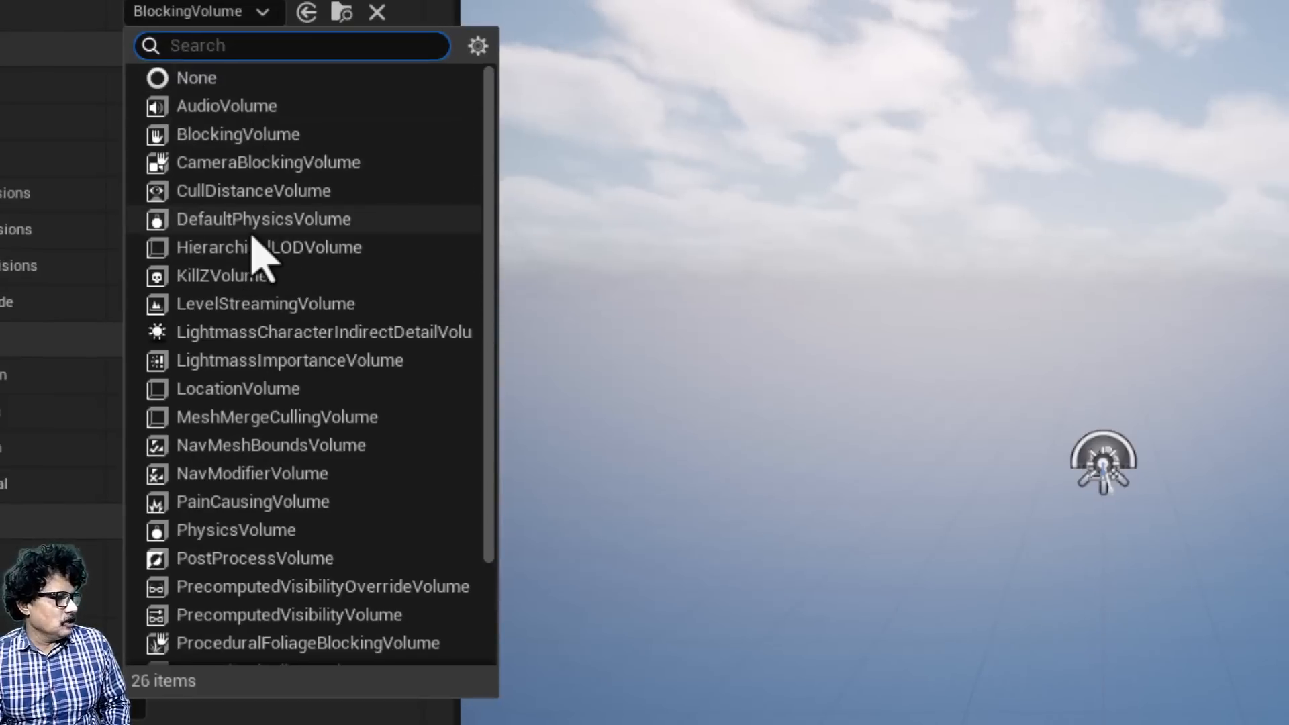
scroll(258, 258, "down", 5)
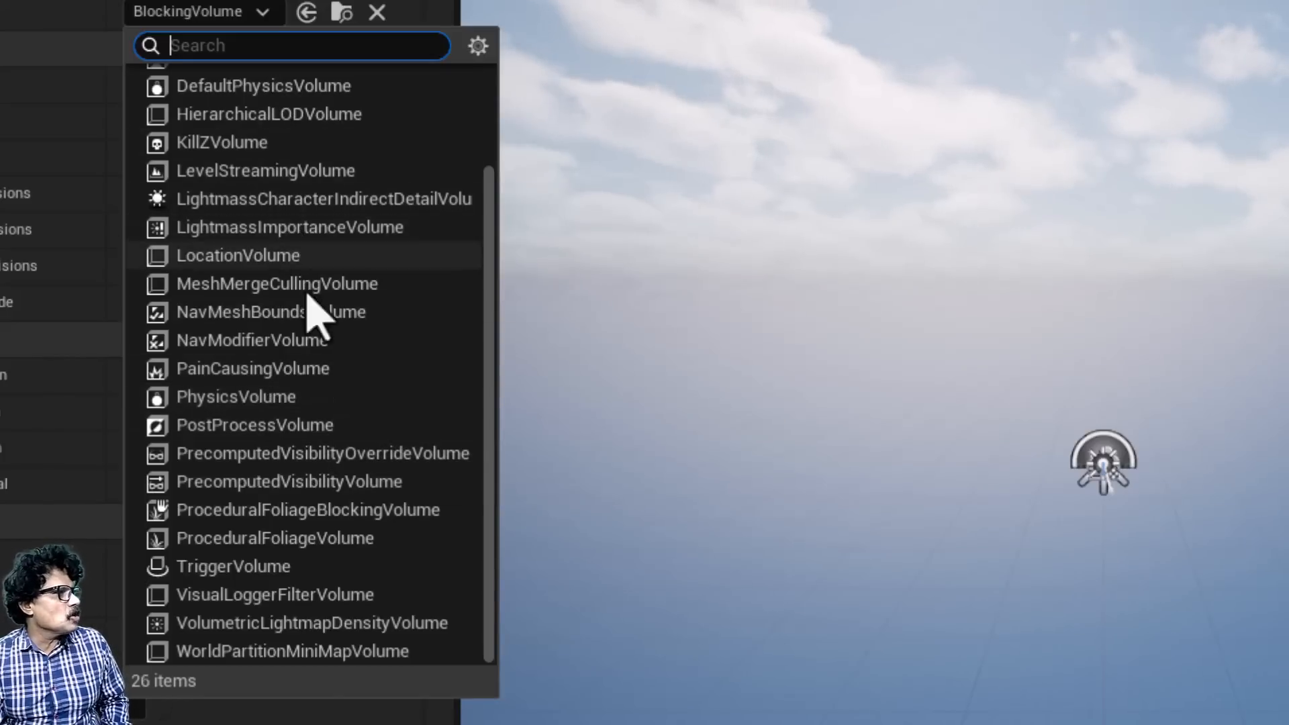
scroll(333, 396, "up", 2)
scroll(333, 398, "up", 2)
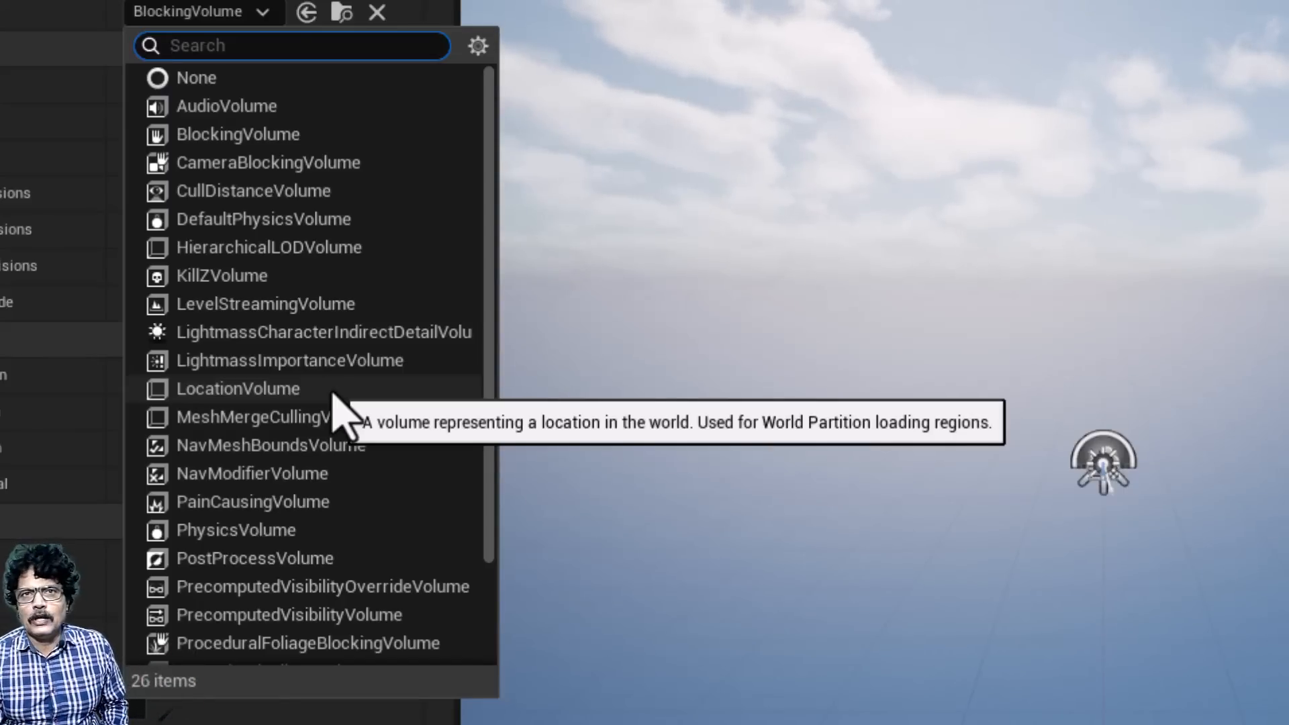
left_click(257, 137)
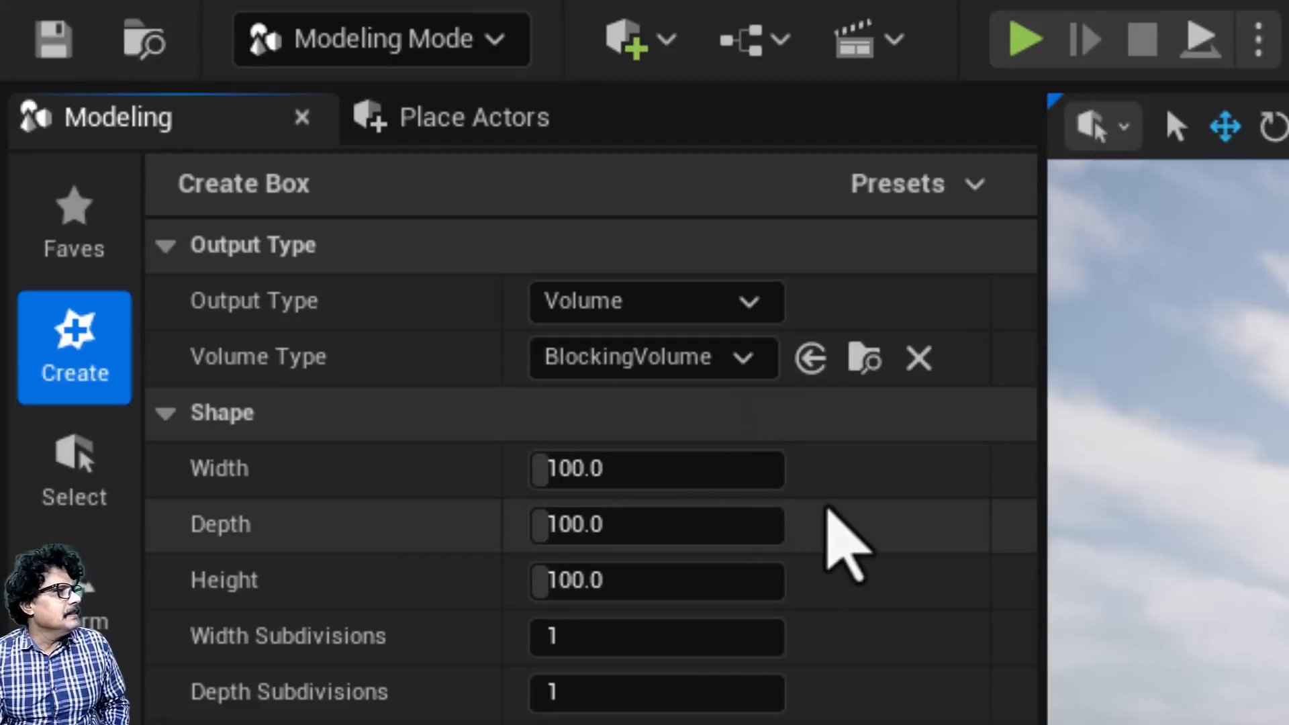
Create a box with Dynamic Mesh output at about 620, -20, 0 and accept it.
left_click(716, 309)
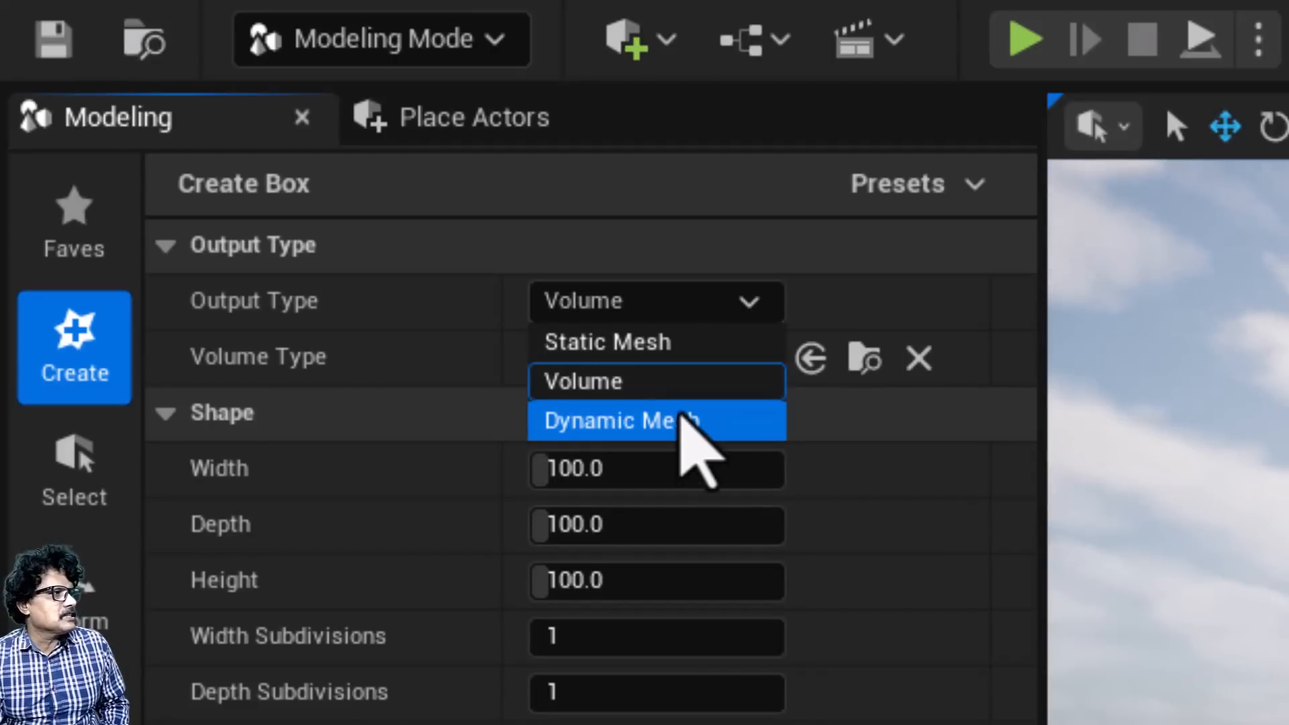
left_click(682, 424)
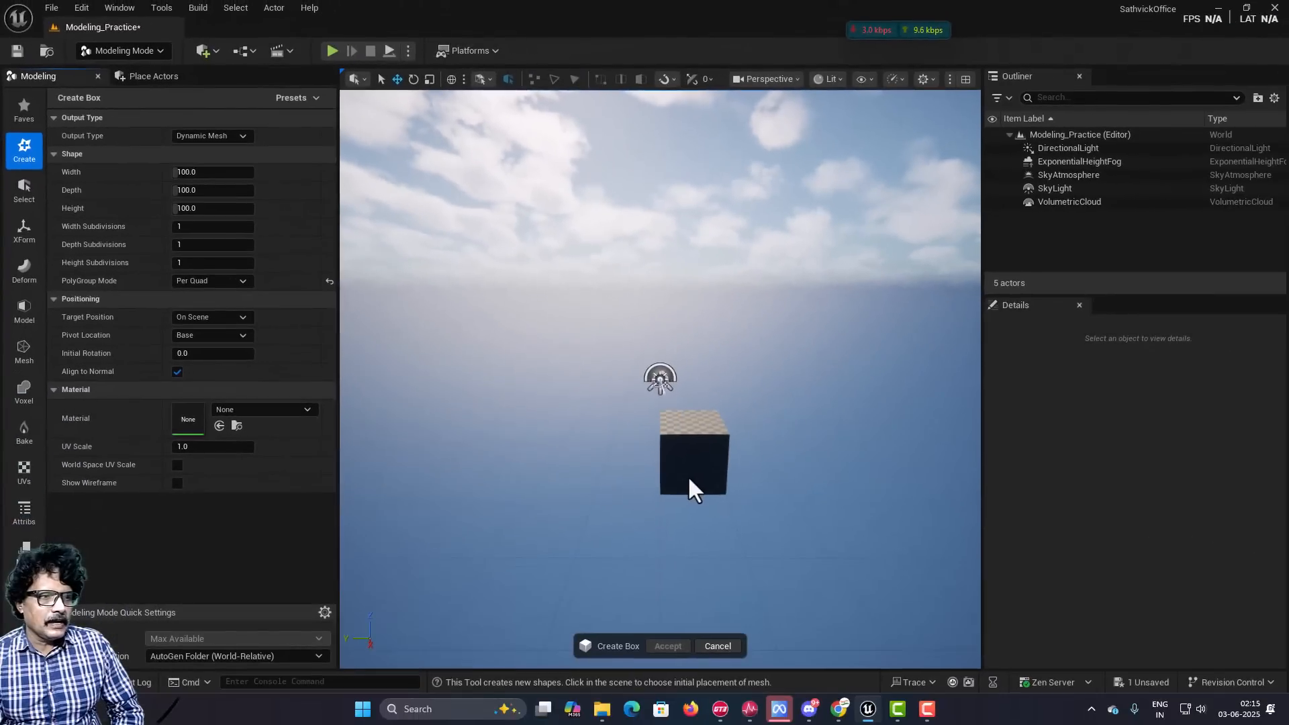
left_click(674, 477)
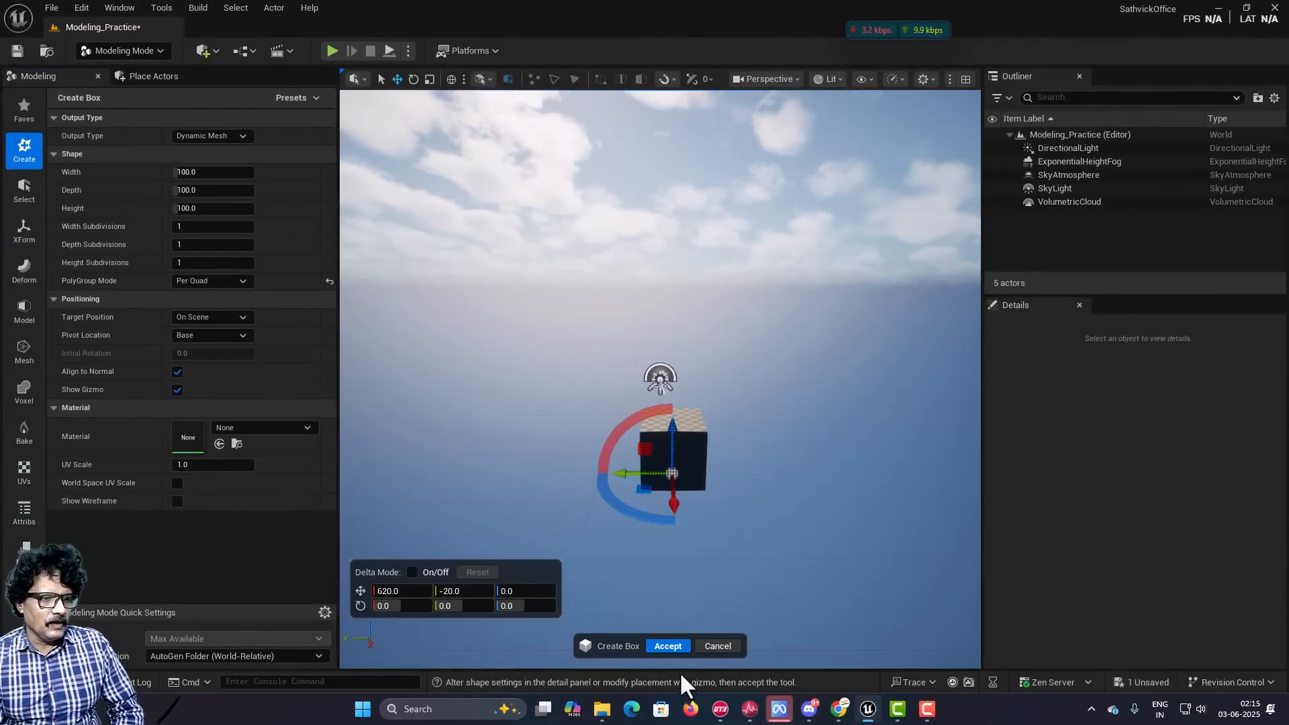
left_click(668, 647)
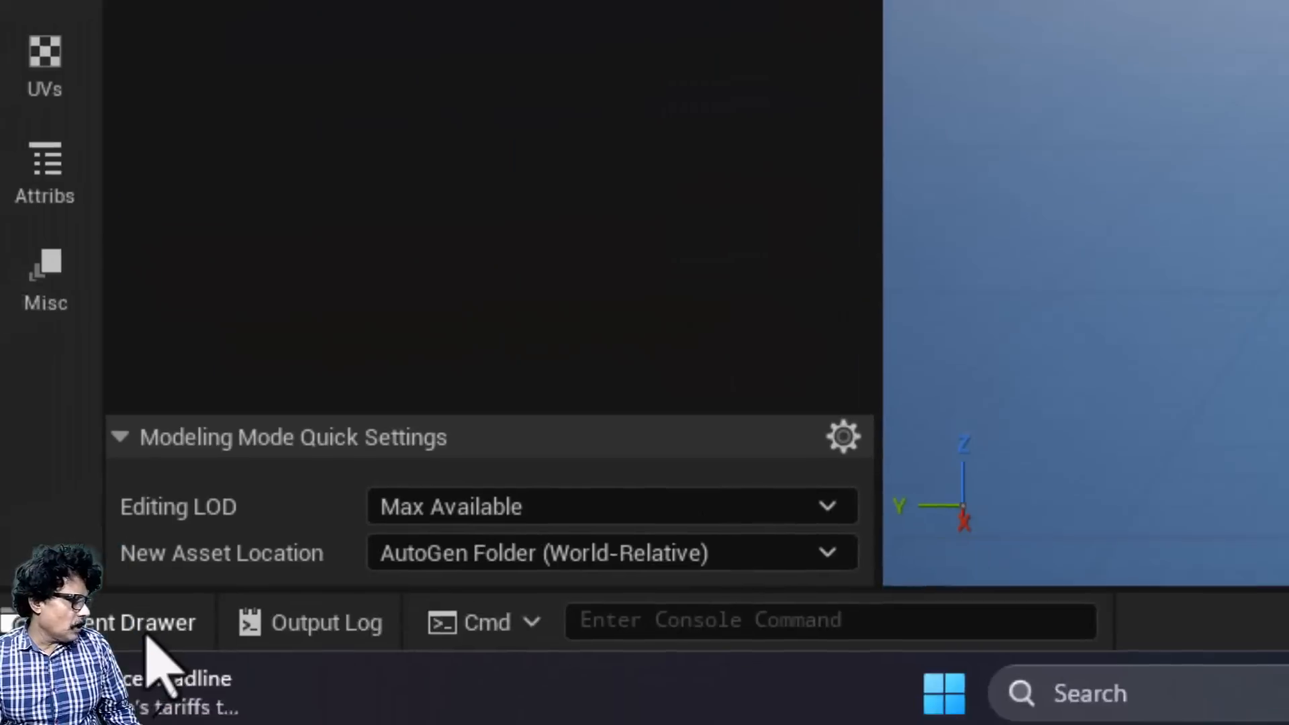
Check My_Created_Models and its user subfolder for an asset belonging to the dynamic mesh box.
left_click(144, 639)
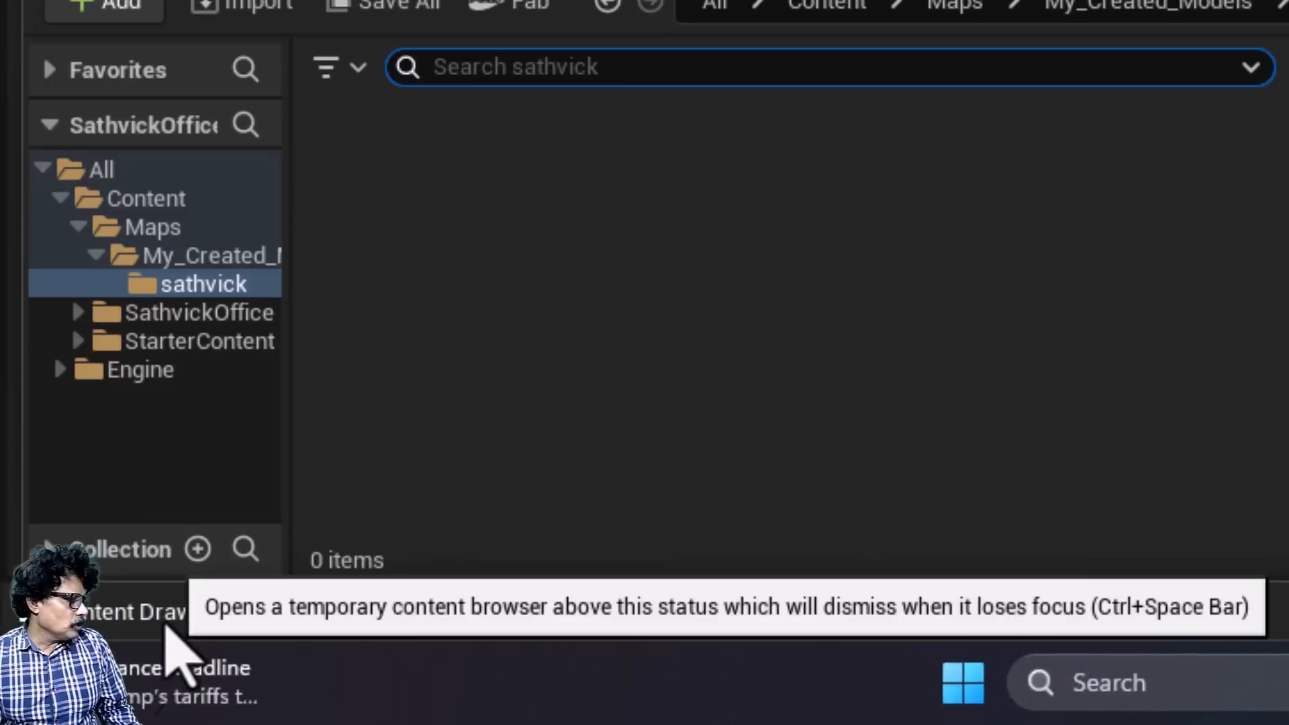
left_click(161, 257)
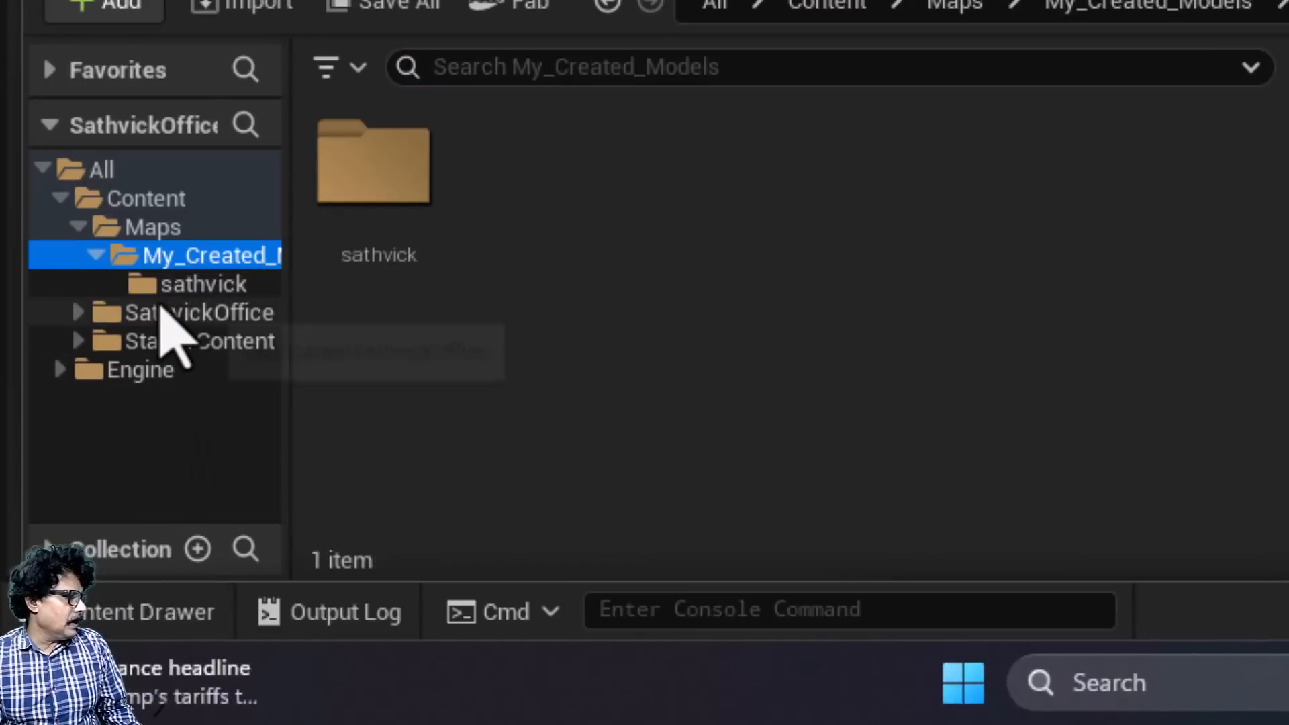
left_click(164, 286)
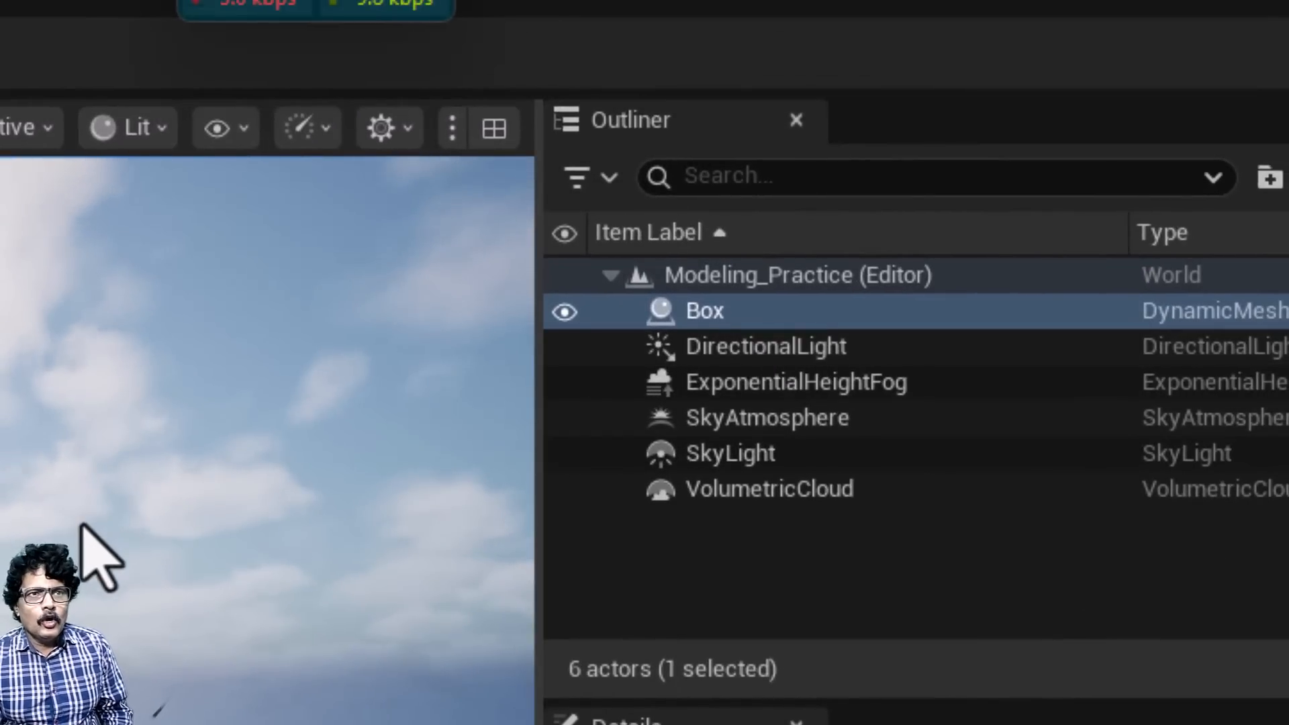
Delete the dynamic mesh Box actor from the level.
left_click(694, 561)
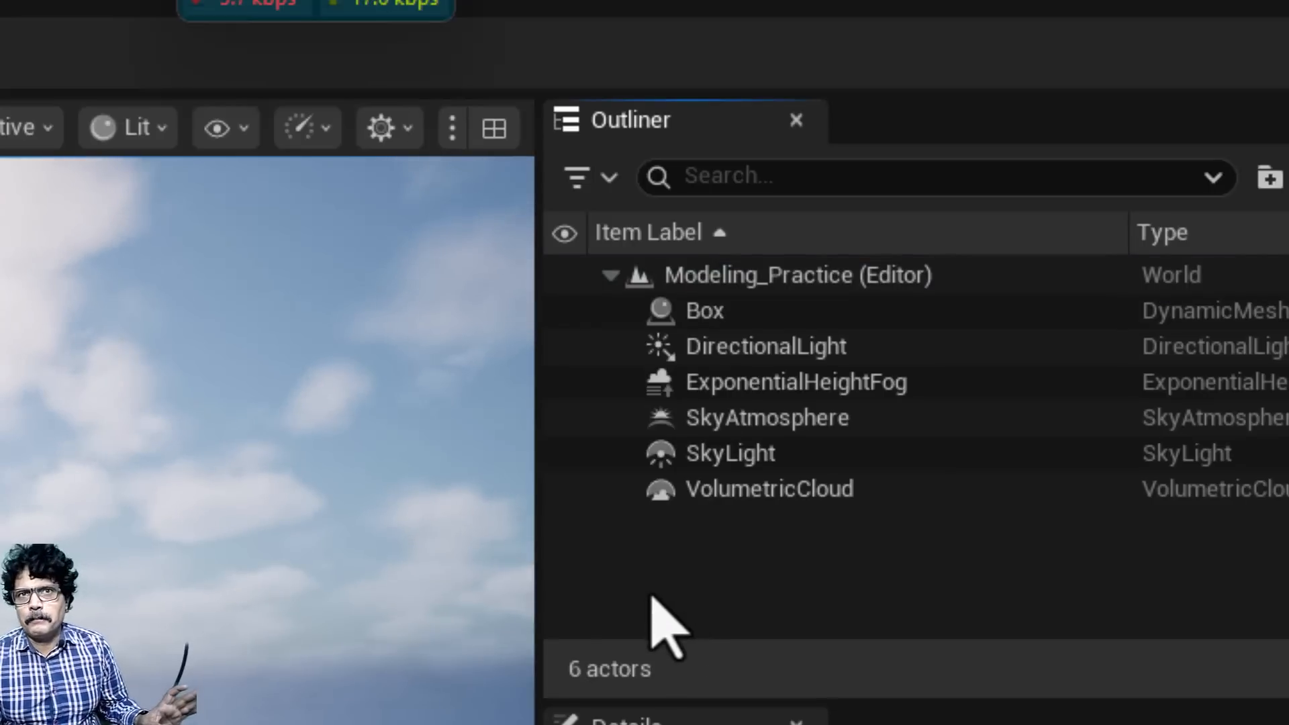
left_click(694, 311)
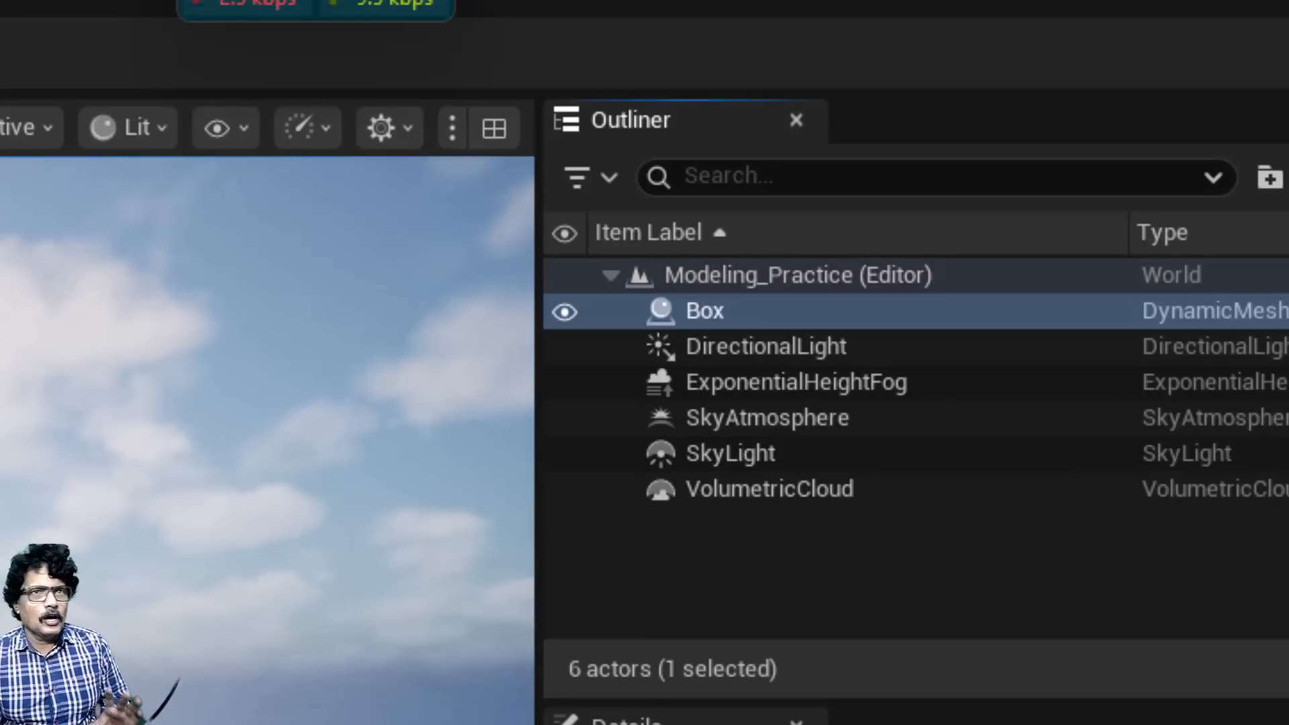
left_click(668, 313)
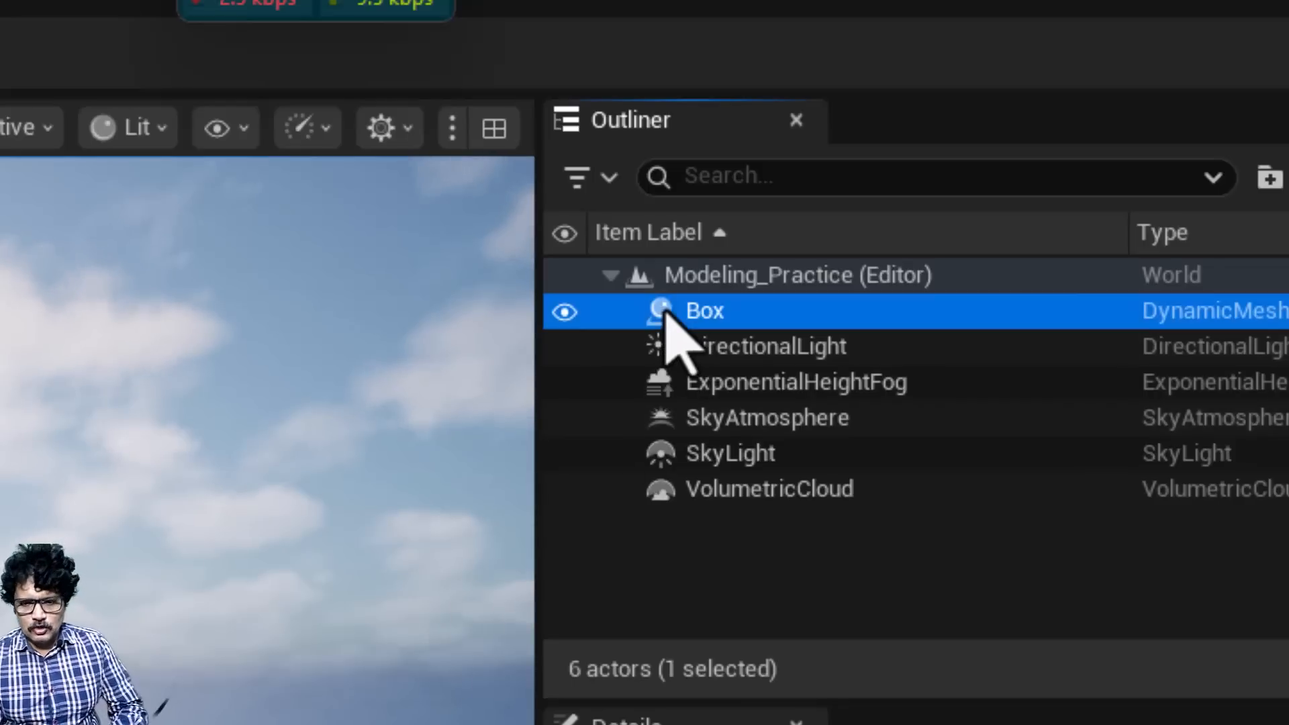
key("Delete")
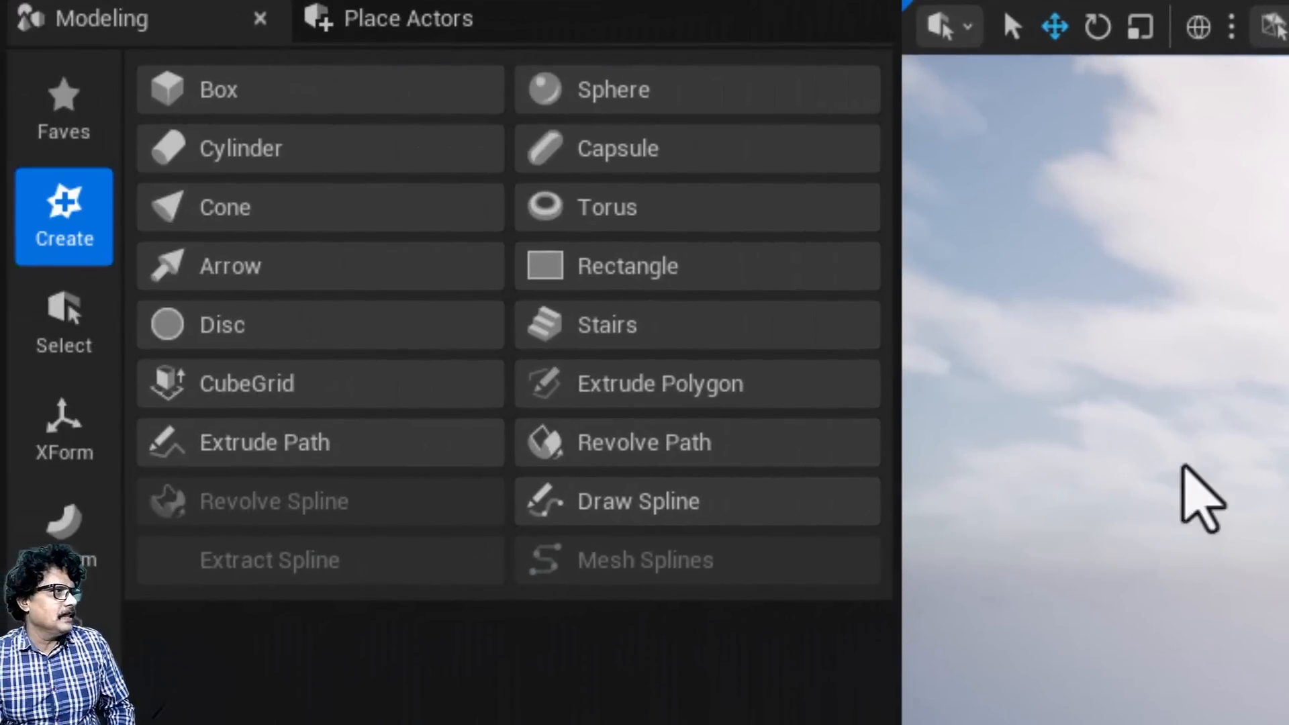
Start a new box with Static Mesh output and keep its Shape settings expanded.
left_click(351, 108)
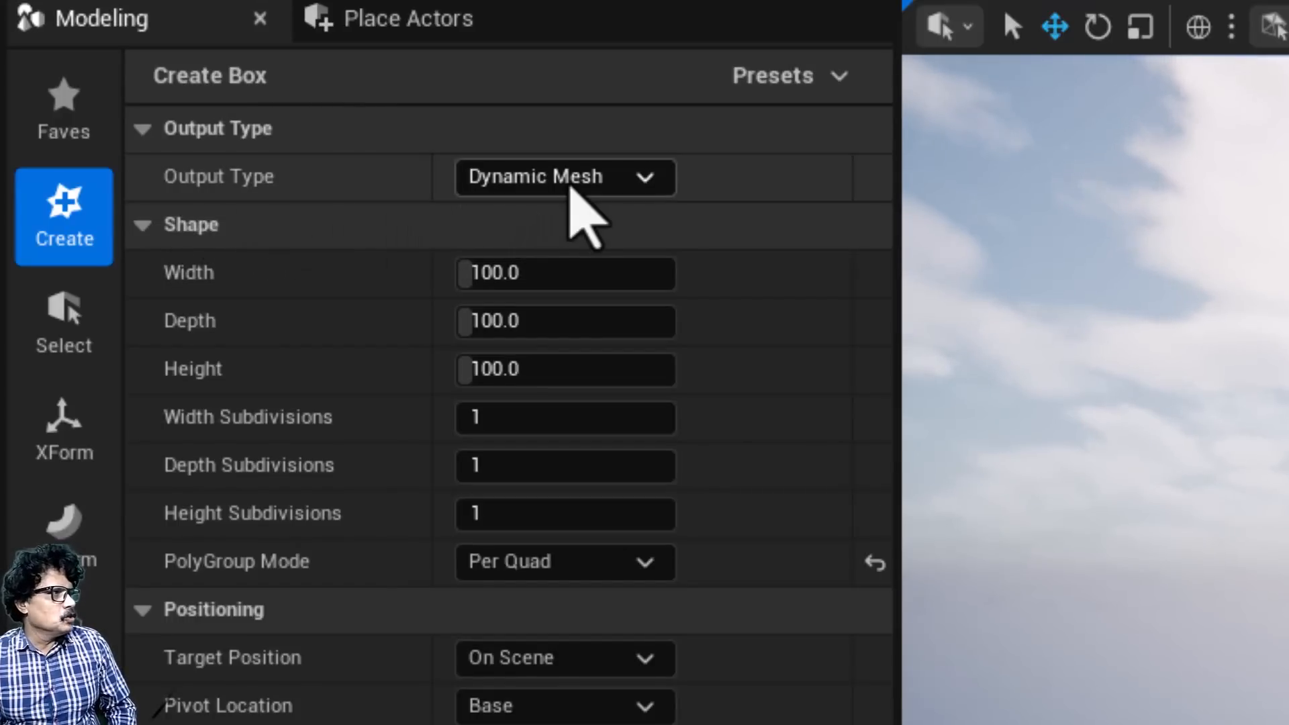
left_click(570, 187)
left_click(561, 222)
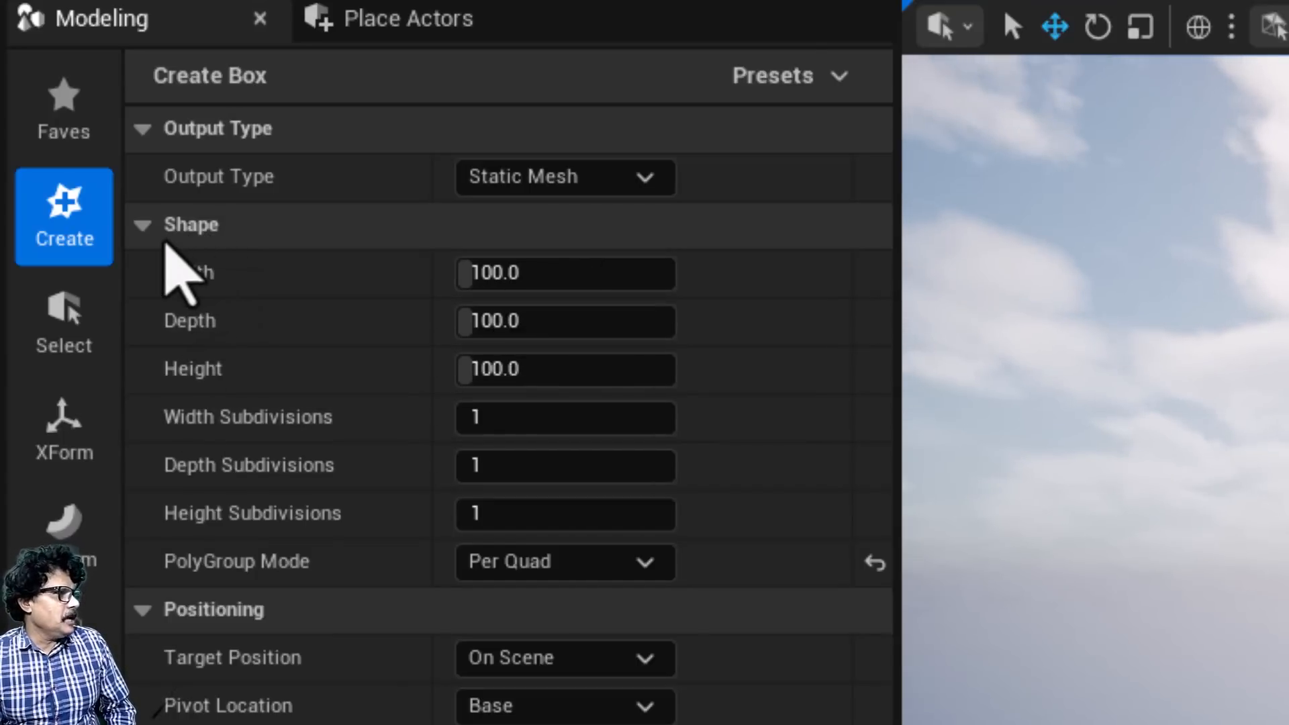
left_click(154, 228)
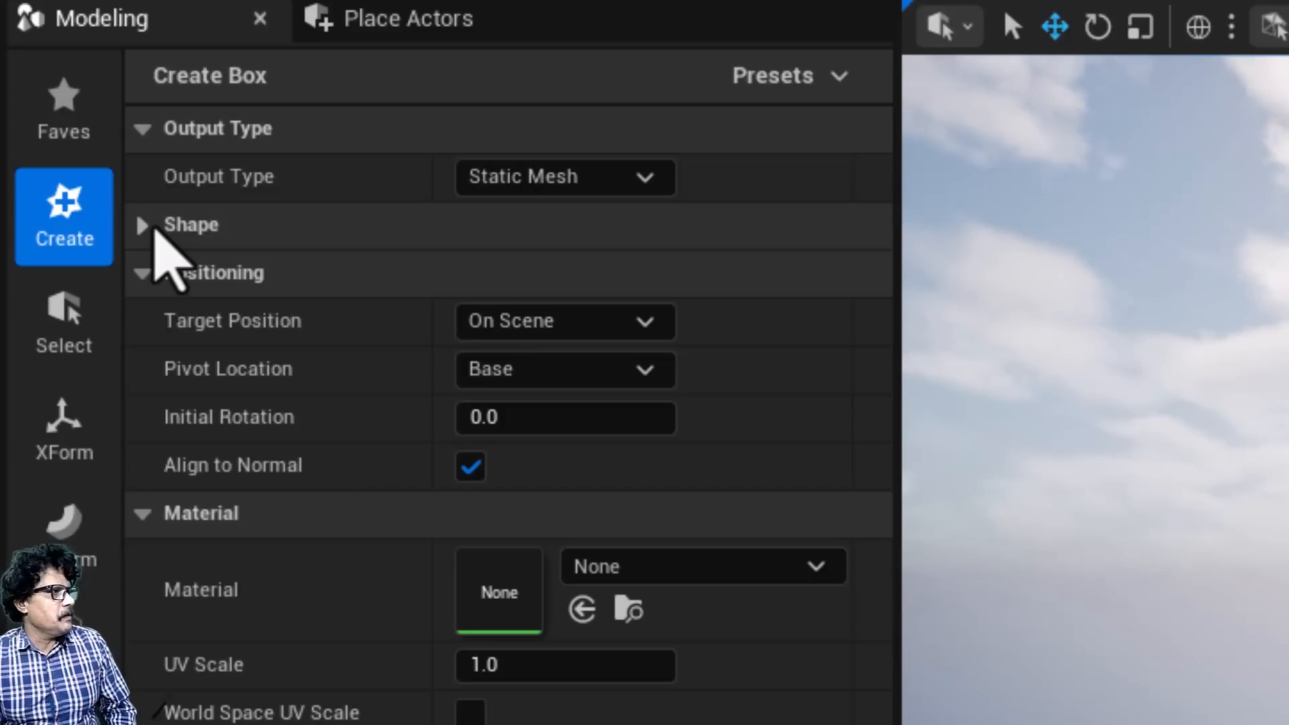
left_click(153, 228)
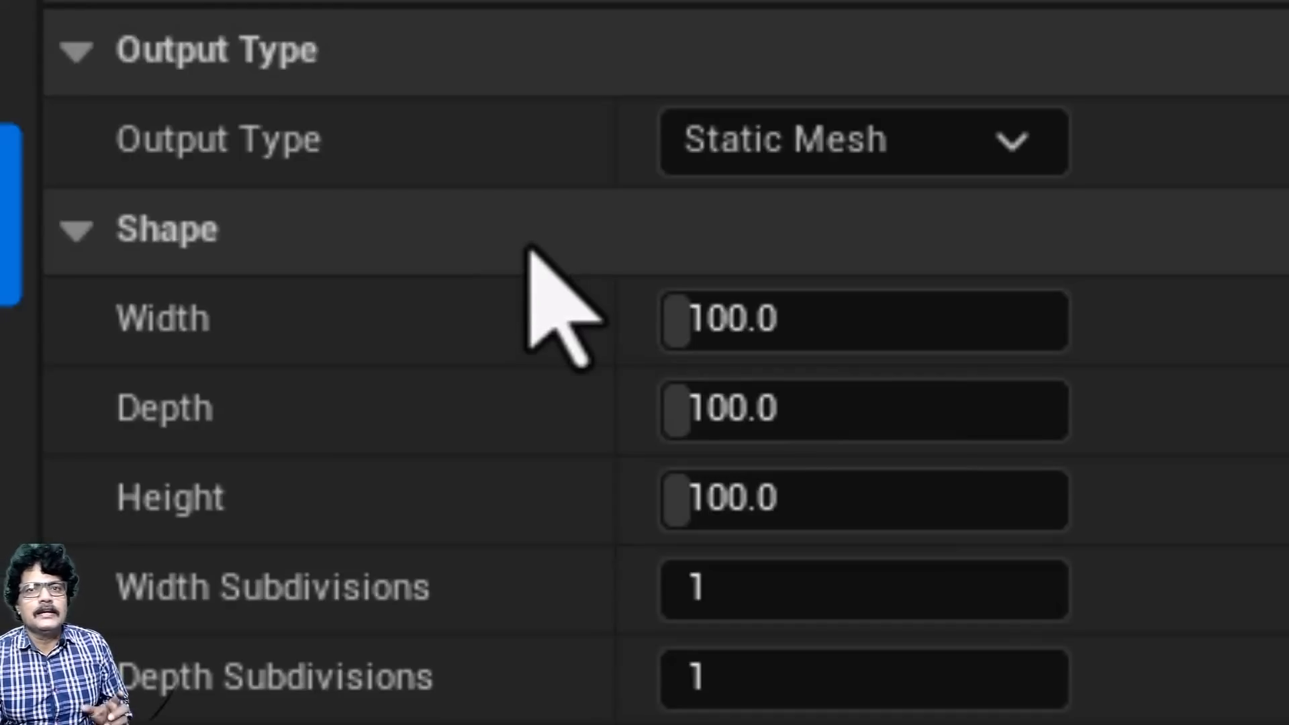
Search the Project Settings for "units", review the unit options including the Distance/Length choices, and close the settings with Centimeters kept.
left_click(133, 15)
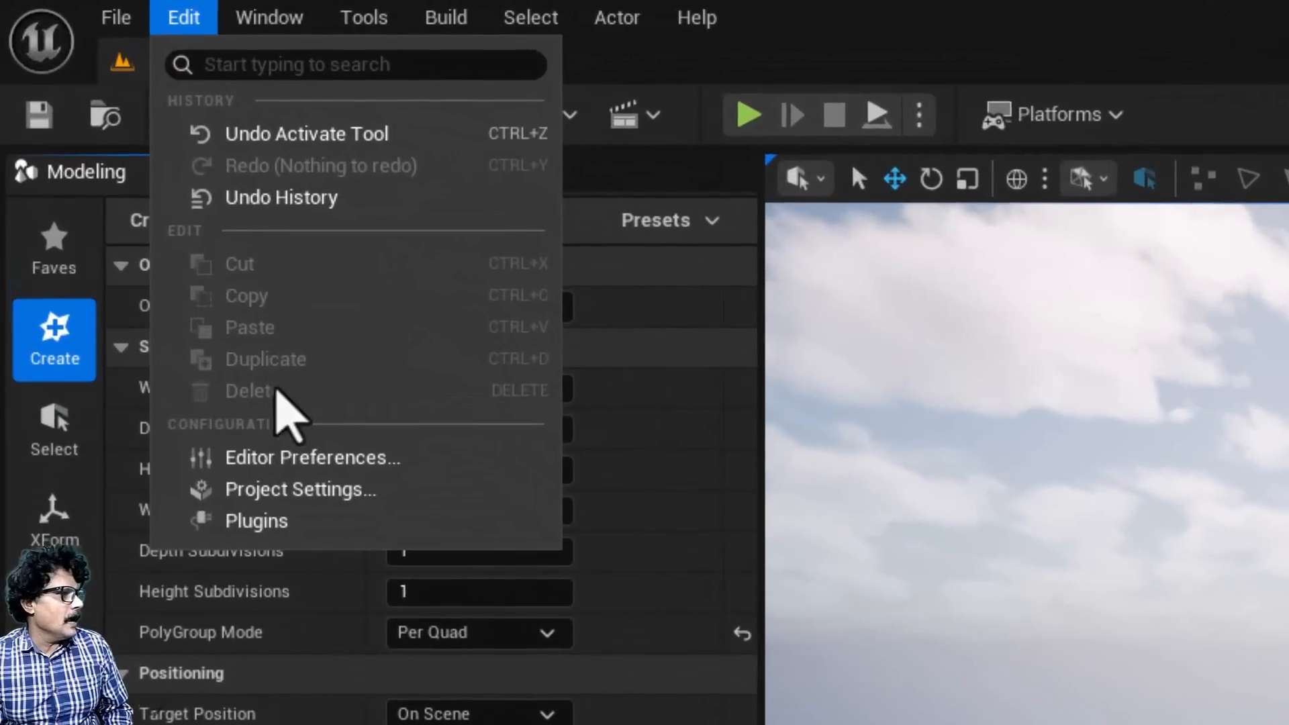
left_click(280, 491)
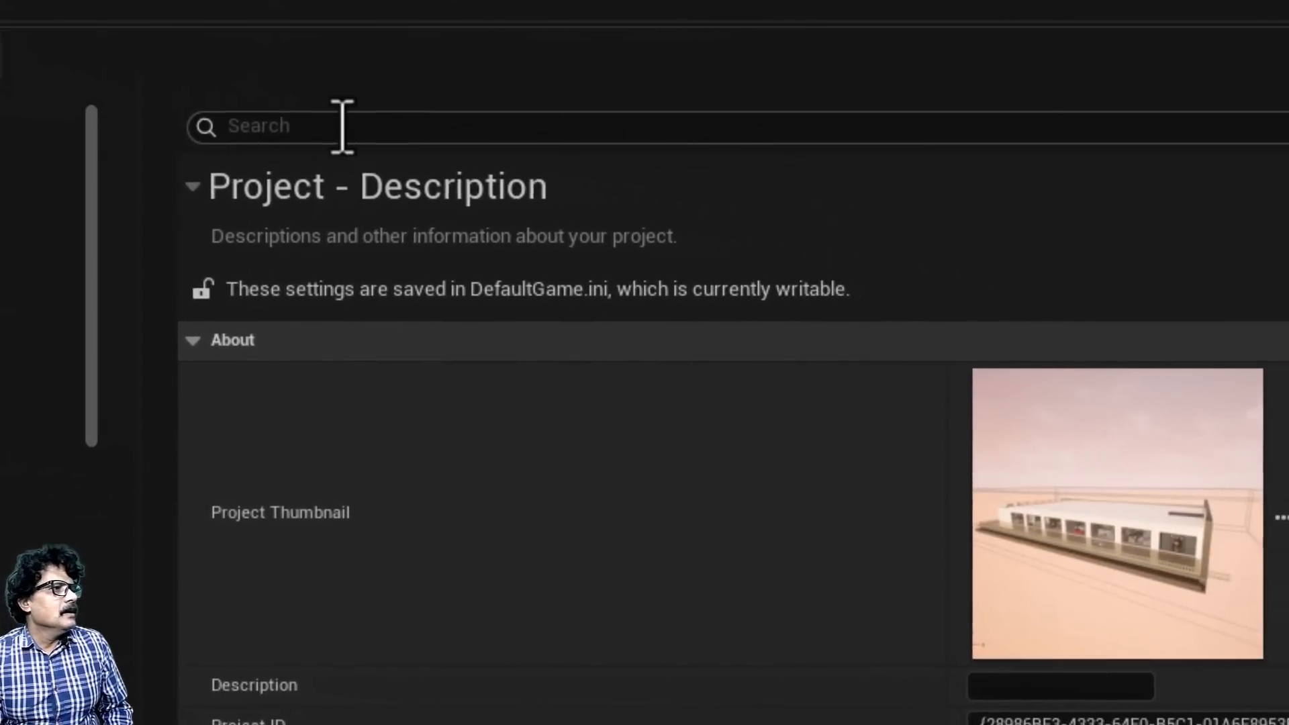
left_click(342, 126)
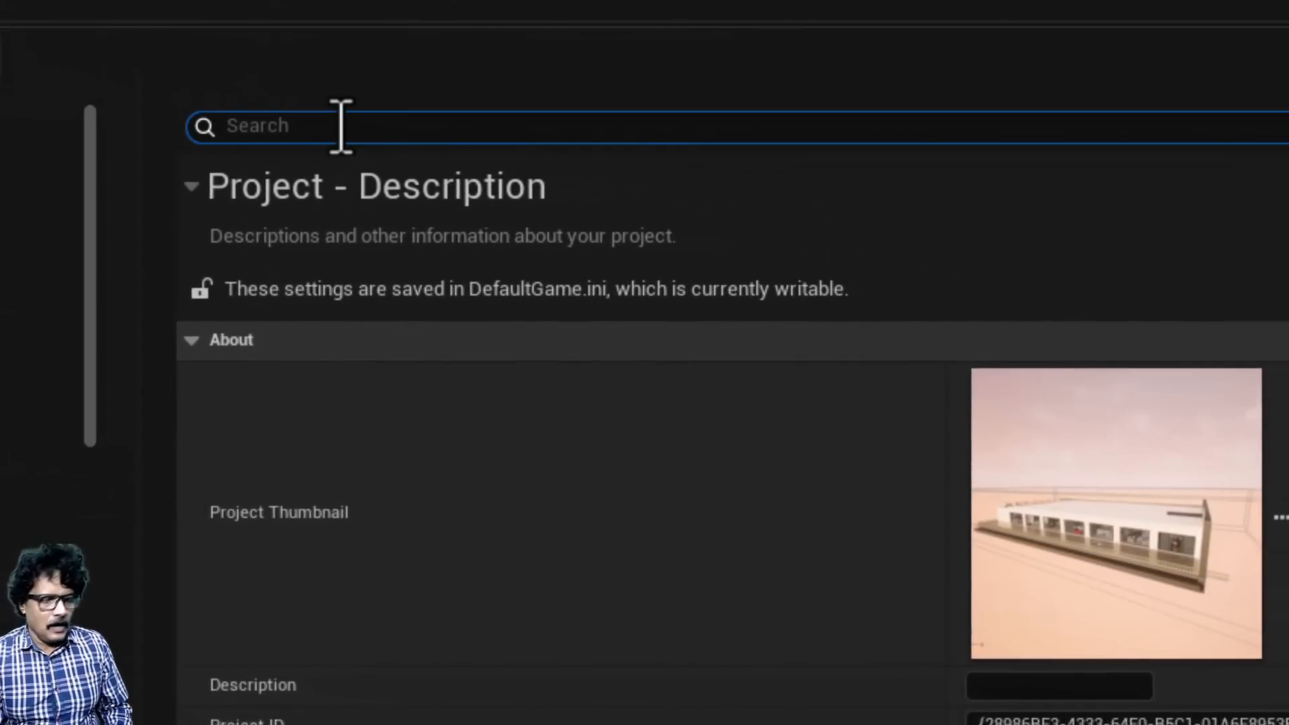
type("units")
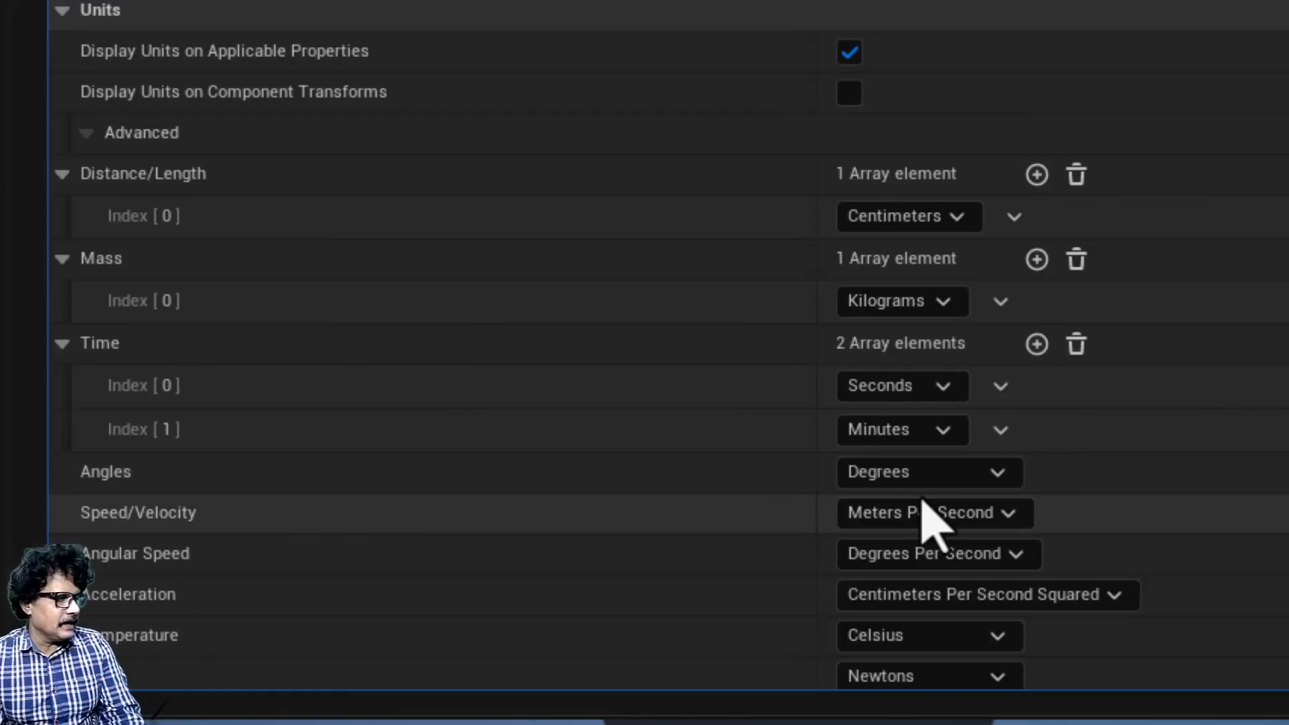
scroll(799, 520, "down", 4)
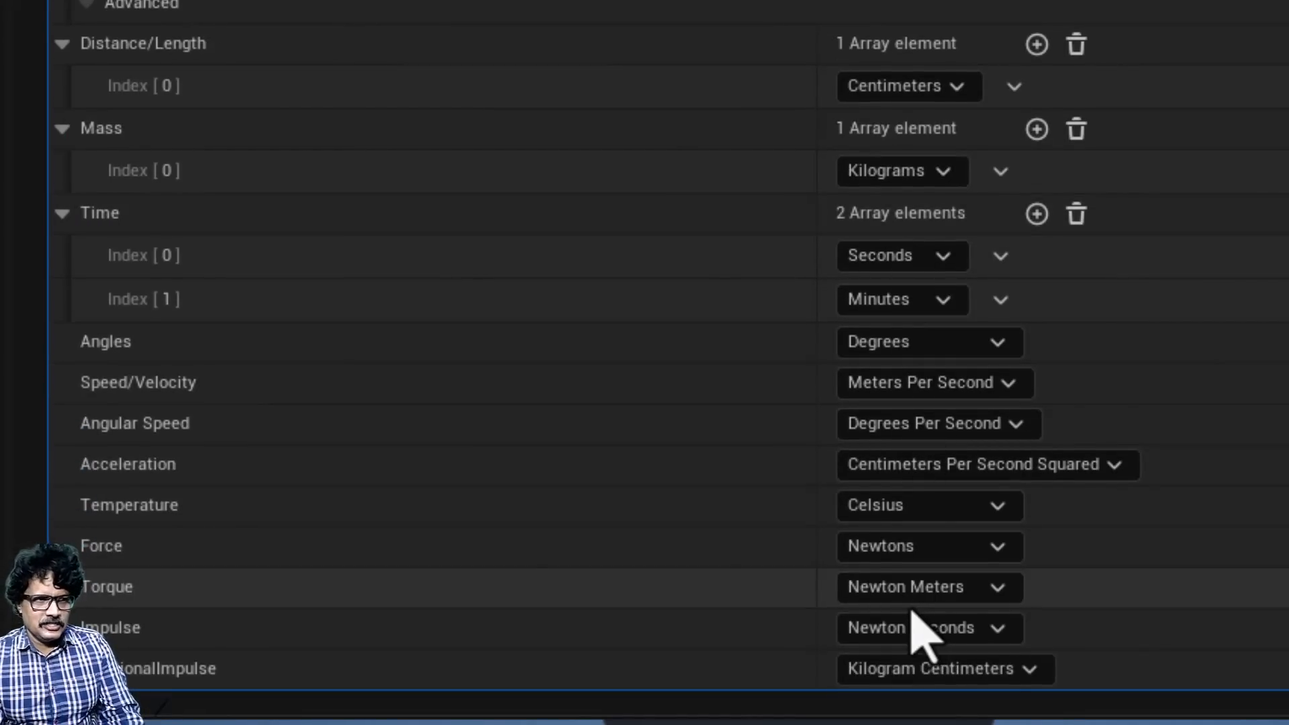
scroll(917, 628, "up", 3)
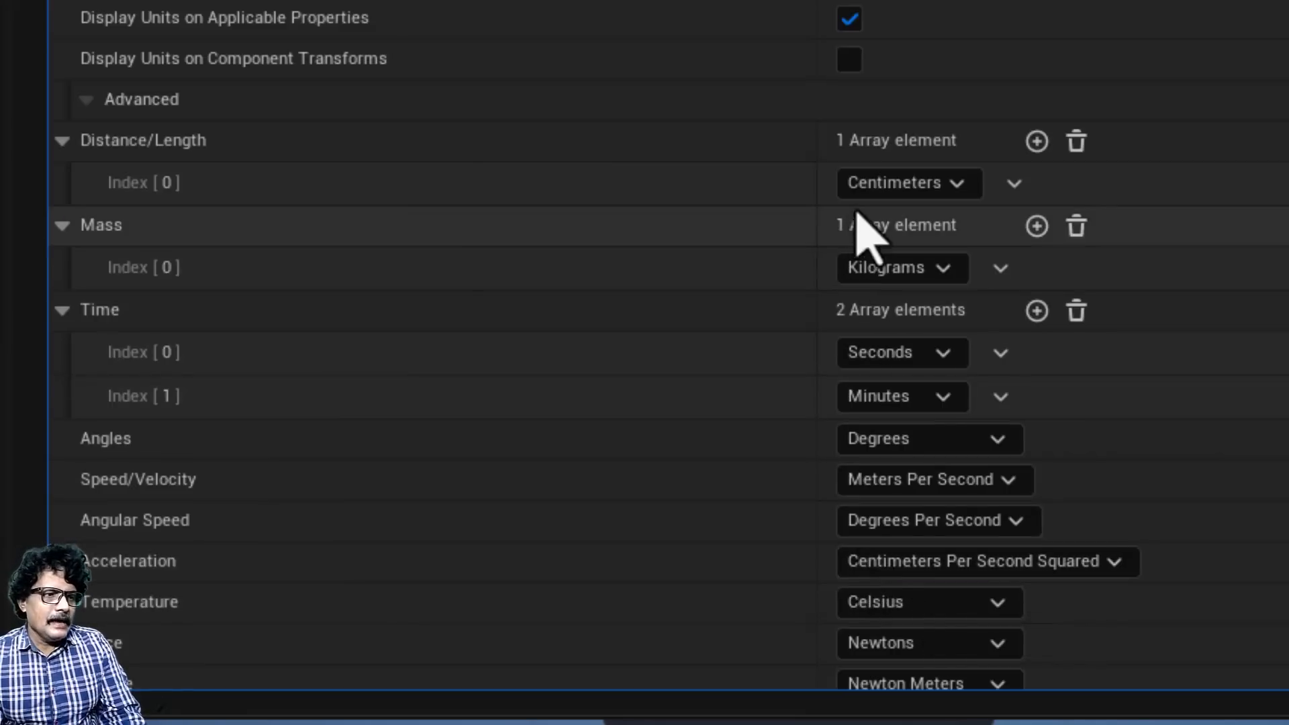
left_click(898, 191)
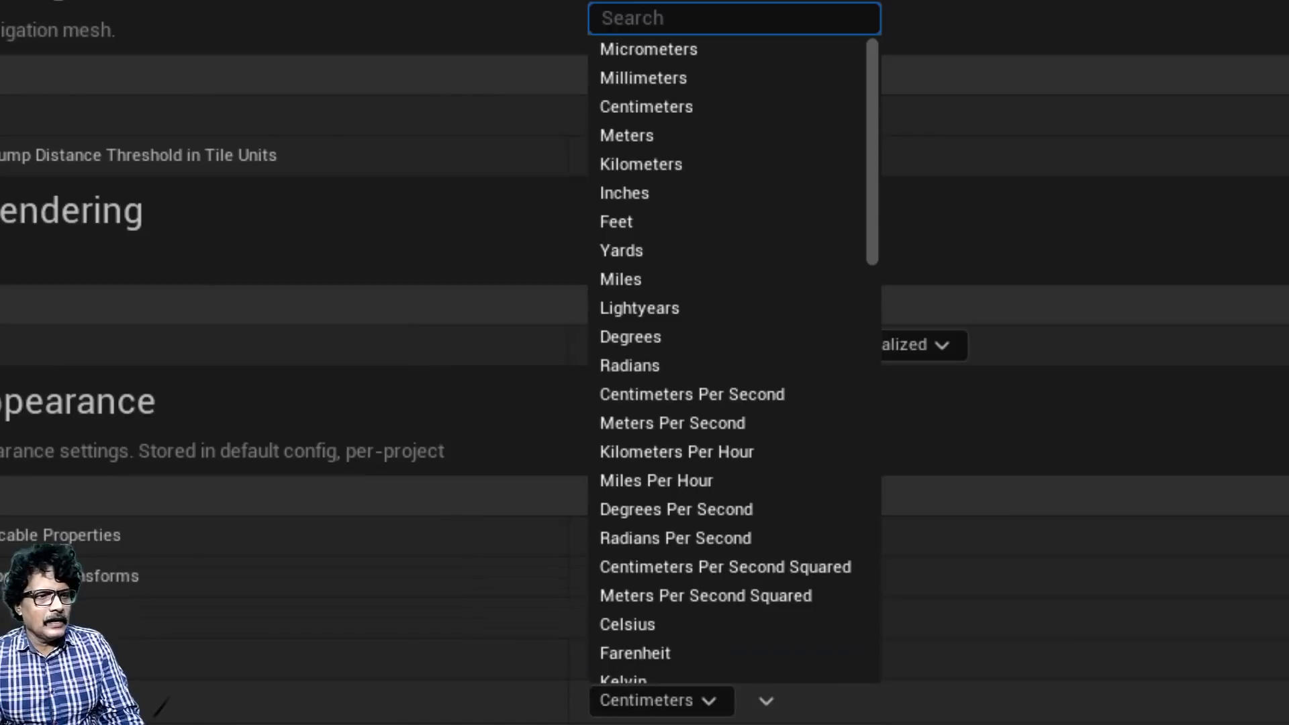
left_click(632, 707)
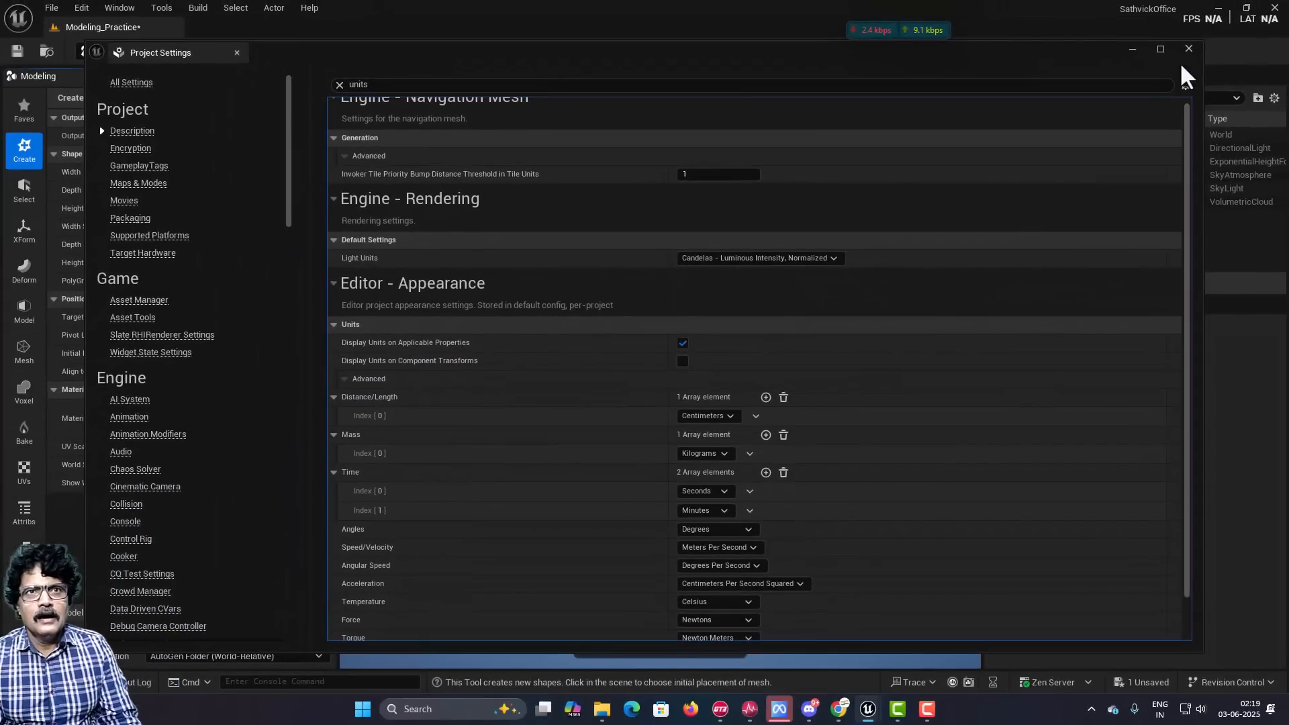
left_click(1186, 49)
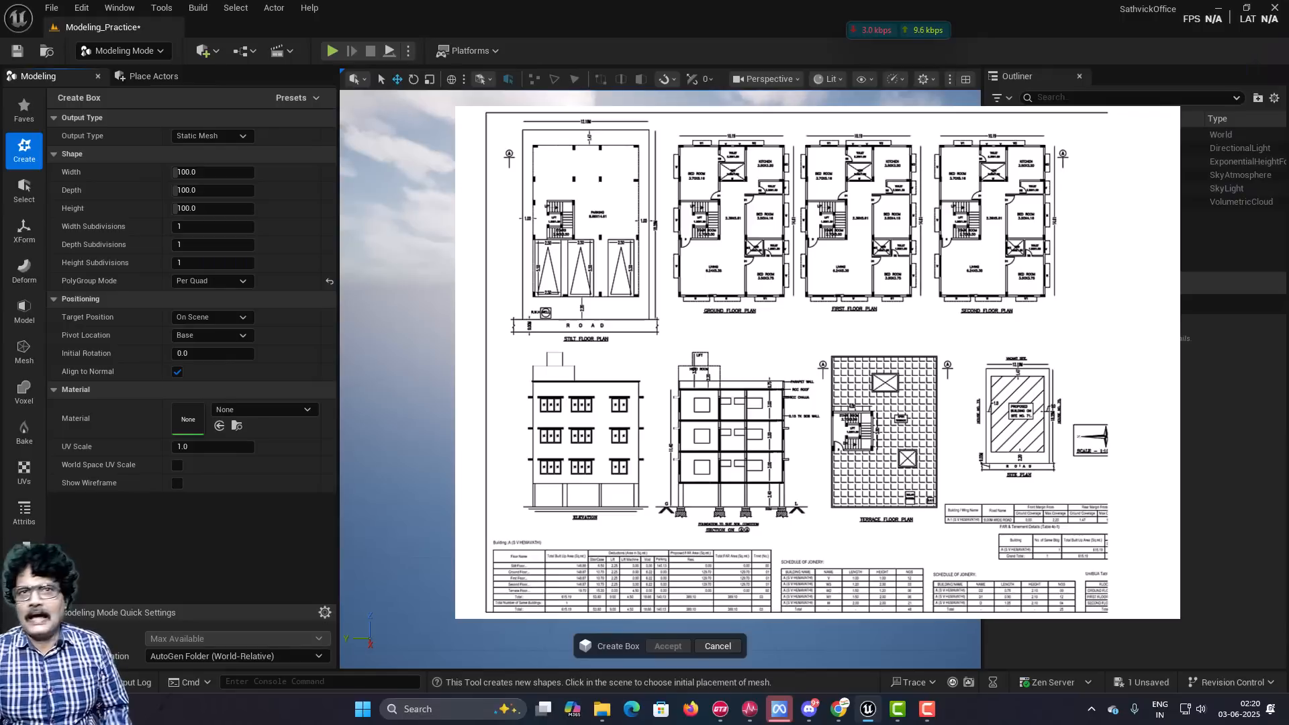
Place a static mesh box at about 540, 20, 0 and cancel its creation.
left_click(647, 449)
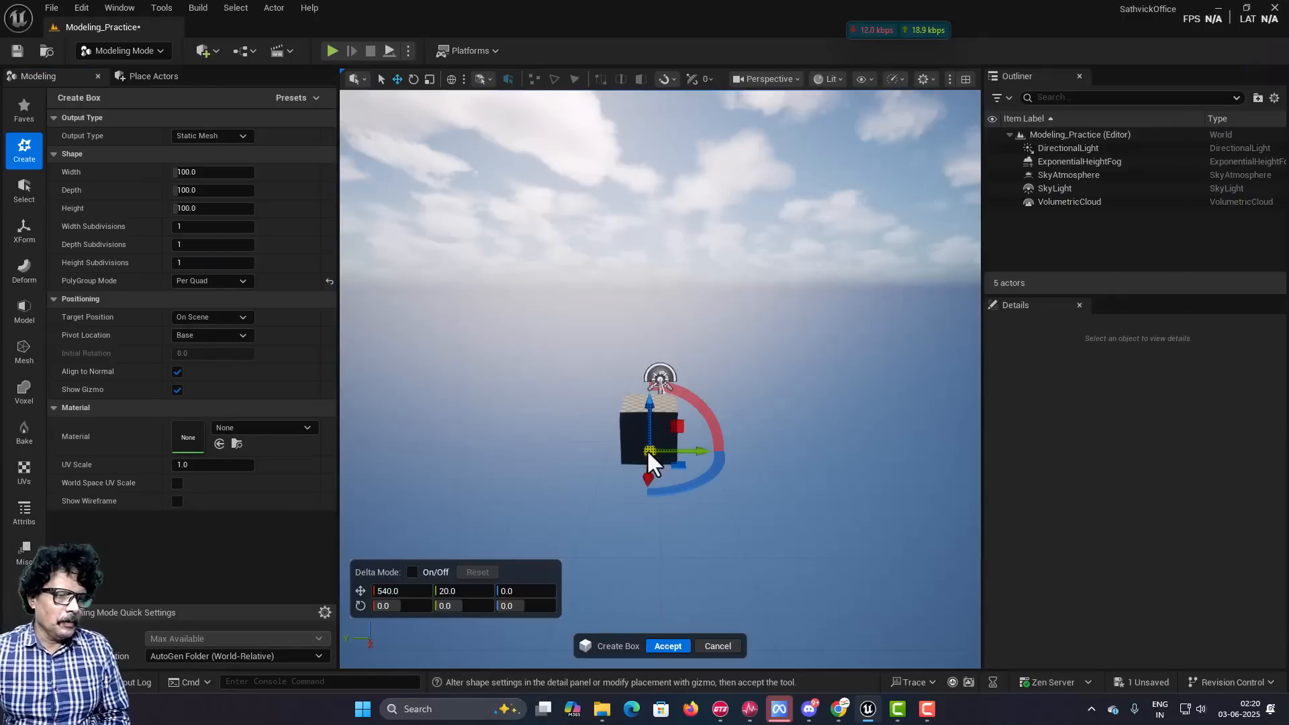
left_click(716, 646)
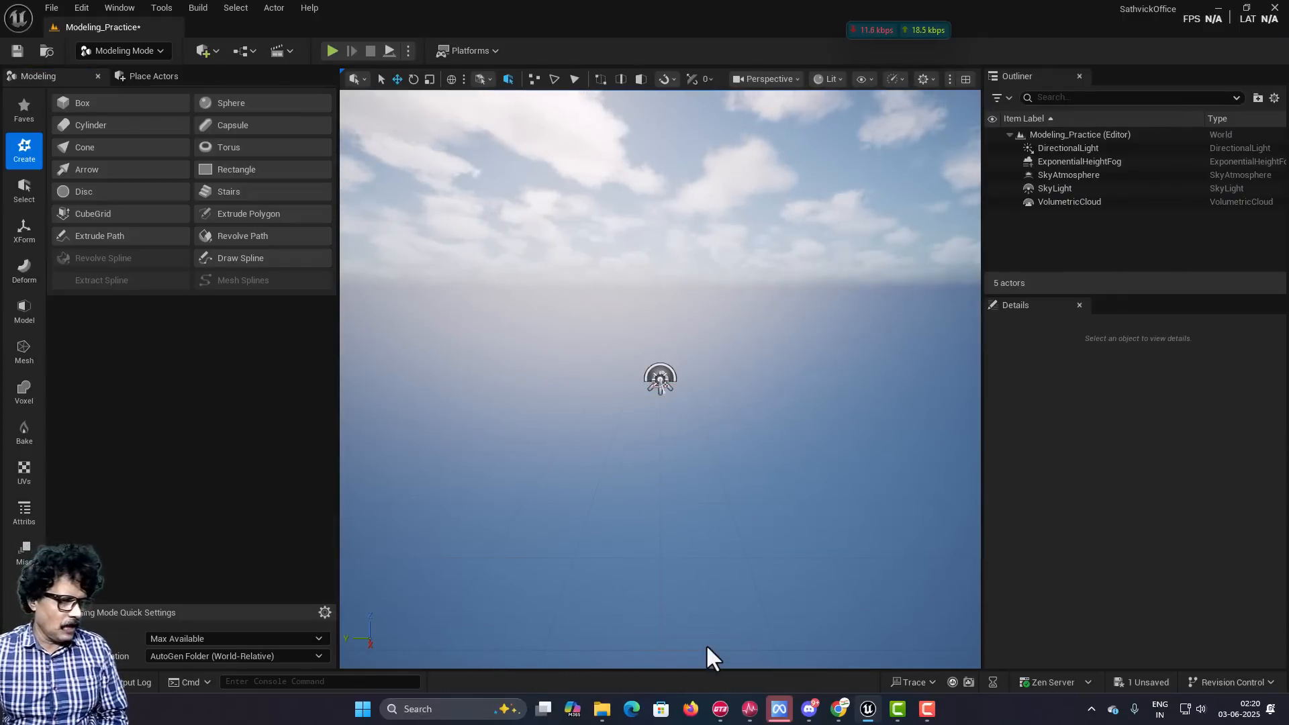
Switch to Chrome and read through the Patreon post on Modeling and Asset Creation in Unreal Engine 5.6.
left_click(839, 709)
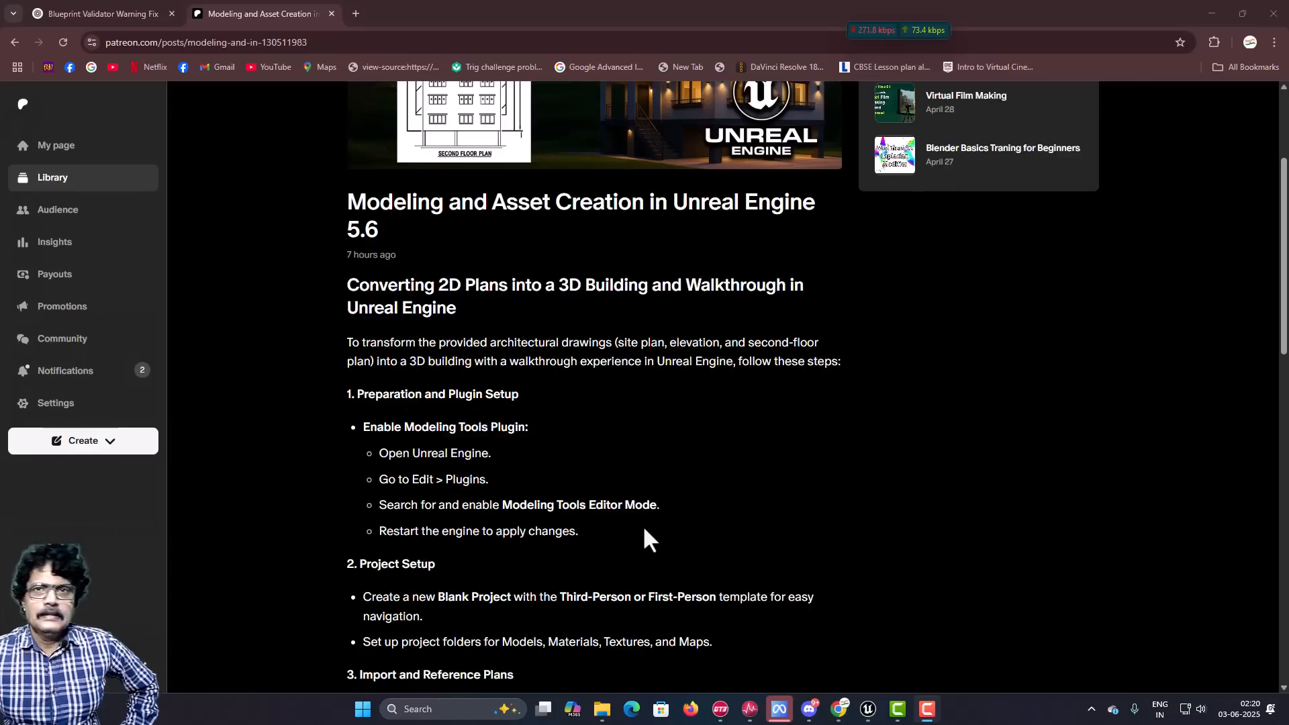
scroll(643, 525, "down", 15)
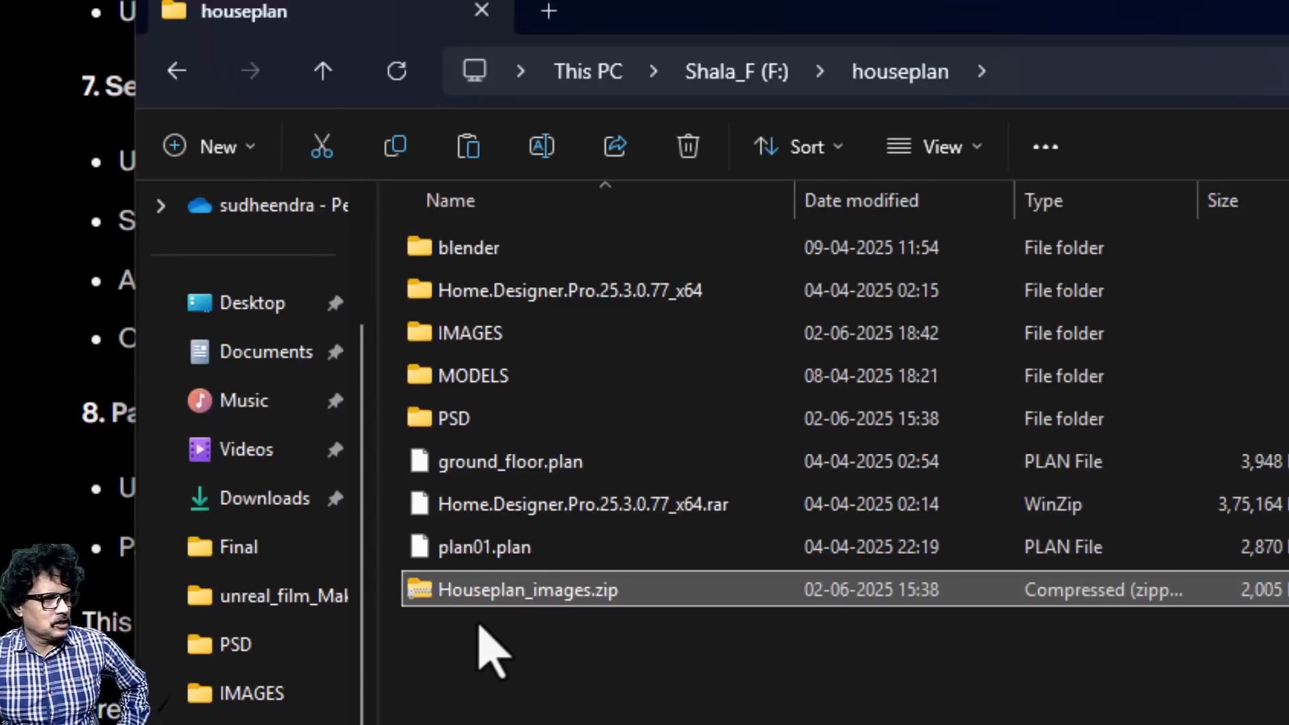
Extract Houseplan_images.zip into a Houseplan_images folder inside F:\houseplan.
right_click(485, 598)
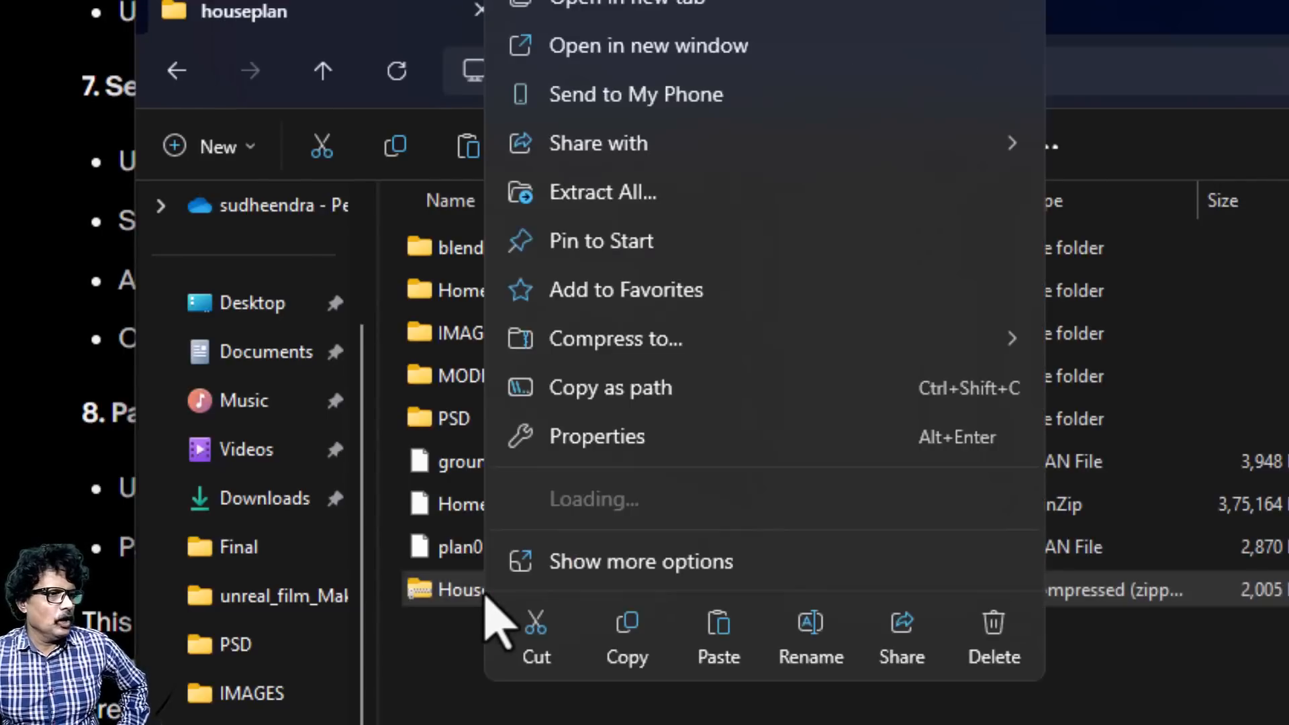
left_click(603, 143)
left_click(1074, 646)
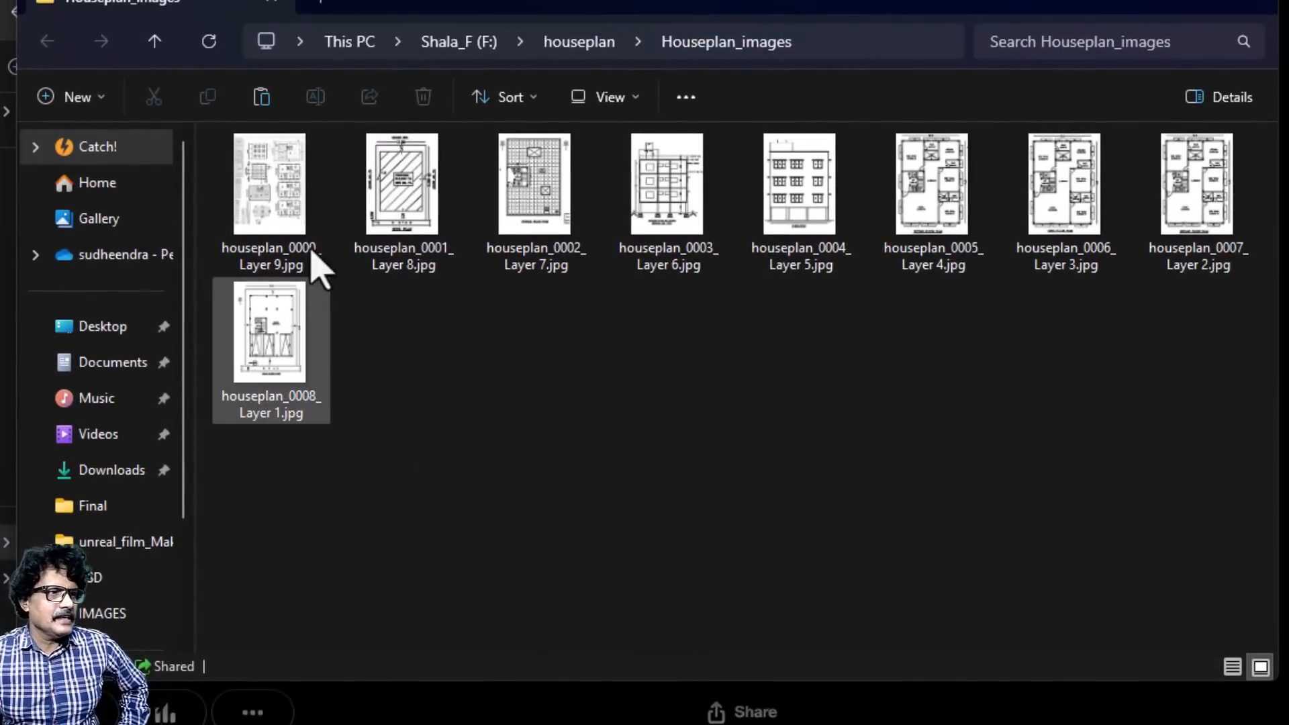
View the extracted plan images in sequence from houseplan_0000_Layer 9.jpg to the first floor plan, houseplan_0006_Layer 3.jpg, and keep the viewer maximized.
left_click(289, 195)
double_click(295, 192)
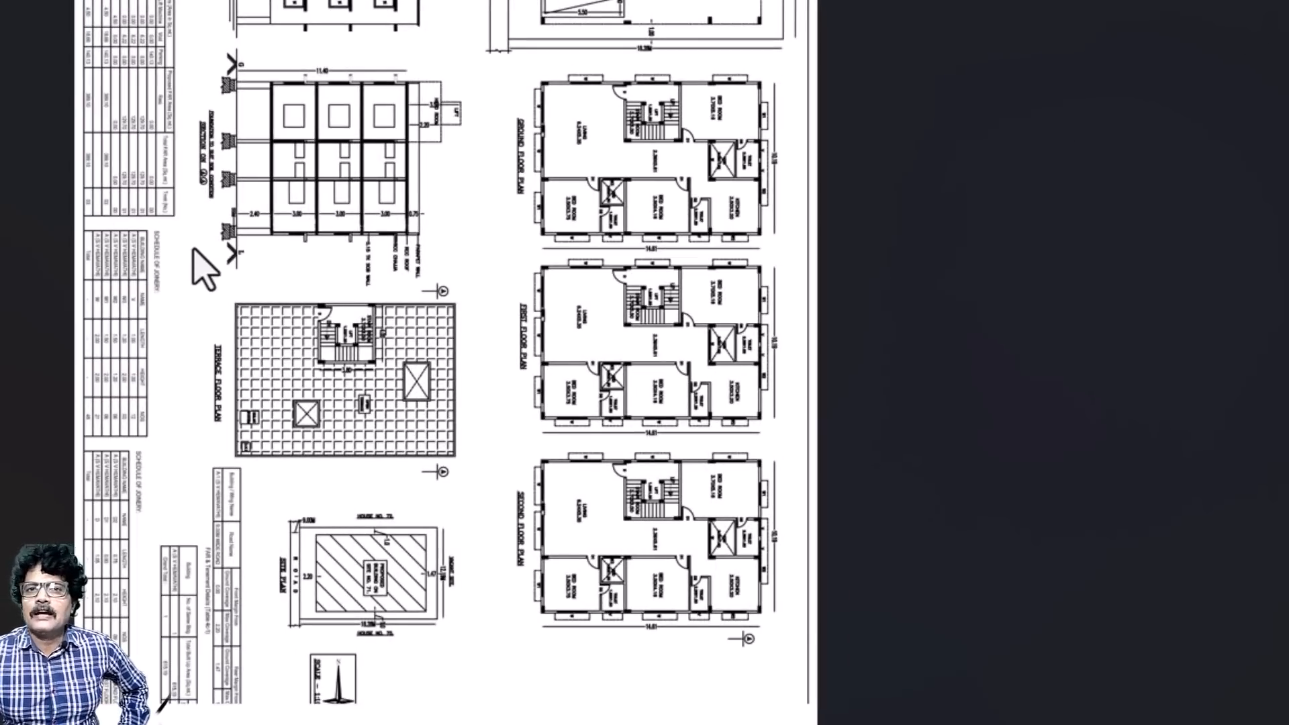
left_click(1278, 347)
left_click(1278, 347)
left_click(1277, 347)
left_click(1277, 348)
left_click(1278, 347)
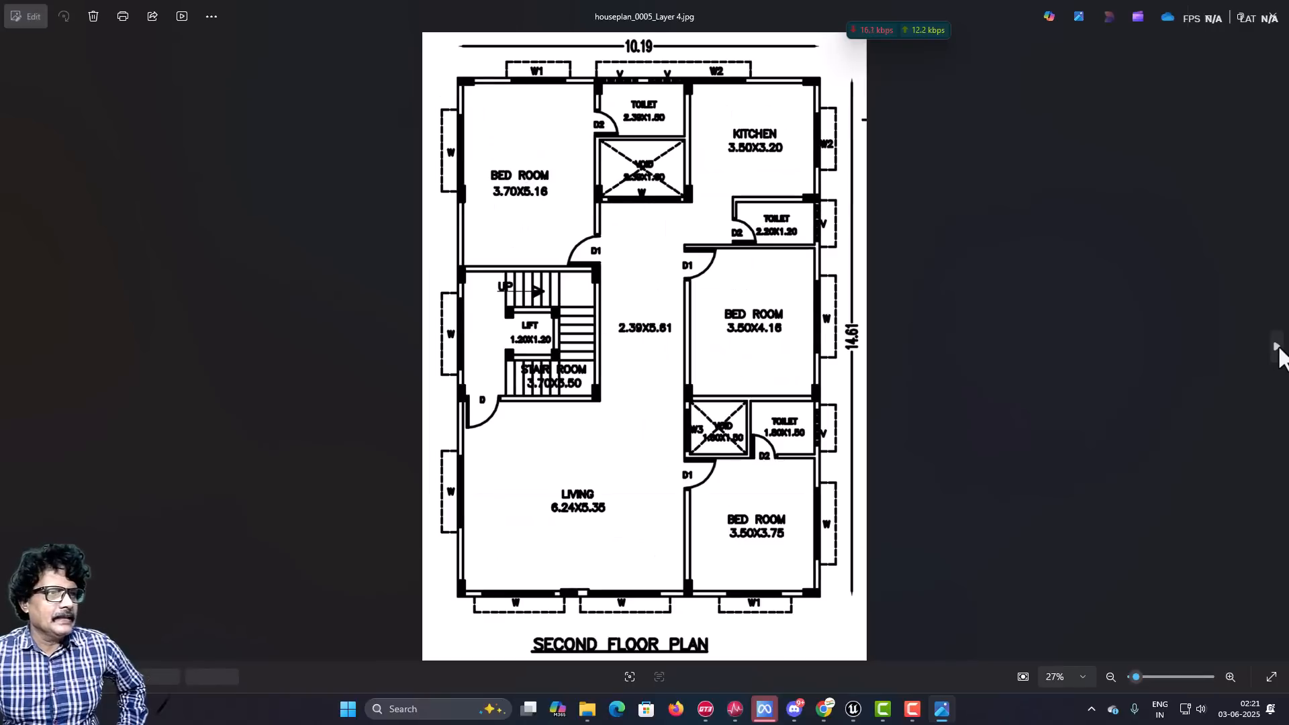
left_click(1277, 347)
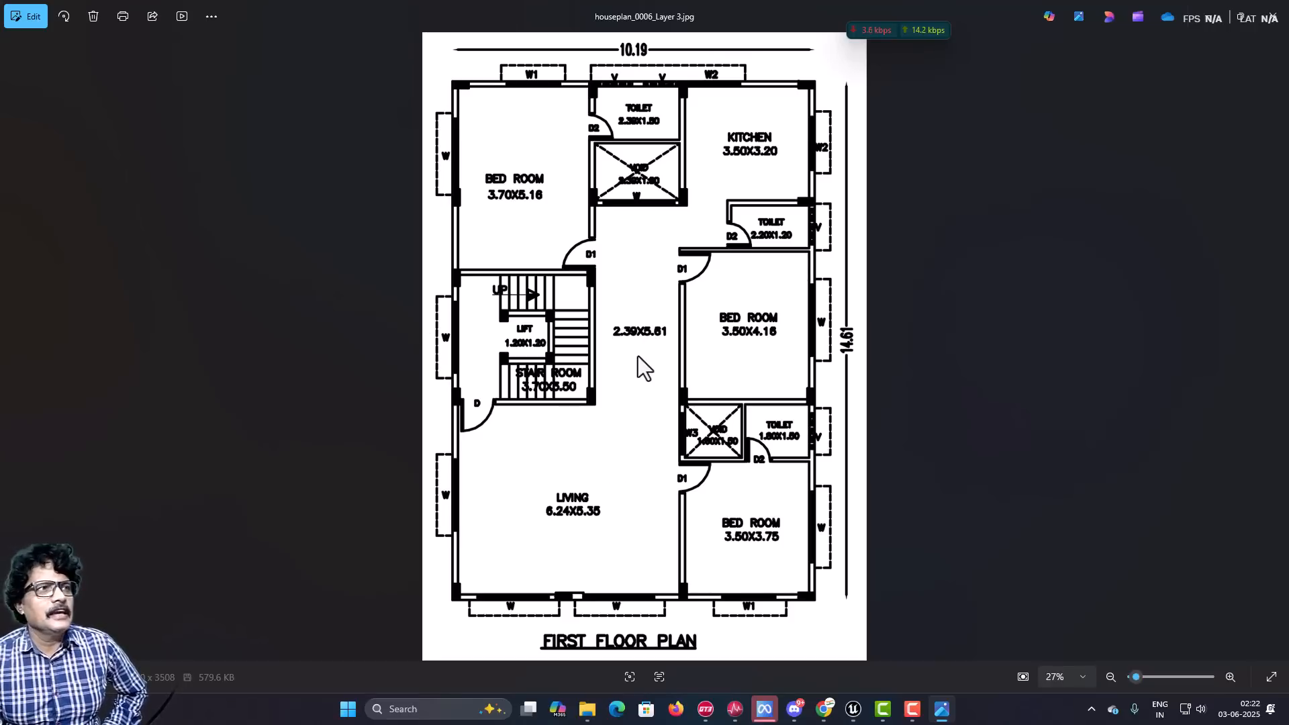
left_click_drag(558, 10, 537, 148)
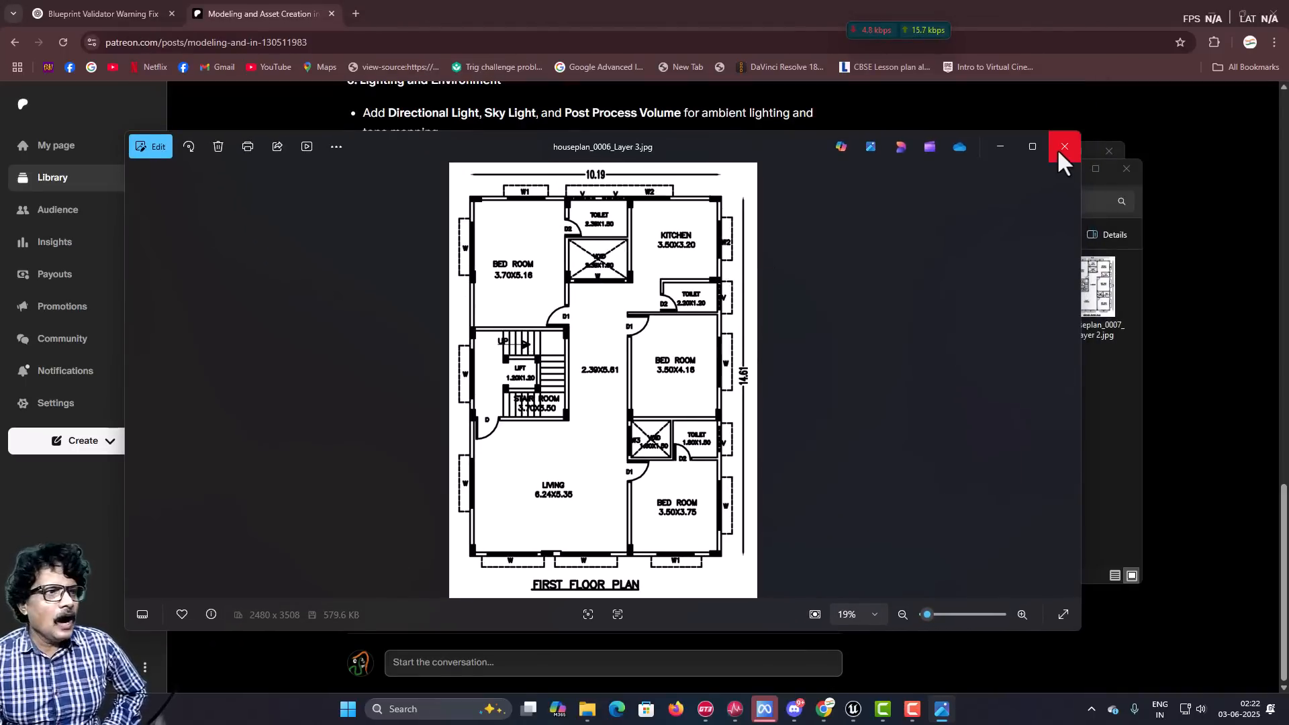
left_click(1033, 146)
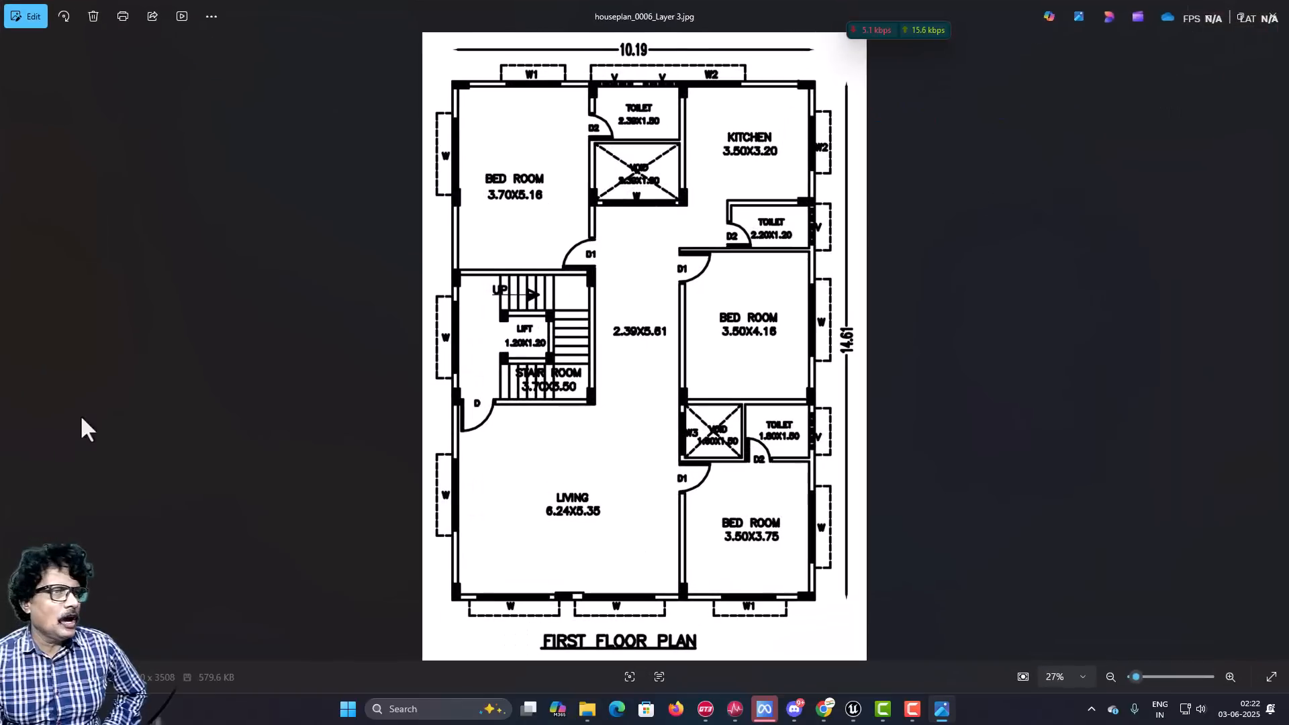
Go back through the plan images from the first floor plan, past the section drawing houseplan_0003_Layer 6.jpg, to the earlier images.
left_click(8, 353)
left_click(8, 352)
left_click(10, 351)
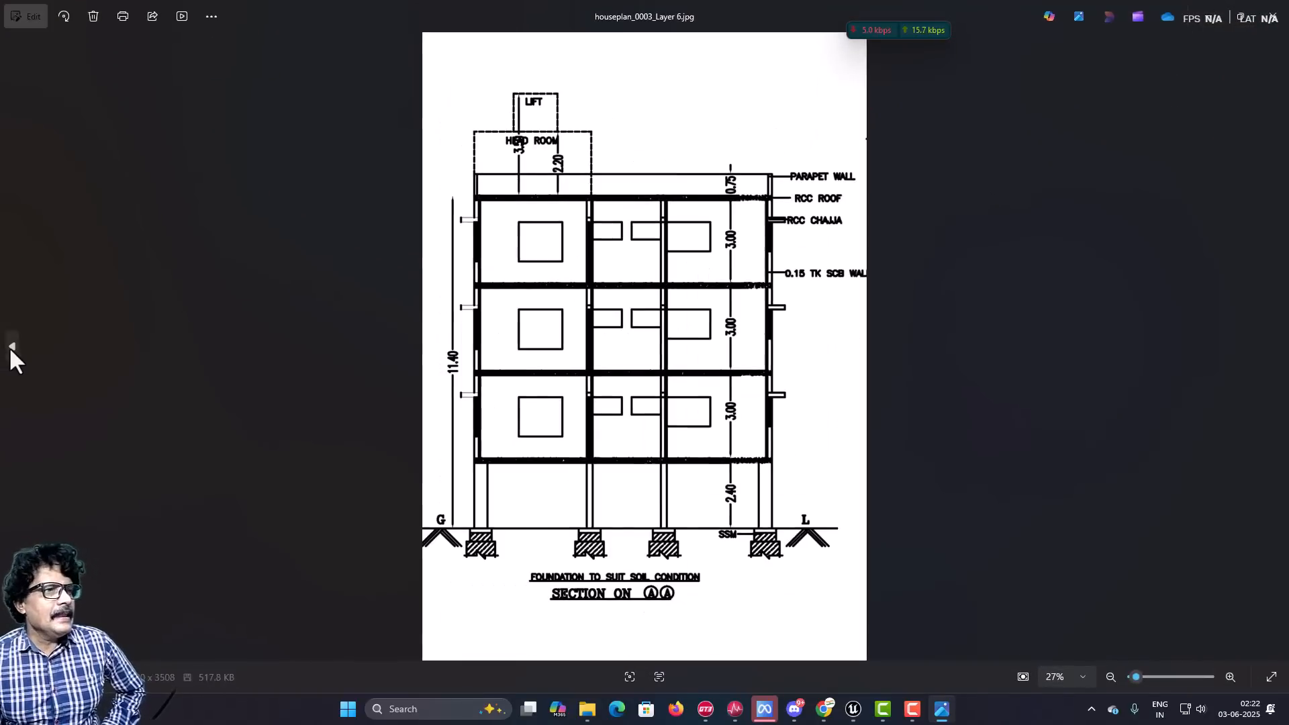
left_click(10, 349)
left_click(10, 344)
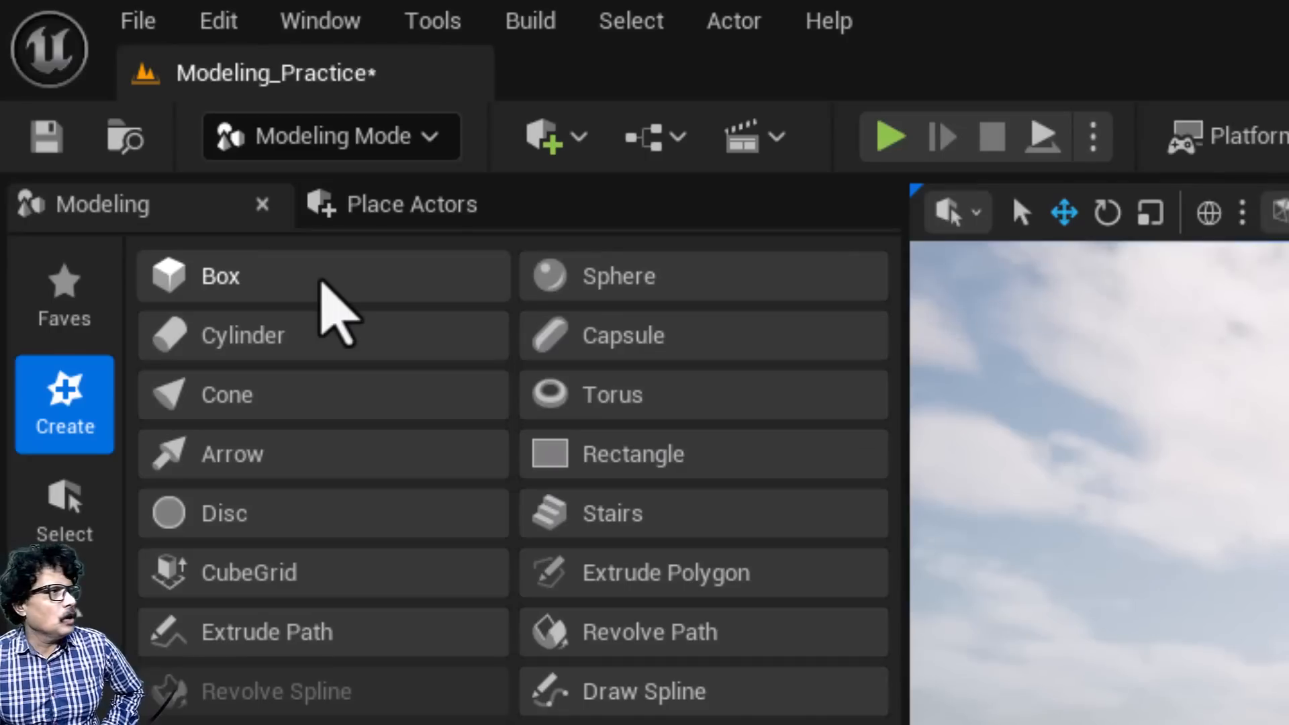
Start a new box in Unreal Engine's Modeling mode, then switch to Chrome and search for "feet to centimeters" in a new tab.
left_click(118, 102)
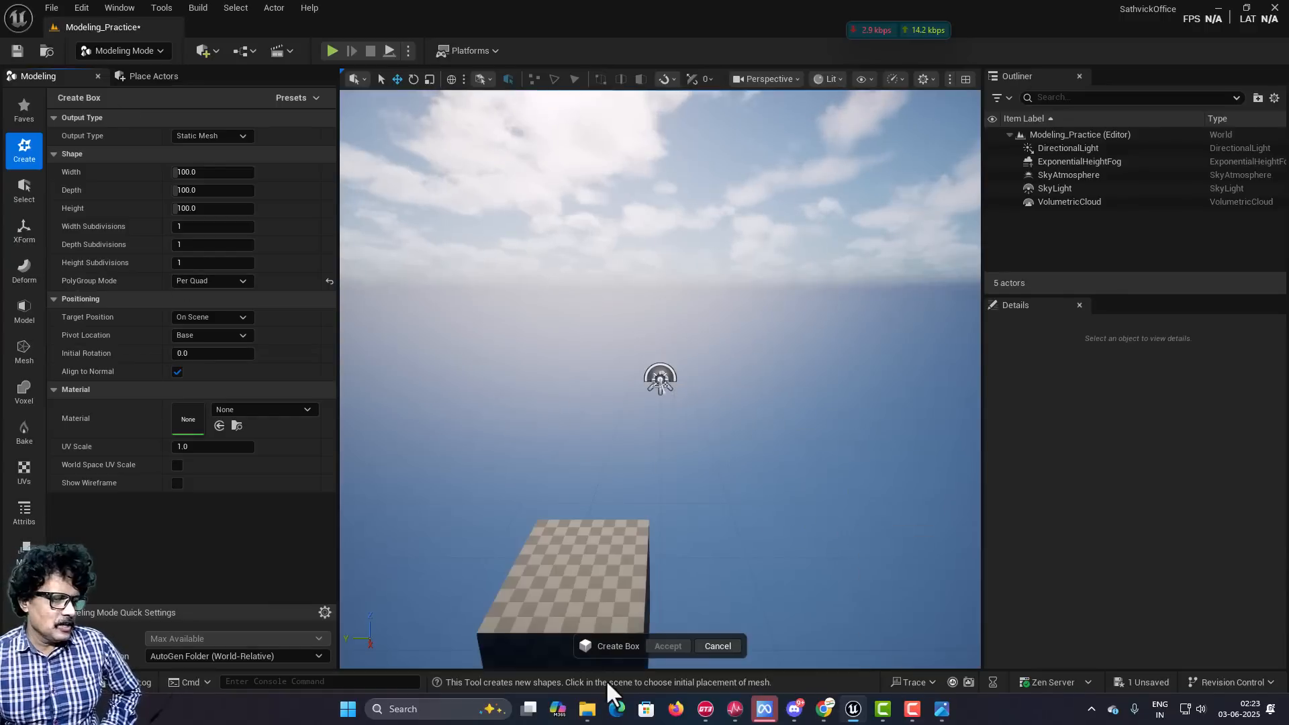
left_click(826, 712)
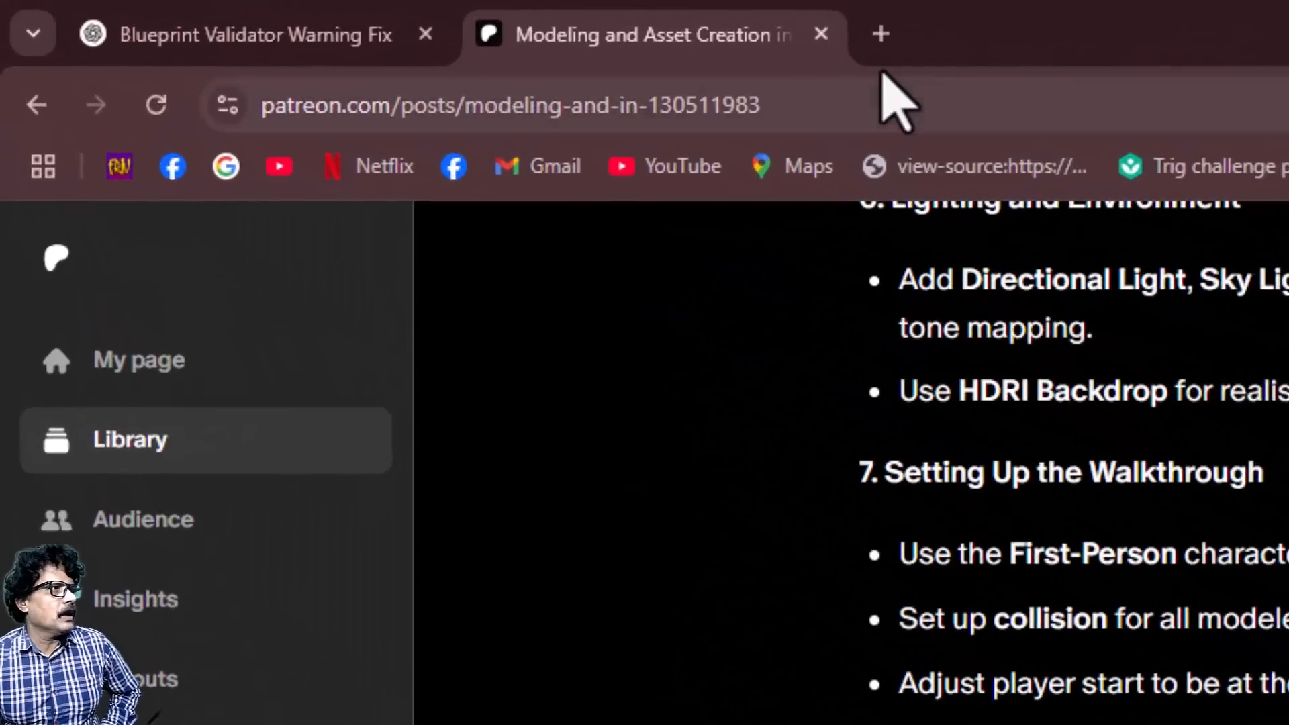
left_click(352, 15)
left_click(896, 126)
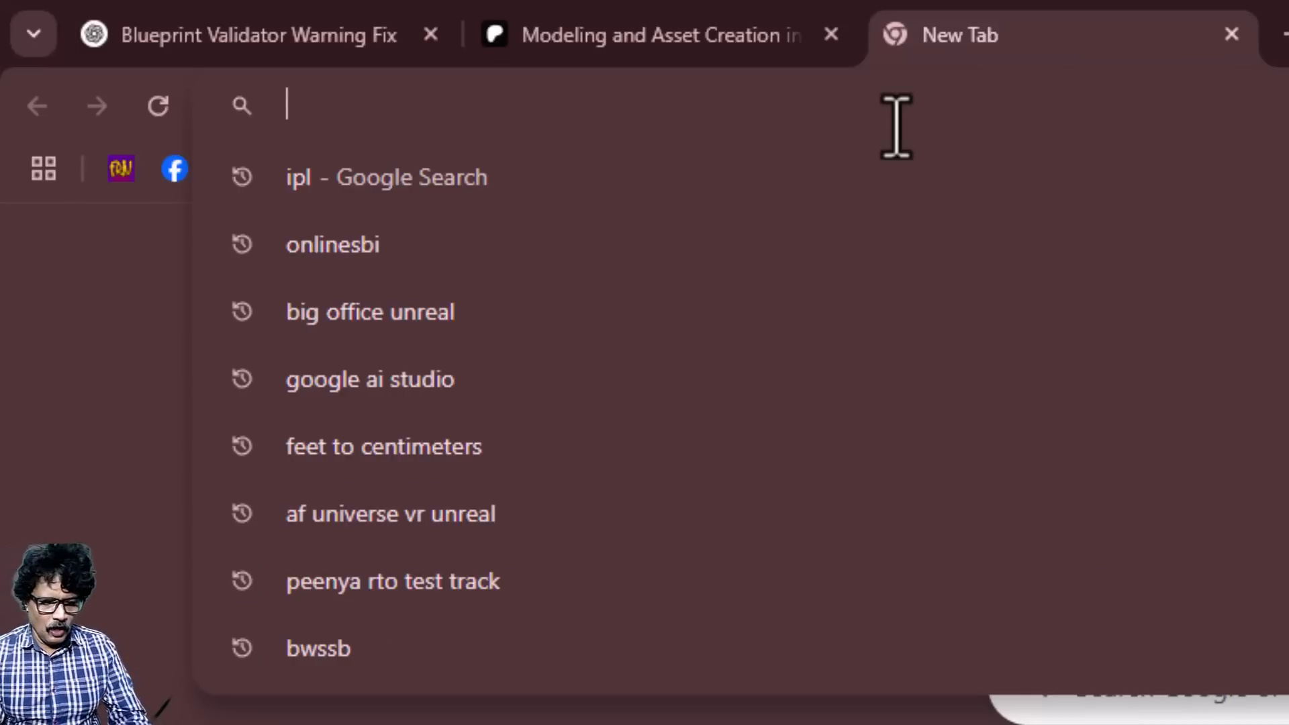
type("feet")
key("Return")
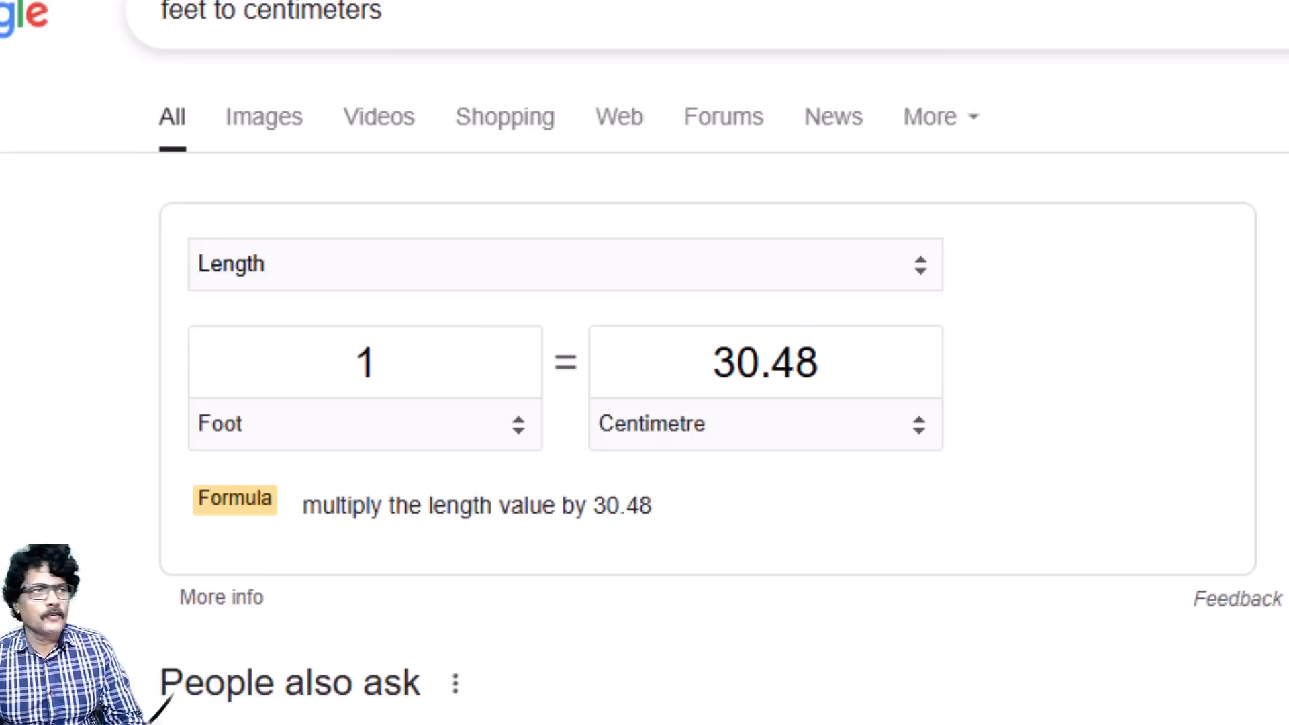
Convert 40 feet to centimetres, copy the result, and switch back to Unreal Engine to set the box width to 1219.2.
left_click_drag(325, 382, 512, 381)
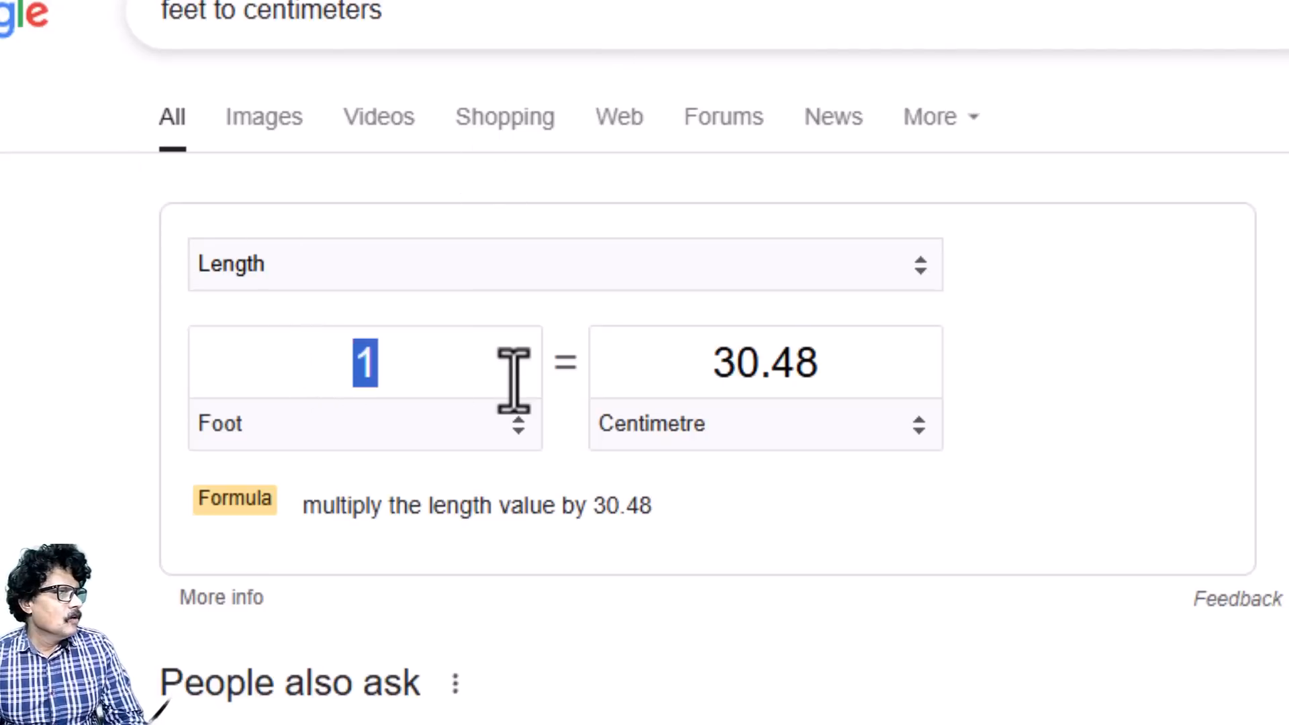
type("40")
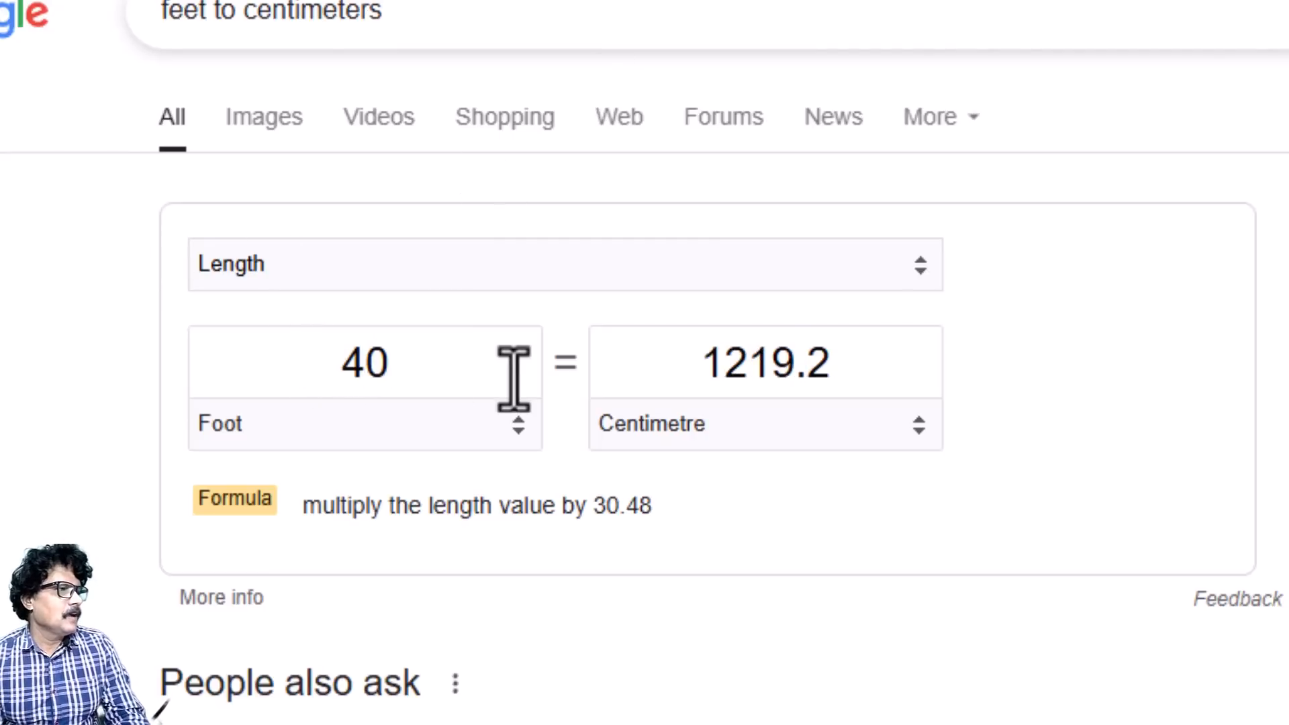
left_click_drag(700, 365, 900, 365)
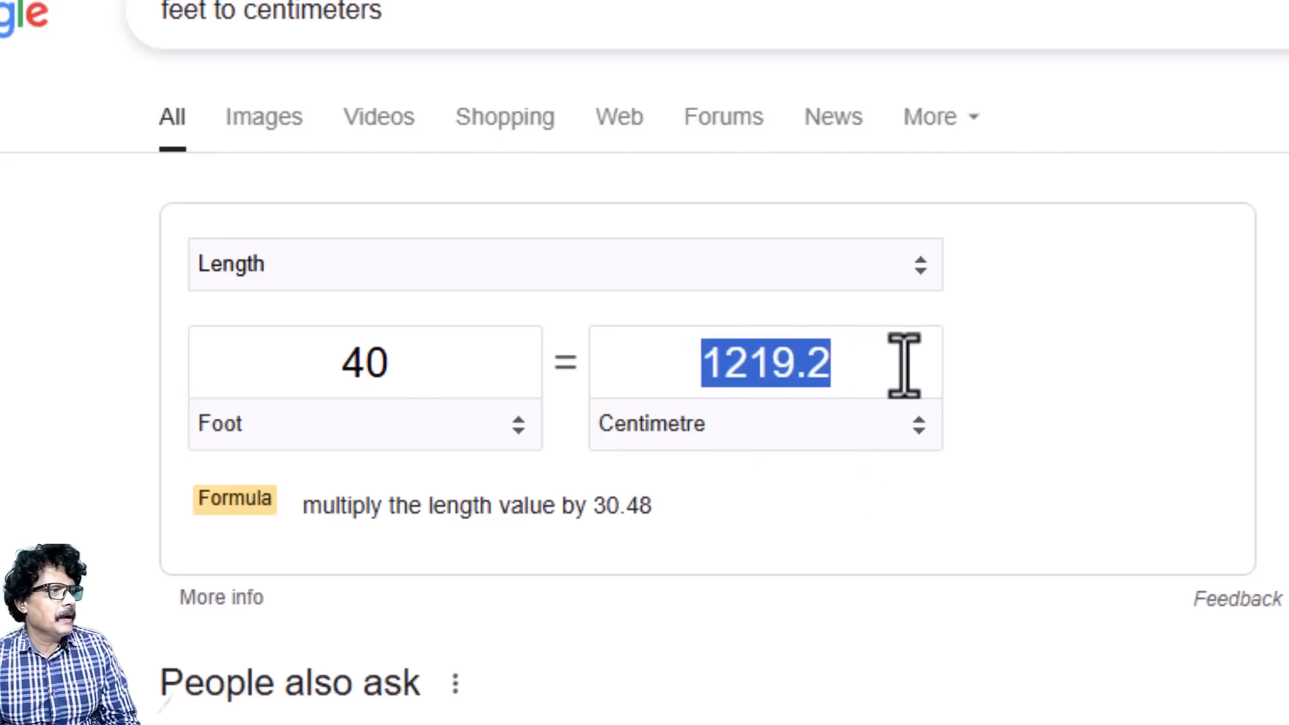
right_click(770, 368)
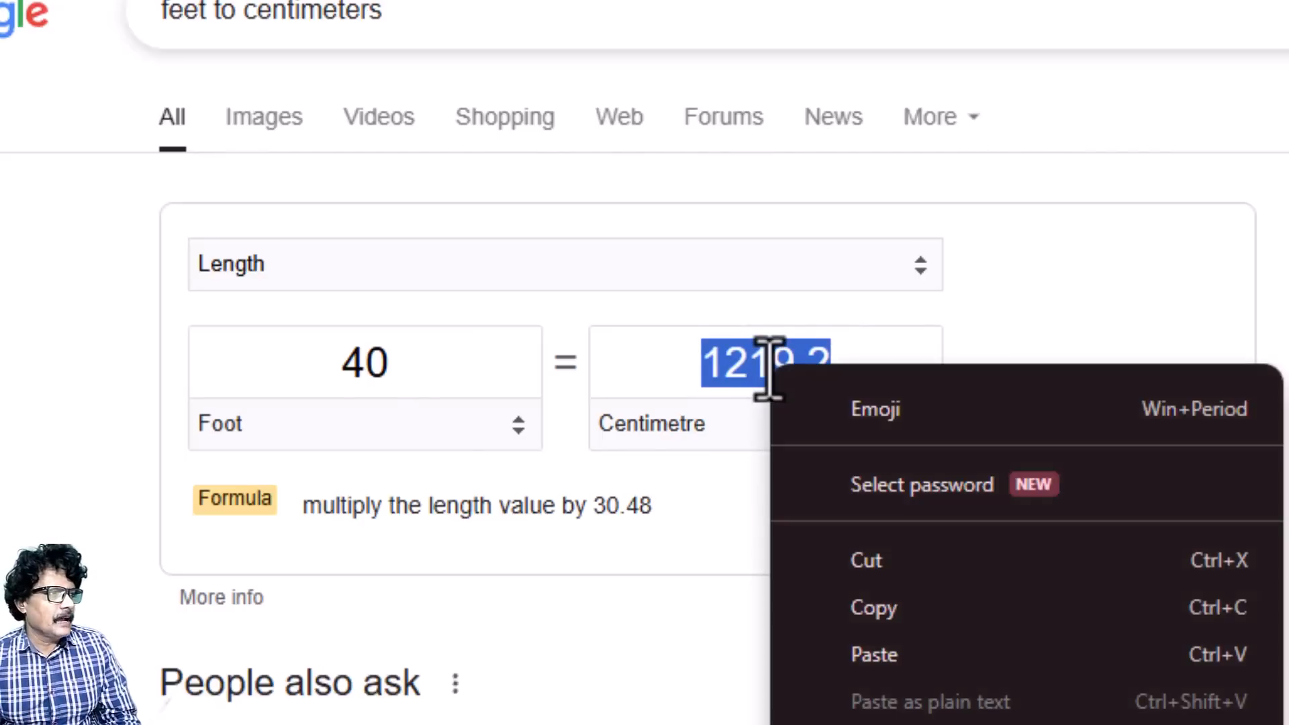
left_click(800, 608)
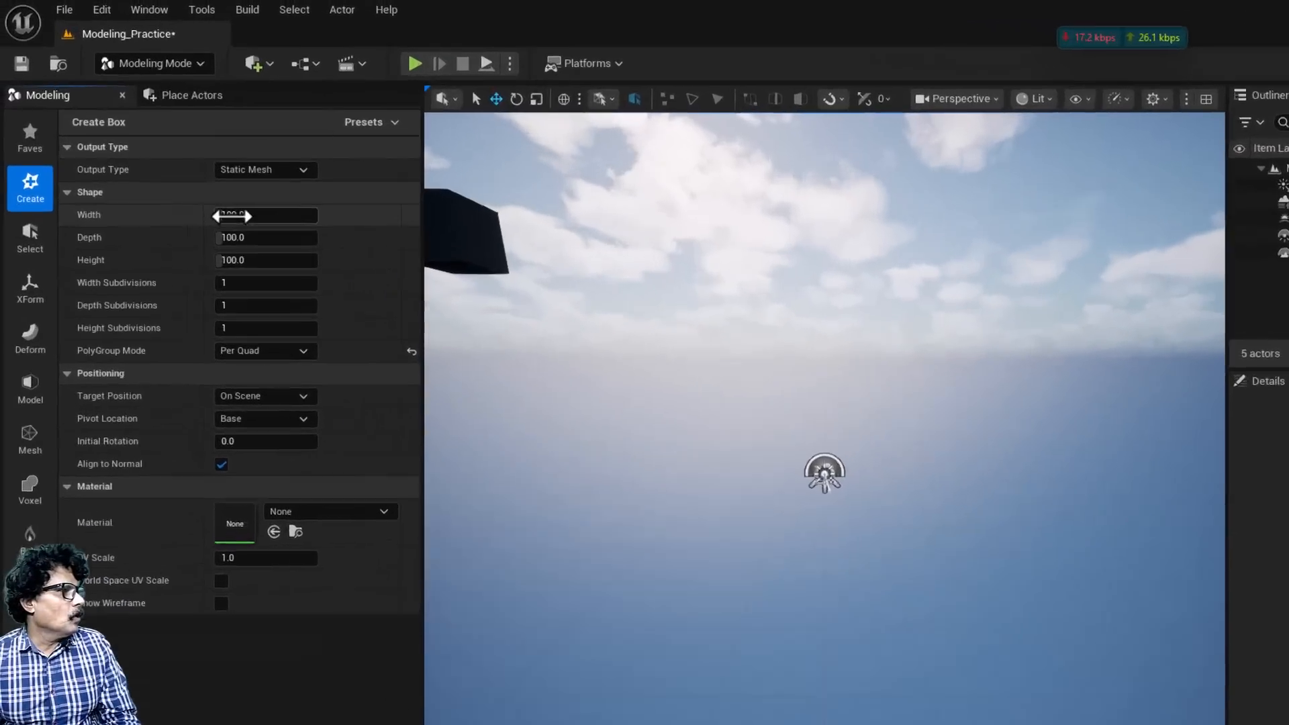
left_click(232, 216)
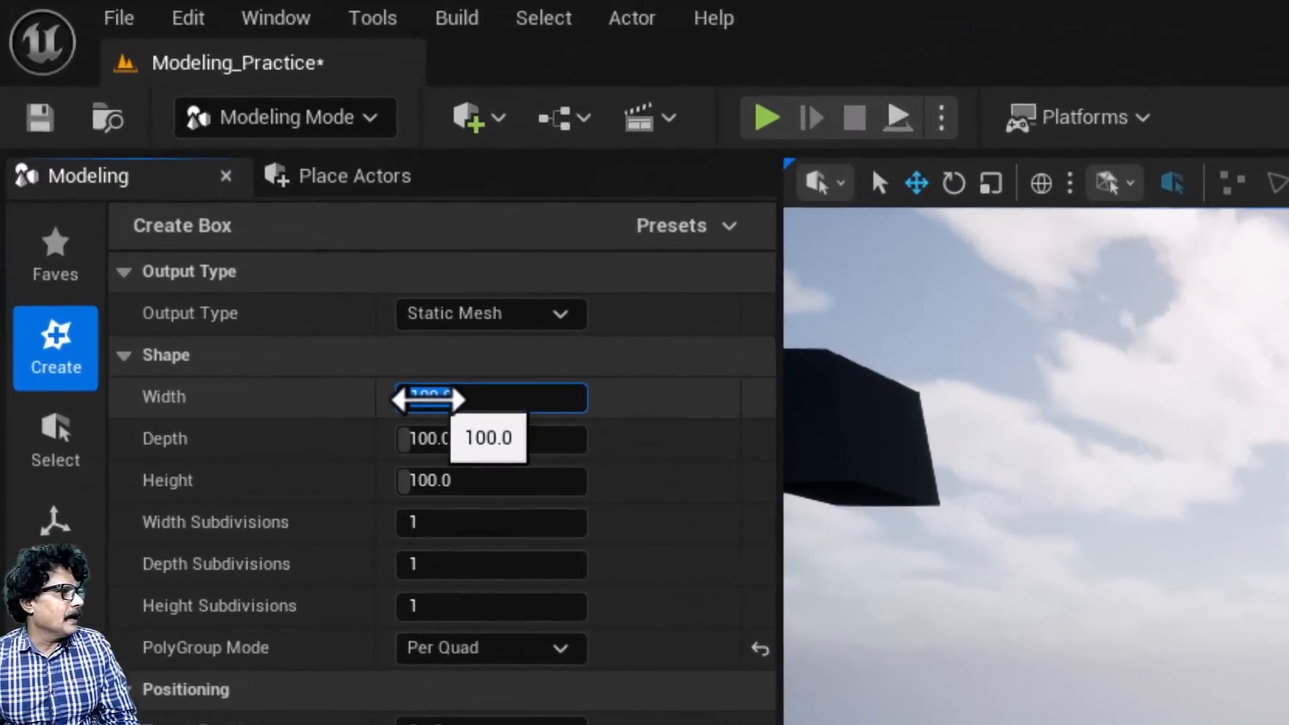
key("ctrl+v")
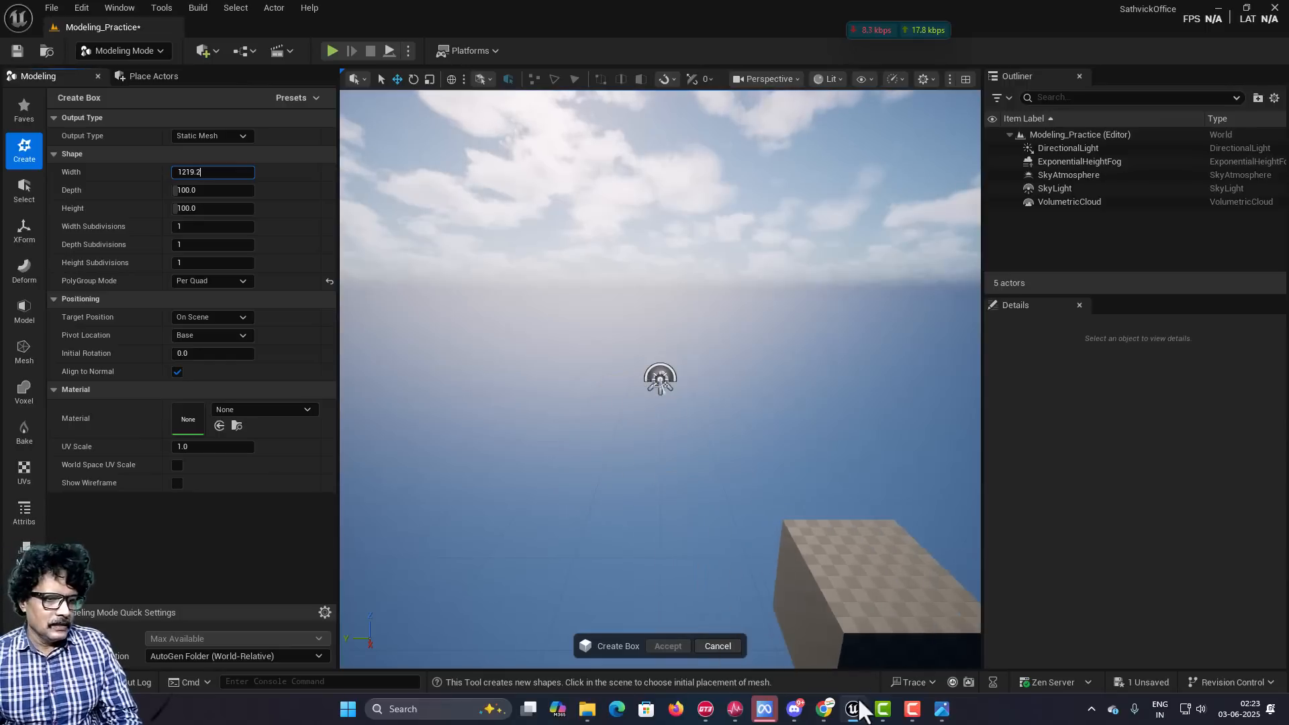
Convert 60 feet to centimetres in Chrome and use the result, 1828.8, as the box depth in Unreal Engine.
left_click(824, 709)
left_click_drag(326, 331, 252, 335)
type("60")
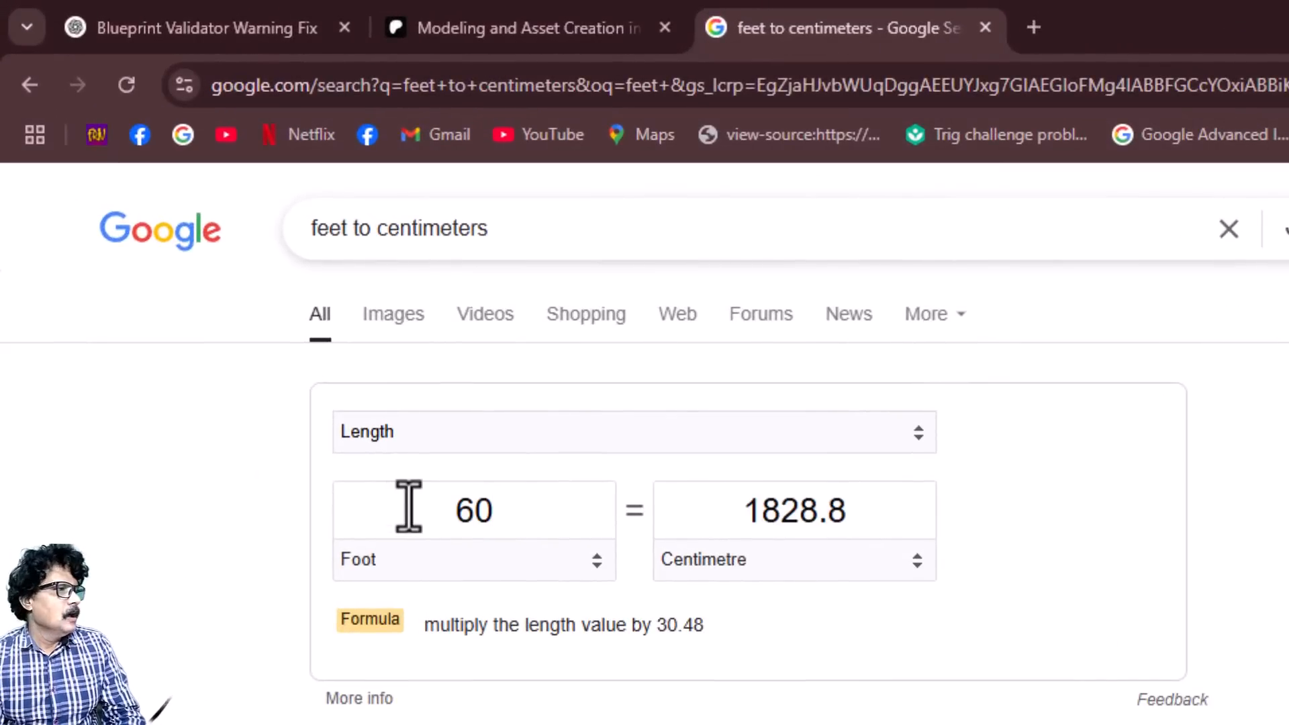
left_click_drag(742, 507, 923, 497)
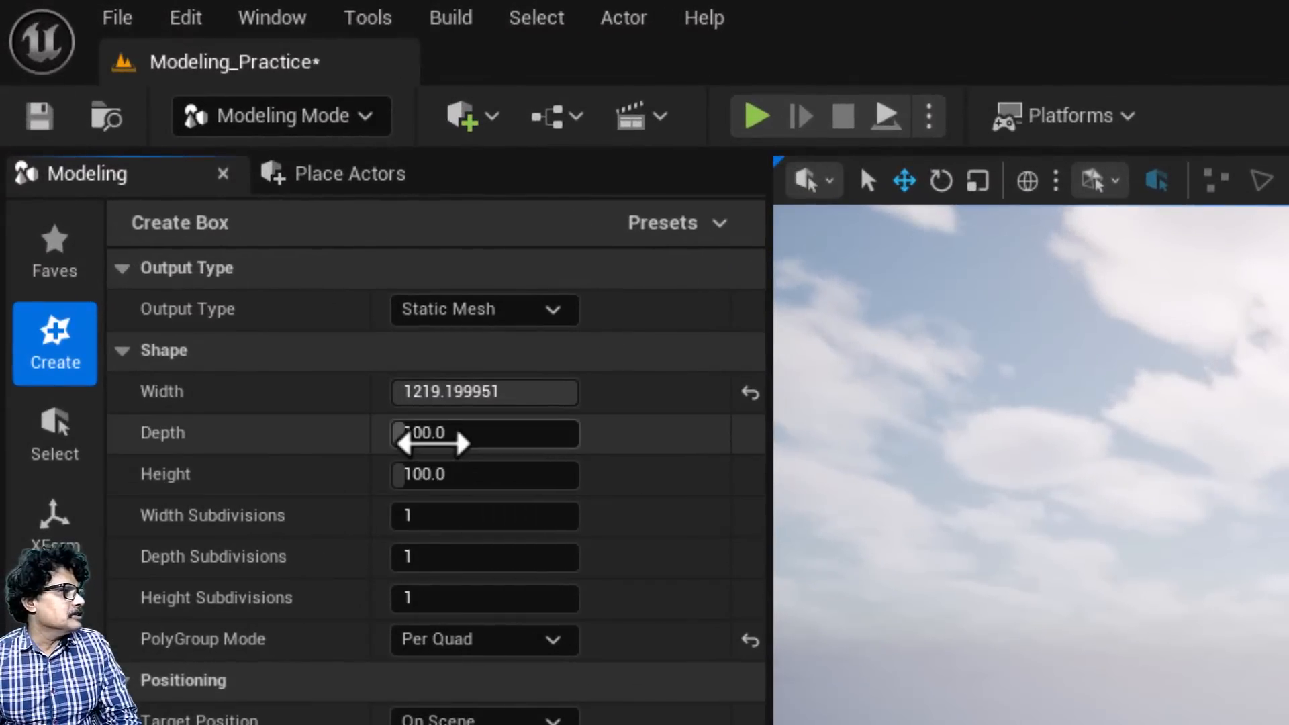
left_click(433, 440)
key("ctrl+v")
key("Return")
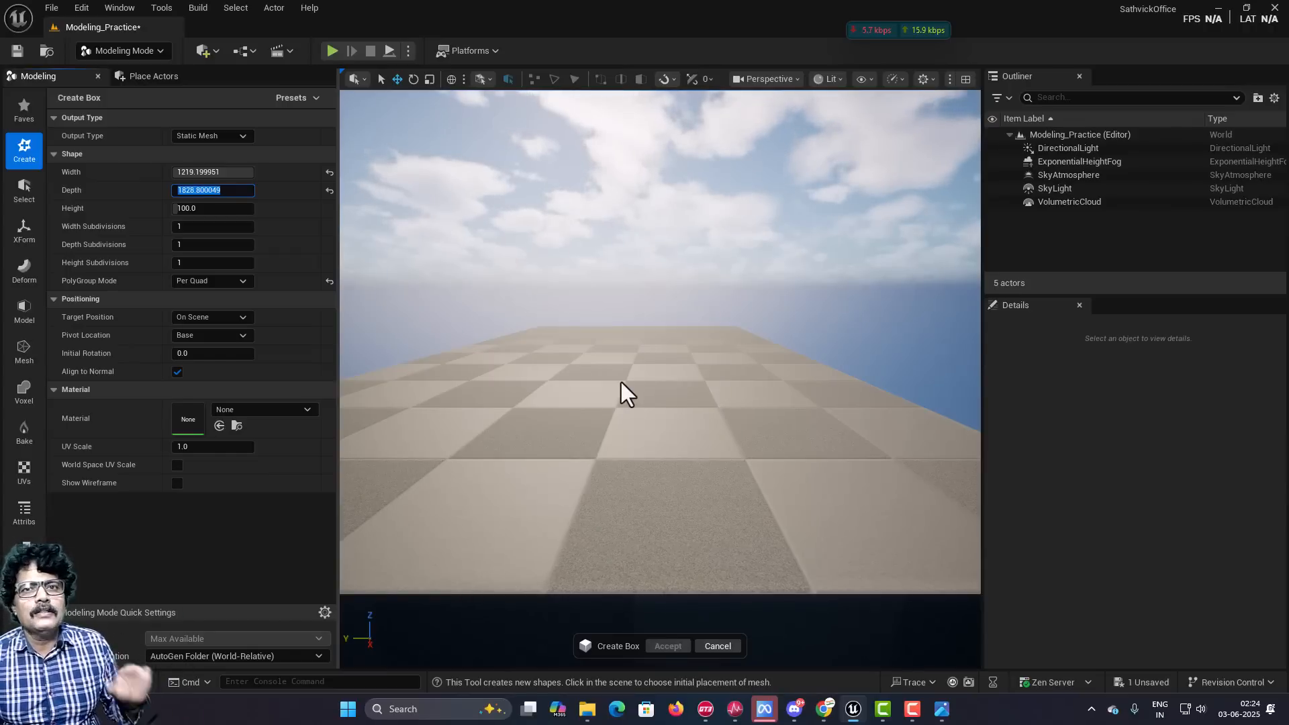
Convert 1 foot to centimetres in Chrome and use the result, 30.48, as the box height in Unreal Engine.
left_click(823, 709)
left_click_drag(474, 497, 472, 512)
type("1")
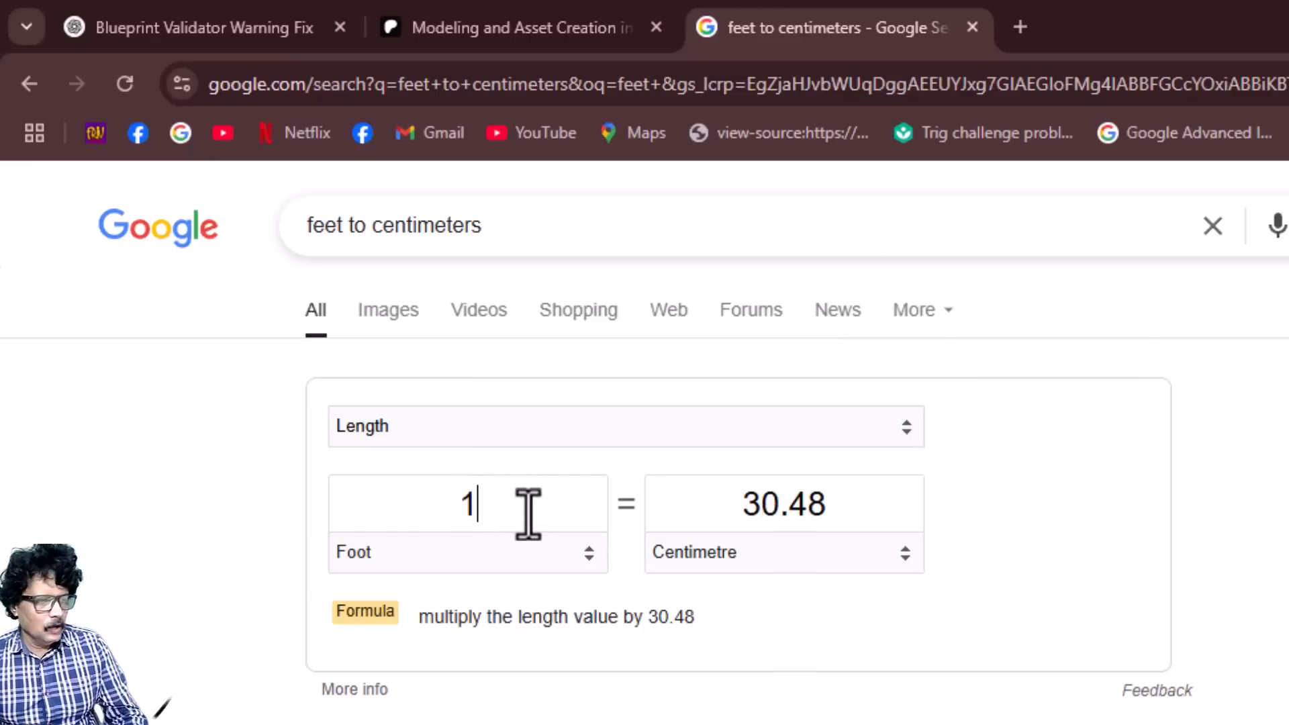
left_click_drag(744, 505, 901, 505)
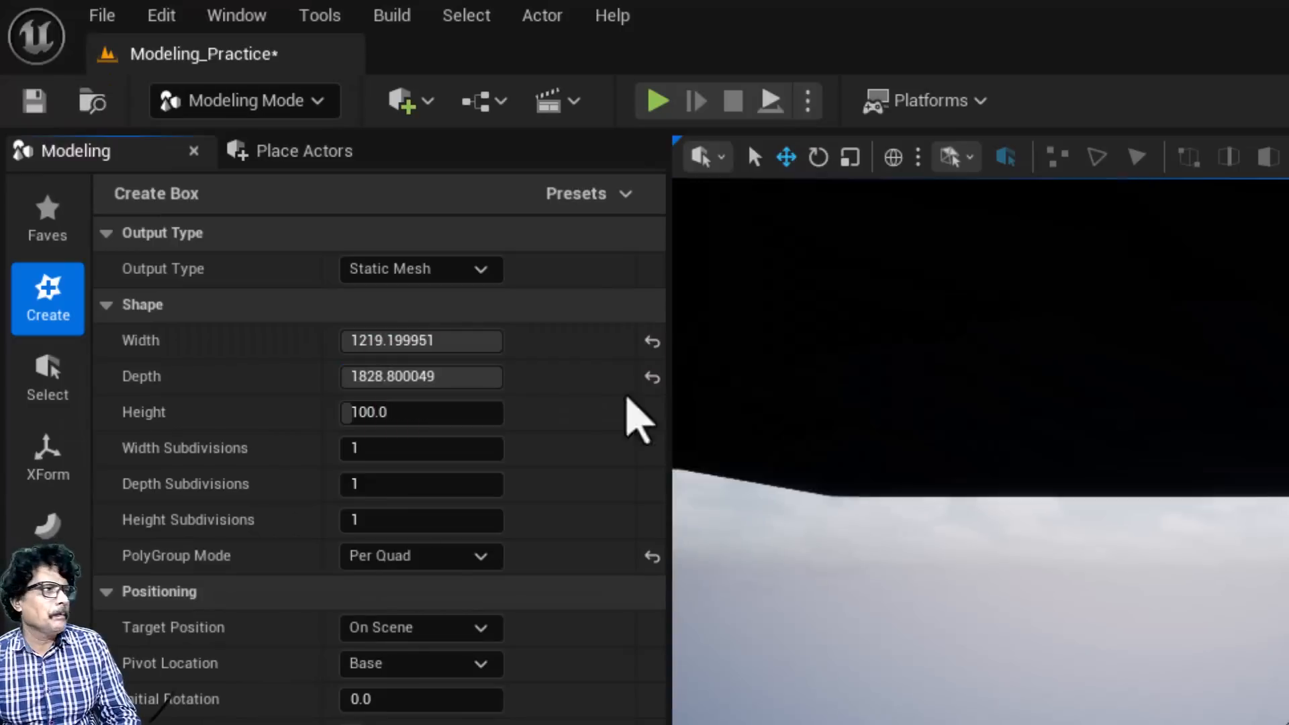
left_click(359, 419)
key("ctrl+v")
key("Return")
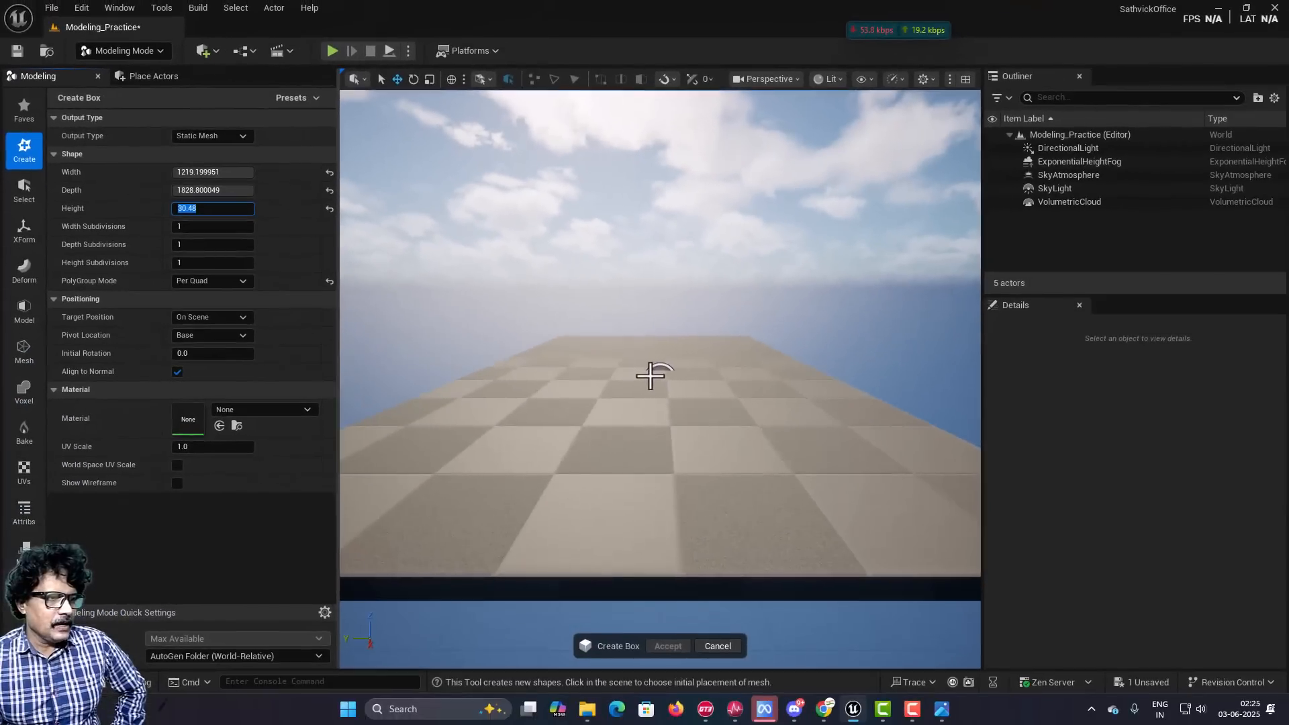
Place and accept the static mesh box at about -70, 30, 0, and set the viewport's view mode to Wireframe.
left_click(651, 375)
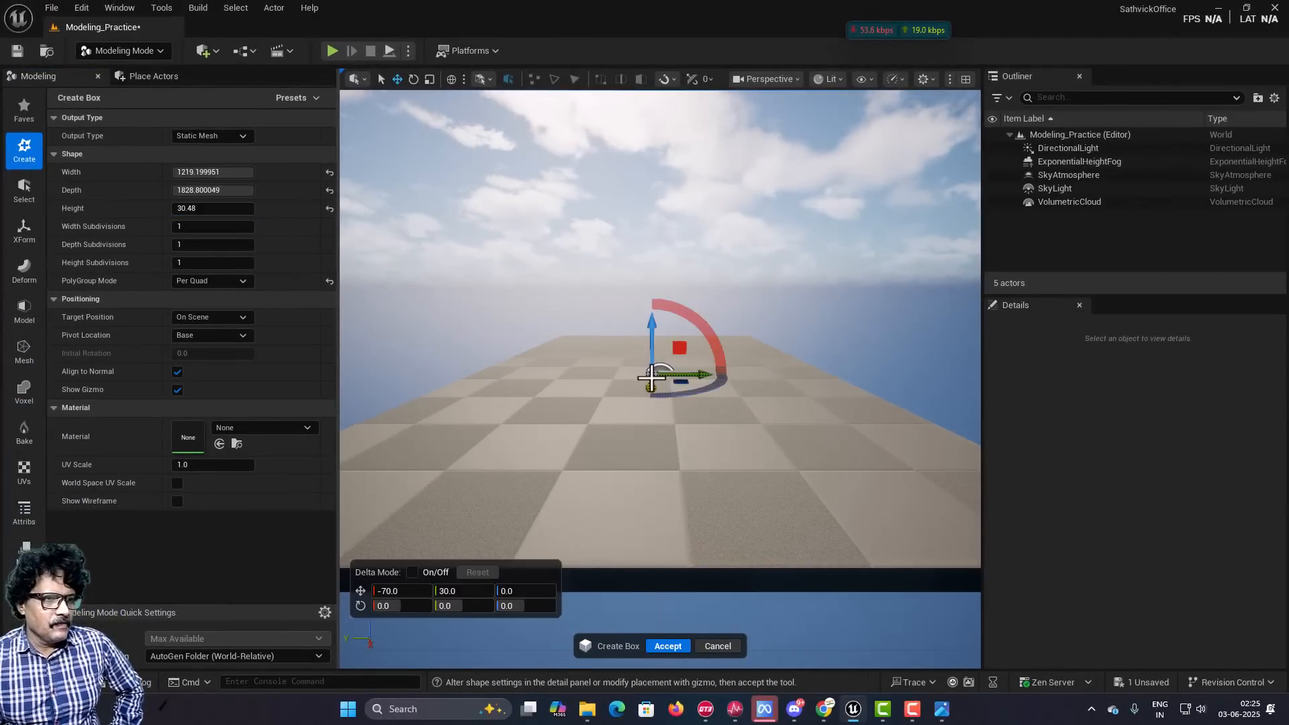
left_click(668, 646)
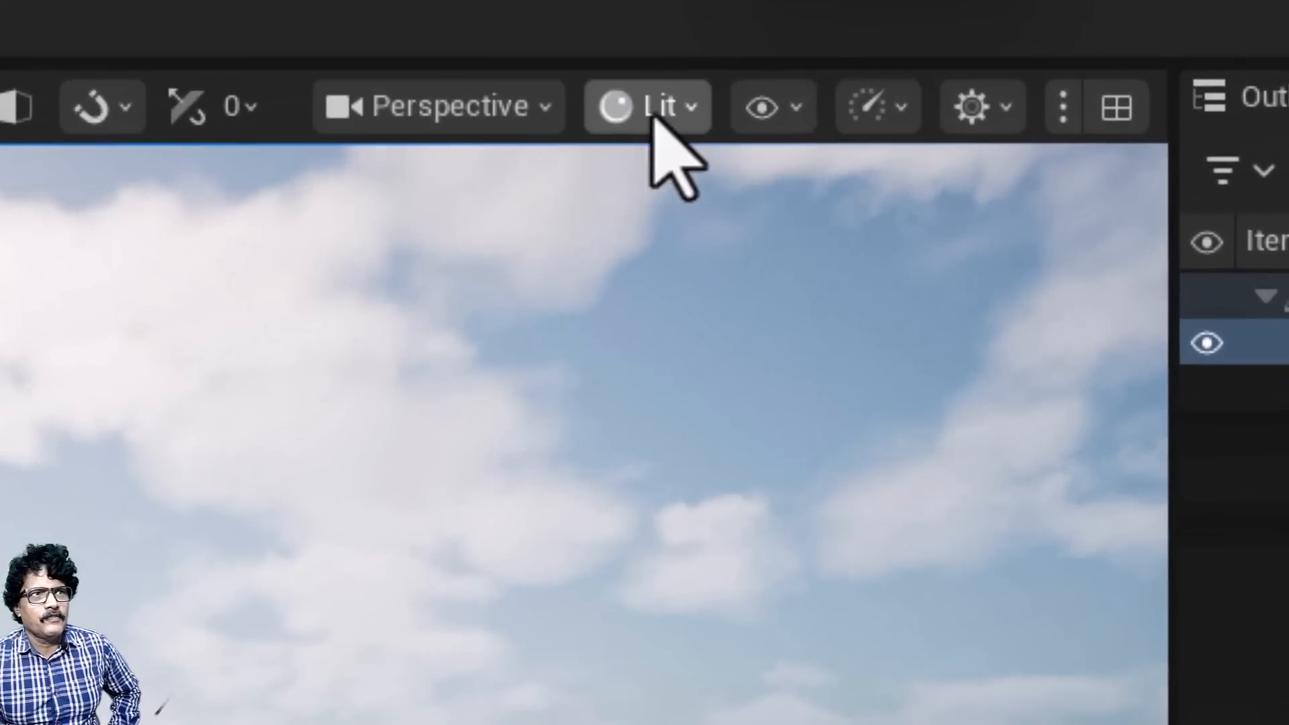
left_click(691, 109)
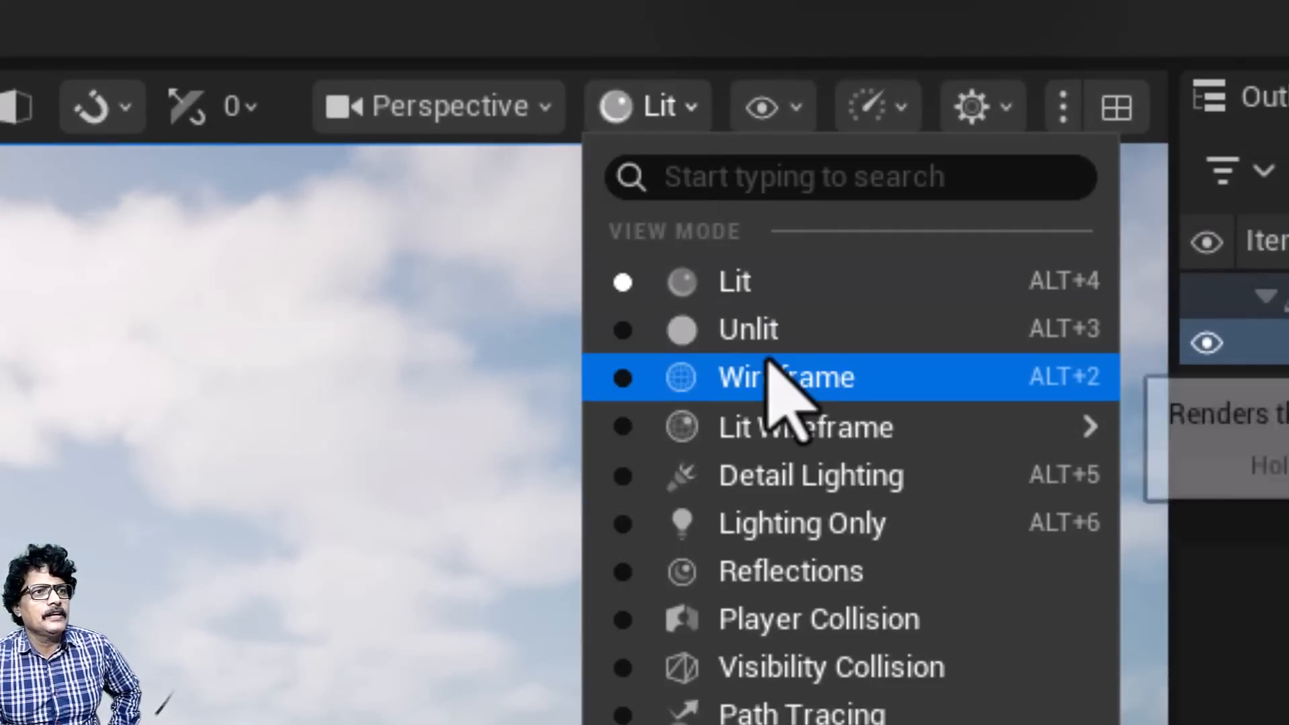
left_click(772, 376)
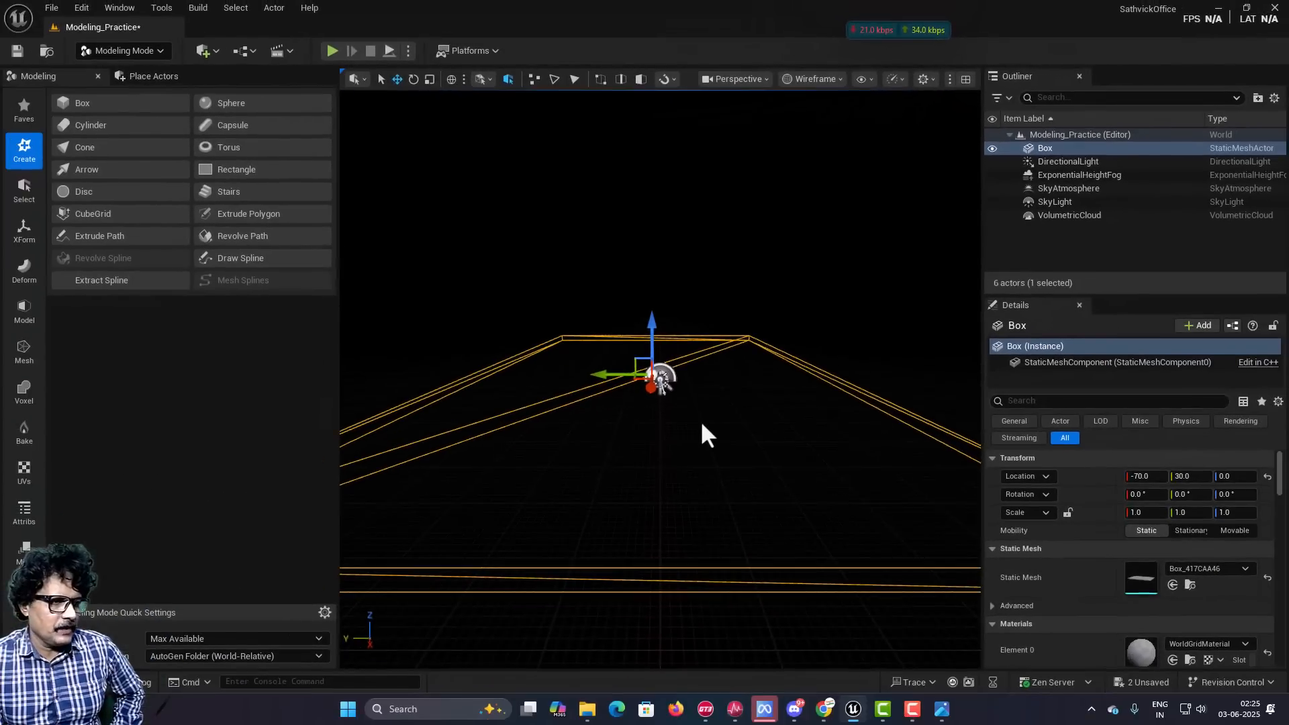
scroll(548, 699, "down", 3)
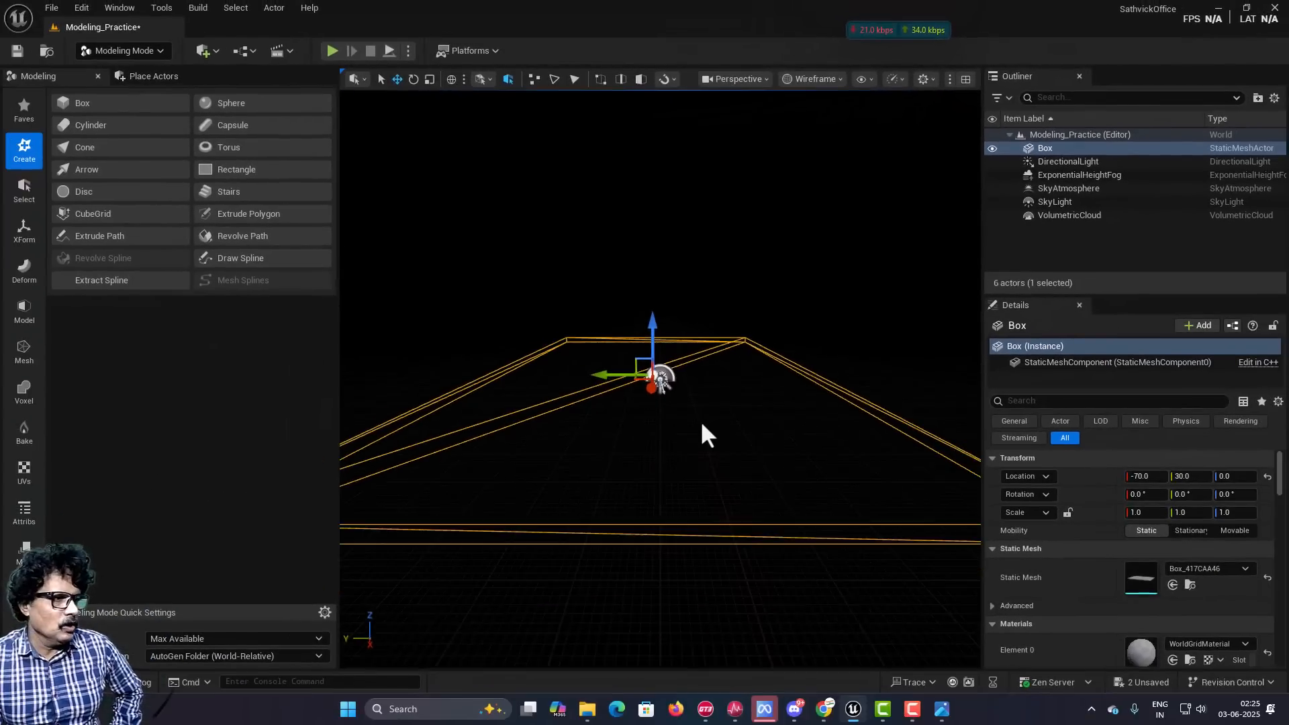
scroll(691, 433, "down", 1)
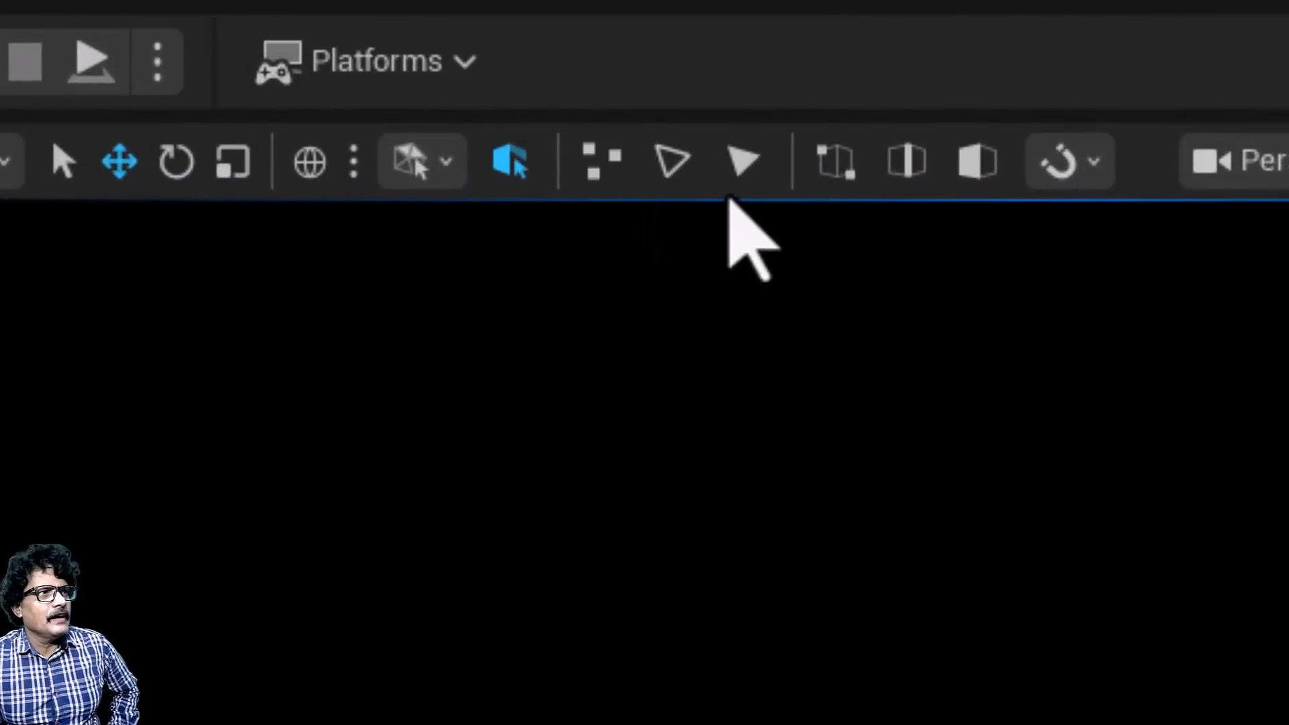
Select the box's near right upper corner as a mesh vertex and set the viewport's view mode to Lit Wireframe.
left_click(621, 170)
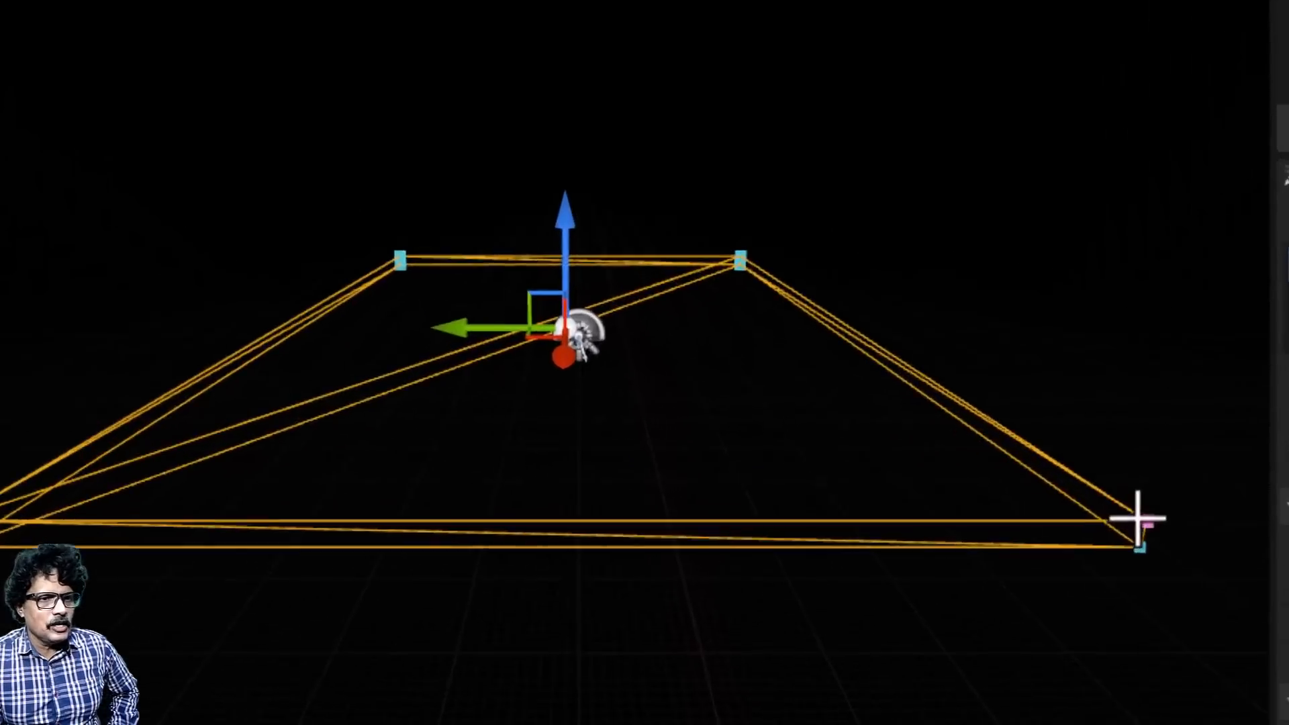
left_click(1139, 518)
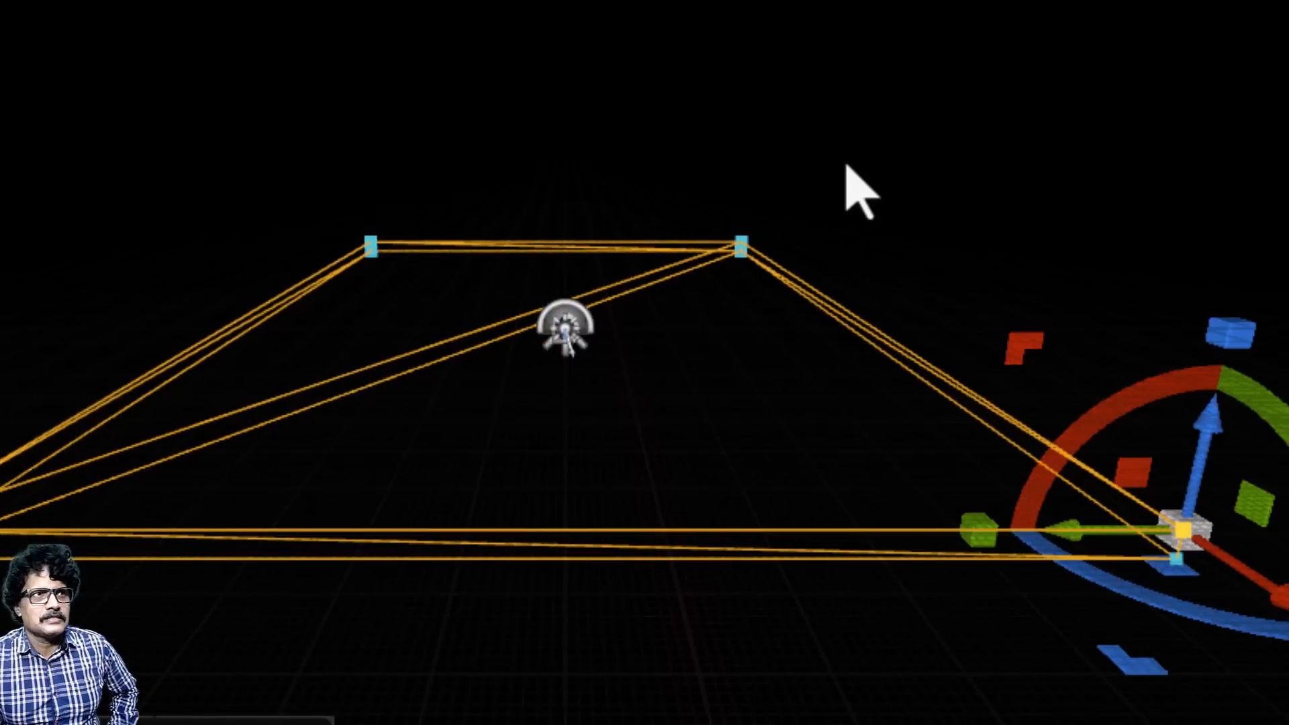
left_click(630, 54)
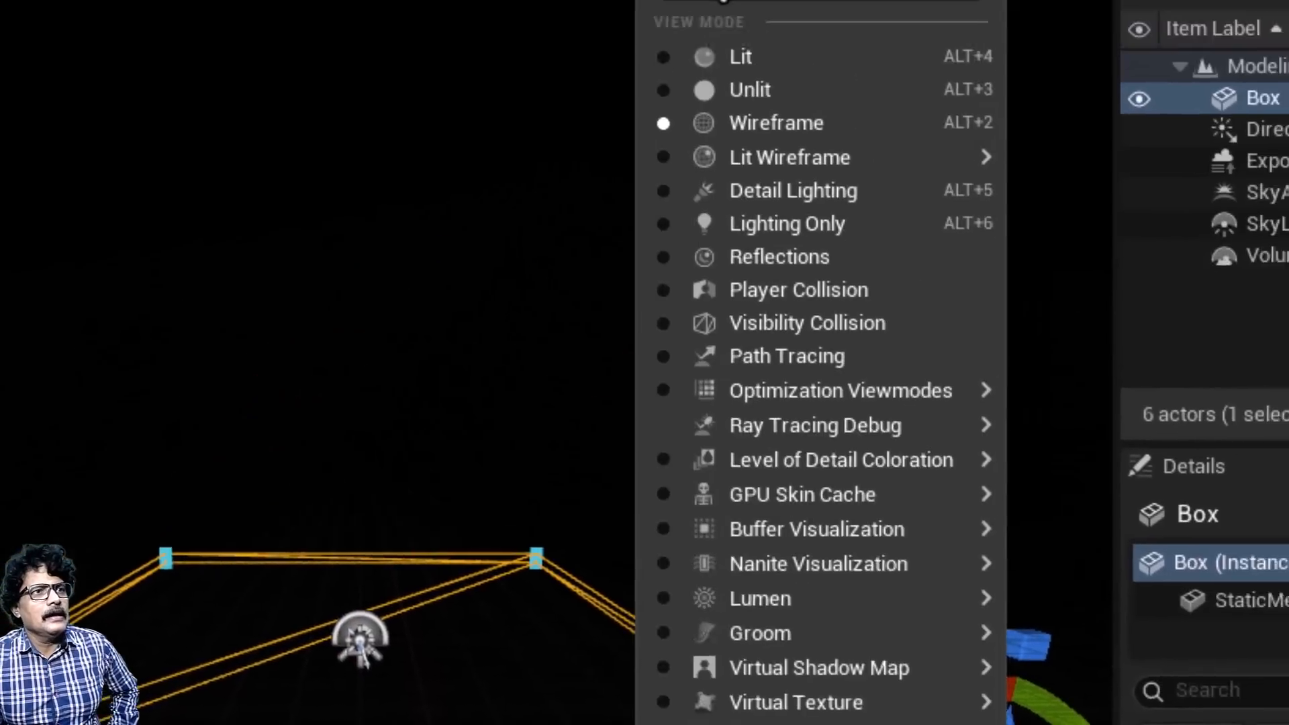
mouse_move(642, 281)
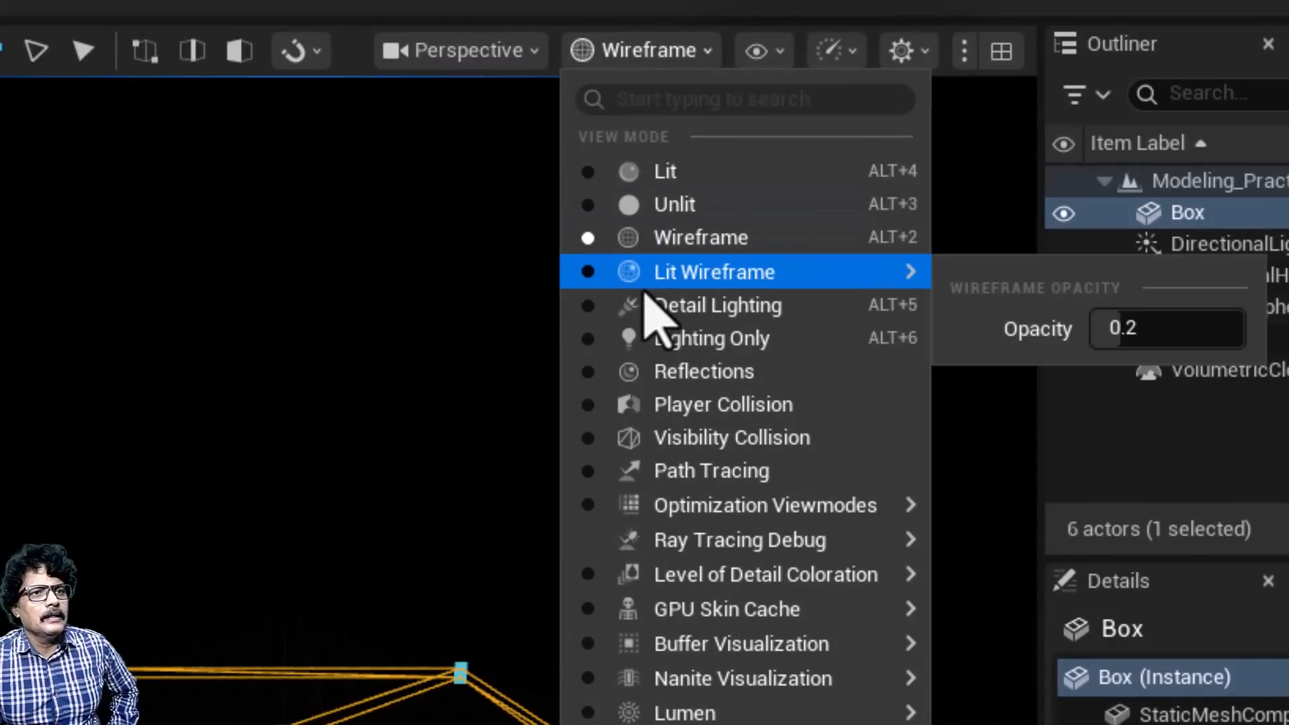
left_click(643, 288)
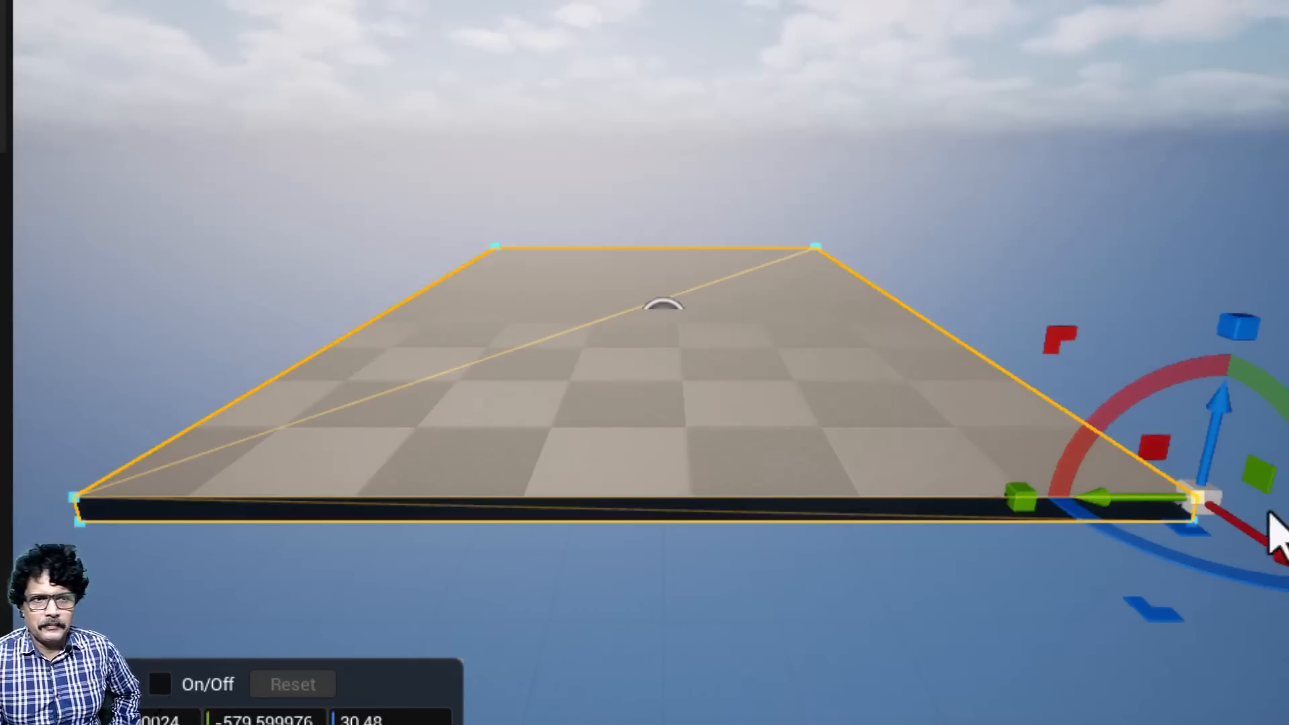
Raise the selected corner vertex to a Z position of 130.48, then undo the move.
left_click_drag(1205, 496, 1223, 310)
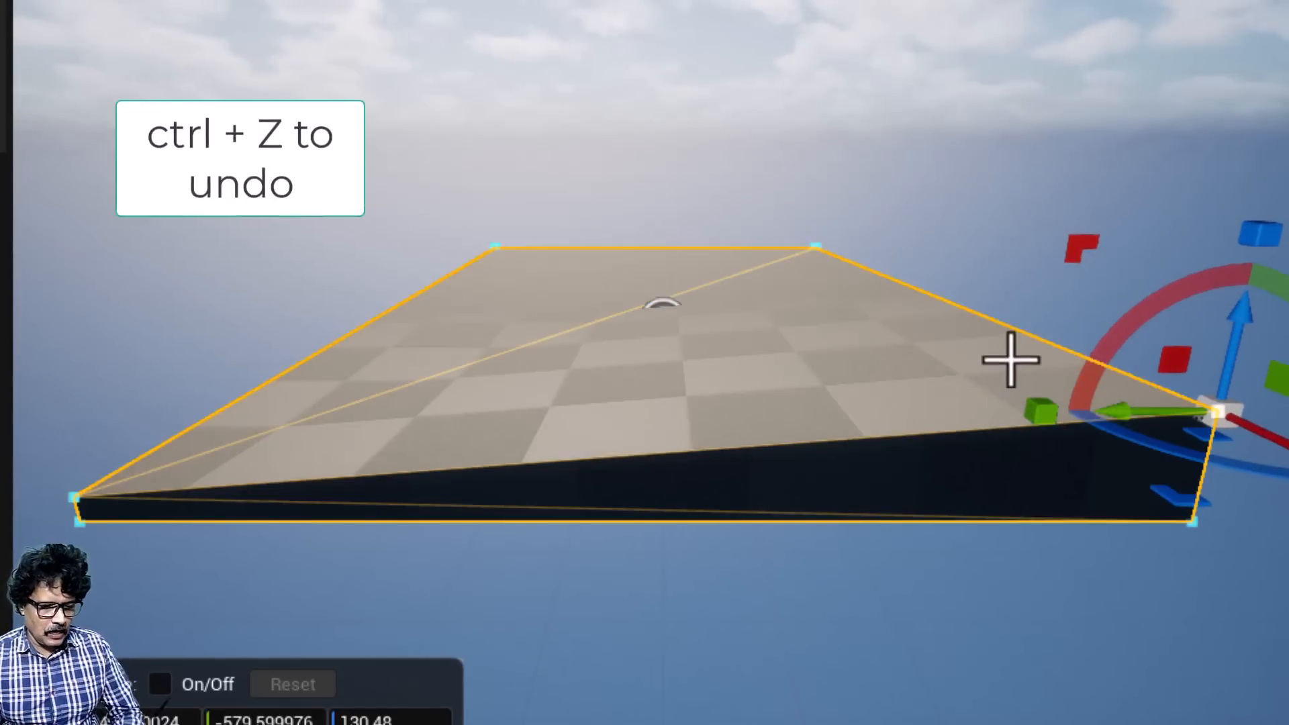
key("ctrl+z")
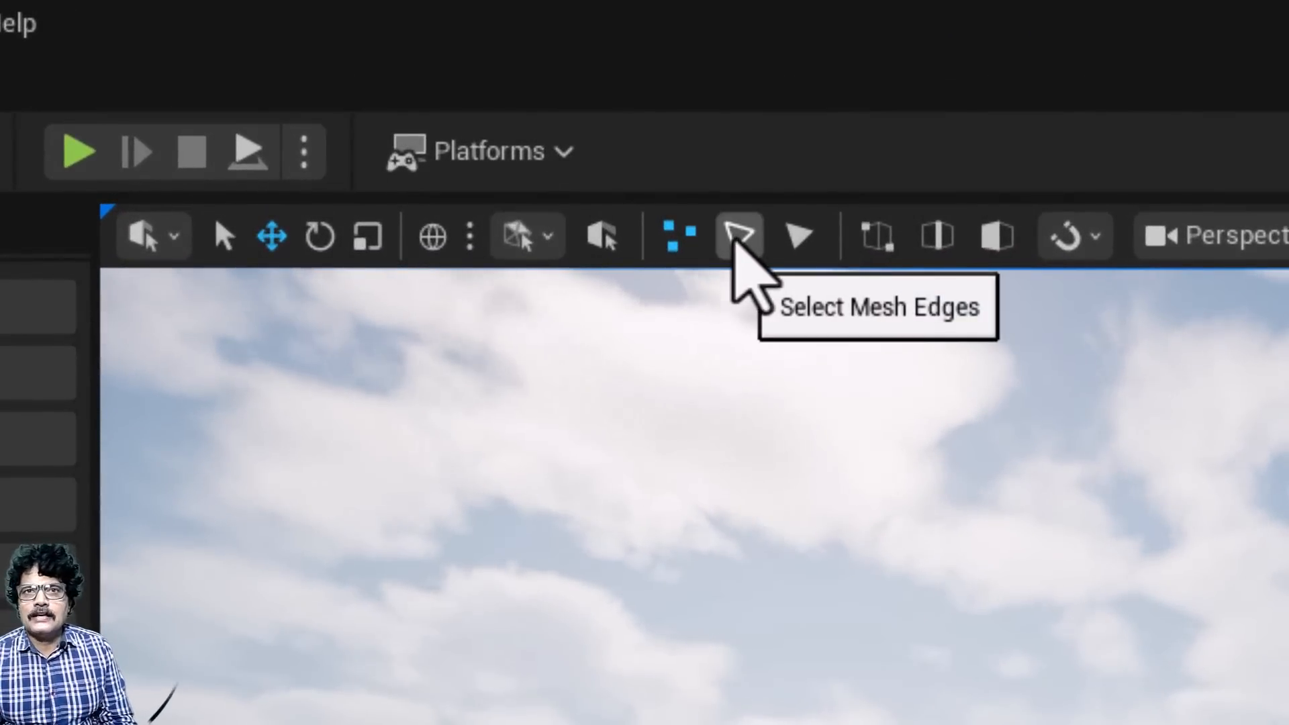
Use mesh edge selection to pick the diagonal edge on the box's top face and raise it to a Z position of 290.48.
left_click(738, 236)
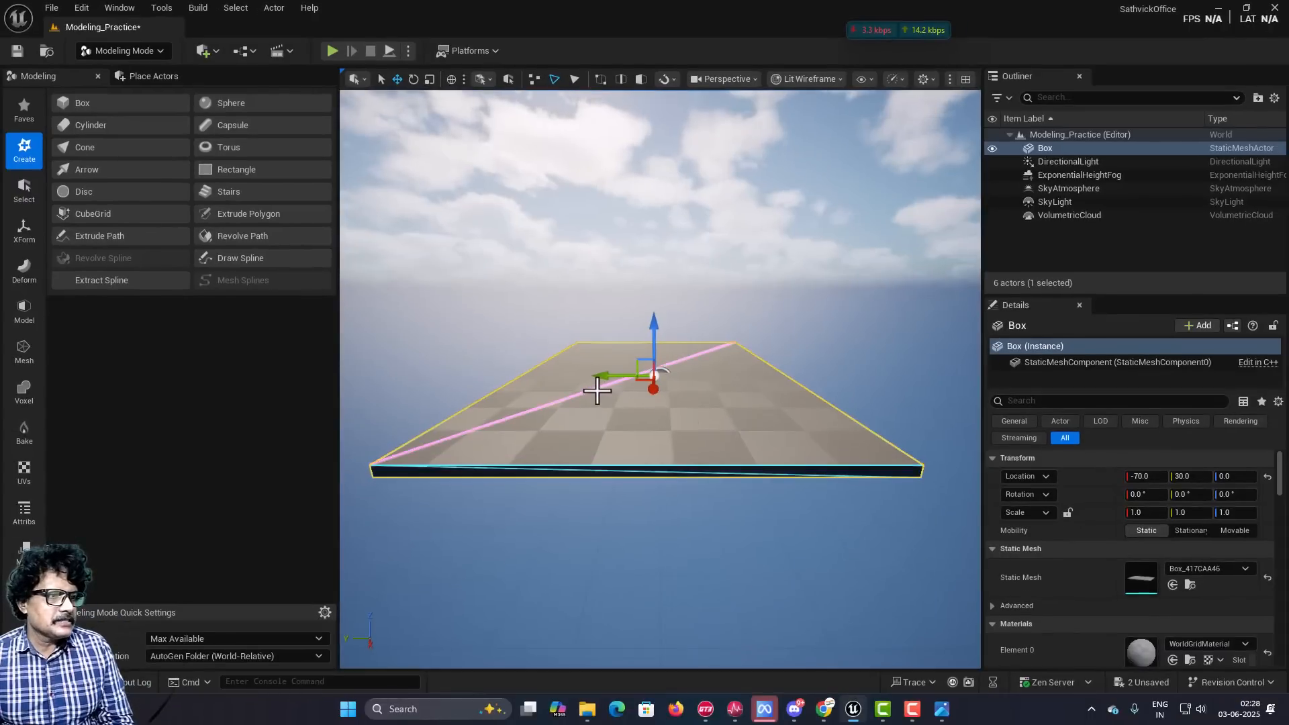
left_click(597, 389)
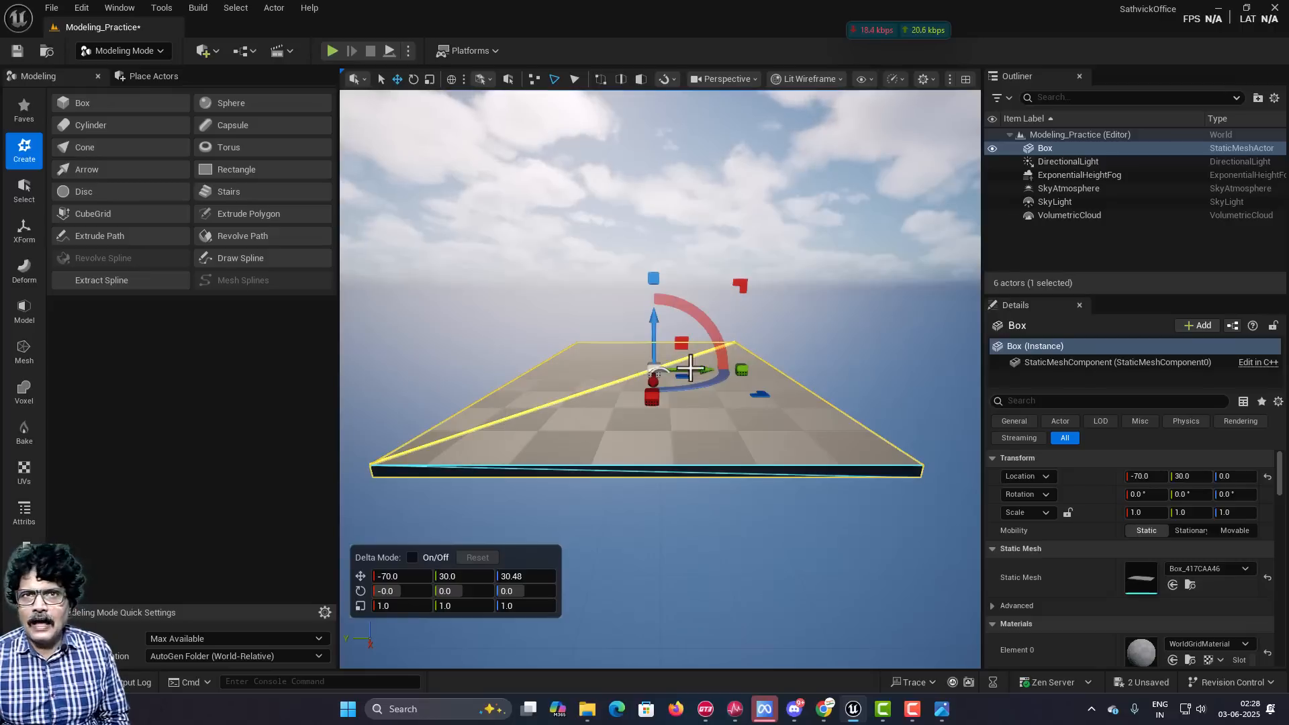
left_click(618, 389)
left_click_drag(651, 314, 643, 255)
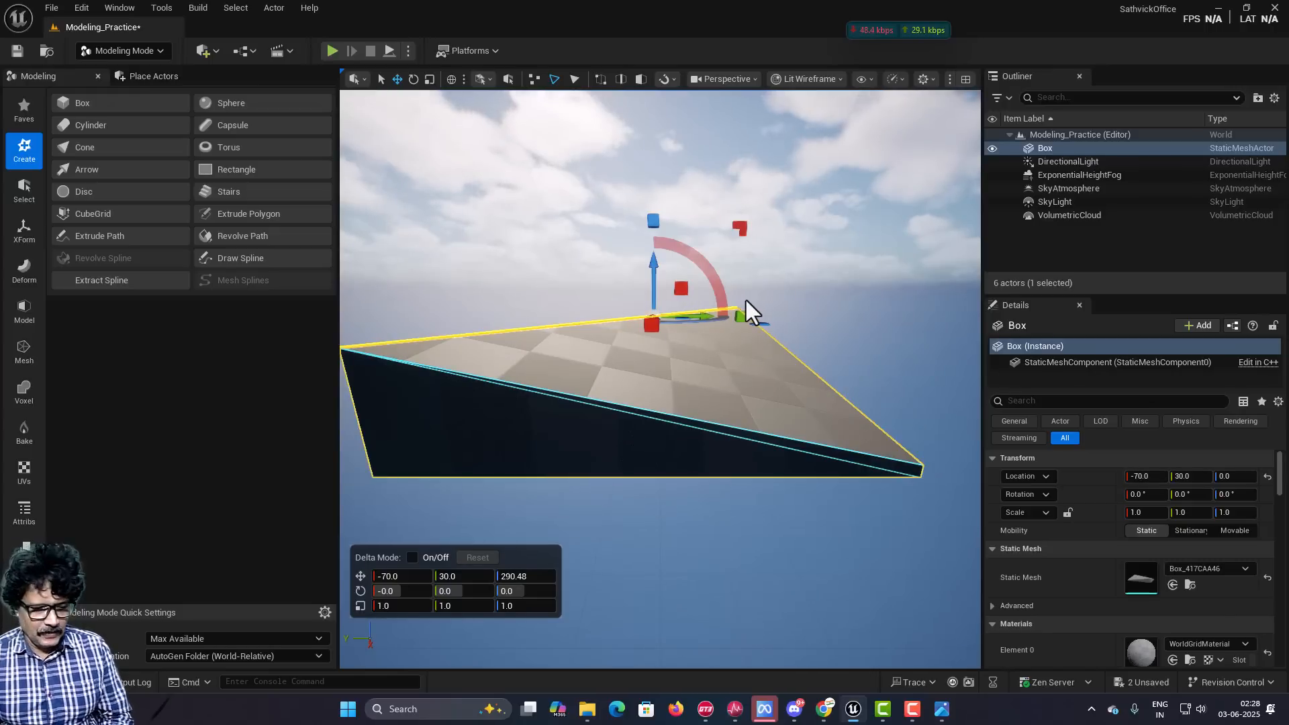
Undo the edge's raise, and use mesh triangle selection to select both triangles of the box's top face.
key("ctrl+z")
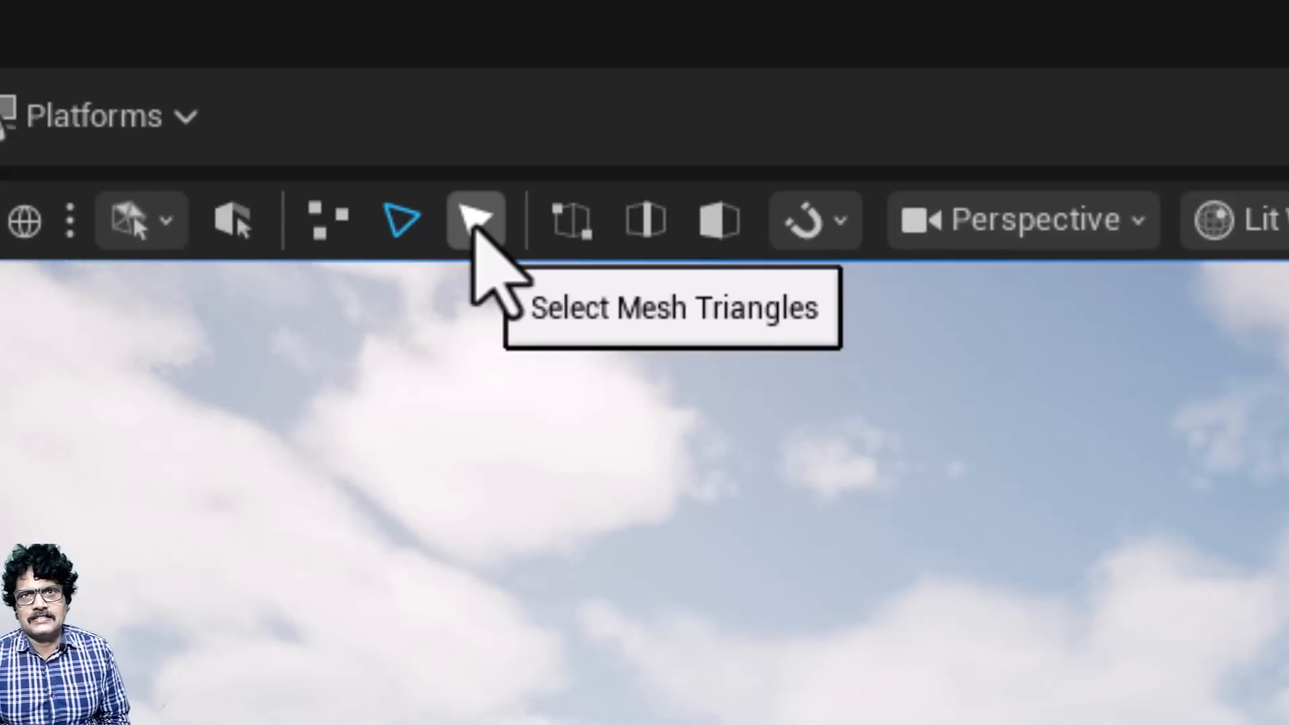
left_click(475, 218)
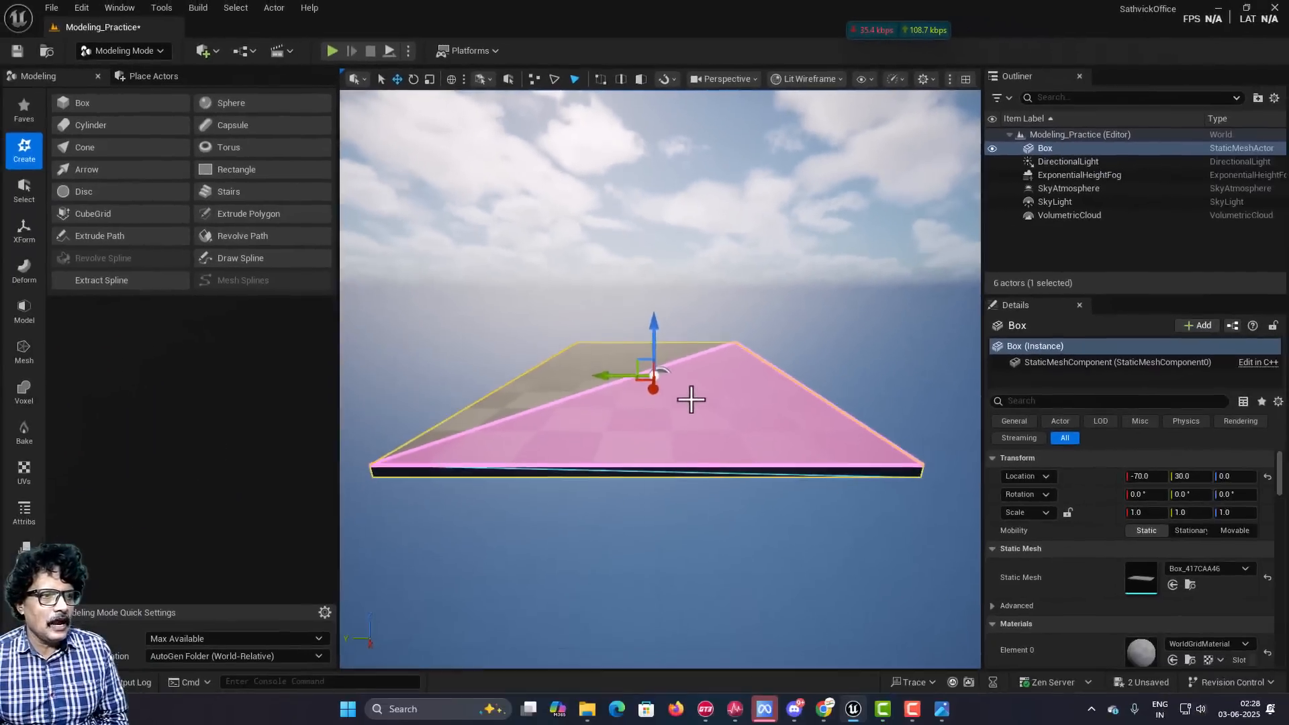
left_click(691, 398)
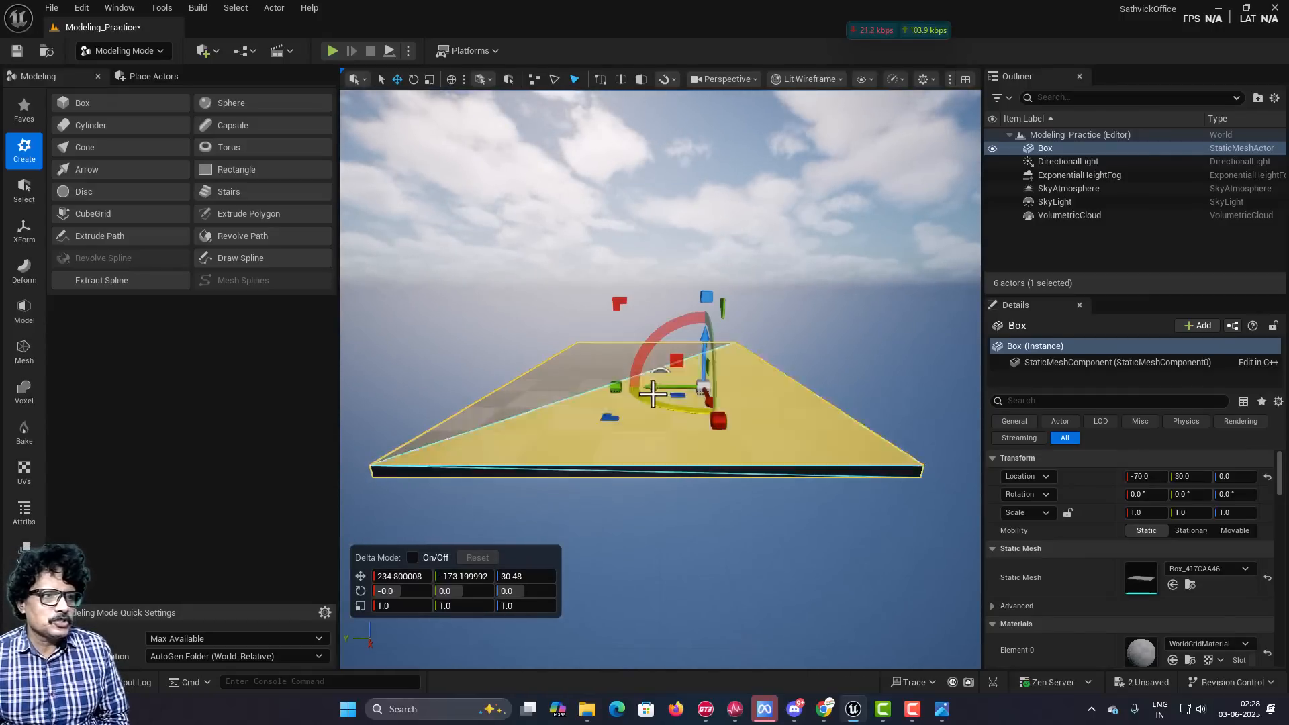
left_click(606, 371)
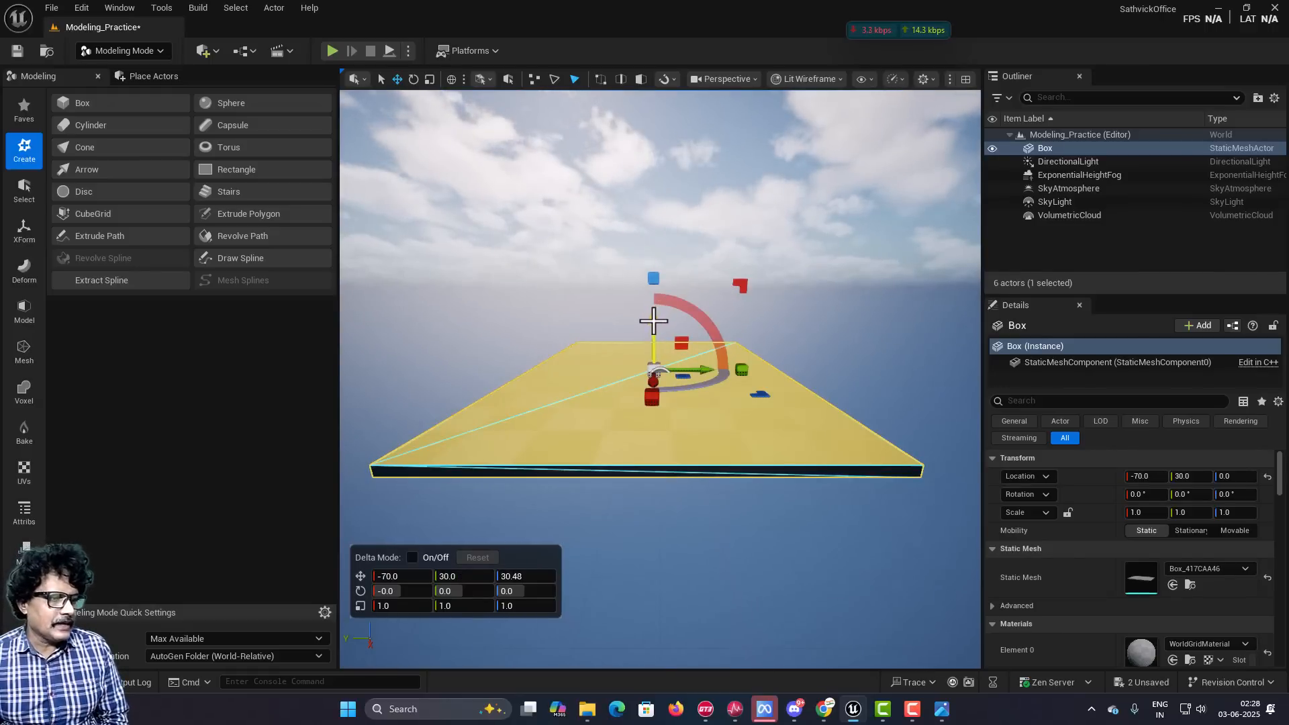
Raise the two selected top triangles to a Z position of 150.48, then undo the move.
left_click_drag(654, 321, 652, 298)
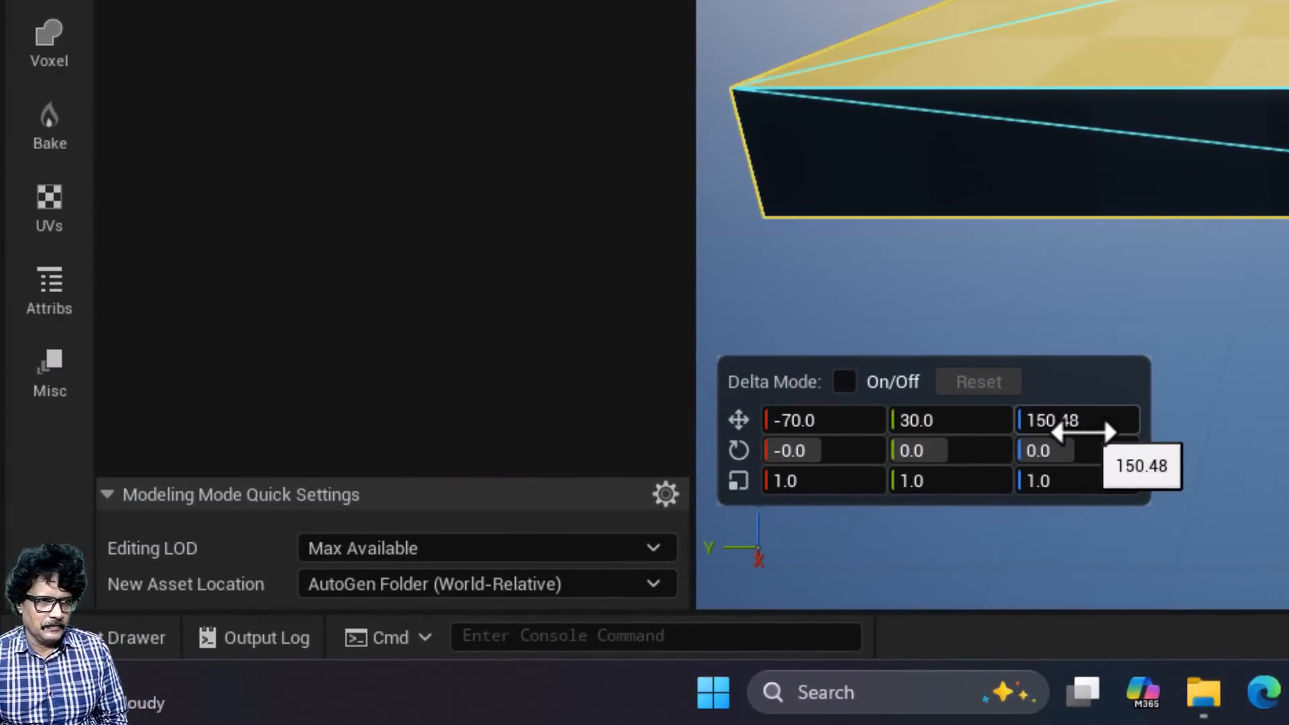
key("ctrl+z")
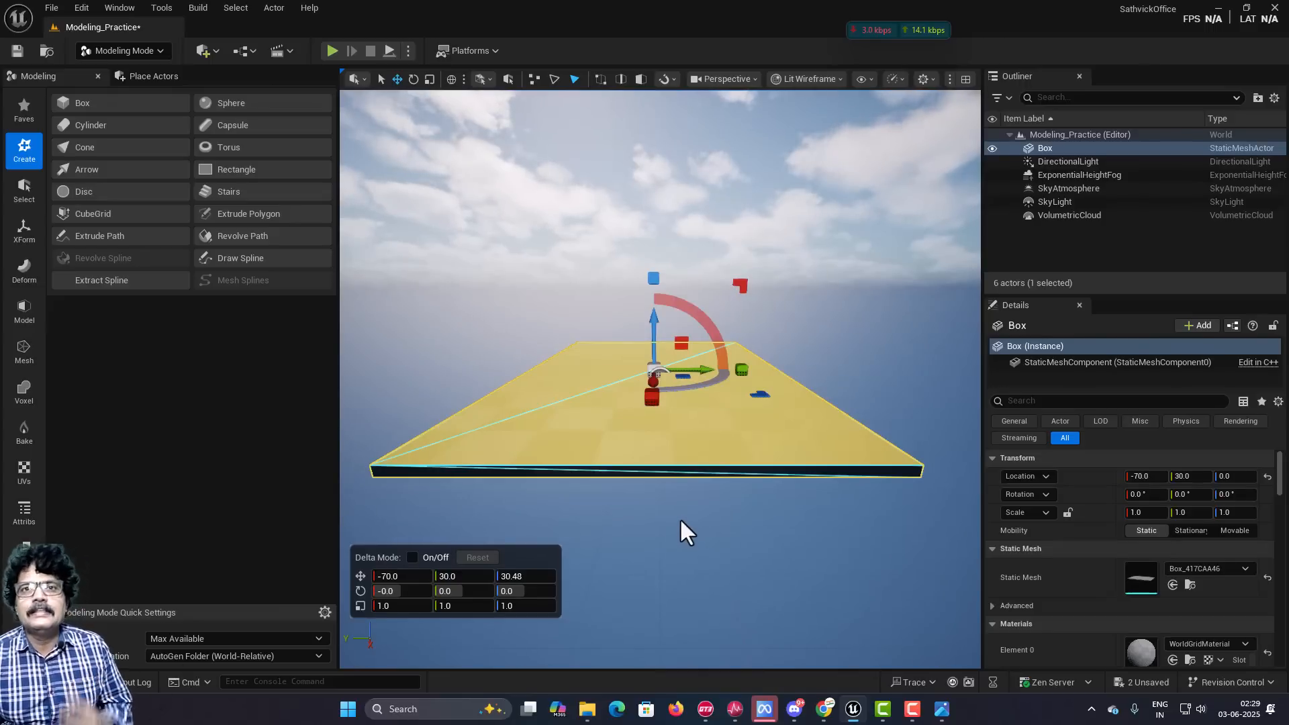
Switch to the browser, convert 3 feet to centimetres in the Google length converter and copy the result.
left_click(822, 712)
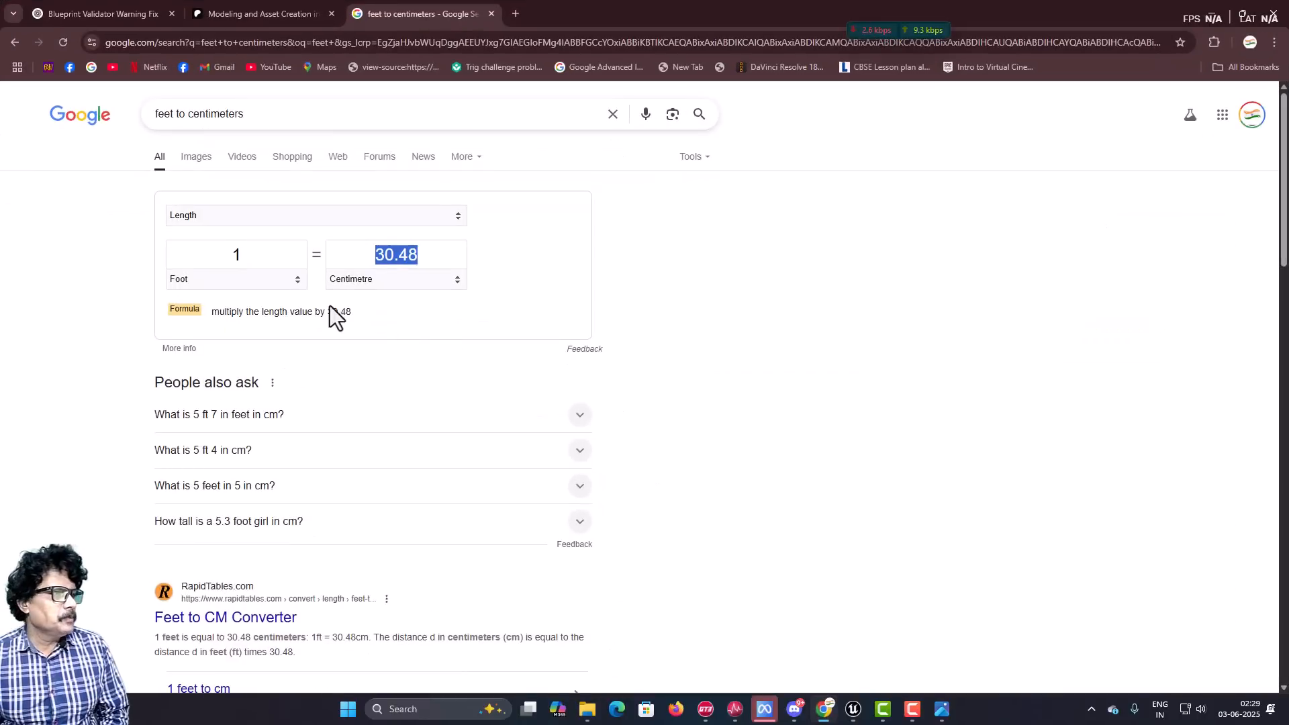
left_click_drag(253, 254, 206, 254)
type("3")
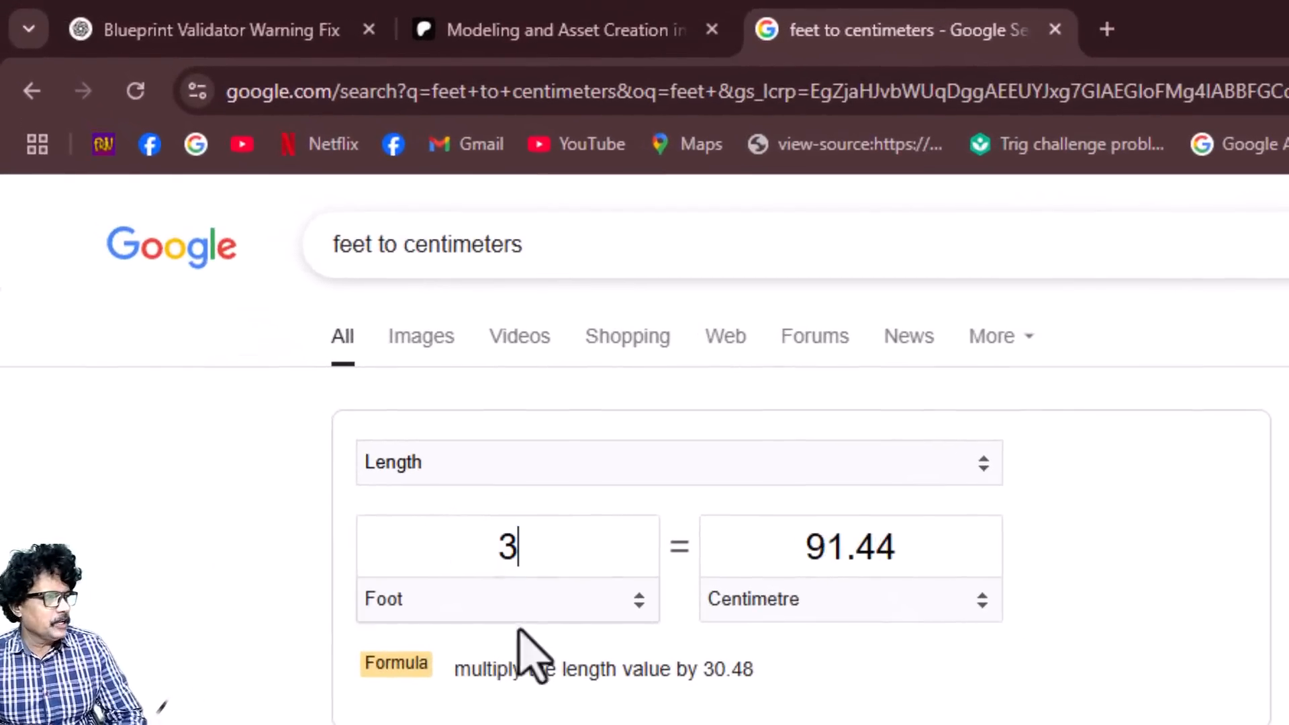
left_click_drag(789, 537, 1011, 547)
key("ctrl+c")
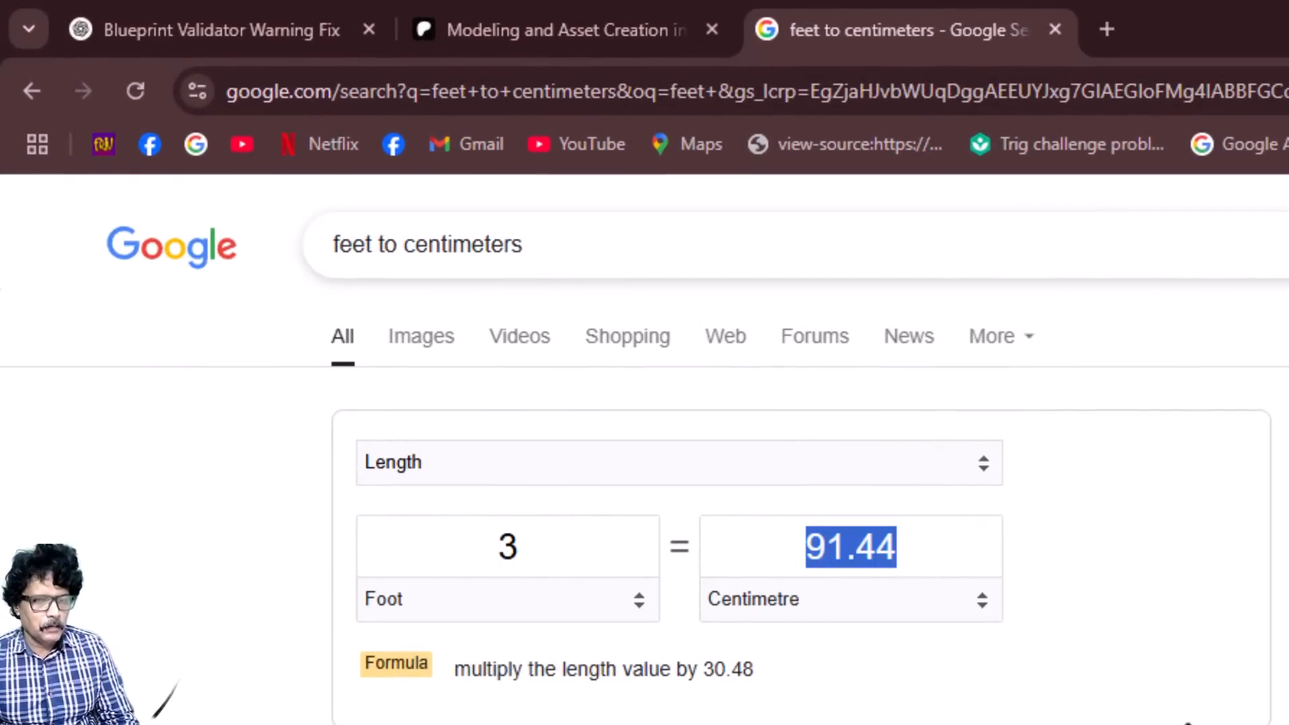
Return to Unreal Editor and set the selected top triangles' Z position to the copied value of 91.44.
left_click(1102, 24)
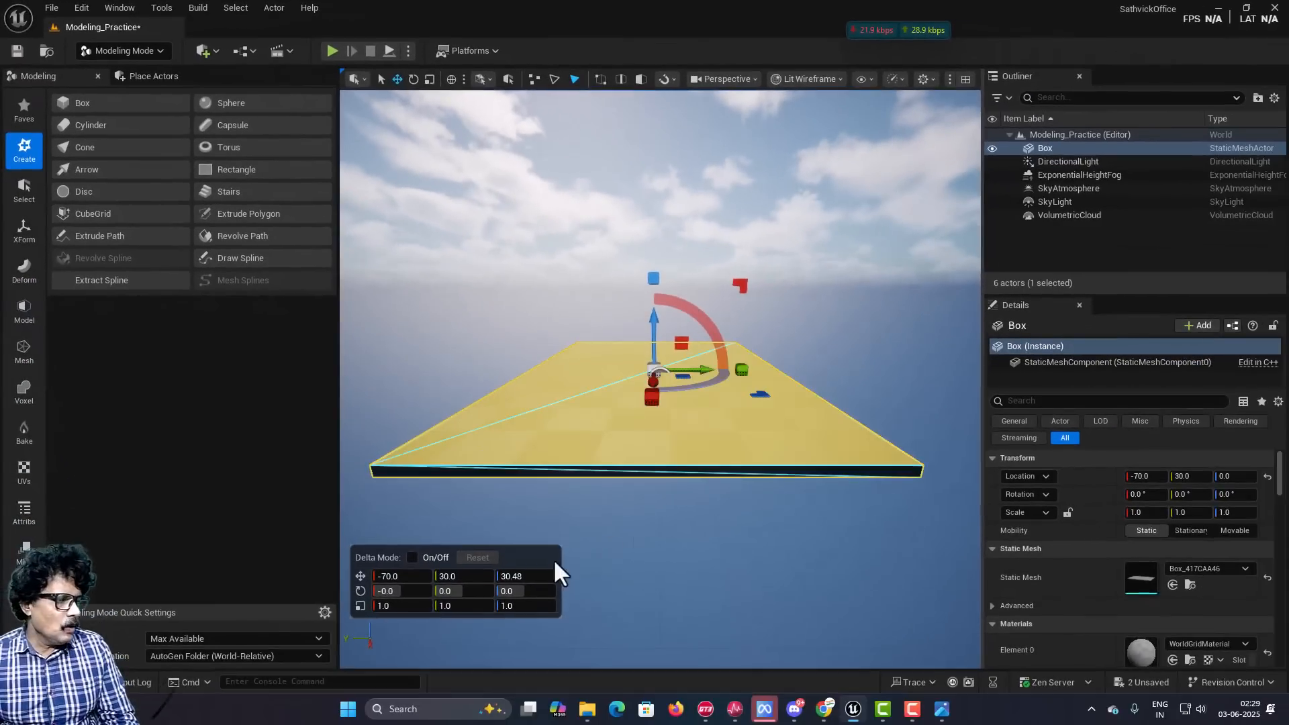
left_click(517, 577)
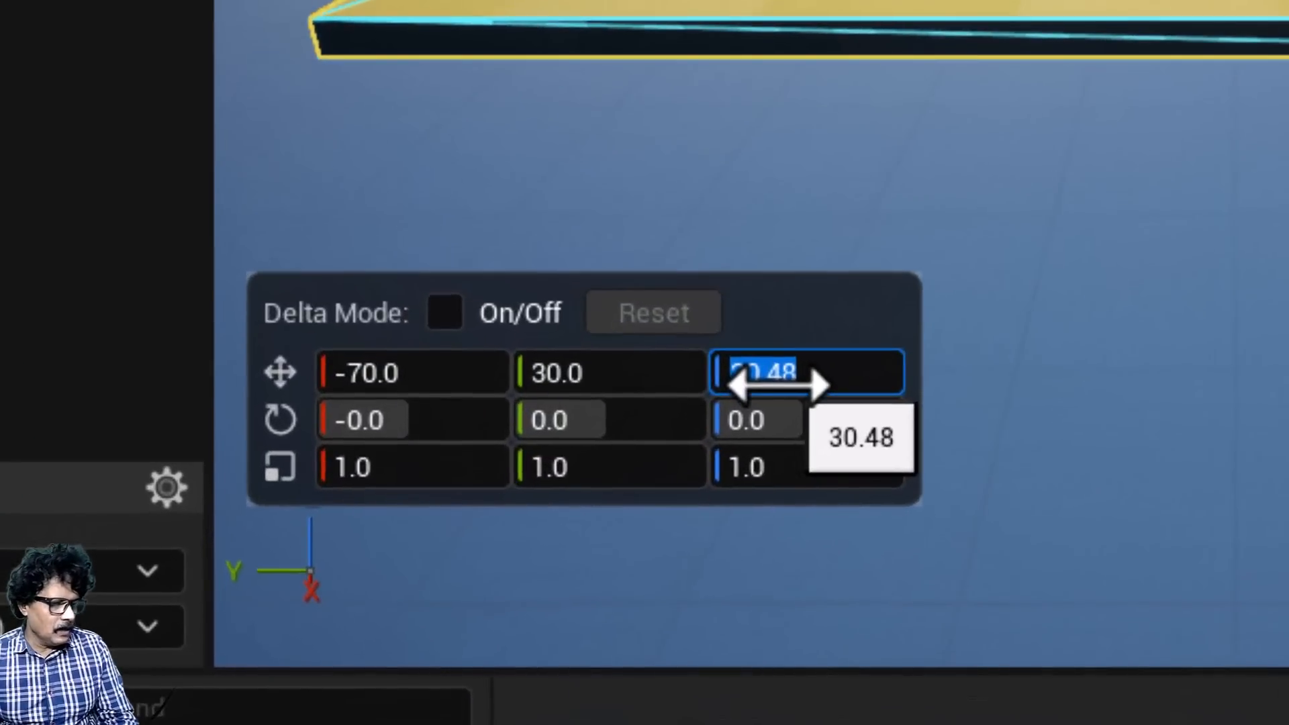
key("ctrl+v")
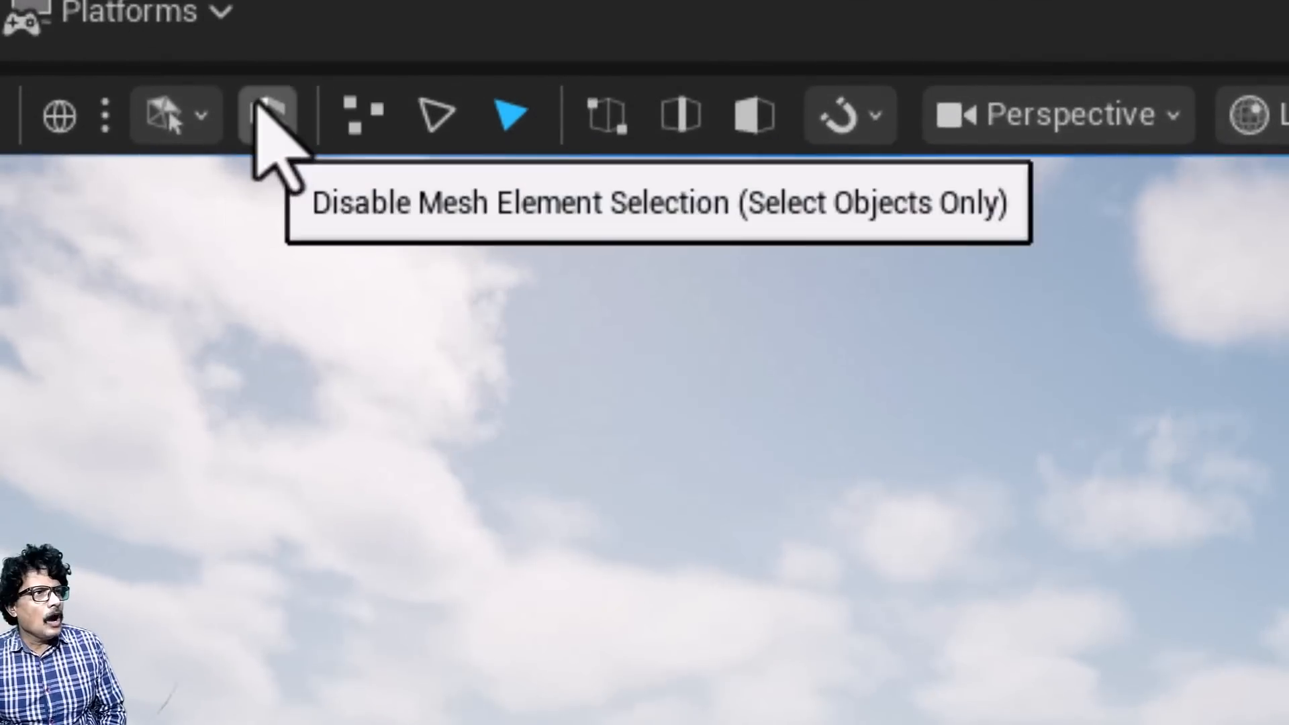
Disable mesh element selection and move the whole box to location -70, -20, -10.
left_click(260, 112)
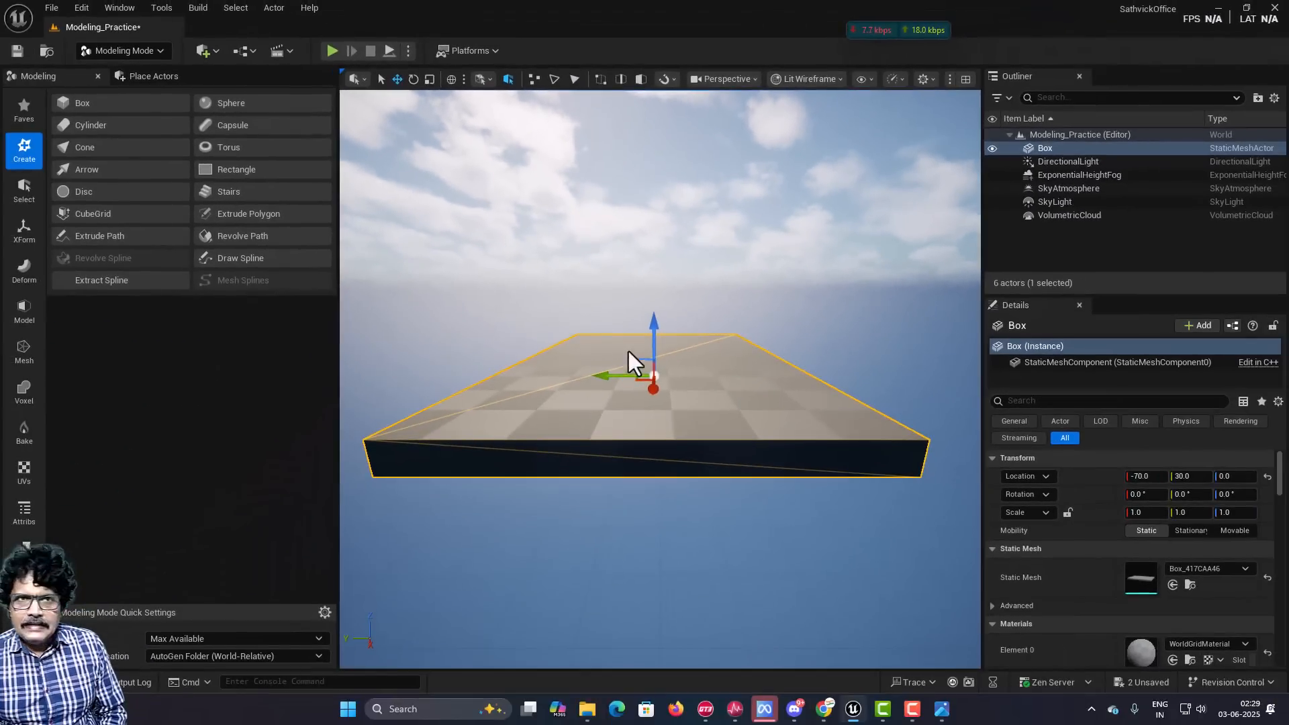
left_click_drag(656, 325, 663, 365)
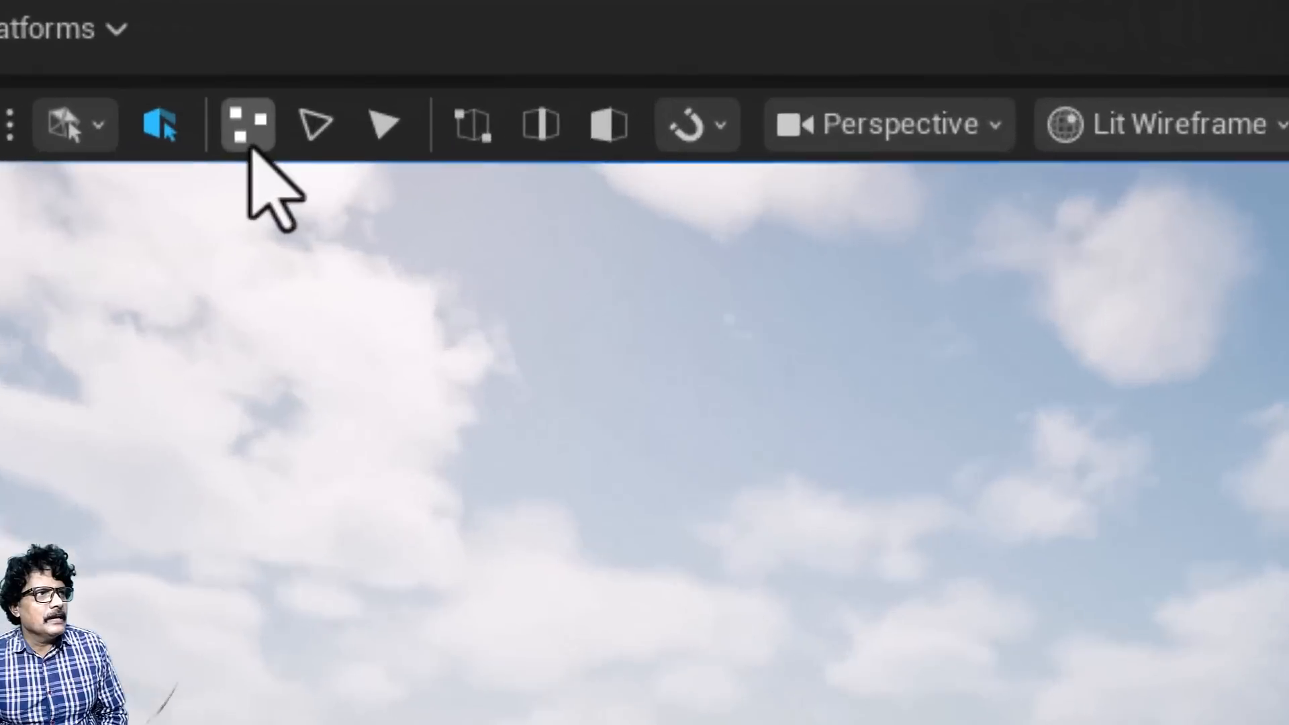
Select the box's near left upper corner as a mesh vertex, then one top-face triangle using mesh triangle selection.
left_click(535, 84)
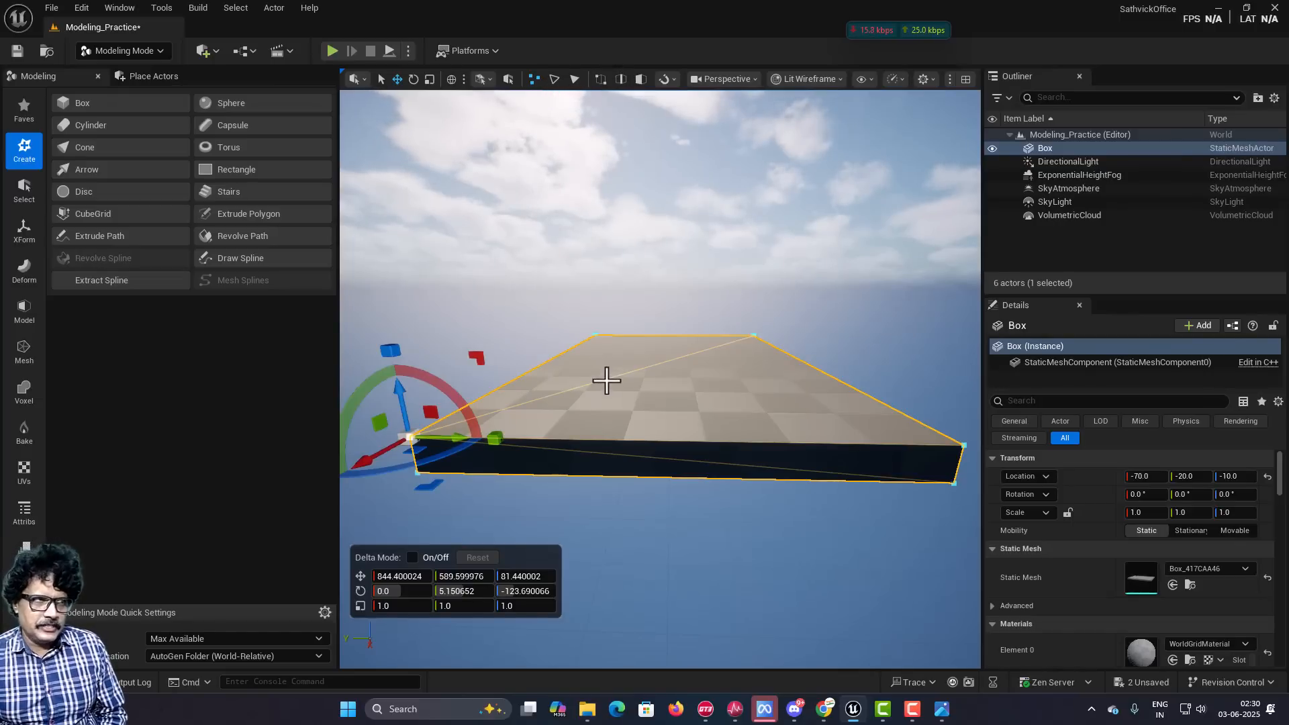
left_click(575, 78)
left_click(779, 375)
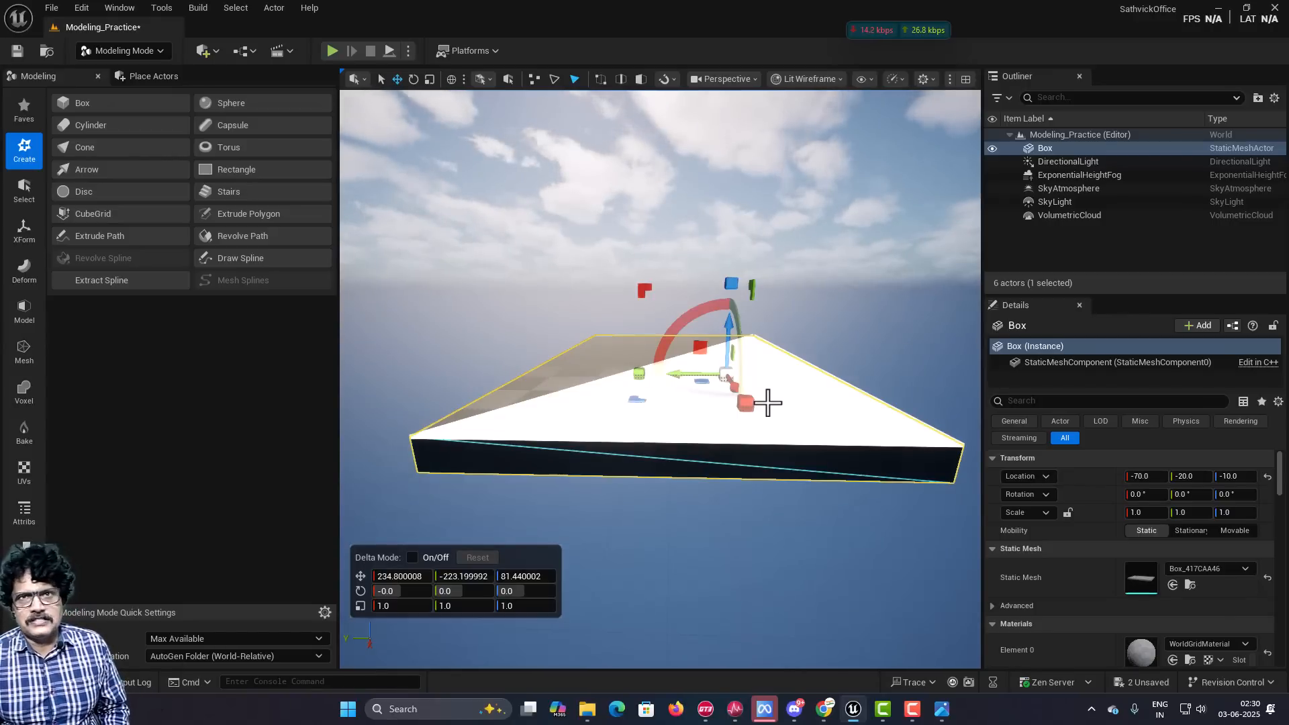
Use PolyGroup face selection to select the box's entire top face, then its entire front side face.
left_click(640, 82)
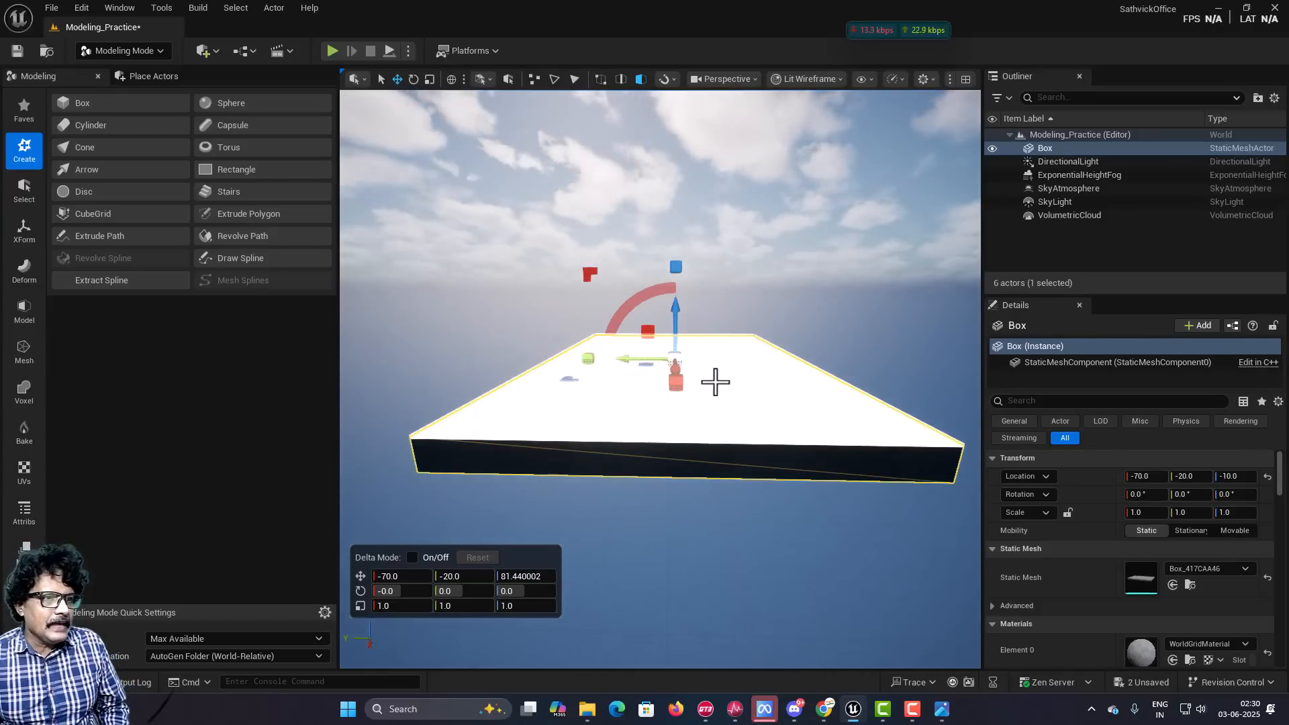
left_click(630, 381)
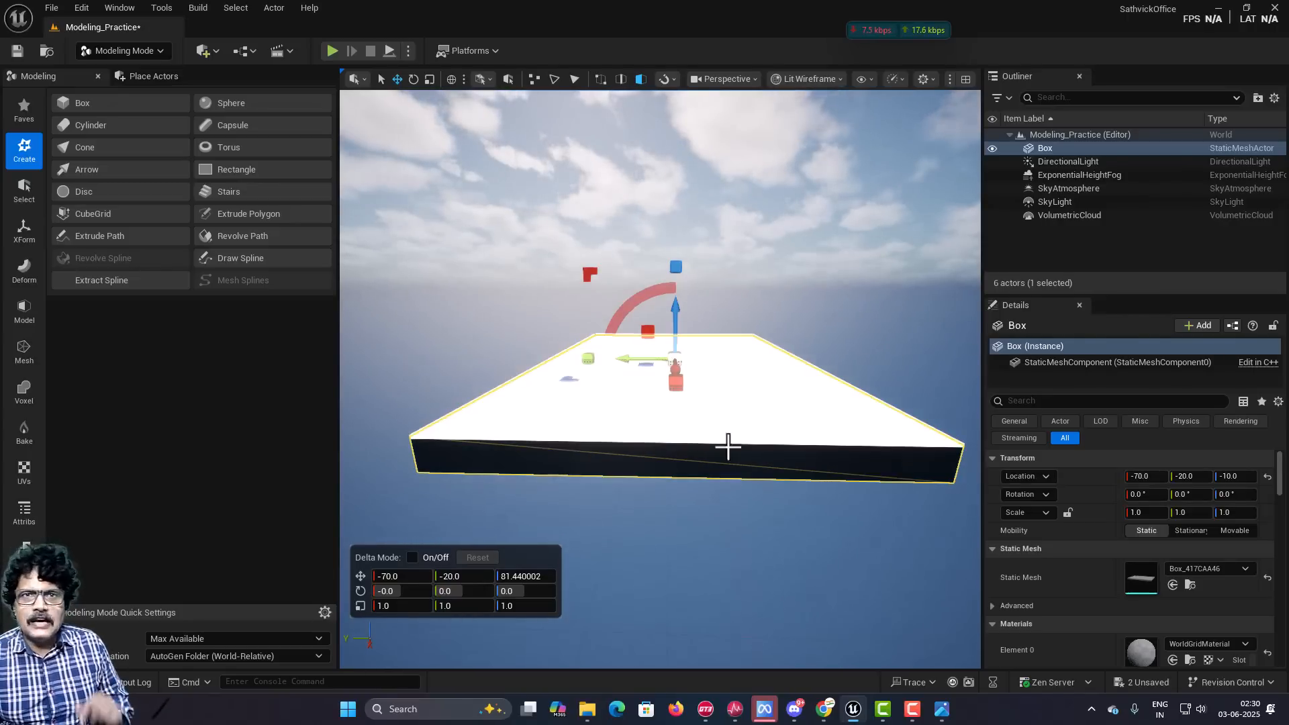
left_click(713, 466)
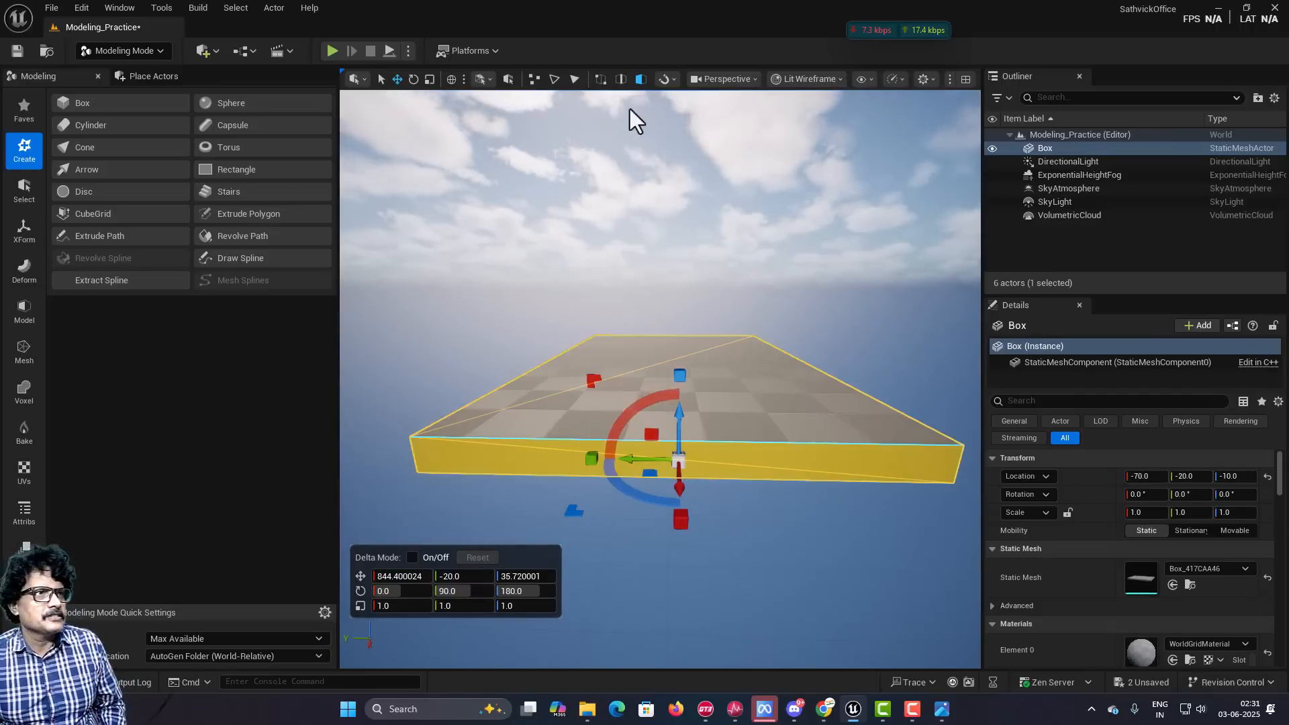
Compare PolyGroup edge selection with mesh edge selection, and select the front face's upper edge as a PolyGroup edge.
left_click(620, 78)
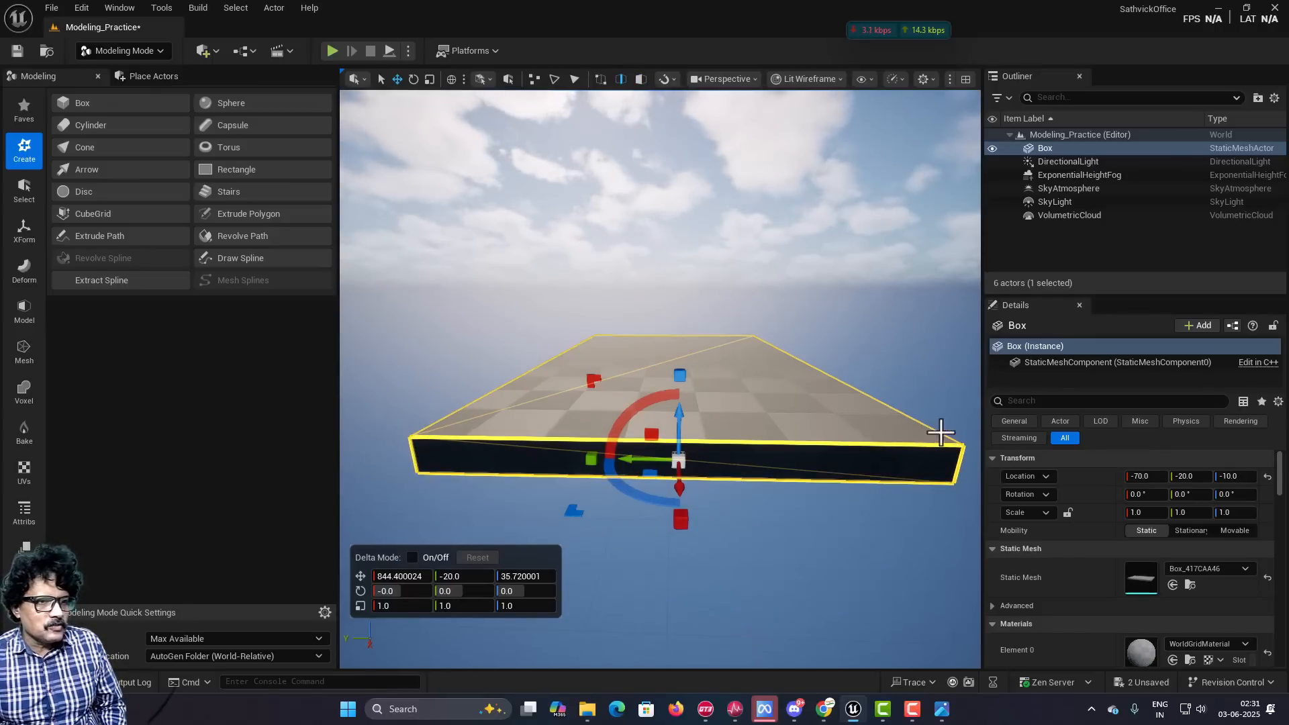
left_click(891, 485)
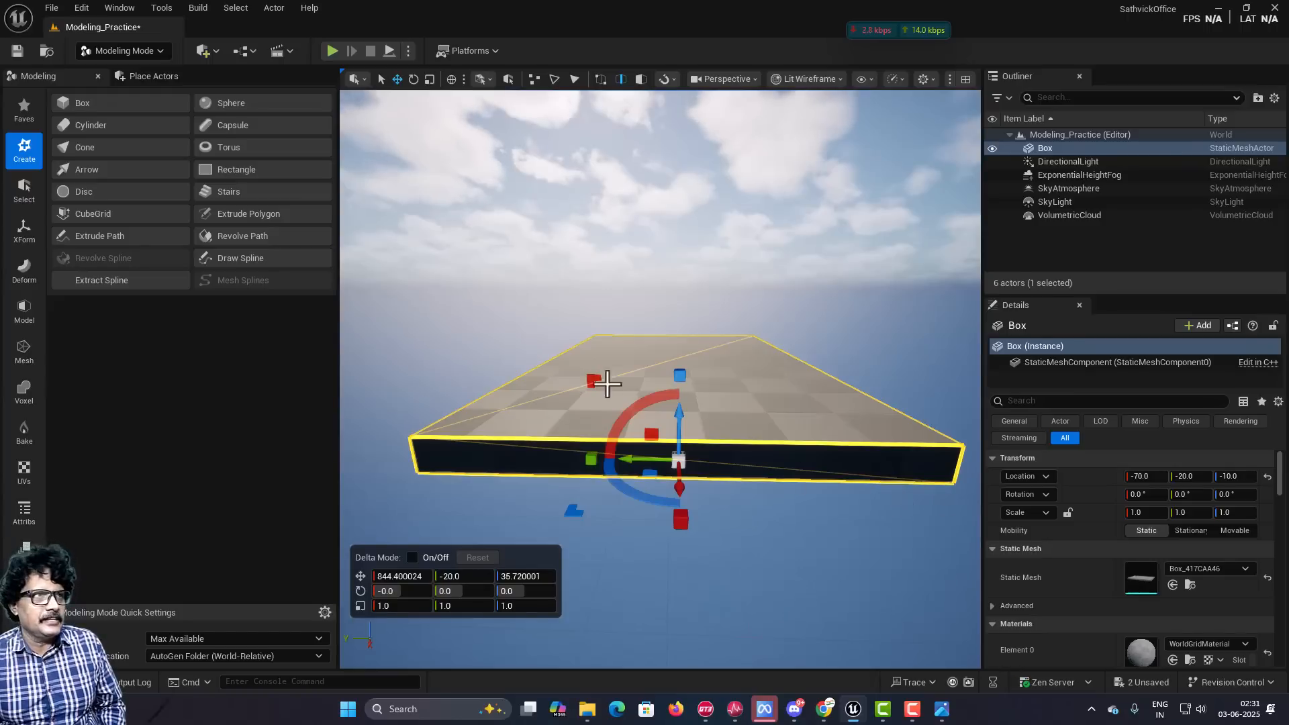
left_click(552, 79)
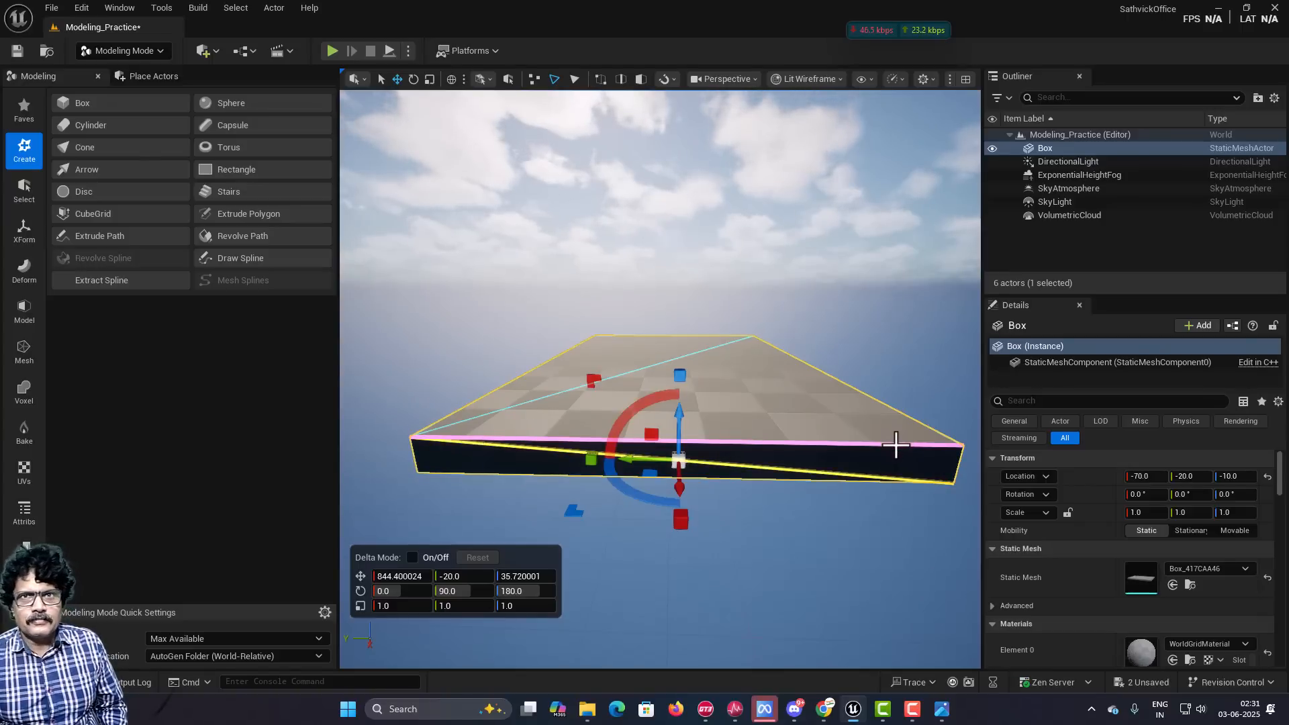
left_click(622, 78)
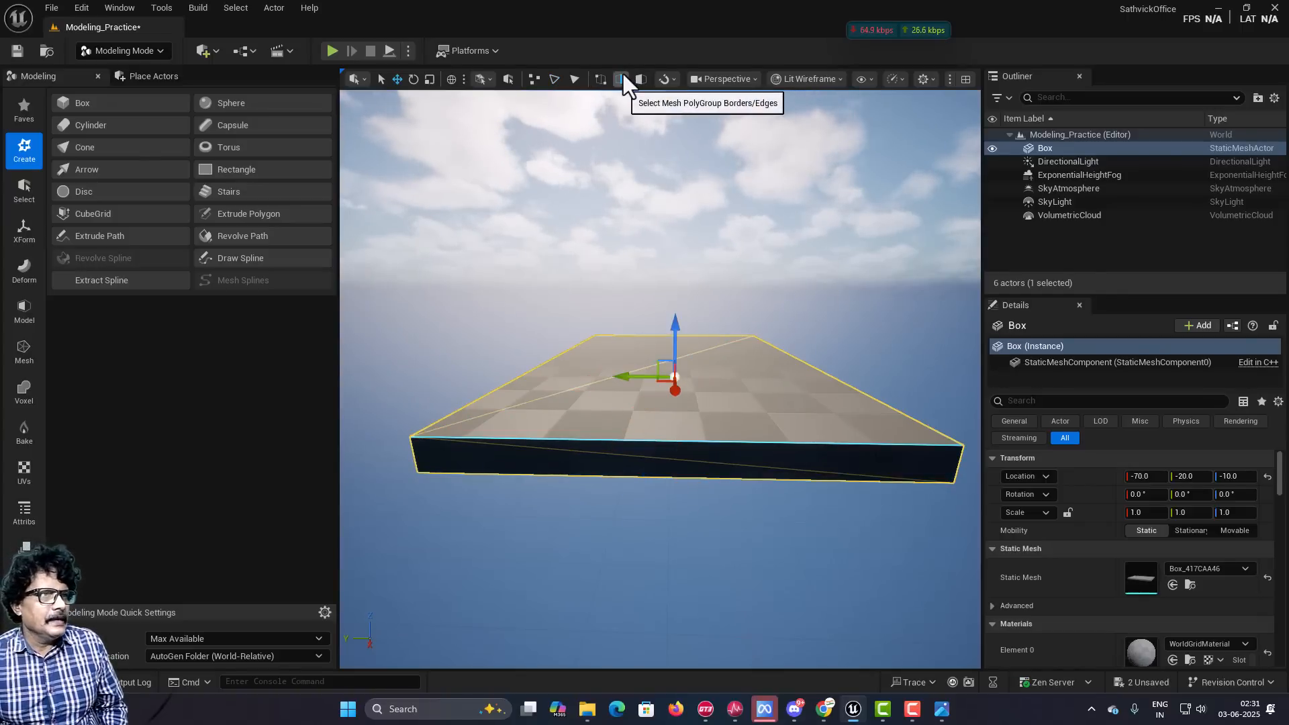
left_click(617, 442)
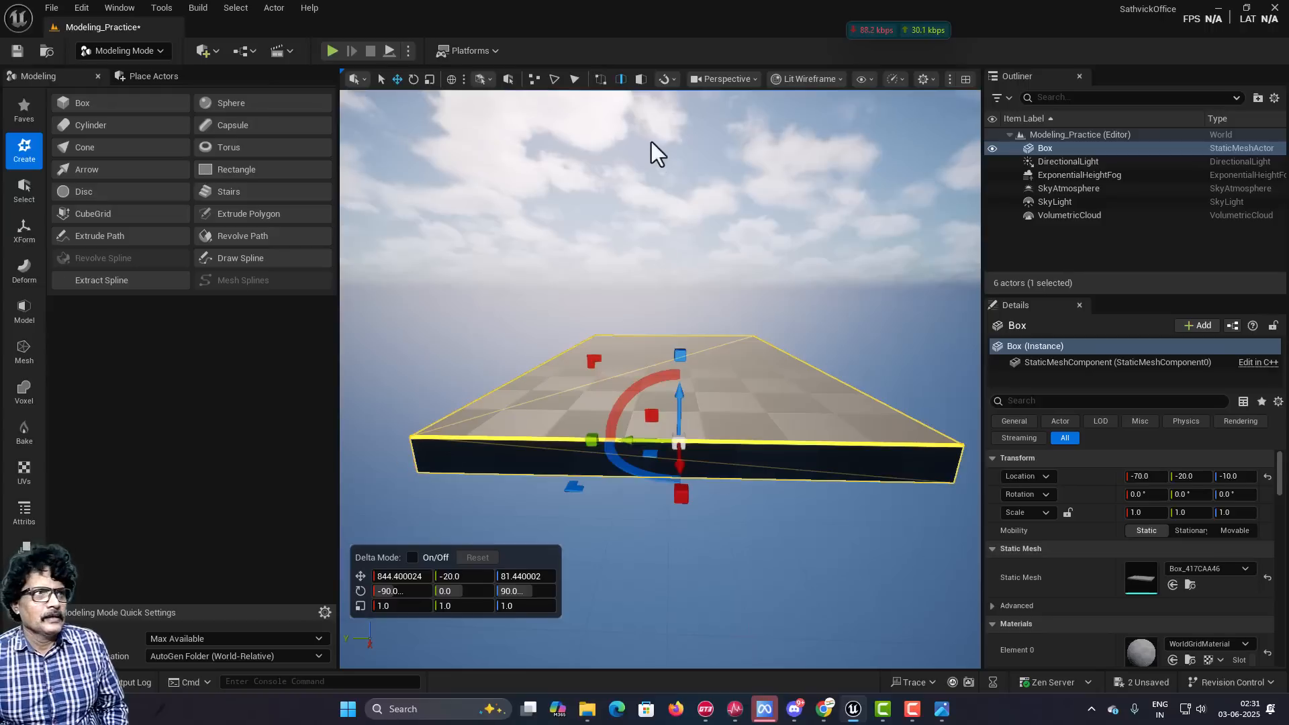
Select the box's top face with PolyGroup face selection, set its Z position to 30.48 and deselect everything.
left_click(599, 80)
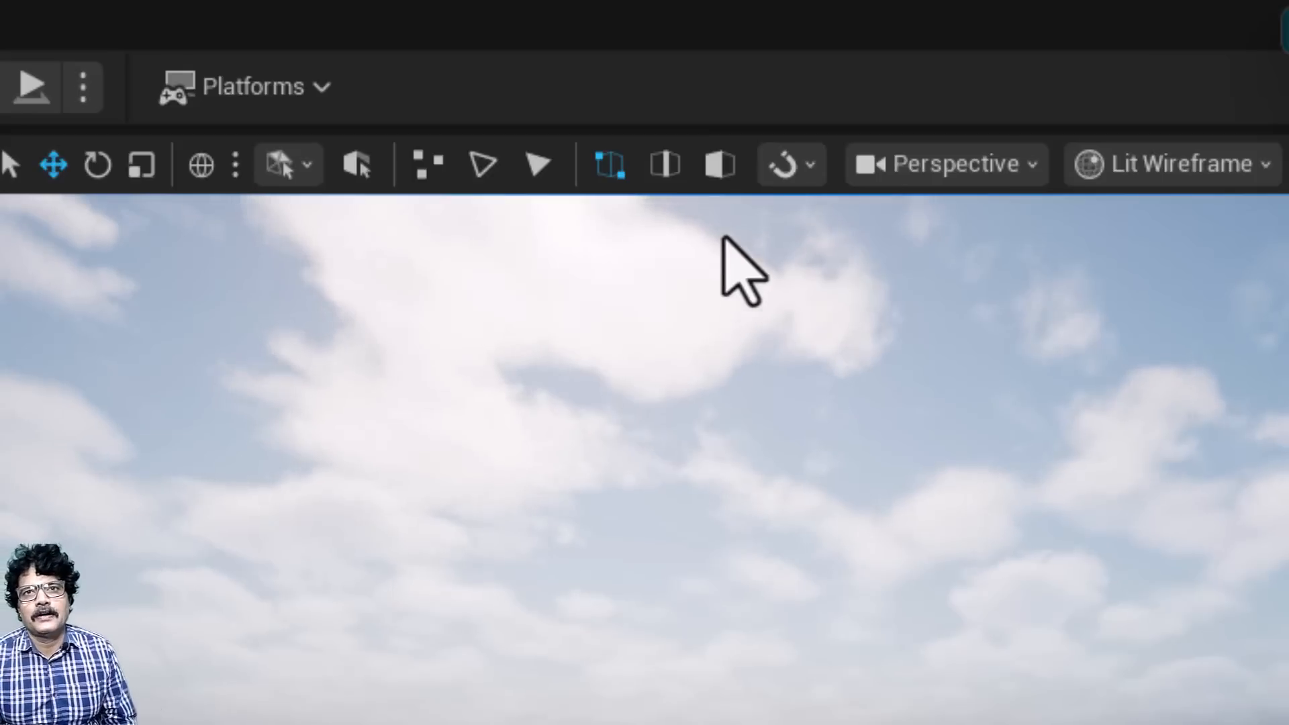
left_click(720, 165)
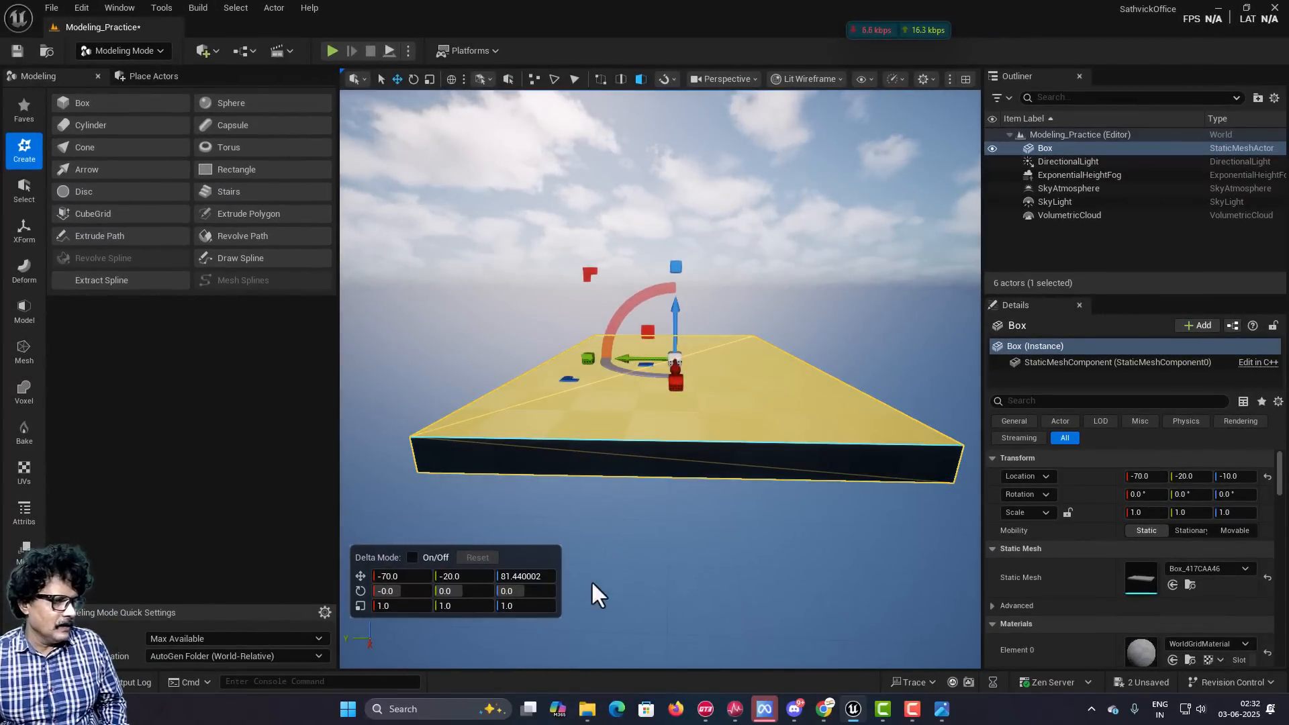
left_click(515, 577)
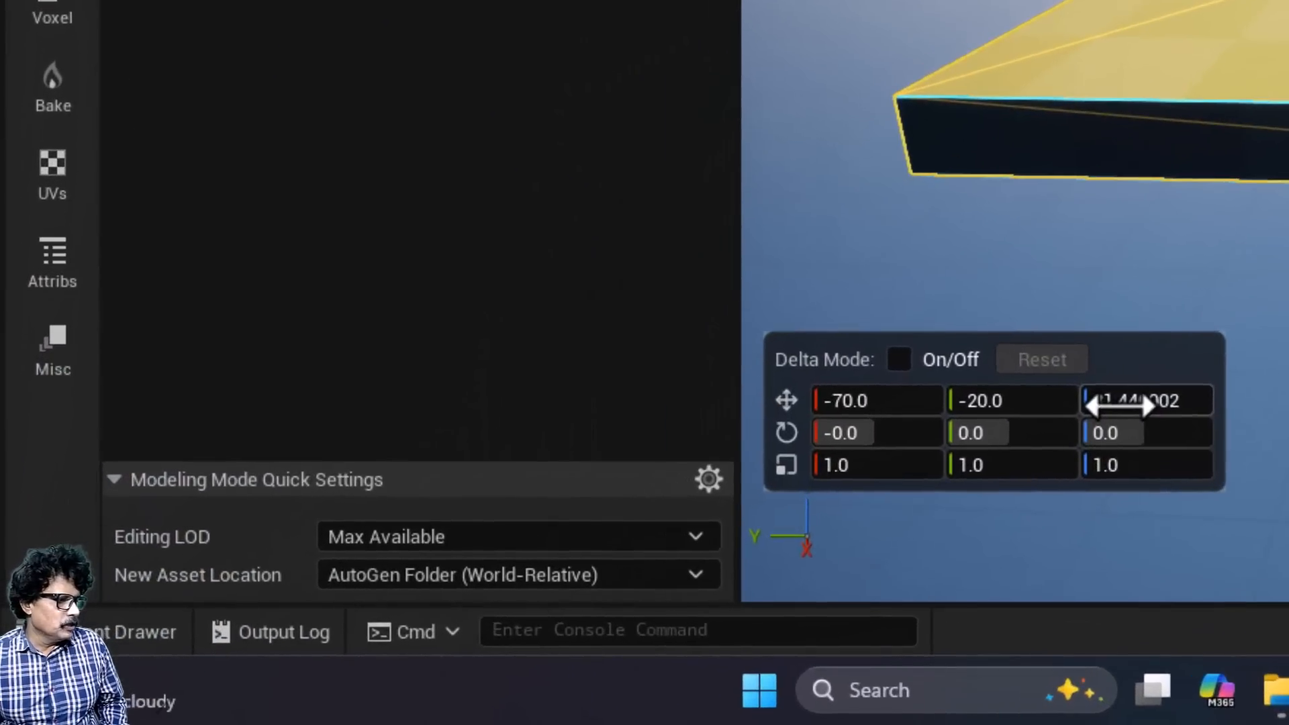
type("30.48")
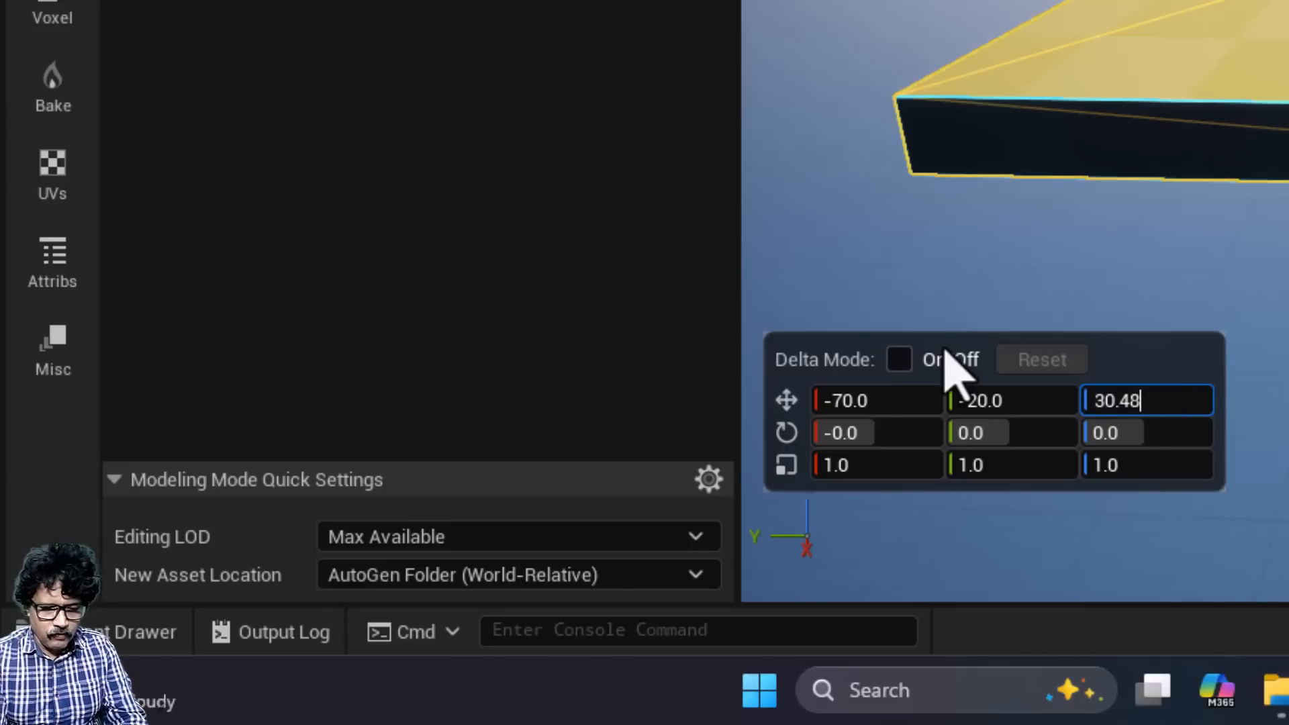
key("Return")
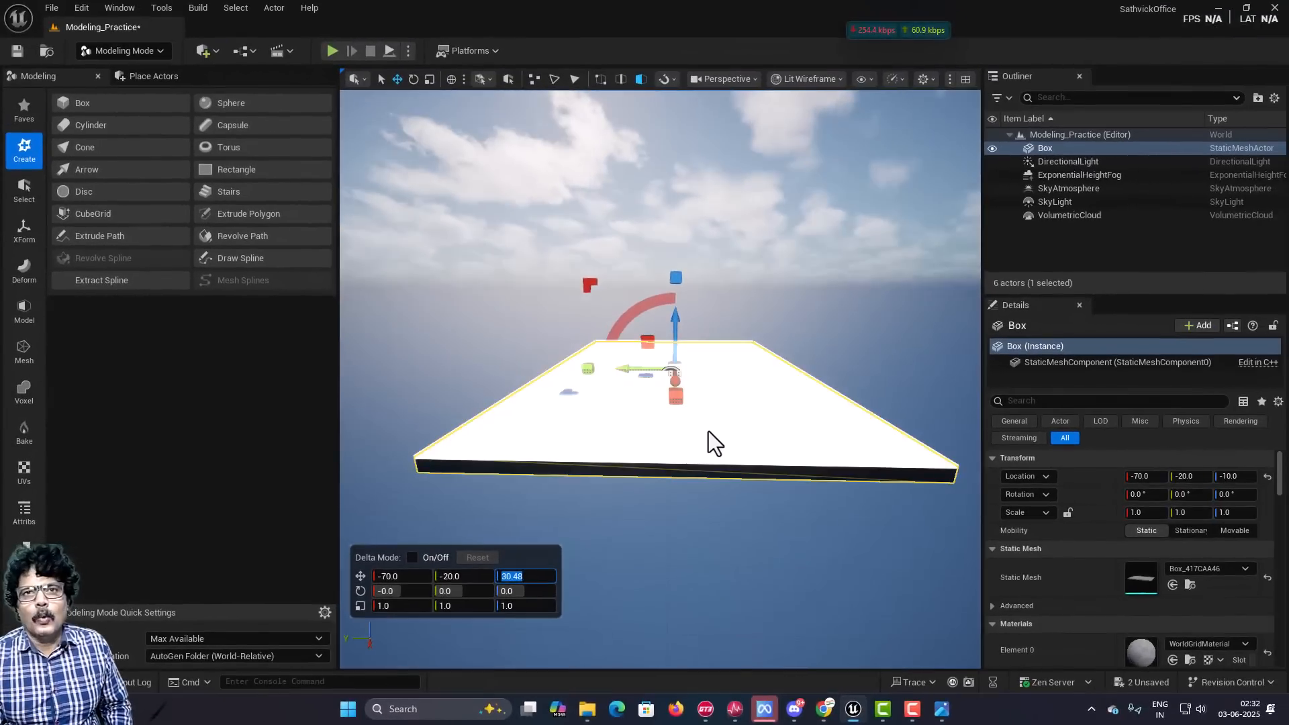
left_click(392, 368)
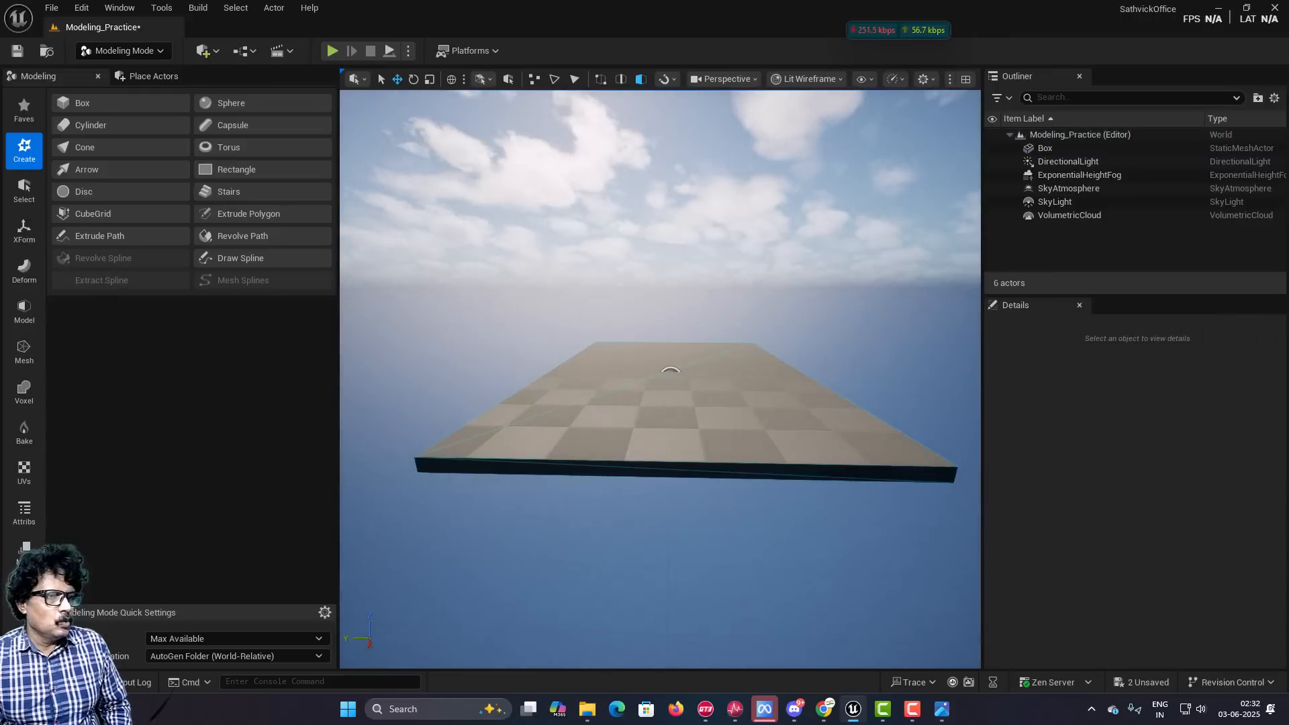
Rename the box actor as SM_Site_Area.
left_click(541, 419)
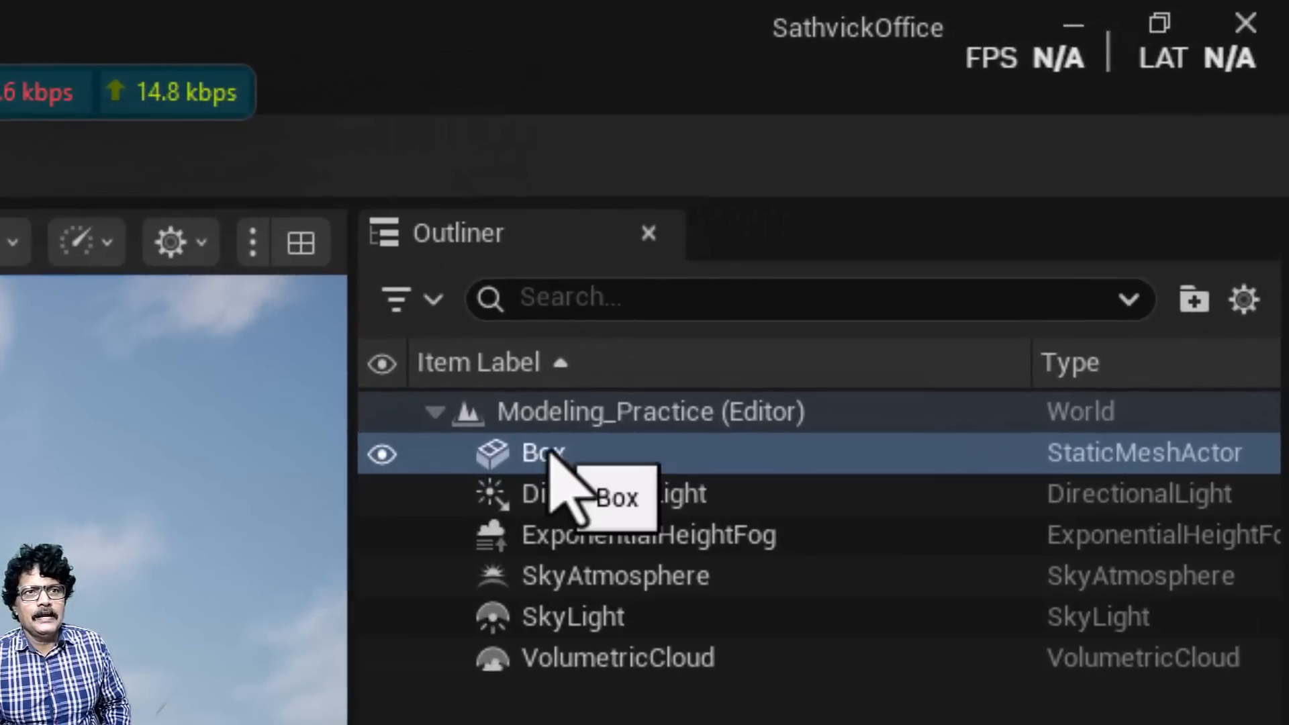
left_click(552, 458)
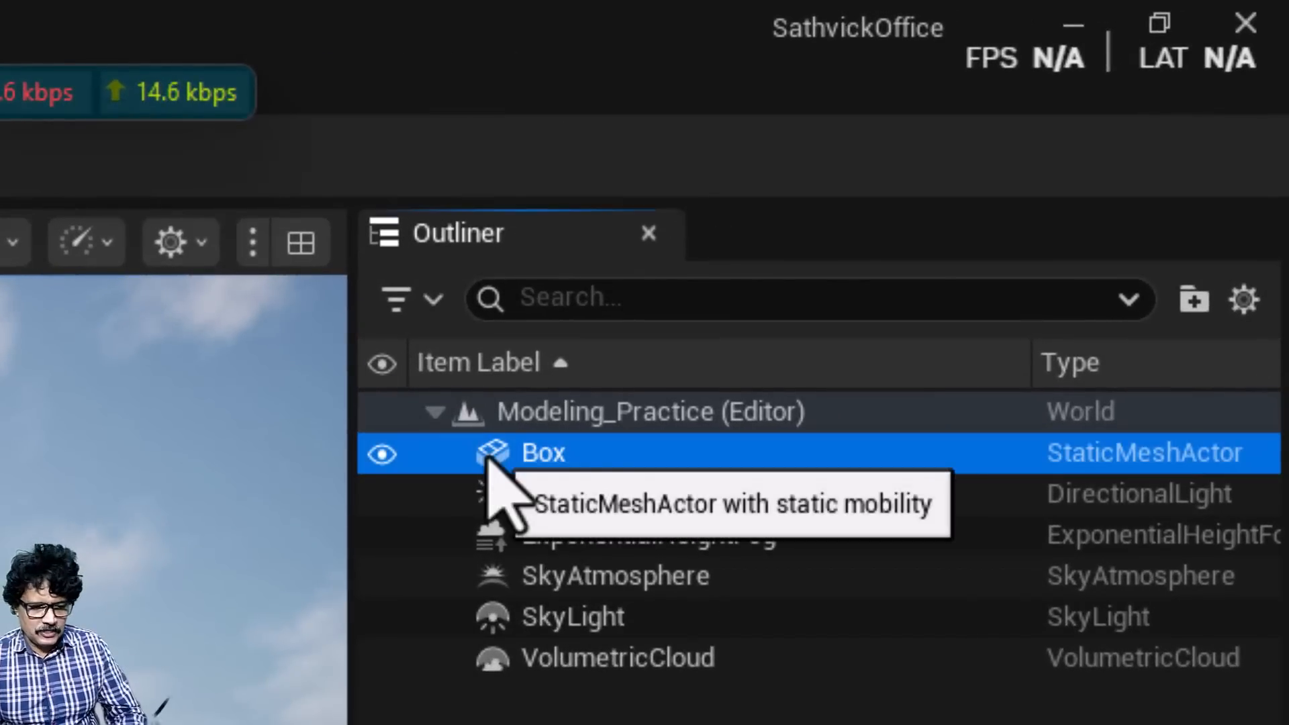
key("F2")
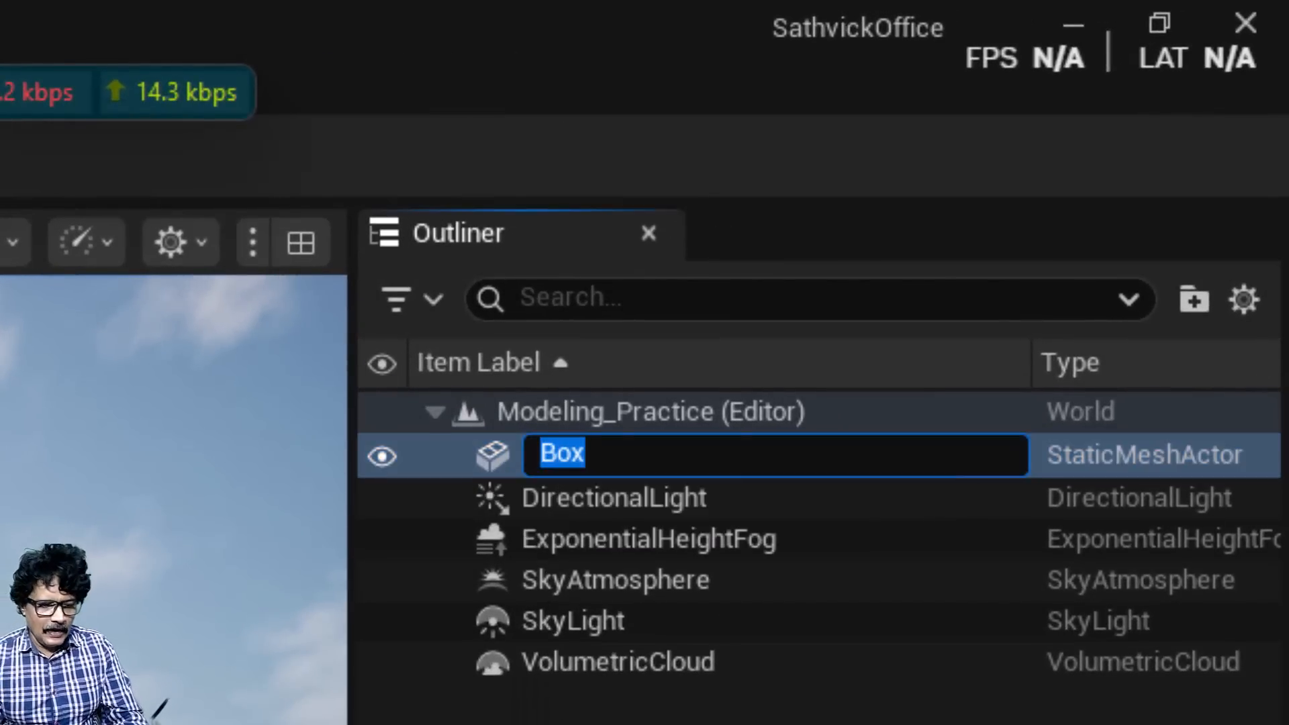
type("S")
key("BackSpace")
type("SM")
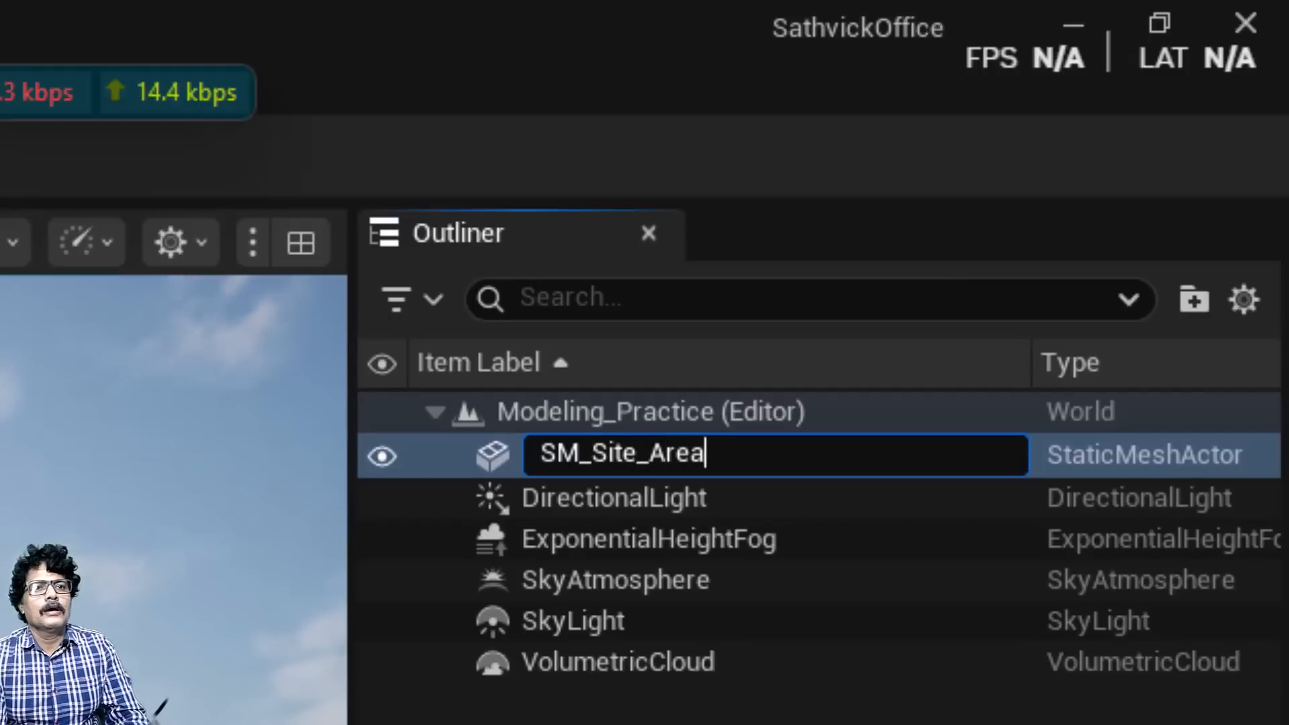
type("_Site_Area")
key("Return")
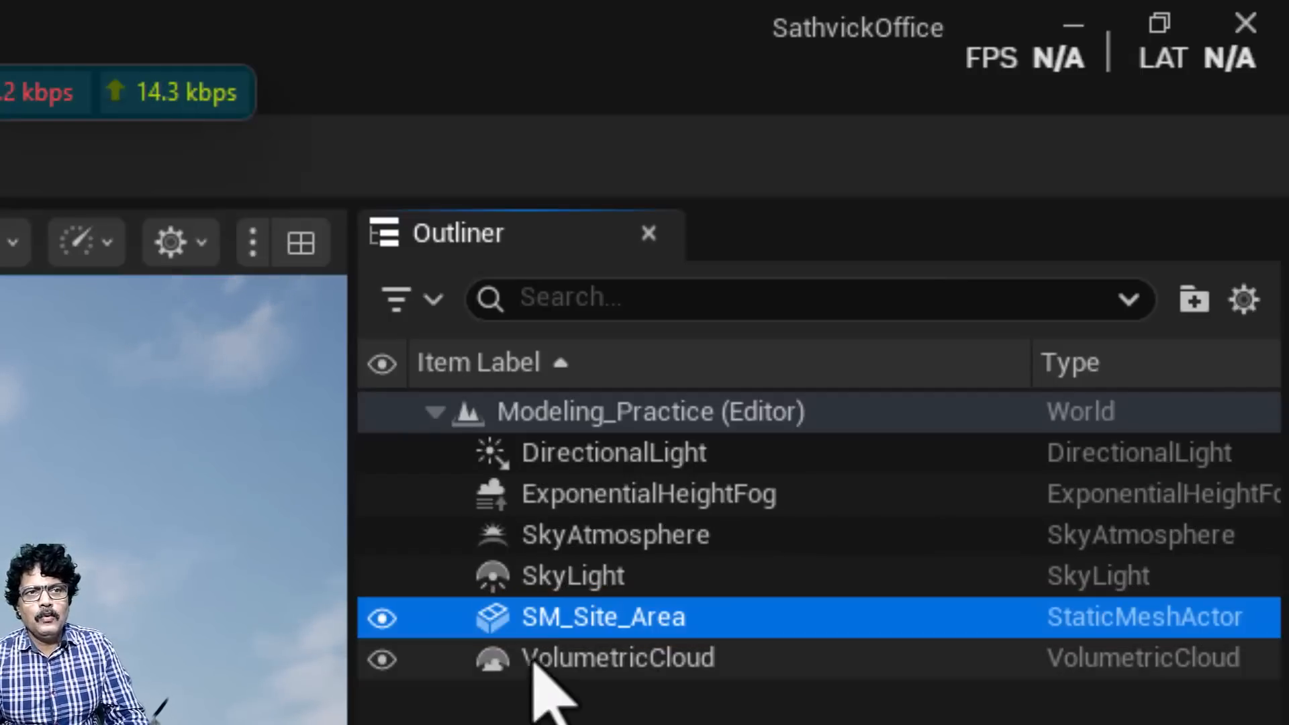
Browse to the static mesh asset used by the SM_Site_Area actor and review its asset details.
right_click(561, 617)
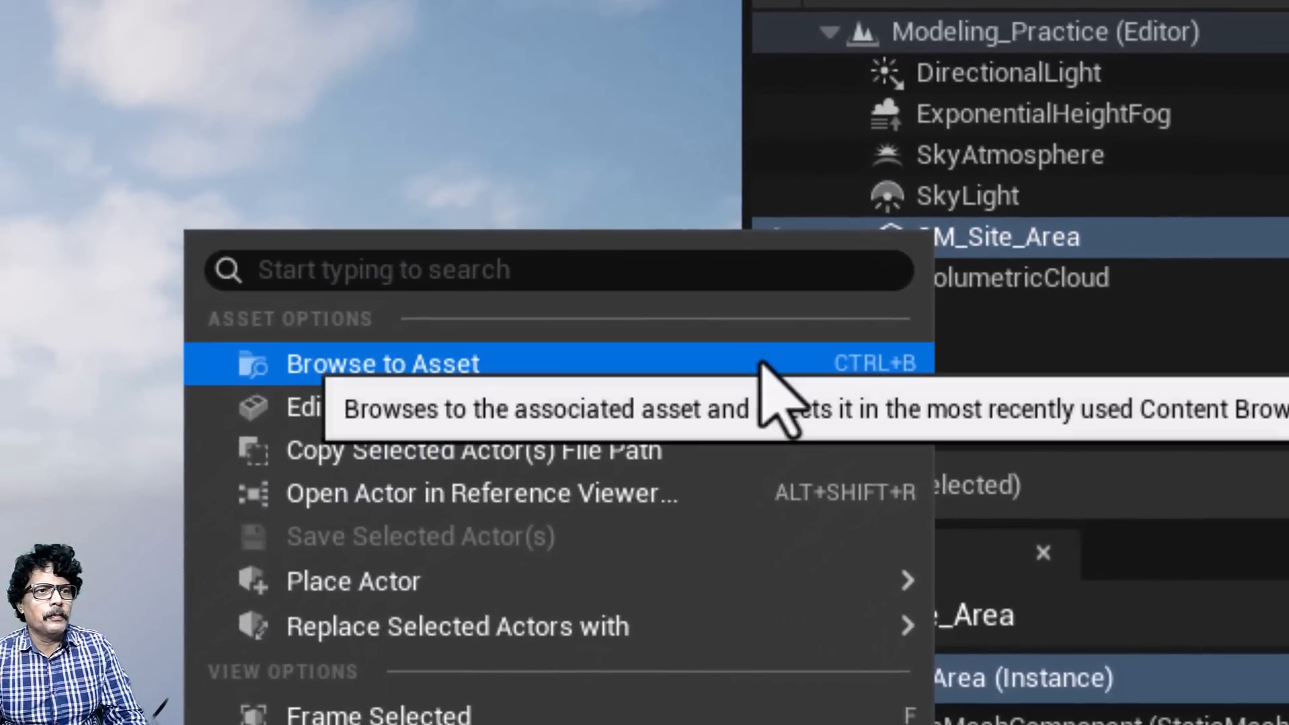
left_click(764, 366)
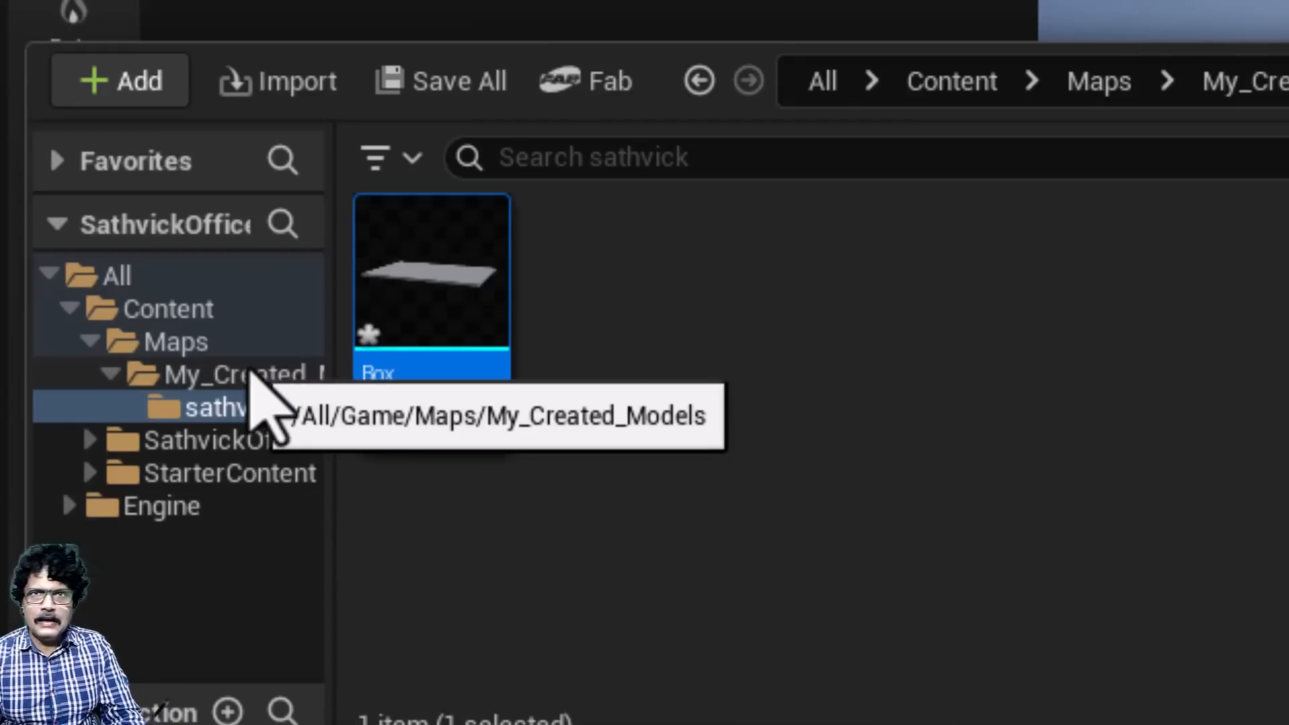
mouse_move(399, 406)
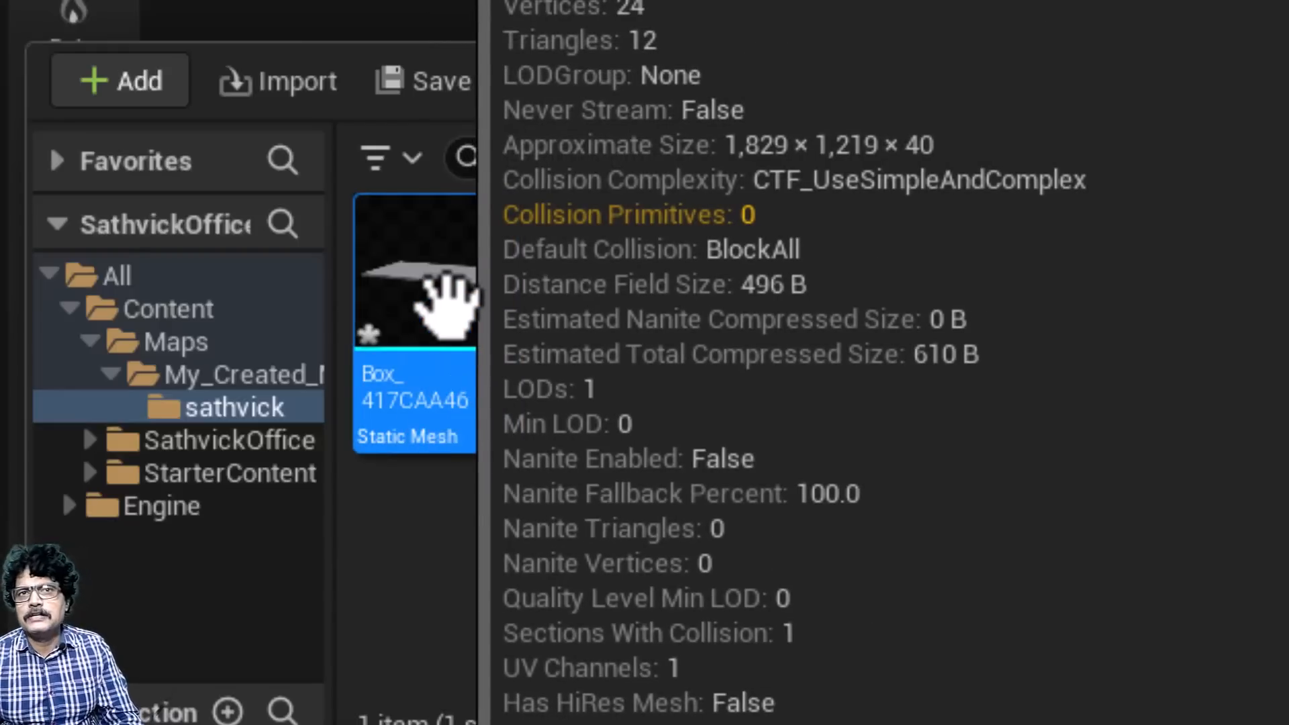
mouse_move(461, 369)
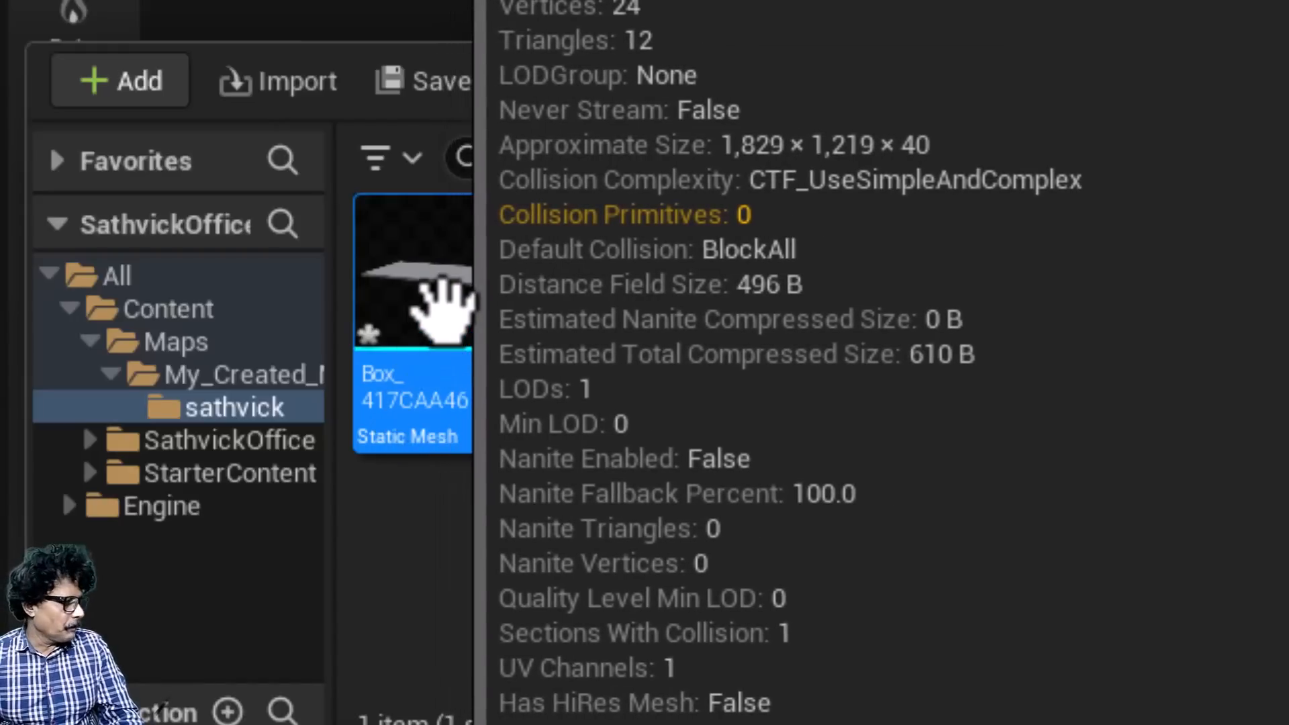
Rename the box's static mesh asset as SM_Site_Area and save all project changes.
right_click(440, 299)
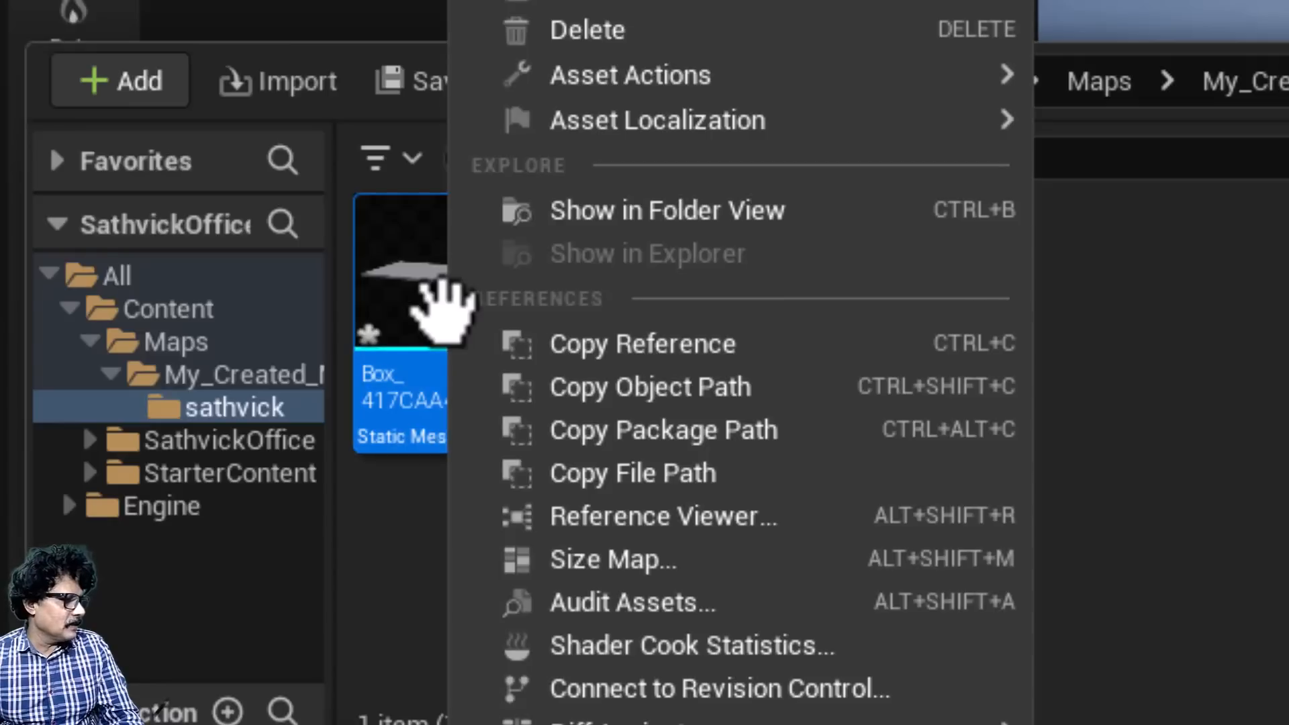
mouse_move(581, 75)
left_click(567, 122)
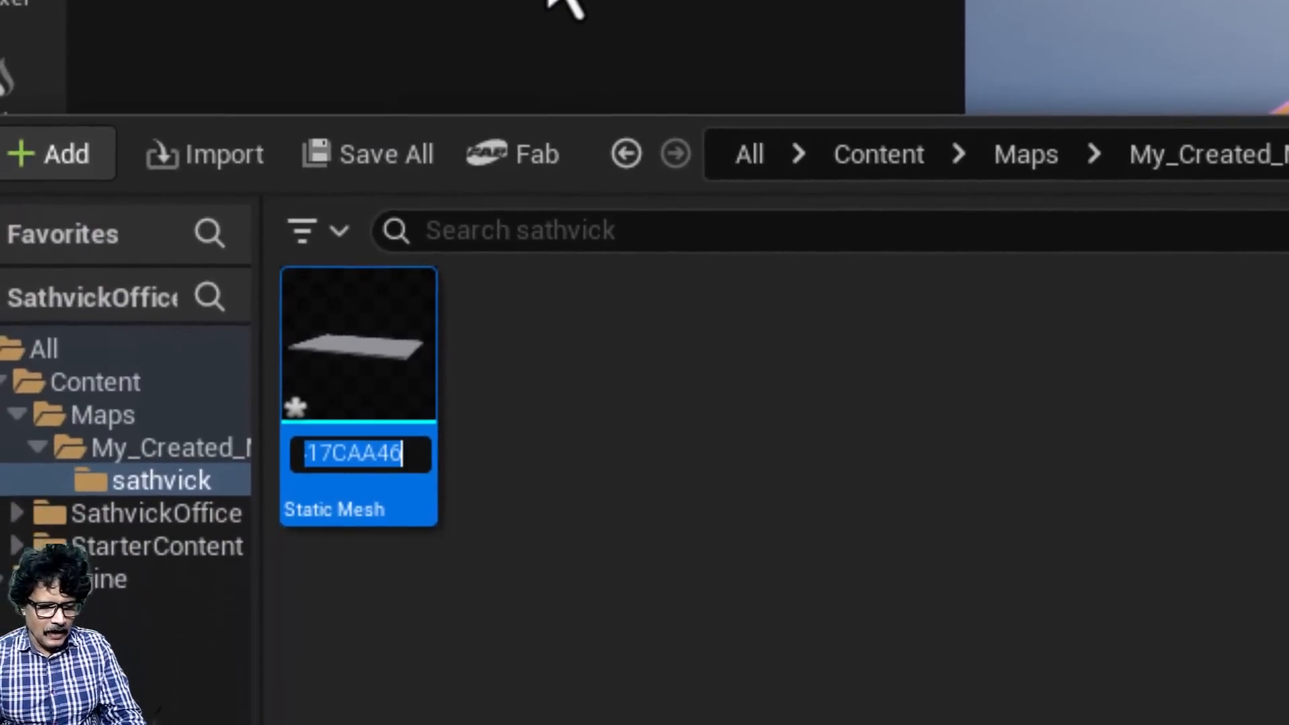
type("SM")
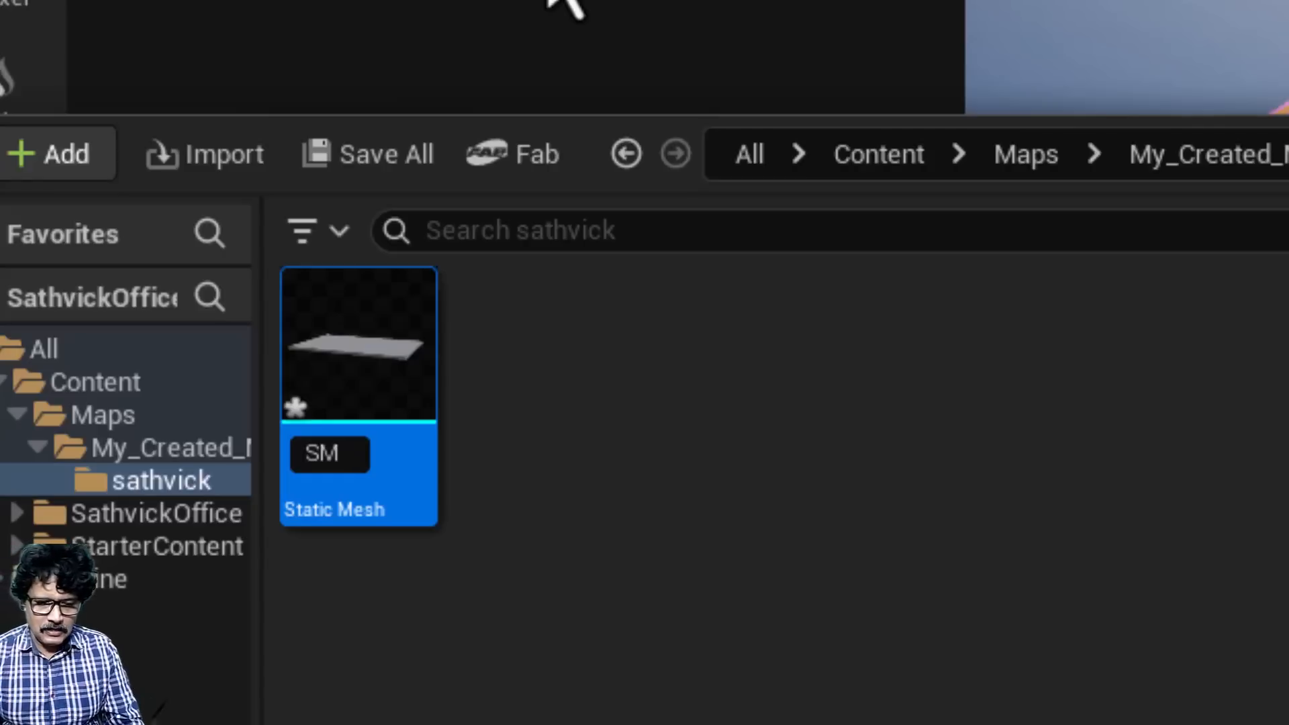
type("_Site_")
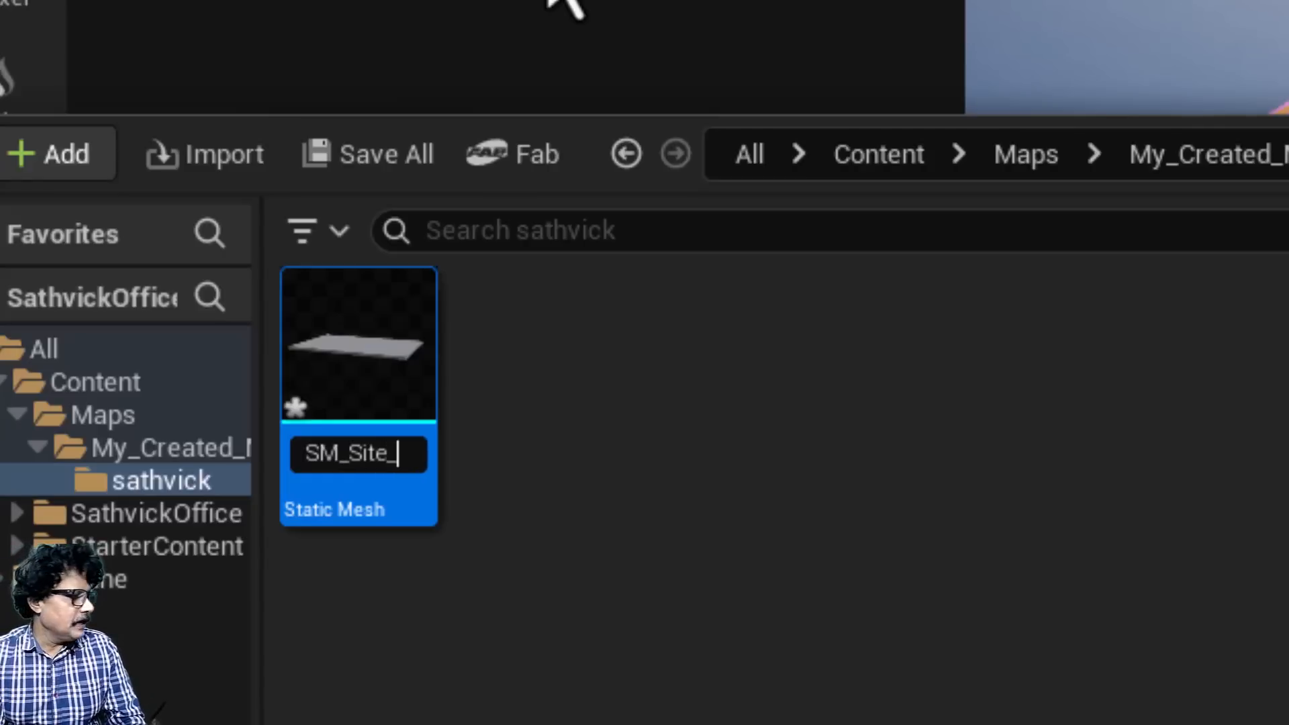
type("Area")
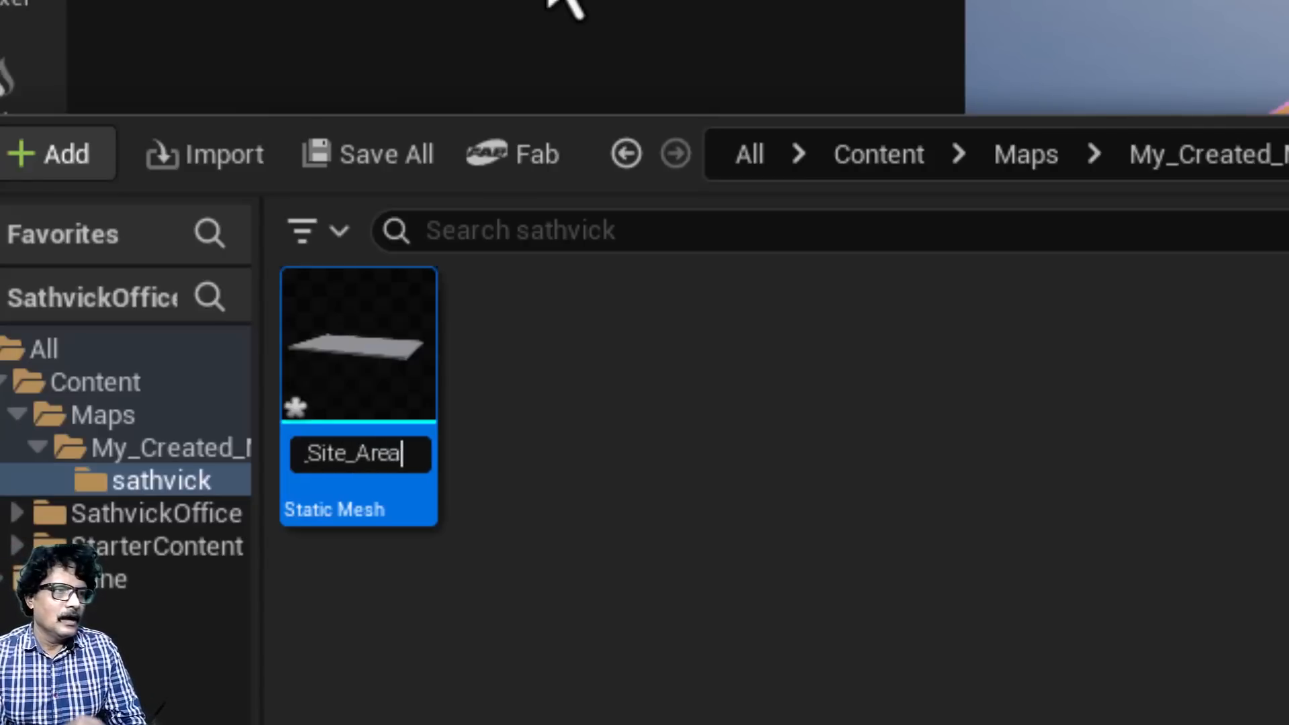
key("Return")
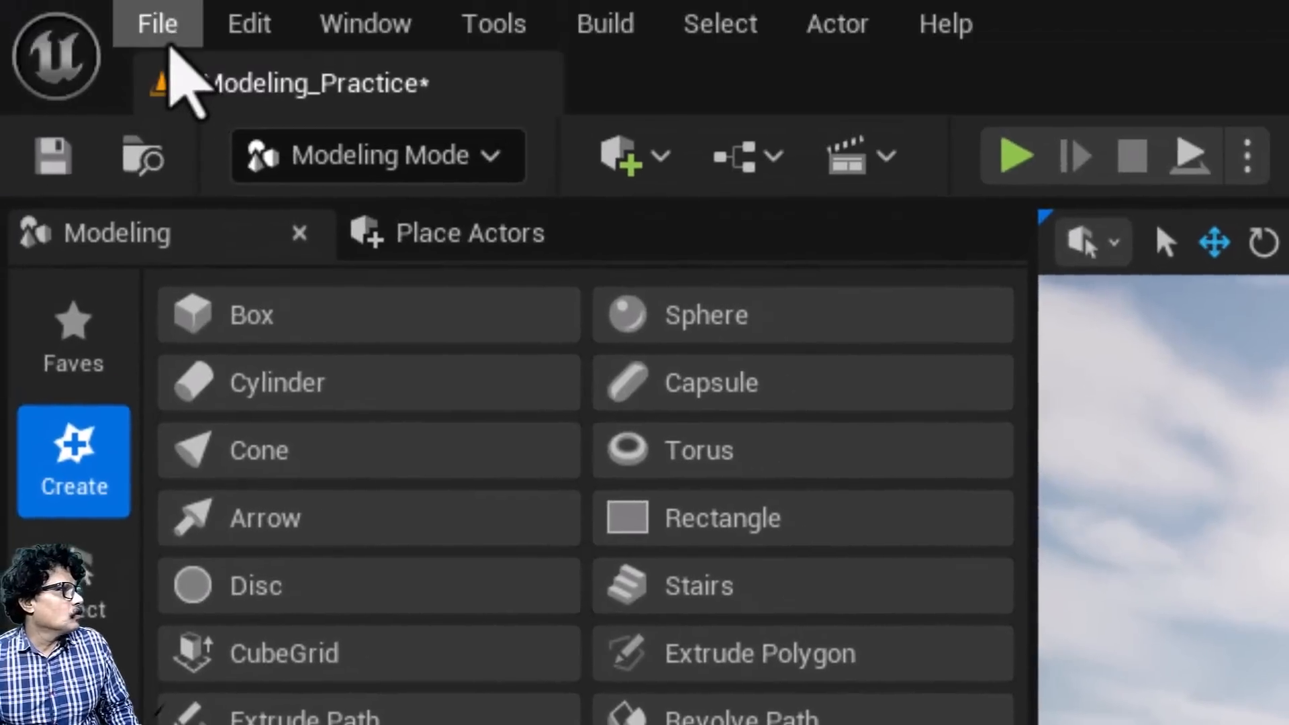
left_click(167, 34)
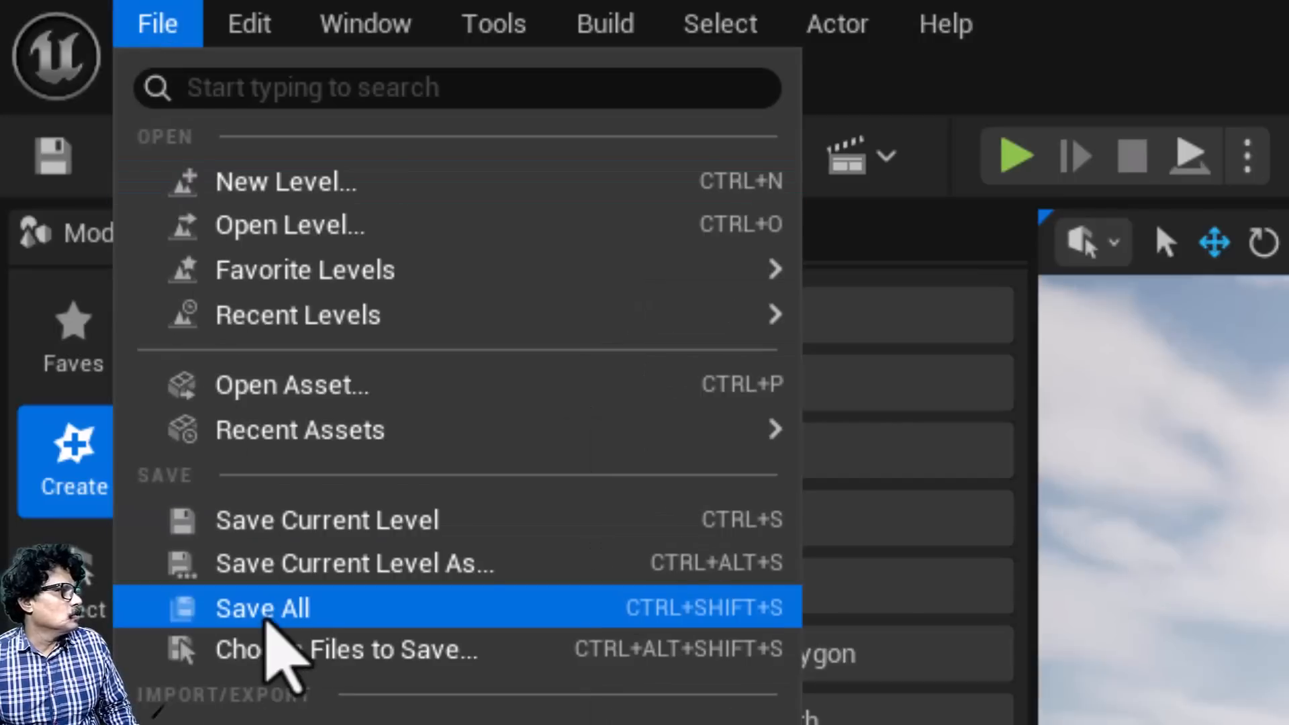
left_click(265, 608)
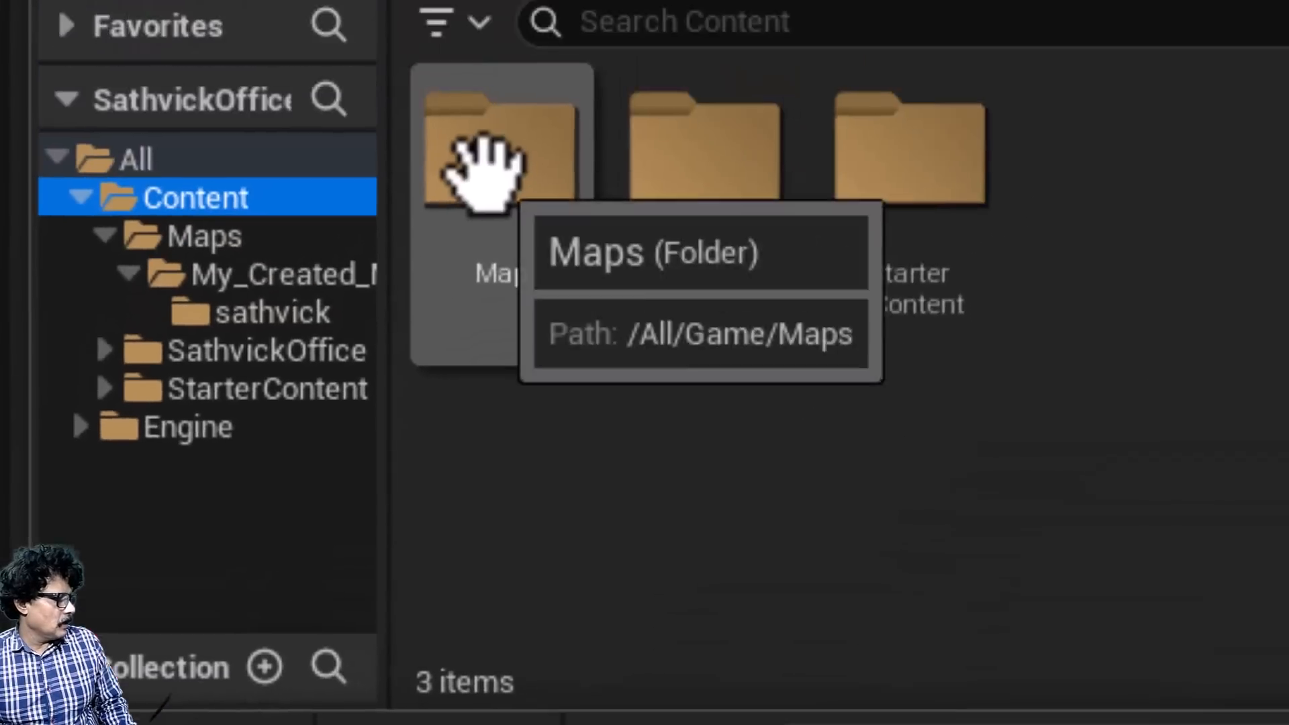
Show the Maps folder in File Explorer and check the SM_Site_Area.uasset file in the subfolder of My_Created_Models.
right_click(480, 168)
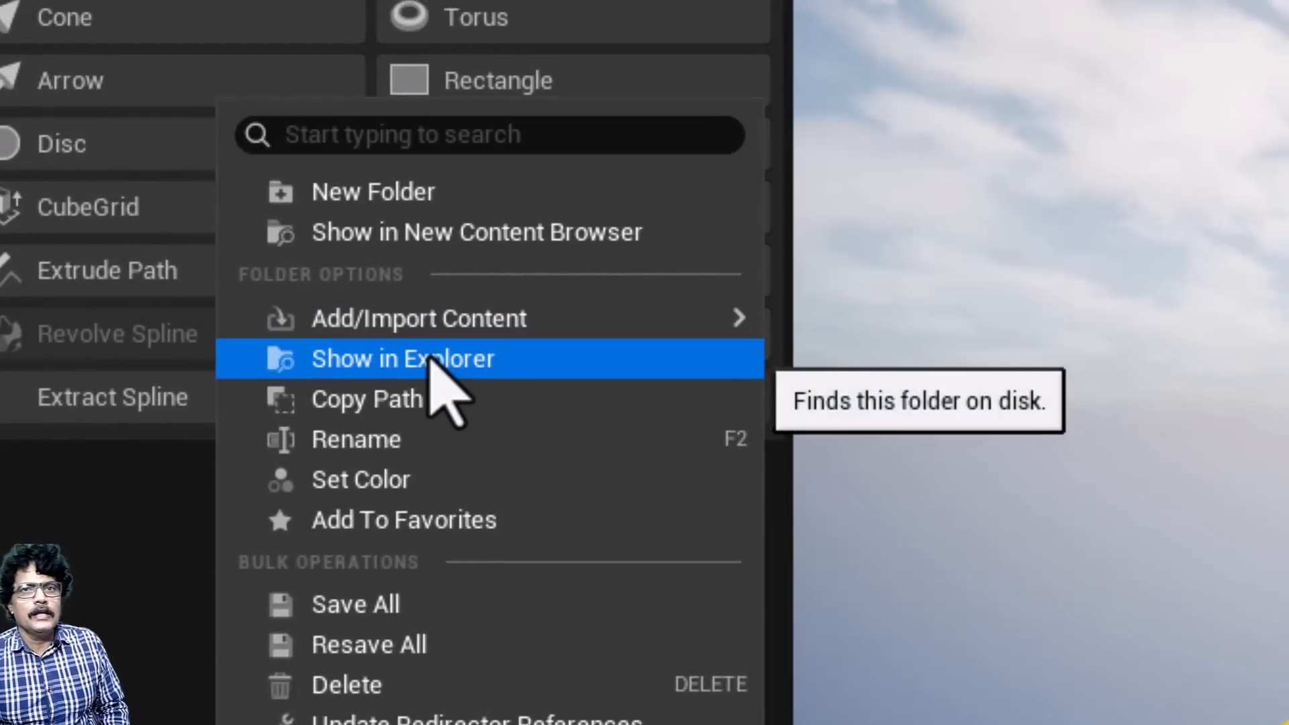
left_click(430, 359)
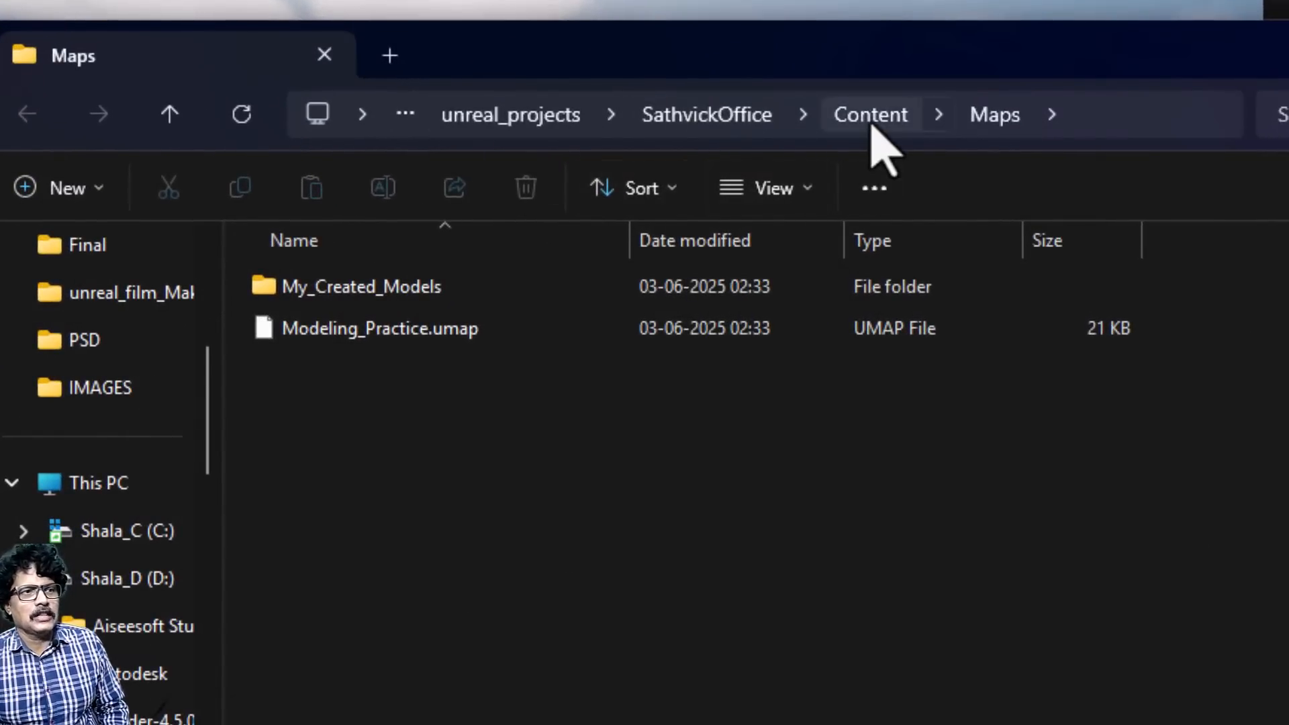
double_click(381, 293)
left_click(397, 294)
double_click(398, 296)
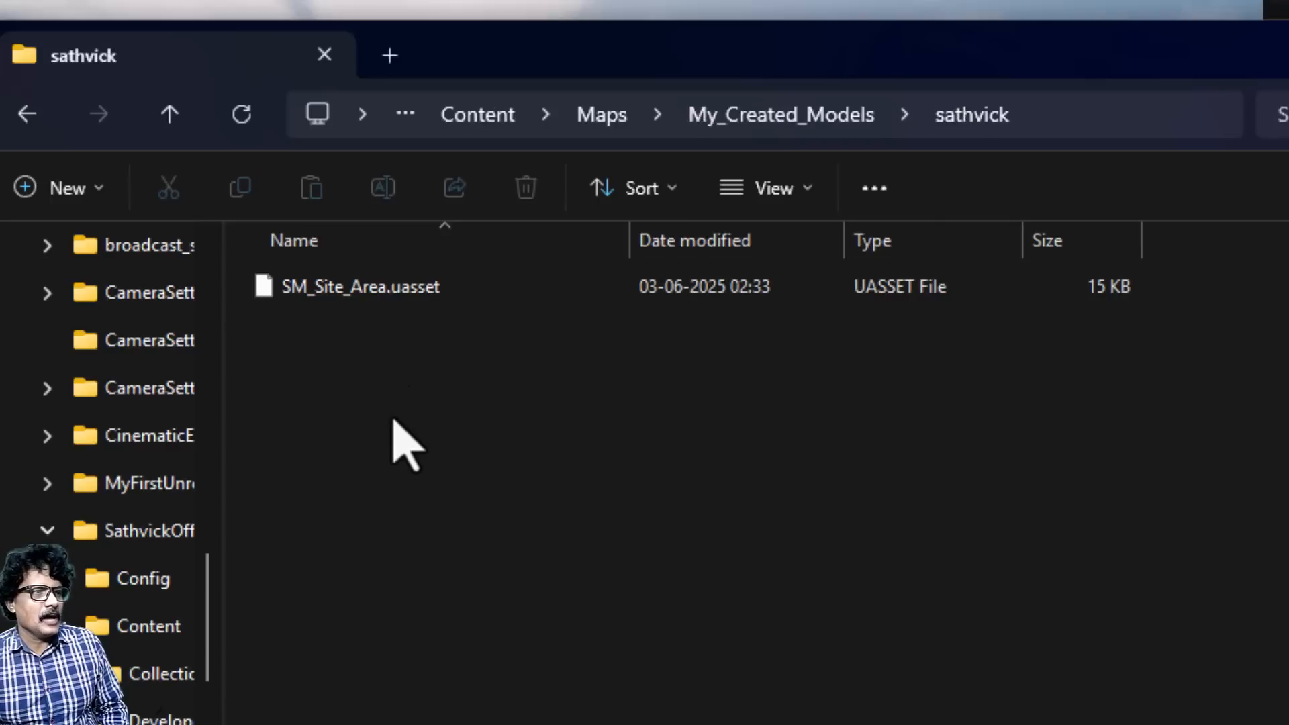
left_click(268, 294)
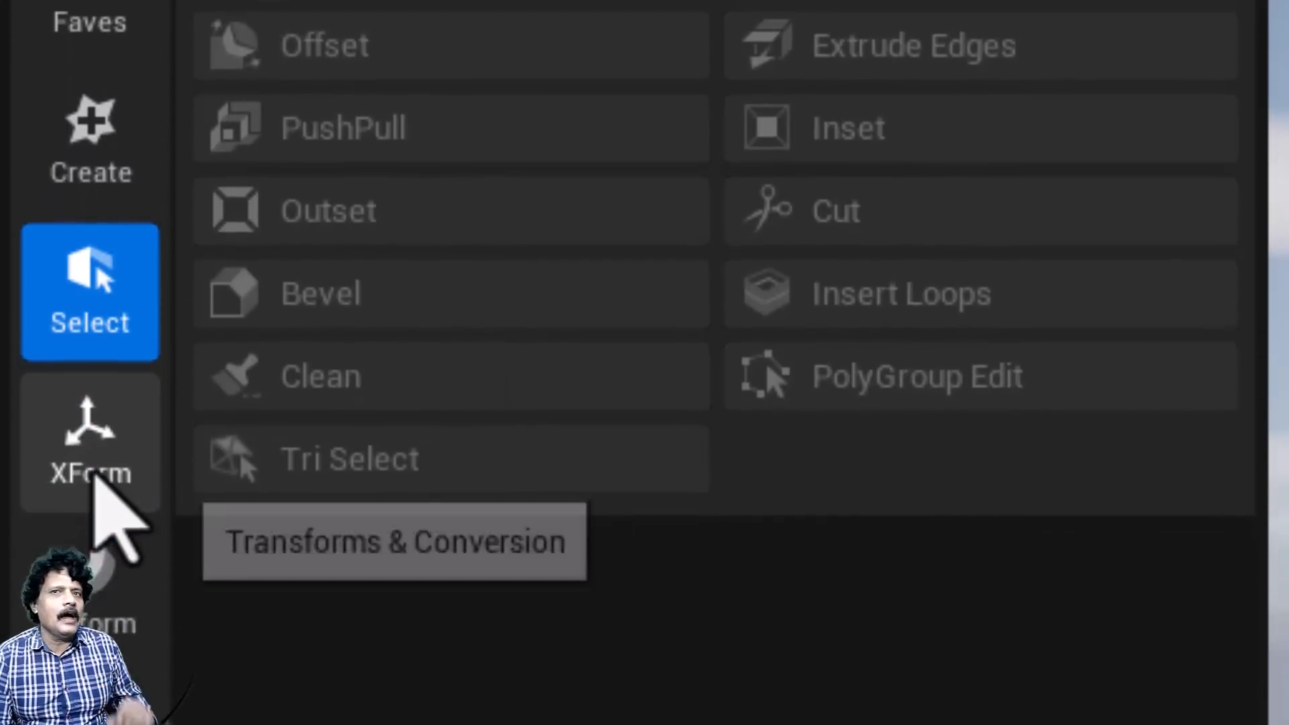
Look through the Modeling mode tool categories following Select, up to the Model category.
left_click(91, 604)
left_click(93, 343)
left_click(89, 514)
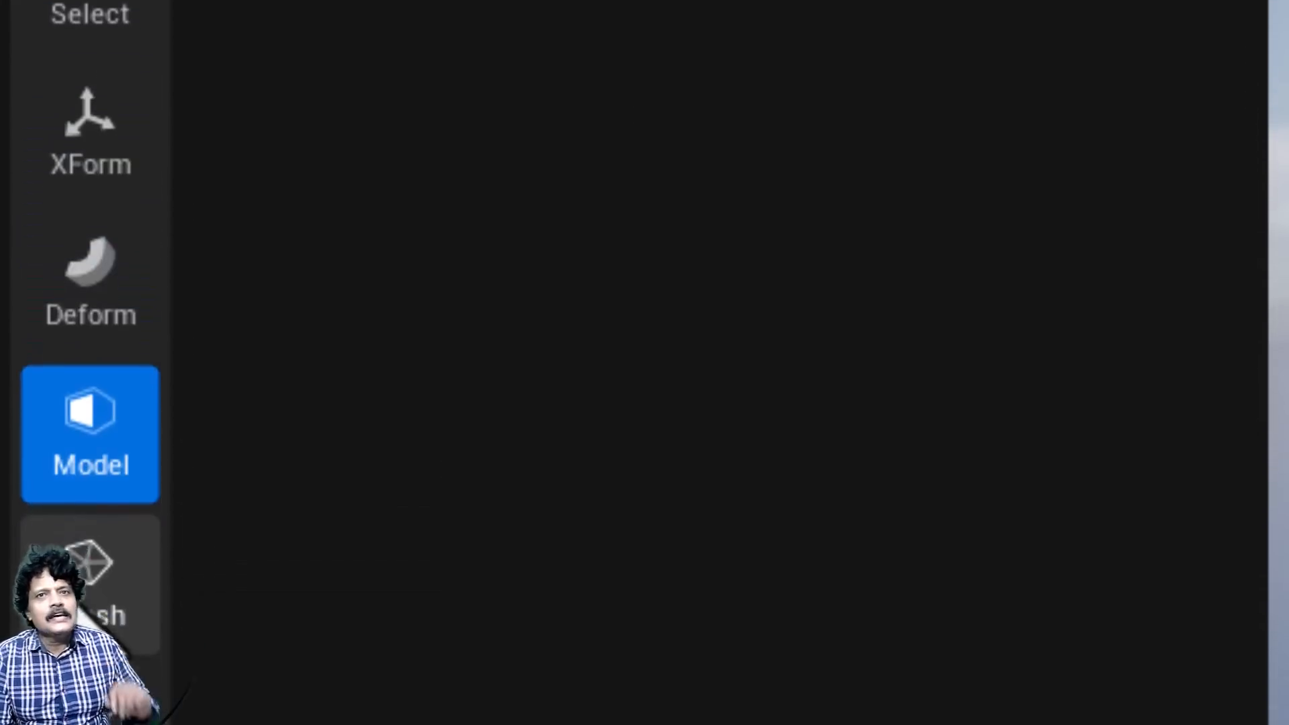